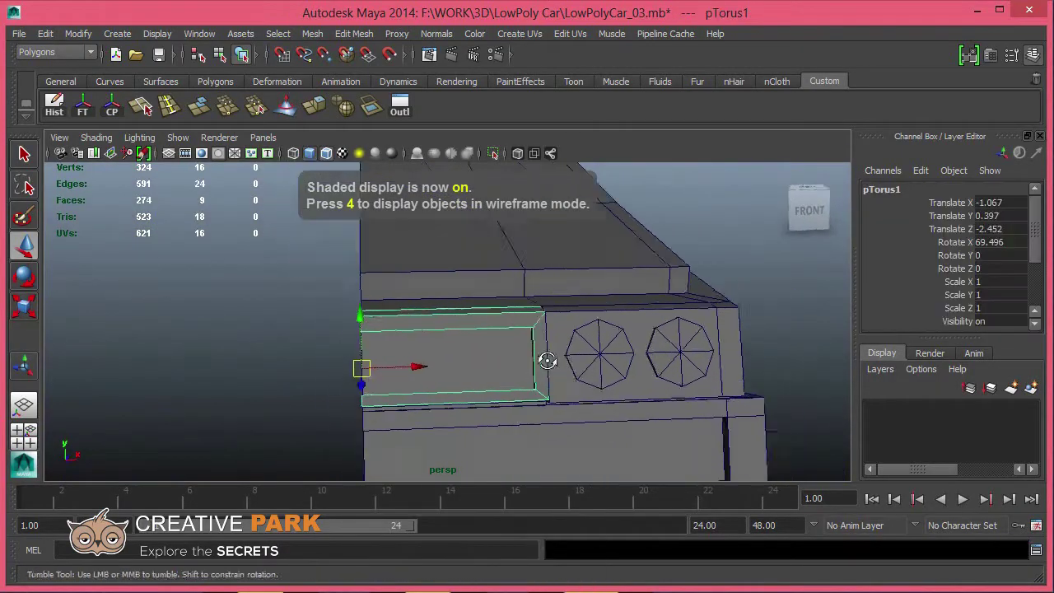
Step: Add a polygon cube to the scene from the Polygons shelf
{"action": "left_click_drag", "start_coordinate": [722, 367], "coordinate": [576, 352], "text": "alt"}
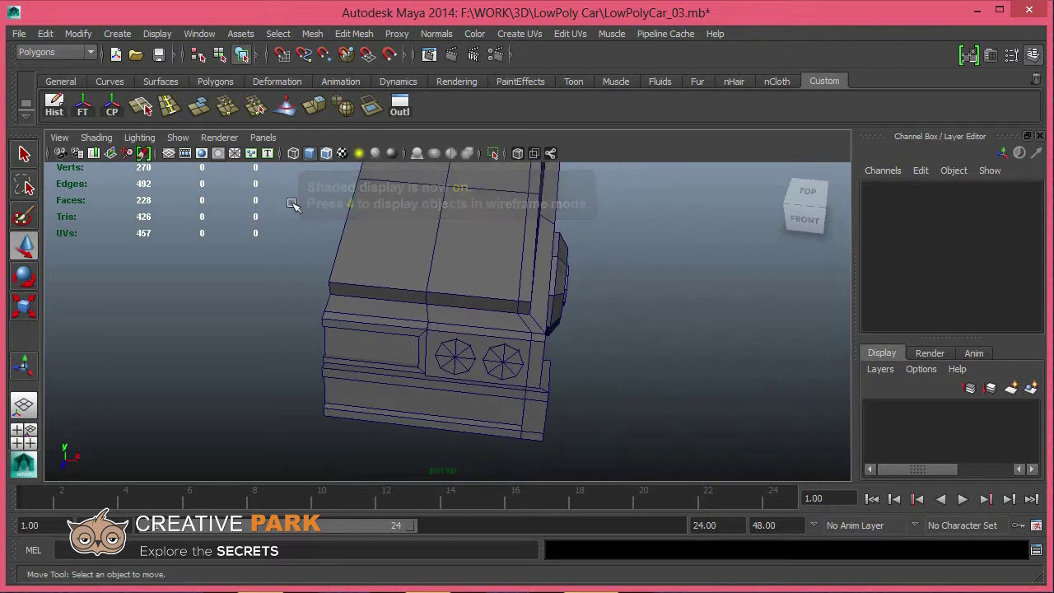
{"action": "left_click", "coordinate": [215, 81]}
{"action": "mouse_move", "coordinate": [404, 325]}
{"action": "left_mouse_down", "text": "alt"}
{"action": "mouse_move", "coordinate": [384, 384]}
{"action": "mouse_move", "coordinate": [438, 402]}
{"action": "mouse_move", "coordinate": [461, 367]}
{"action": "mouse_move", "coordinate": [449, 379]}
{"action": "mouse_move", "coordinate": [535, 386]}
{"action": "mouse_move", "coordinate": [404, 367]}
{"action": "mouse_move", "coordinate": [385, 349]}
{"action": "mouse_move", "coordinate": [403, 387]}
{"action": "left_mouse_up", "text": "alt"}
Step: Zoom in near the headlights and select a face of the window pillar
{"action": "right_click_drag", "start_coordinate": [403, 387], "coordinate": [414, 419], "text": "alt"}
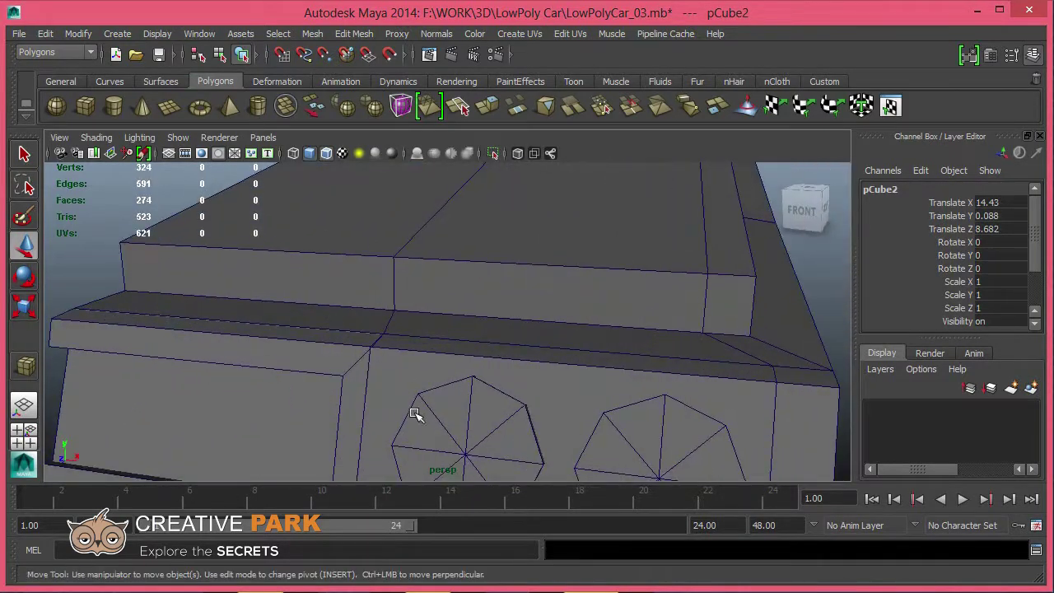
{"action": "mouse_move", "coordinate": [415, 419]}
{"action": "left_mouse_down", "text": "alt"}
{"action": "mouse_move", "coordinate": [472, 323]}
{"action": "mouse_move", "coordinate": [488, 327]}
{"action": "left_mouse_up", "text": "alt"}
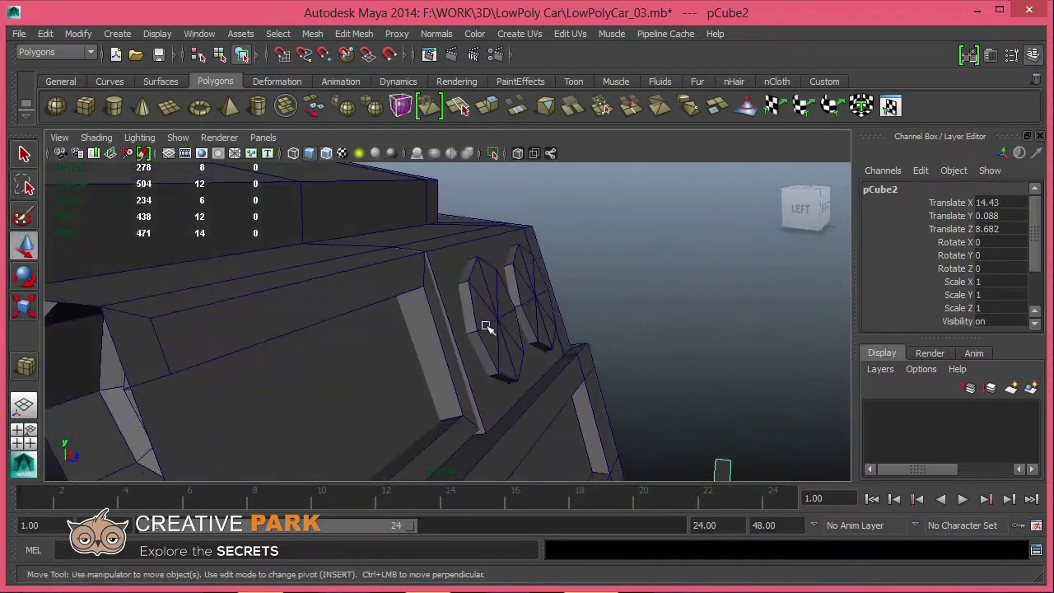
{"action": "left_click", "coordinate": [424, 301]}
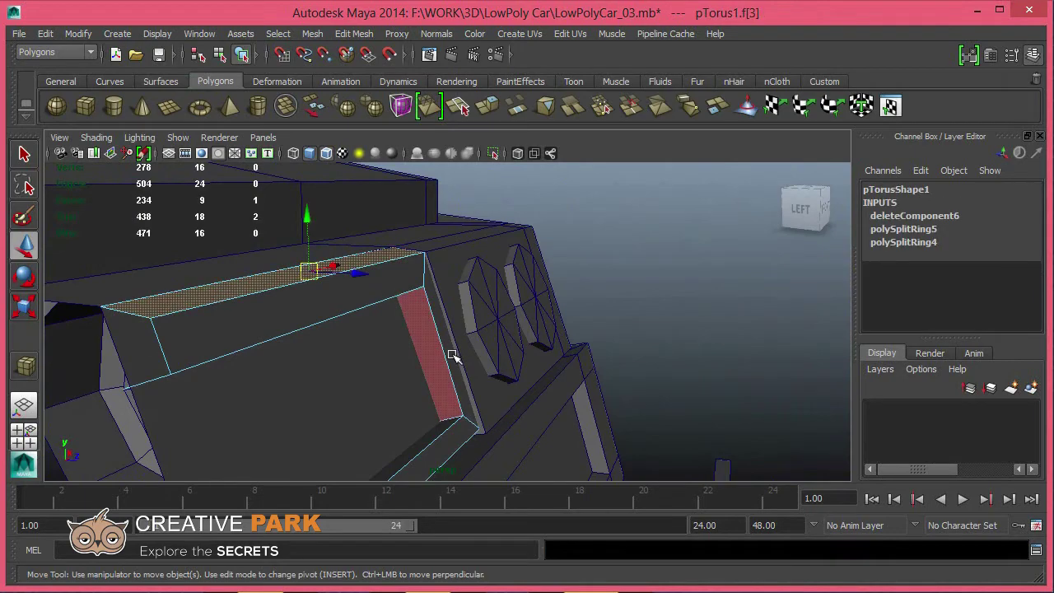
{"action": "mouse_move", "coordinate": [452, 355]}
{"action": "left_mouse_down", "text": "alt"}
{"action": "mouse_move", "coordinate": [439, 339]}
{"action": "mouse_move", "coordinate": [401, 371]}
{"action": "mouse_move", "coordinate": [358, 327]}
{"action": "mouse_move", "coordinate": [485, 370]}
{"action": "left_mouse_up", "text": "alt"}
{"action": "left_click", "coordinate": [428, 336]}
Step: In the right wireframe view, move face f[6] at the pillar base, then return to shaded perspective
{"action": "key", "text": "space"}
{"action": "key", "text": "4"}
{"action": "middle_click_drag", "start_coordinate": [442, 396], "coordinate": [443, 317], "text": "alt"}
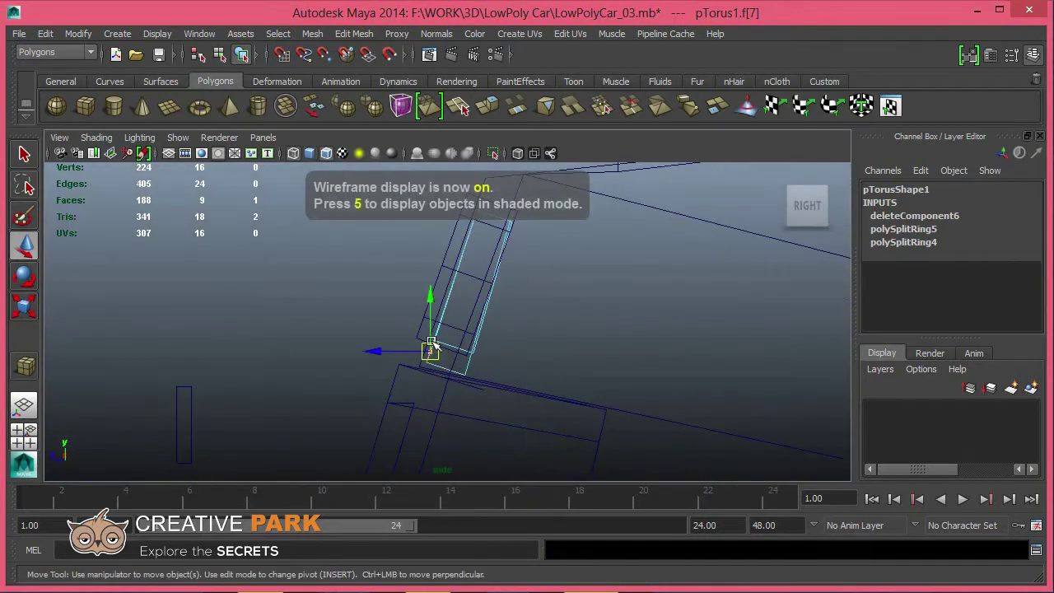
{"action": "key", "text": "ctrl+z"}
{"action": "left_click", "coordinate": [453, 372]}
{"action": "key", "text": "ctrl+z"}
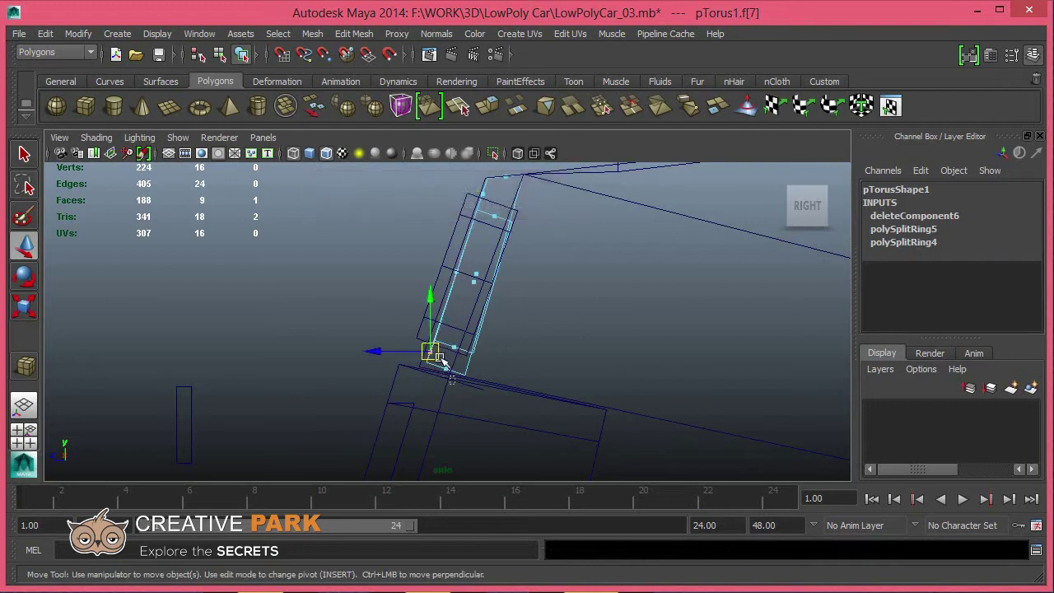
{"action": "left_click", "coordinate": [444, 368]}
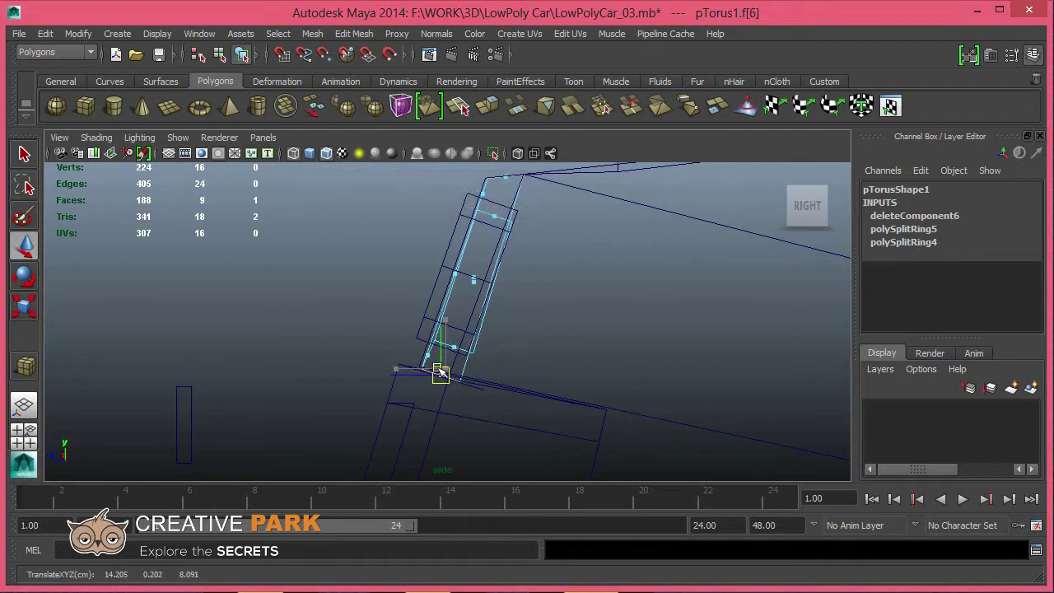
{"action": "key", "text": "space"}
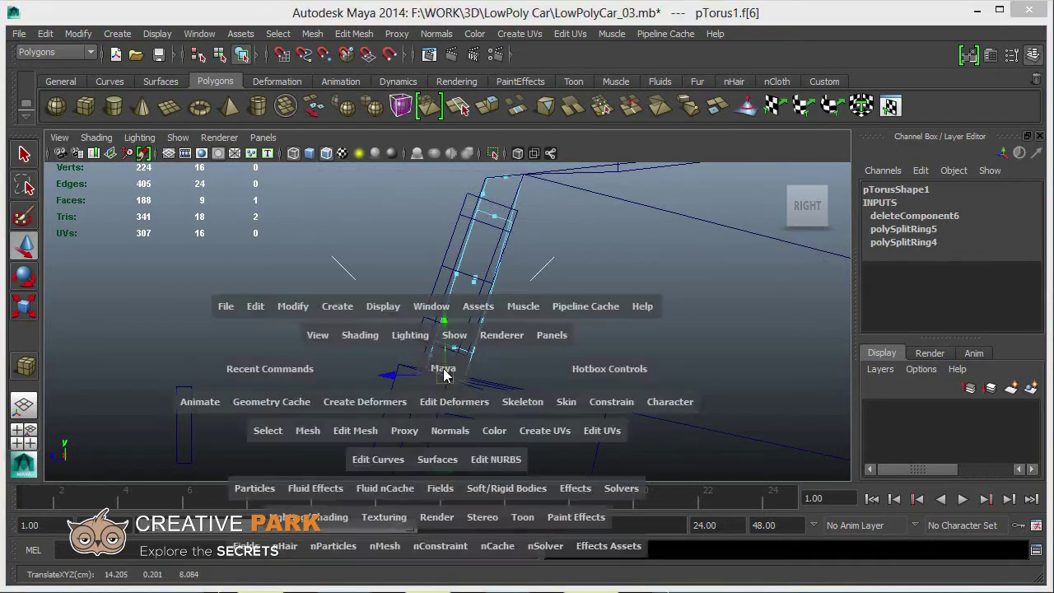
{"action": "mouse_move", "coordinate": [445, 372]}
{"action": "left_mouse_down"}
{"action": "mouse_move", "coordinate": [428, 343]}
{"action": "mouse_move", "coordinate": [395, 331]}
{"action": "mouse_move", "coordinate": [371, 365]}
{"action": "mouse_move", "coordinate": [487, 332]}
{"action": "mouse_move", "coordinate": [527, 384]}
{"action": "mouse_move", "coordinate": [487, 355]}
{"action": "left_mouse_up"}
{"action": "key", "text": "5"}
Step: Delete the flat face inside the recessed side panel
{"action": "left_click", "coordinate": [524, 356]}
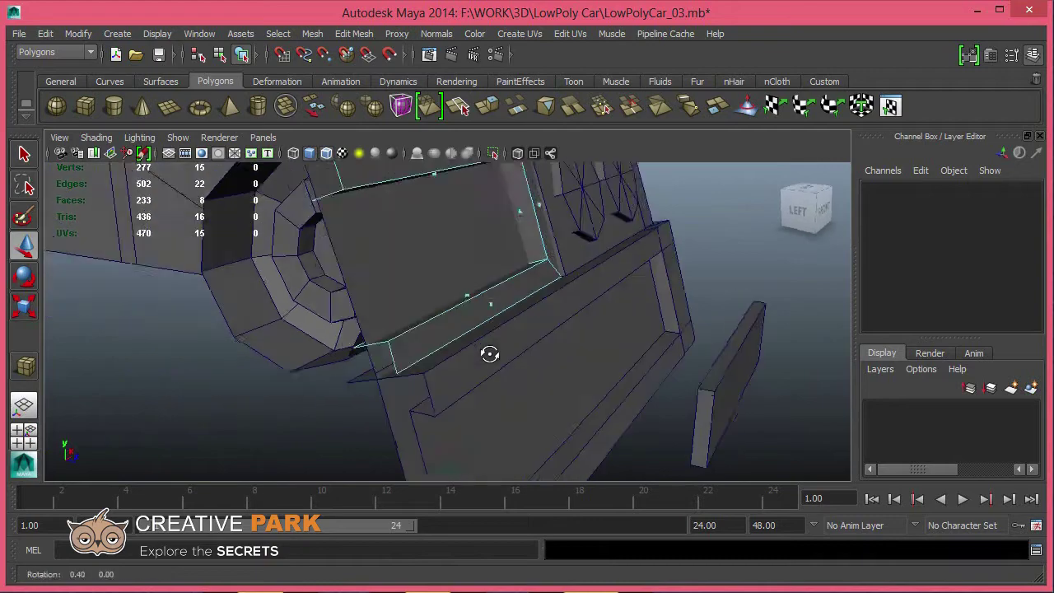
{"action": "right_click_drag", "start_coordinate": [486, 355], "coordinate": [482, 278]}
{"action": "left_click", "coordinate": [494, 312]}
{"action": "mouse_move", "coordinate": [494, 311]}
{"action": "left_mouse_down", "text": "alt"}
{"action": "mouse_move", "coordinate": [488, 274]}
{"action": "mouse_move", "coordinate": [402, 304]}
{"action": "mouse_move", "coordinate": [579, 299]}
{"action": "mouse_move", "coordinate": [550, 339]}
{"action": "mouse_move", "coordinate": [560, 346]}
{"action": "left_mouse_up", "text": "alt"}
{"action": "key", "text": "F11"}
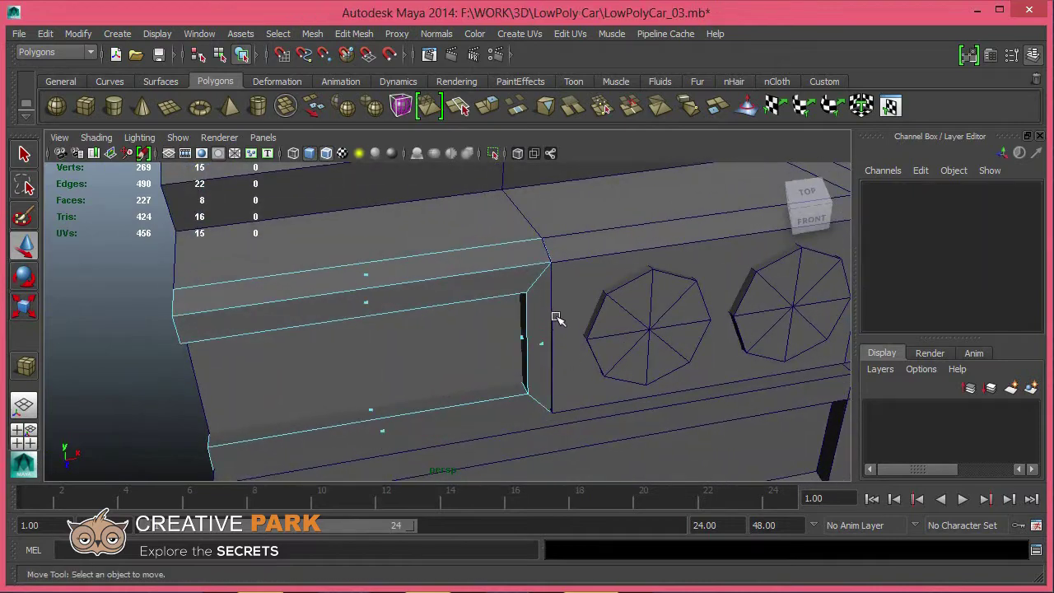
{"action": "key", "text": "4"}
{"action": "left_click", "coordinate": [546, 330]}
{"action": "key", "text": "Delete"}
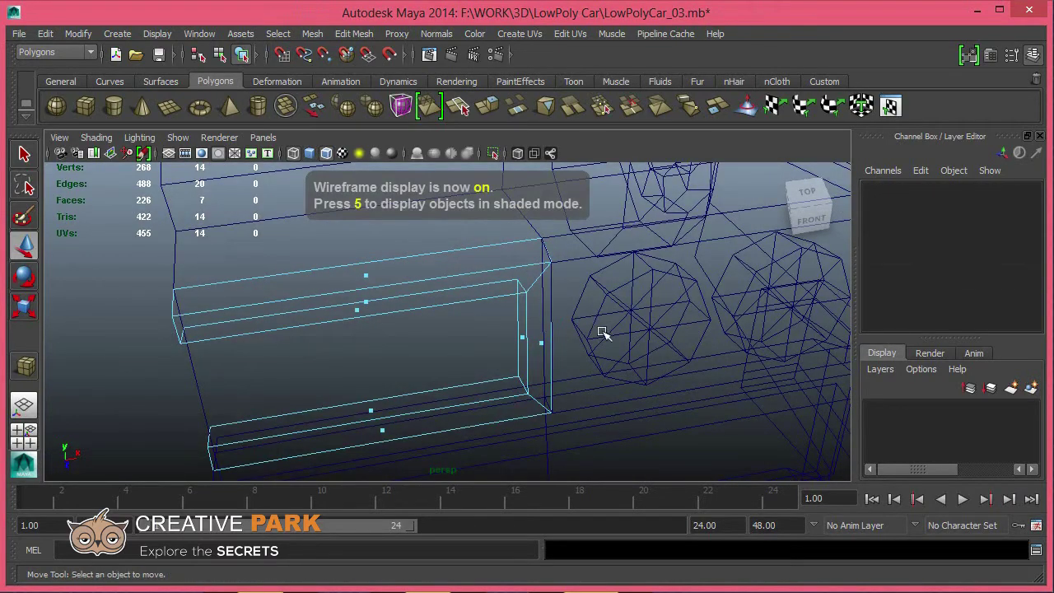
Step: Move a corner vertex of the recess into place
{"action": "left_click_drag", "start_coordinate": [602, 331], "coordinate": [524, 276], "text": "alt"}
{"action": "key", "text": "5"}
{"action": "right_click_drag", "start_coordinate": [508, 272], "coordinate": [579, 252]}
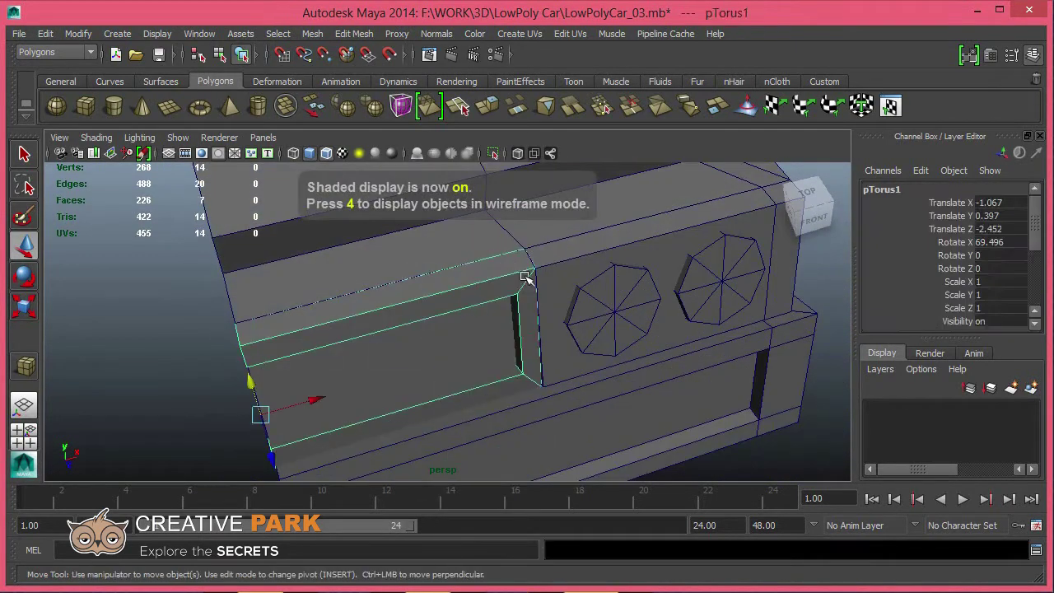
{"action": "left_click_drag", "start_coordinate": [526, 277], "coordinate": [571, 321], "text": "alt"}
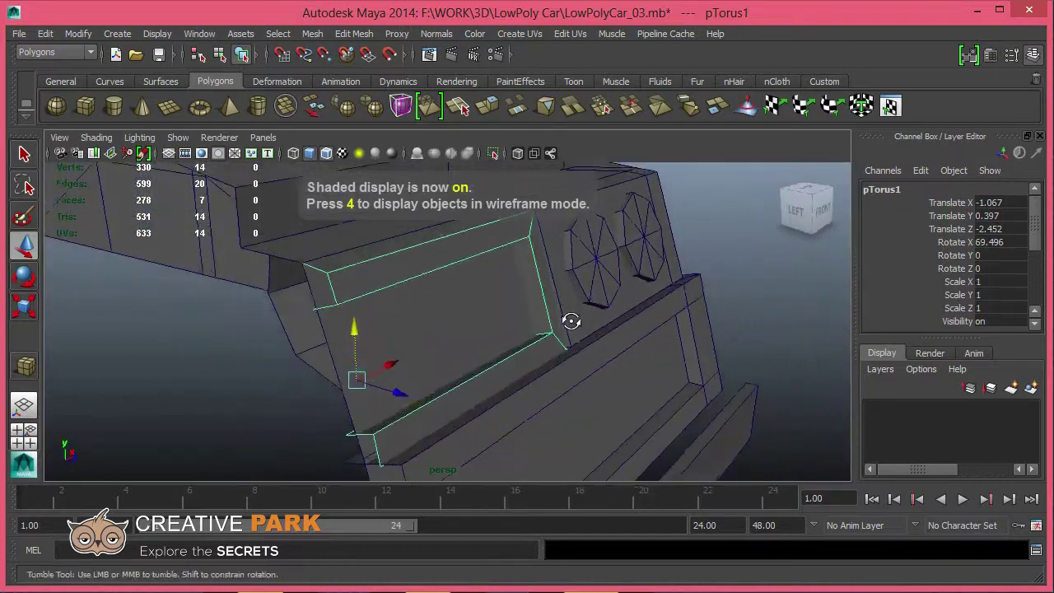
{"action": "left_click", "coordinate": [576, 327]}
{"action": "mouse_move", "coordinate": [598, 343]}
{"action": "left_mouse_down", "text": "alt"}
{"action": "mouse_move", "coordinate": [631, 344]}
{"action": "mouse_move", "coordinate": [506, 343]}
{"action": "left_mouse_up", "text": "alt"}
{"action": "left_click", "coordinate": [565, 395]}
{"action": "key", "text": "w"}
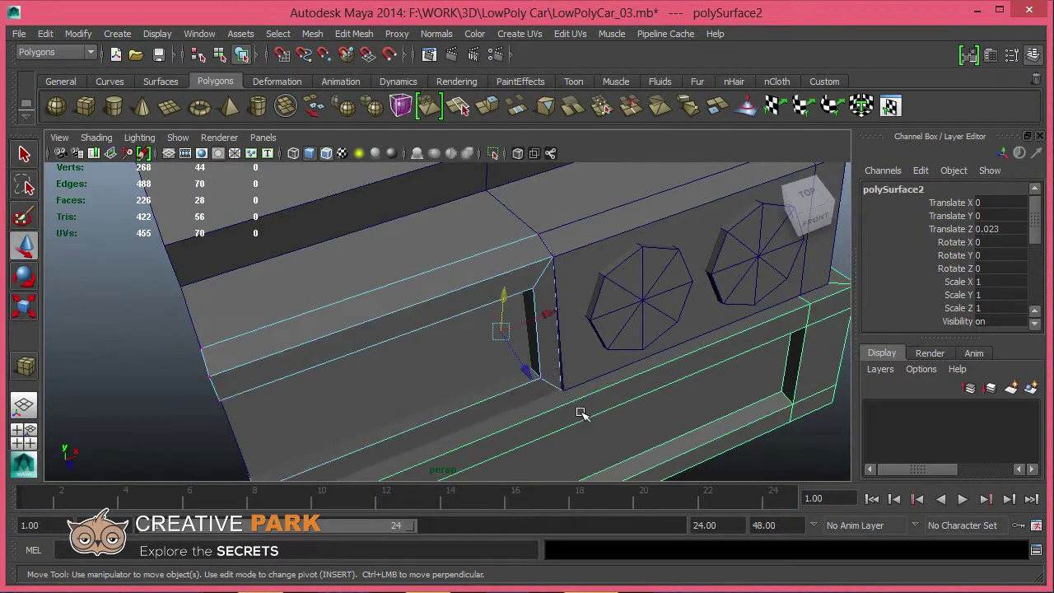
{"action": "left_click", "coordinate": [599, 372]}
{"action": "mouse_move", "coordinate": [581, 414]}
{"action": "left_mouse_down", "text": "alt"}
{"action": "mouse_move", "coordinate": [597, 362]}
{"action": "mouse_move", "coordinate": [603, 375]}
{"action": "left_mouse_up", "text": "alt"}
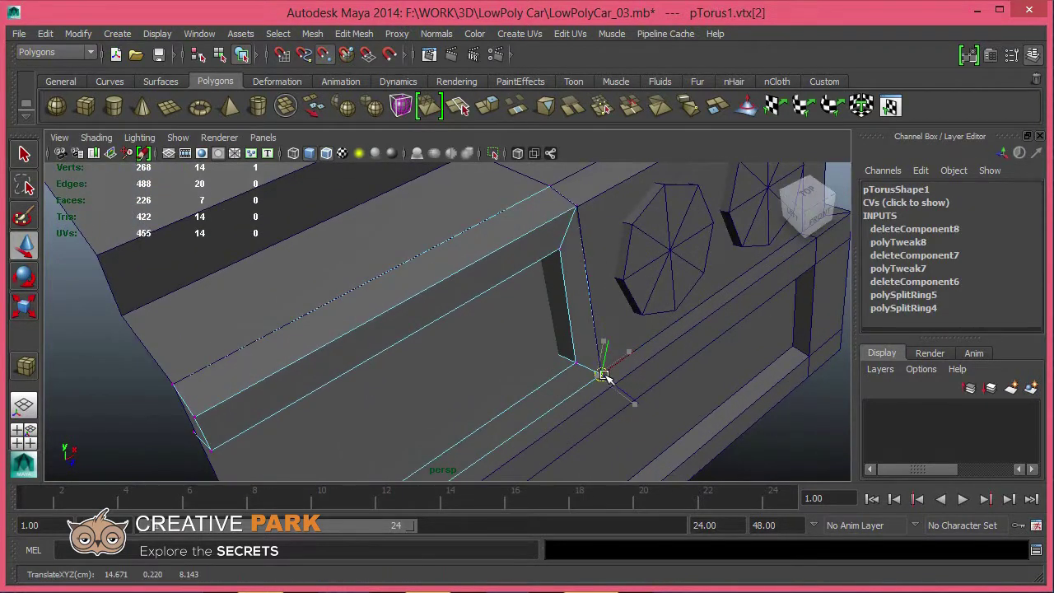
Step: Extrude the recess's border strip faces into a frame
{"action": "key", "text": "F11"}
{"action": "left_click", "coordinate": [581, 296]}
{"action": "left_click_drag", "start_coordinate": [581, 296], "coordinate": [525, 298], "text": "alt"}
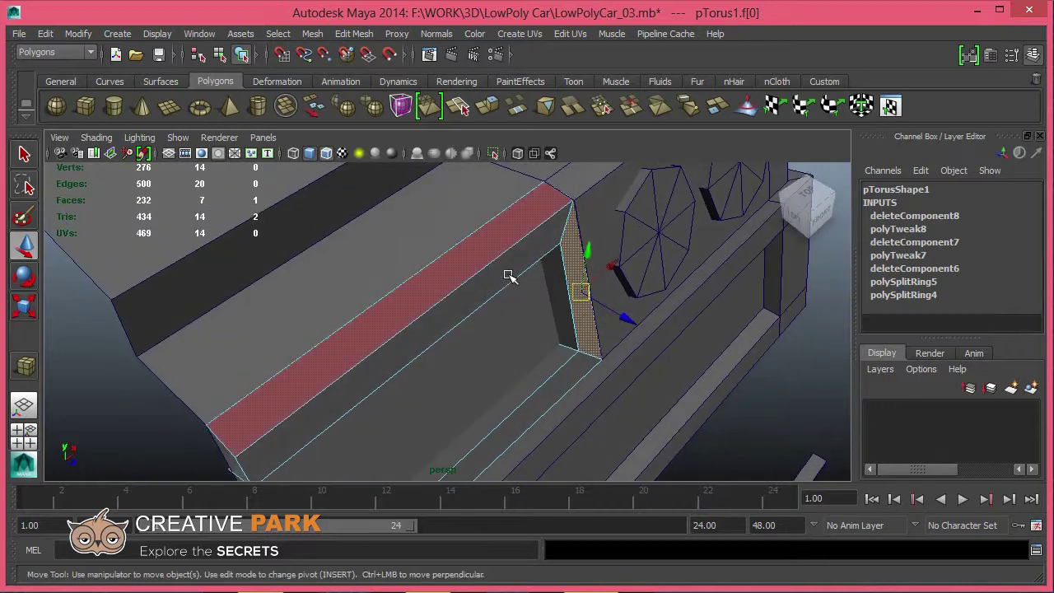
{"action": "left_click", "coordinate": [507, 275], "text": "shift"}
{"action": "key", "text": "ctrl+z"}
{"action": "mouse_move", "coordinate": [533, 365]}
{"action": "left_mouse_down", "text": "alt"}
{"action": "mouse_move", "coordinate": [482, 301]}
{"action": "mouse_move", "coordinate": [512, 341]}
{"action": "left_mouse_up", "text": "alt"}
{"action": "left_click", "coordinate": [395, 267], "text": "shift"}
{"action": "mouse_move", "coordinate": [395, 267]}
{"action": "left_mouse_down", "text": "alt"}
{"action": "mouse_move", "coordinate": [430, 349]}
{"action": "mouse_move", "coordinate": [428, 381]}
{"action": "left_mouse_up", "text": "alt"}
{"action": "left_click", "coordinate": [427, 363], "text": "shift"}
{"action": "mouse_move", "coordinate": [351, 369]}
{"action": "left_mouse_down", "text": "alt"}
{"action": "mouse_move", "coordinate": [343, 278]}
{"action": "mouse_move", "coordinate": [357, 261]}
{"action": "mouse_move", "coordinate": [494, 305]}
{"action": "left_mouse_up", "text": "alt"}
{"action": "key", "text": "ctrl+e"}
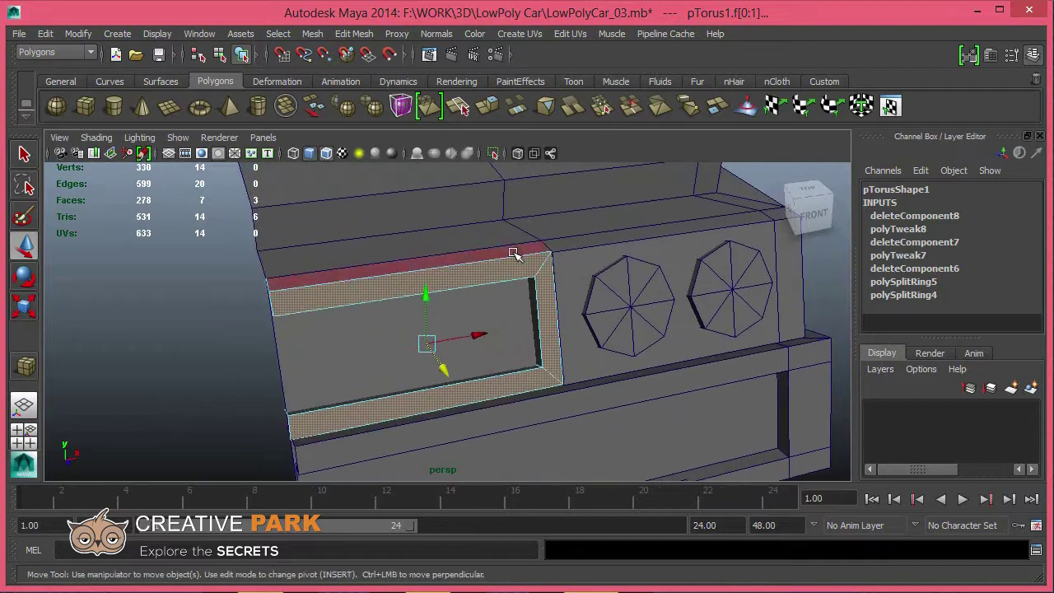
Step: Return to object mode and select the small cube pCube2
{"action": "key", "text": "F8"}
{"action": "right_click_drag", "start_coordinate": [713, 319], "coordinate": [612, 335], "text": "alt"}
{"action": "left_click", "coordinate": [489, 337]}
{"action": "mouse_move", "coordinate": [489, 336]}
{"action": "left_mouse_down", "text": "alt"}
{"action": "mouse_move", "coordinate": [558, 353]}
{"action": "mouse_move", "coordinate": [603, 401]}
{"action": "mouse_move", "coordinate": [650, 426]}
{"action": "mouse_move", "coordinate": [653, 346]}
{"action": "mouse_move", "coordinate": [626, 334]}
{"action": "left_mouse_up", "text": "alt"}
{"action": "left_click", "coordinate": [613, 346]}
{"action": "right_click_drag", "start_coordinate": [627, 333], "coordinate": [631, 306], "text": "alt"}
{"action": "mouse_move", "coordinate": [630, 305]}
{"action": "left_mouse_down", "text": "alt"}
{"action": "mouse_move", "coordinate": [647, 365]}
{"action": "mouse_move", "coordinate": [741, 306]}
{"action": "left_mouse_up", "text": "alt"}
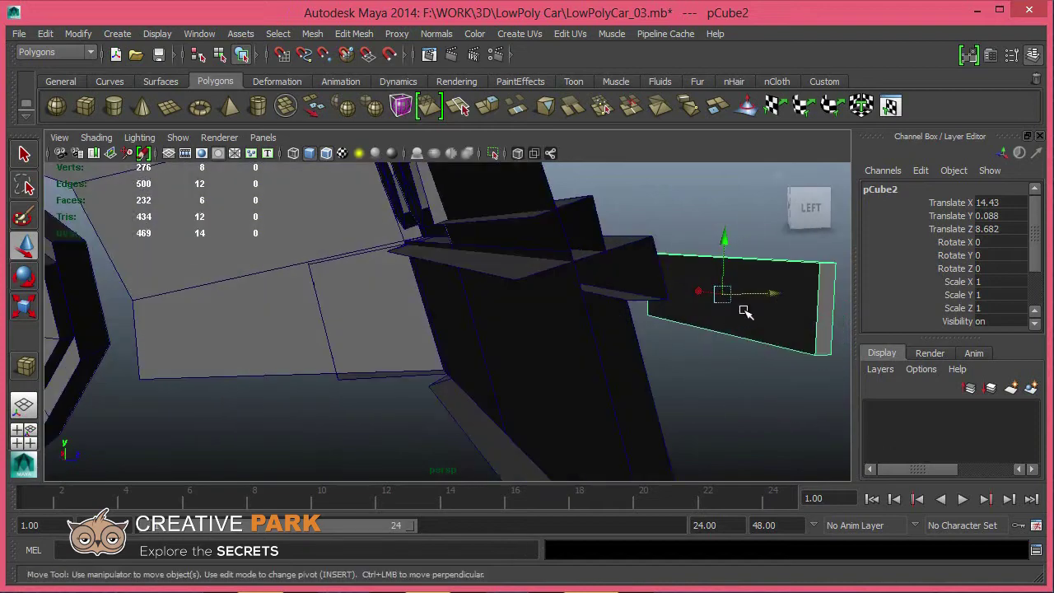
Step: Flatten the small cube by lowering its top four vertices
{"action": "key", "text": "F11"}
{"action": "left_click", "coordinate": [782, 323]}
{"action": "key", "text": "e"}
{"action": "key", "text": "Delete"}
{"action": "right_click_drag", "start_coordinate": [781, 313], "coordinate": [865, 259]}
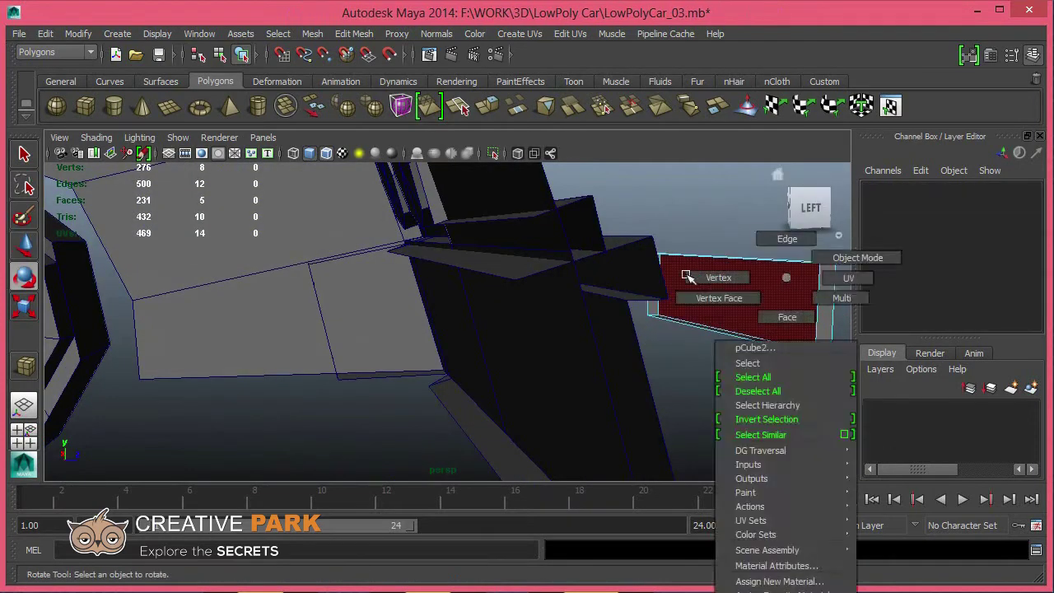
{"action": "mouse_move", "coordinate": [865, 259]}
{"action": "left_mouse_down", "text": "alt"}
{"action": "mouse_move", "coordinate": [726, 299]}
{"action": "mouse_move", "coordinate": [684, 281]}
{"action": "left_mouse_up", "text": "alt"}
{"action": "key", "text": "F9"}
{"action": "left_click_drag", "start_coordinate": [767, 280], "coordinate": [675, 304]}
{"action": "key", "text": "w"}
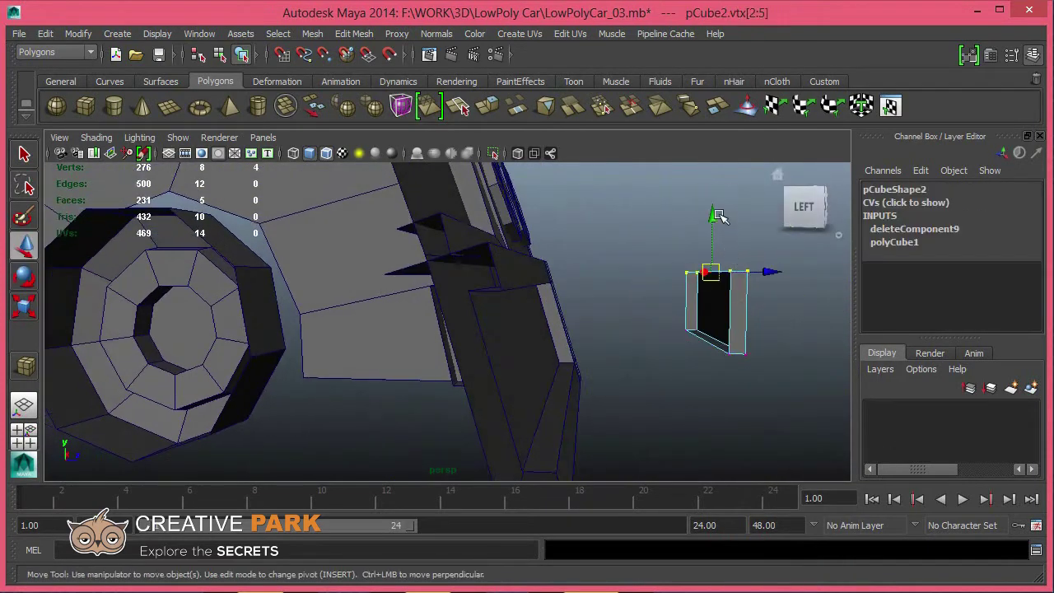
{"action": "left_click_drag", "start_coordinate": [715, 245], "coordinate": [714, 272]}
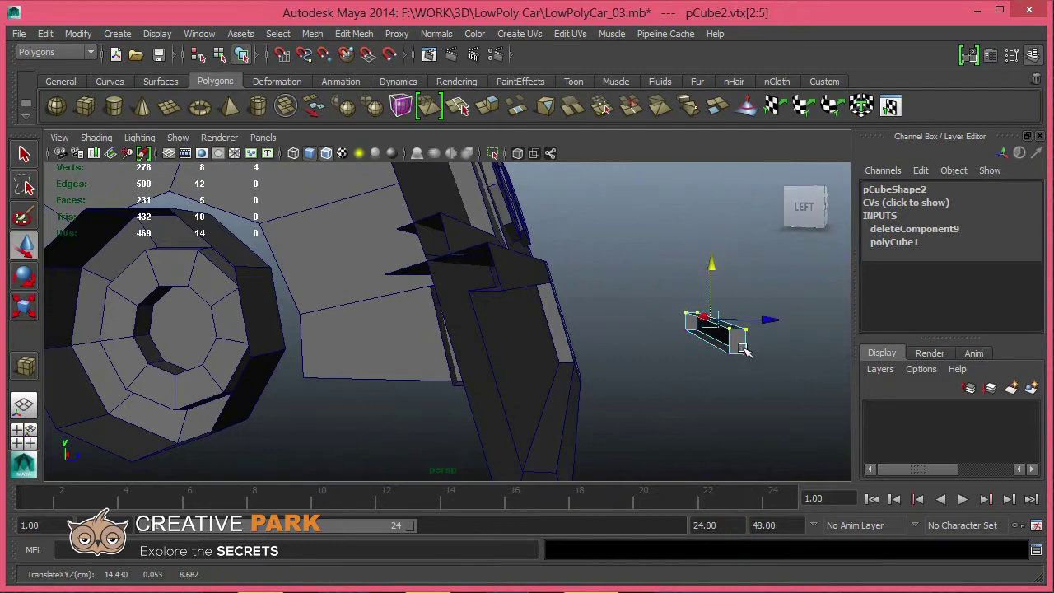
Step: Try deleting the cube's end faces, then undo back to the intact cube
{"action": "key", "text": "F11"}
{"action": "left_click", "coordinate": [735, 340]}
{"action": "key", "text": "Delete"}
{"action": "left_click_drag", "start_coordinate": [675, 307], "coordinate": [704, 336]}
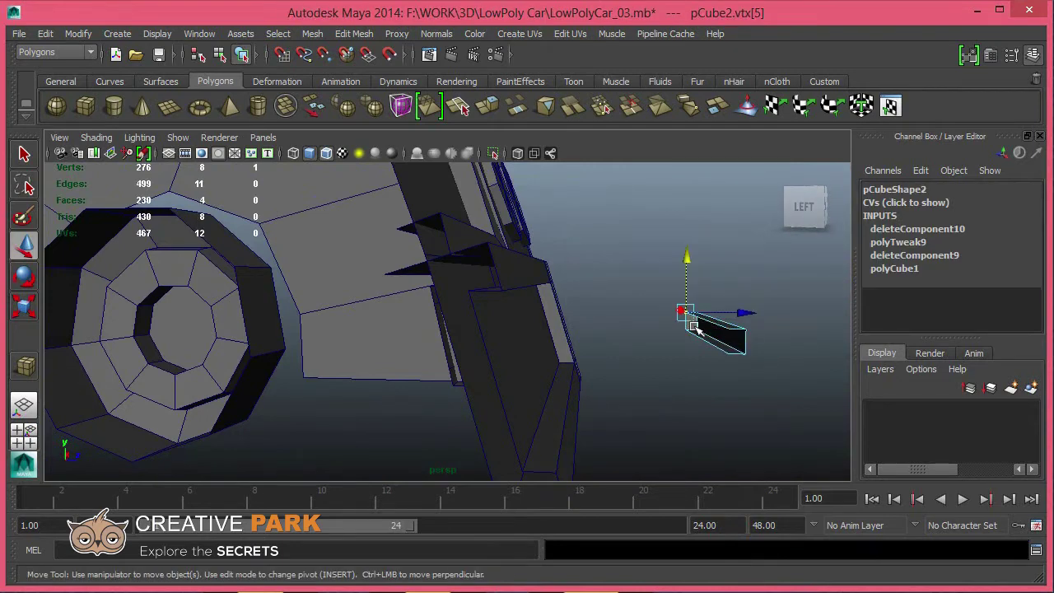
{"action": "left_click_drag", "start_coordinate": [662, 305], "coordinate": [698, 339]}
{"action": "key", "text": "Delete"}
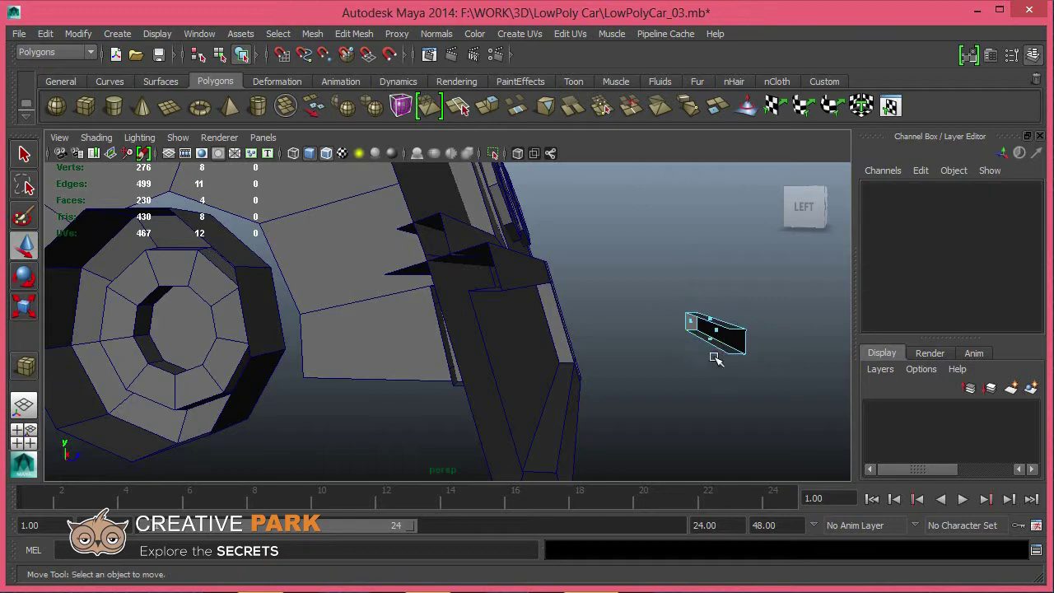
{"action": "key", "text": "ctrl+z"}
{"action": "key", "text": "ctrl+z"}
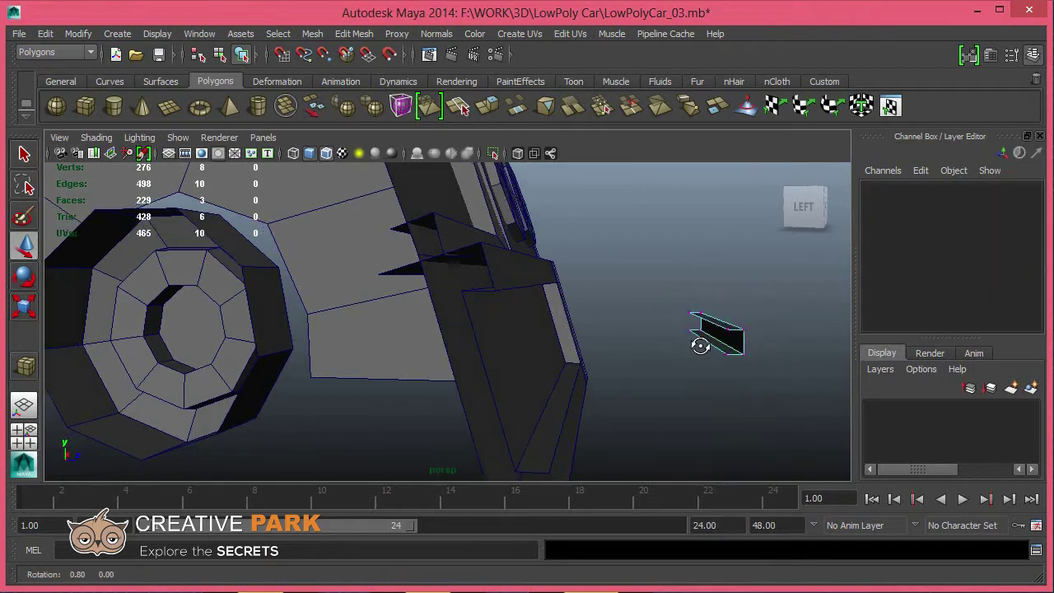
{"action": "key", "text": "ctrl+z"}
Step: Centre the cube's pivot, move it into the car body and tilt it to the pillar angle
{"action": "left_click", "coordinate": [824, 80]}
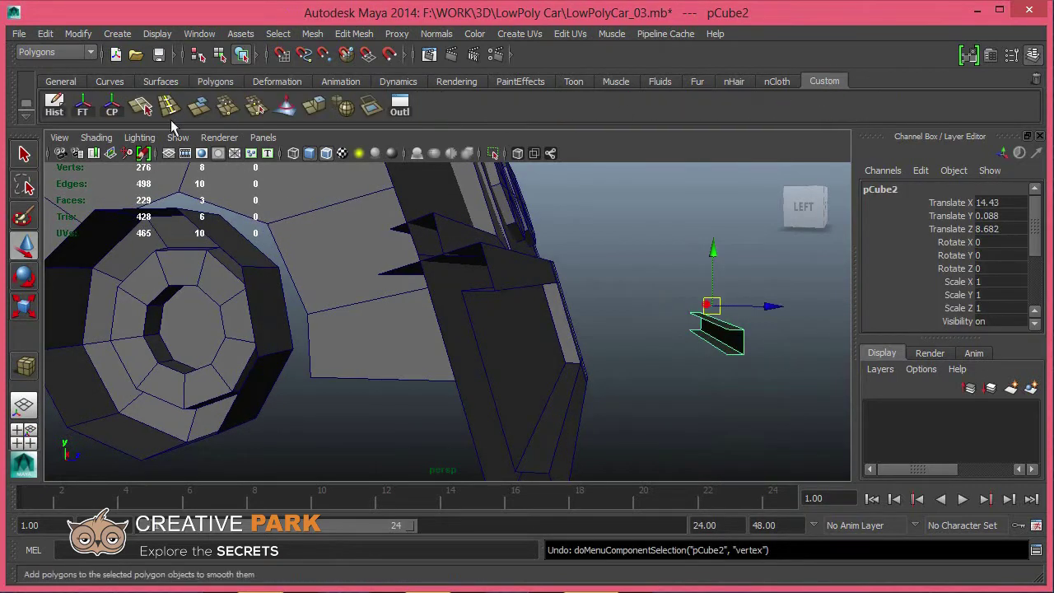
{"action": "left_click", "coordinate": [112, 106]}
{"action": "left_click_drag", "start_coordinate": [747, 330], "coordinate": [558, 333]}
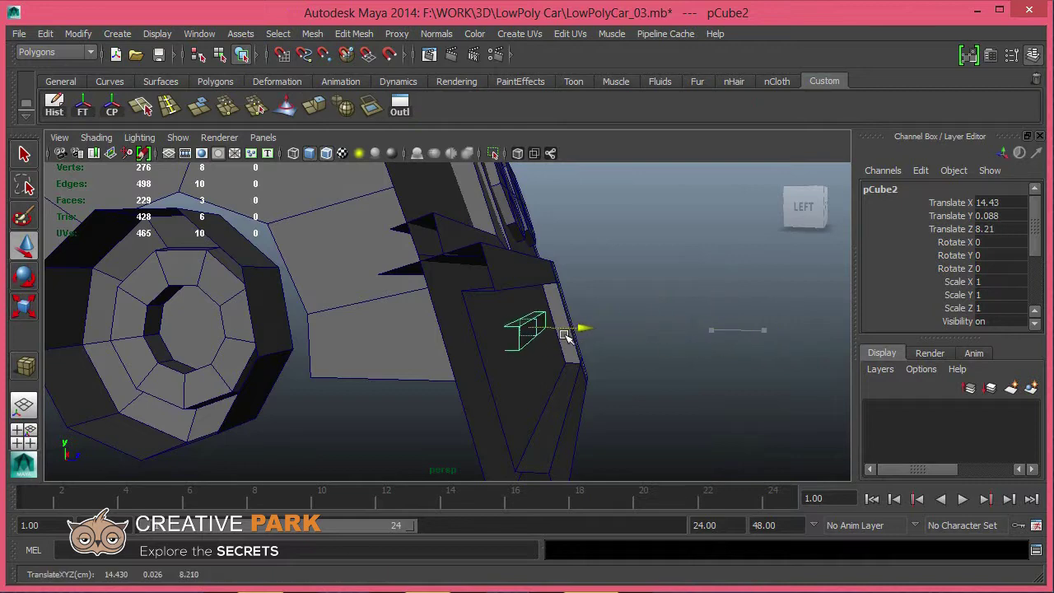
{"action": "key", "text": "e"}
{"action": "left_click_drag", "start_coordinate": [583, 289], "coordinate": [571, 278]}
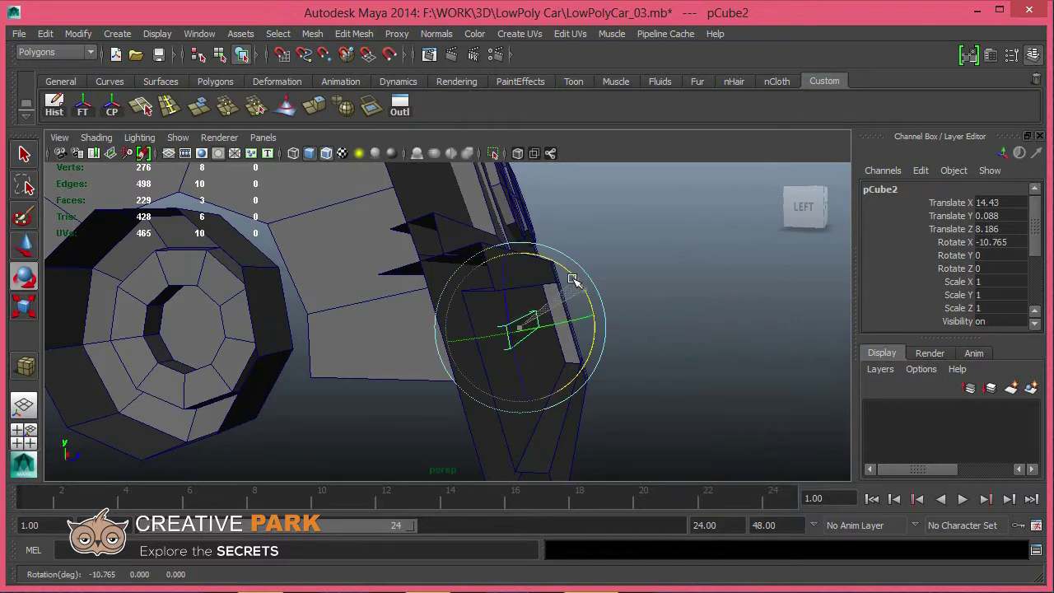
{"action": "key", "text": "w"}
{"action": "key", "text": "space"}
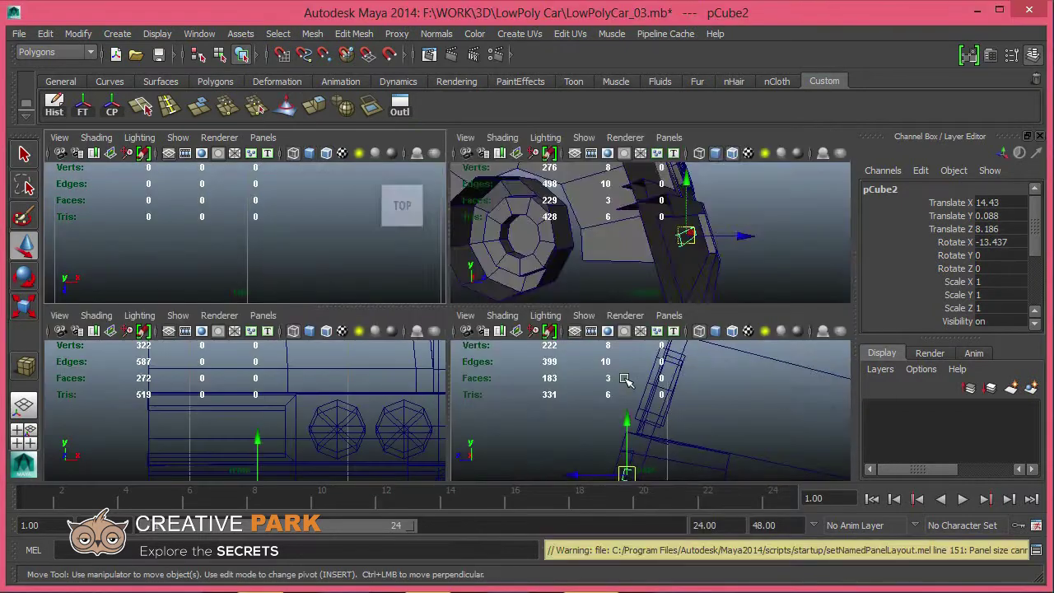
{"action": "key", "text": "space"}
{"action": "key", "text": "space"}
{"action": "left_click_drag", "start_coordinate": [517, 333], "coordinate": [512, 370]}
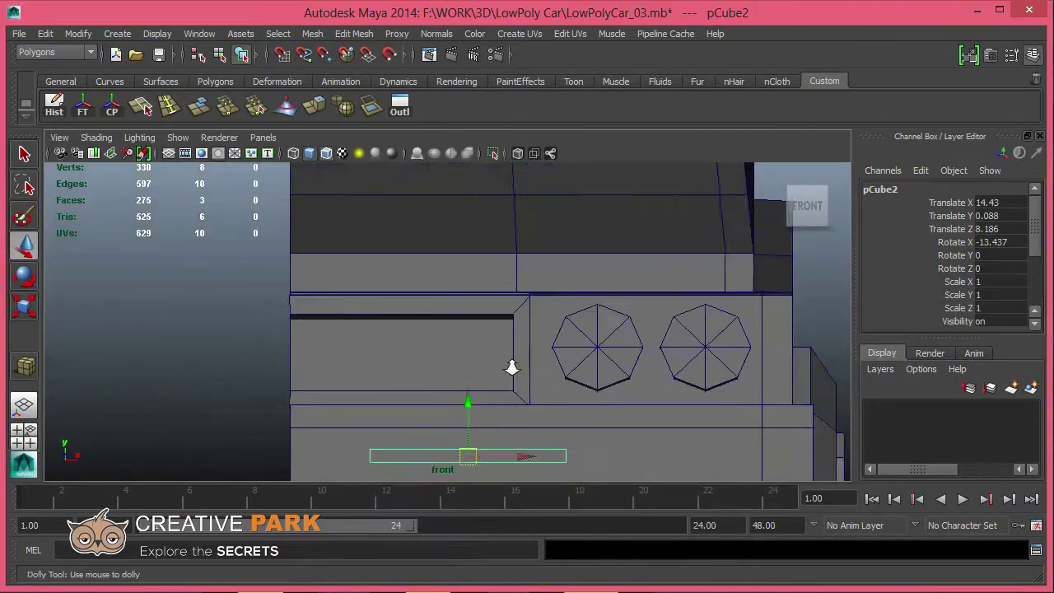
Step: Place the slat level with the headlights and stretch its left end outward
{"action": "key", "text": "F9"}
{"action": "key", "text": "ctrl+z"}
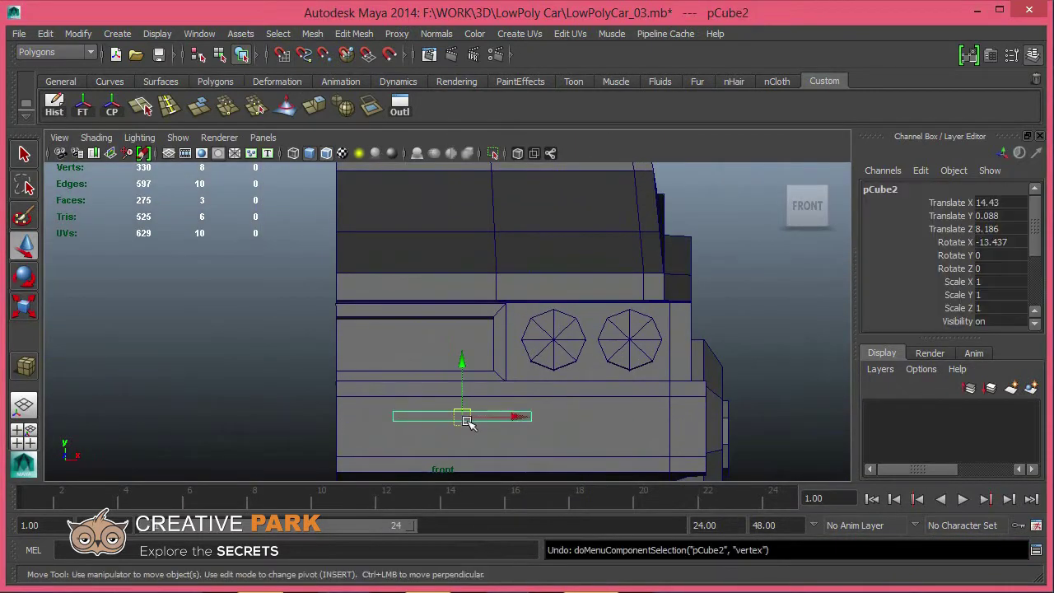
{"action": "left_click_drag", "start_coordinate": [466, 420], "coordinate": [431, 340]}
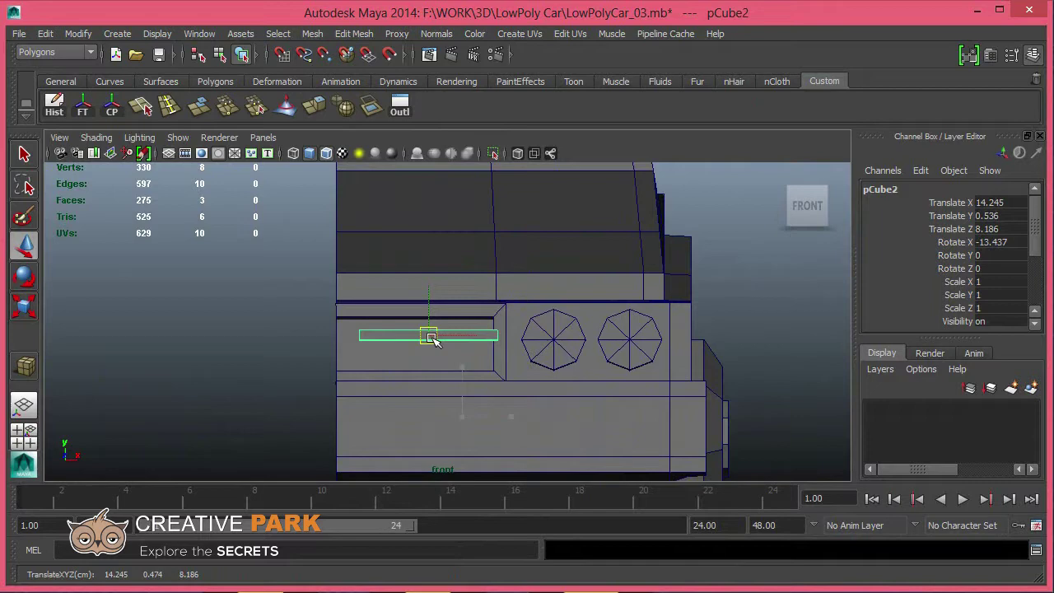
{"action": "right_click_drag", "start_coordinate": [431, 339], "coordinate": [354, 330]}
{"action": "left_click", "coordinate": [377, 335]}
{"action": "key", "text": "ctrl+z"}
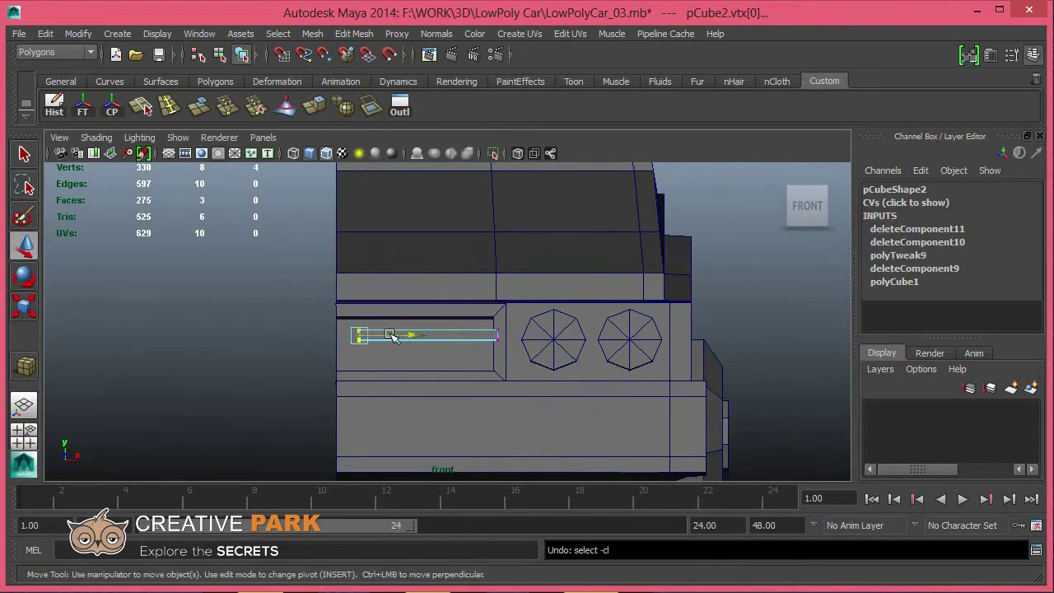
{"action": "mouse_move", "coordinate": [391, 334]}
{"action": "left_mouse_down"}
{"action": "mouse_move", "coordinate": [381, 334]}
{"action": "mouse_move", "coordinate": [539, 332]}
{"action": "left_mouse_up"}
{"action": "key", "text": "space"}
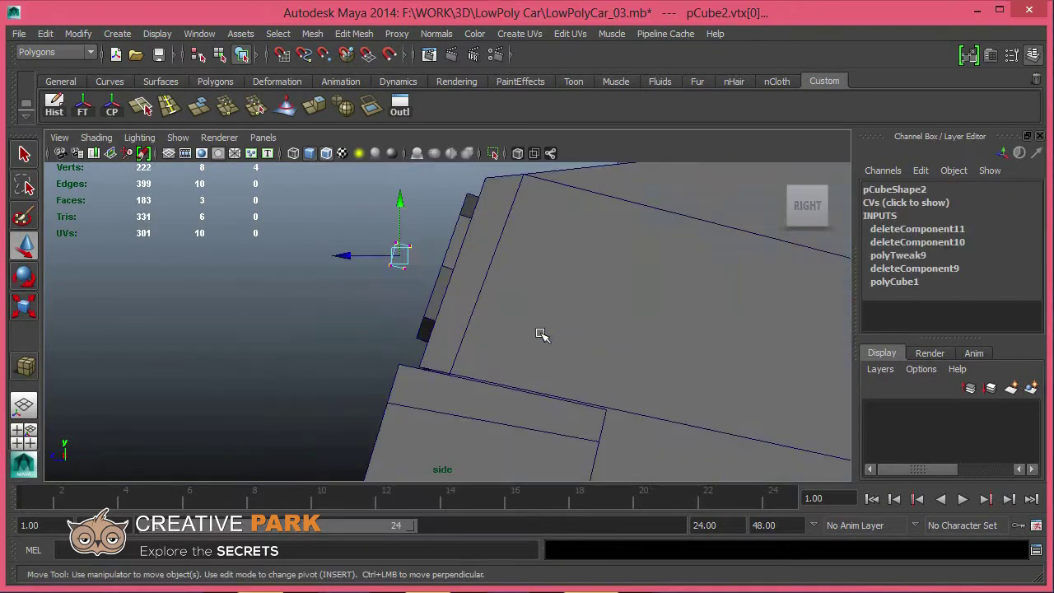
Step: Fit the slat against the sloped car front, raise it slightly and duplicate it
{"action": "key", "text": "F8"}
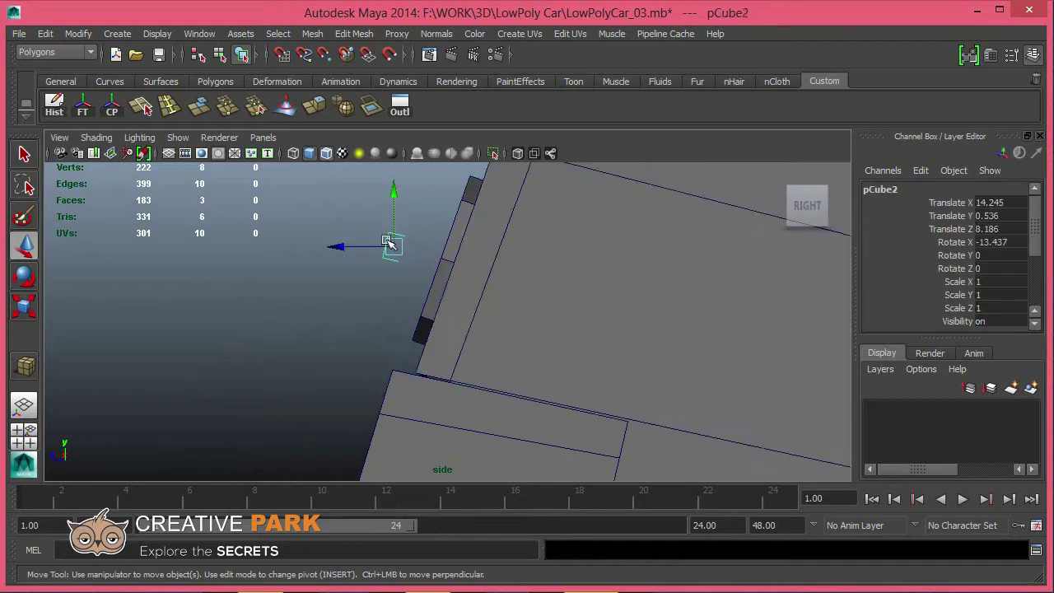
{"action": "left_click_drag", "start_coordinate": [397, 247], "coordinate": [450, 249]}
{"action": "key", "text": "4"}
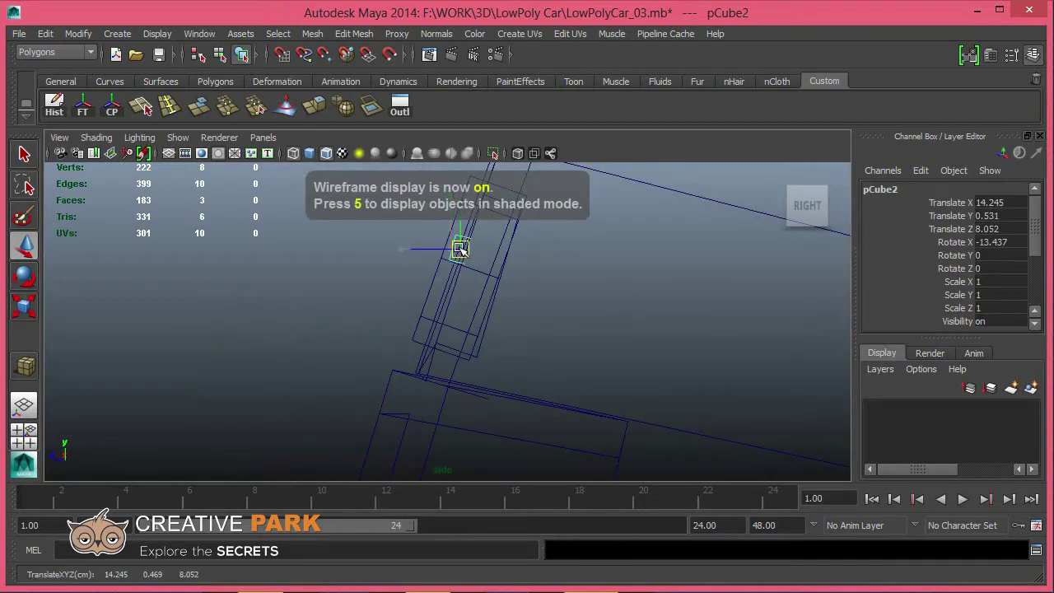
{"action": "key", "text": "5"}
{"action": "mouse_move", "coordinate": [540, 297]}
{"action": "left_mouse_down", "text": "alt"}
{"action": "mouse_move", "coordinate": [470, 287]}
{"action": "mouse_move", "coordinate": [379, 297]}
{"action": "mouse_move", "coordinate": [491, 270]}
{"action": "mouse_move", "coordinate": [494, 365]}
{"action": "mouse_move", "coordinate": [541, 346]}
{"action": "mouse_move", "coordinate": [584, 357]}
{"action": "mouse_move", "coordinate": [553, 350]}
{"action": "left_mouse_up", "text": "alt"}
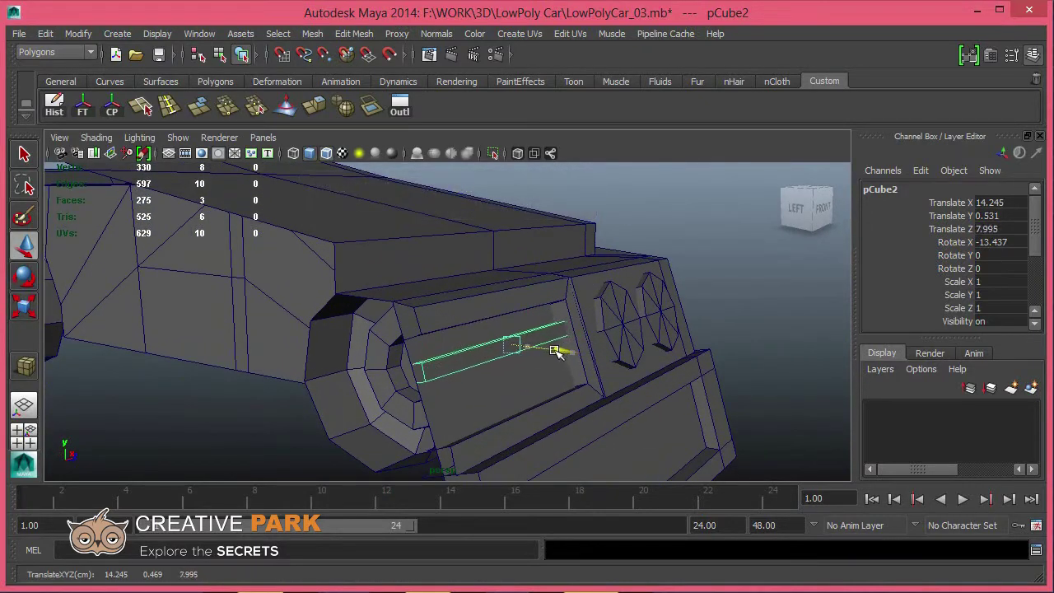
{"action": "mouse_move", "coordinate": [511, 294]}
{"action": "left_mouse_down"}
{"action": "mouse_move", "coordinate": [509, 282]}
{"action": "mouse_move", "coordinate": [510, 325]}
{"action": "mouse_move", "coordinate": [573, 364]}
{"action": "left_mouse_up"}
{"action": "key", "text": "ctrl+d"}
Step: Tilt both slats forward to about -17 degrees on X and save the scene
{"action": "key", "text": "e"}
{"action": "key", "text": "w"}
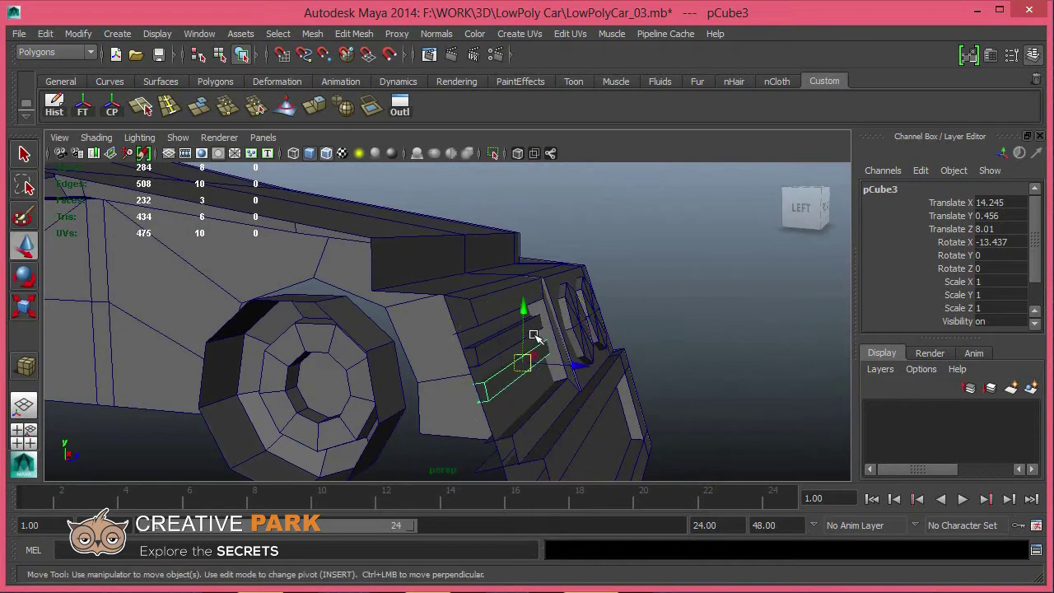
{"action": "left_click", "coordinate": [537, 335], "text": "shift"}
{"action": "key", "text": "e"}
{"action": "left_click_drag", "start_coordinate": [574, 299], "coordinate": [568, 285]}
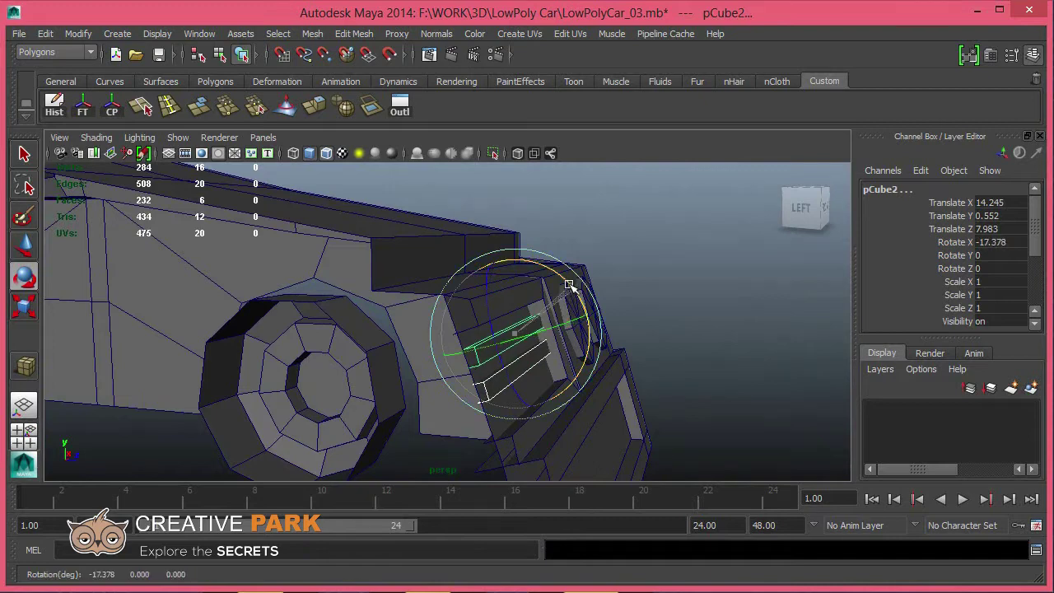
{"action": "key", "text": "w"}
{"action": "left_click", "coordinate": [531, 365]}
{"action": "left_click_drag", "start_coordinate": [536, 370], "coordinate": [529, 368], "text": "alt"}
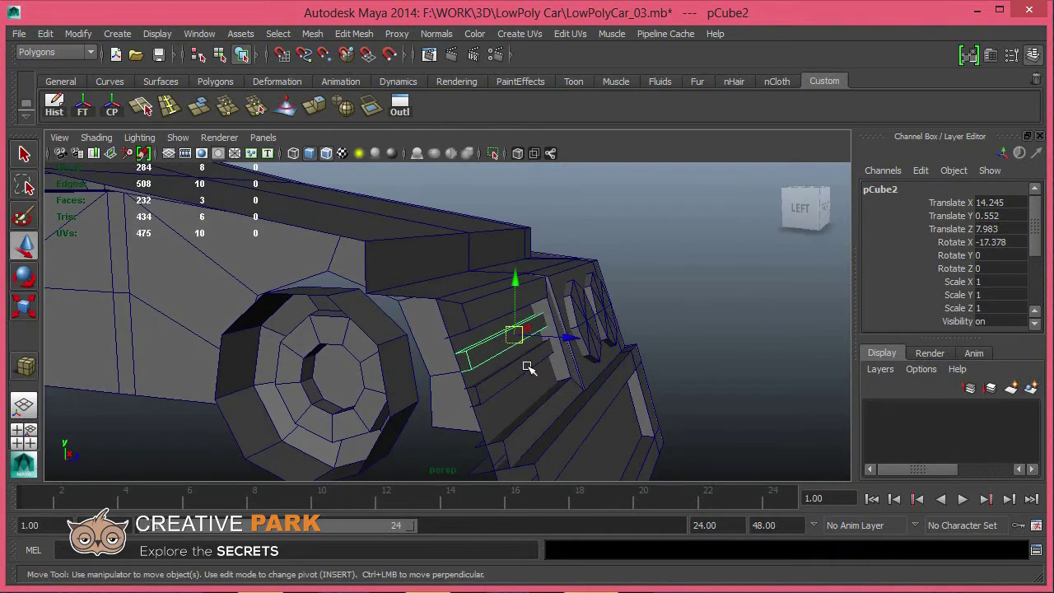
{"action": "left_click_drag", "start_coordinate": [585, 349], "coordinate": [536, 377], "text": "alt"}
{"action": "key", "text": "ctrl+s"}
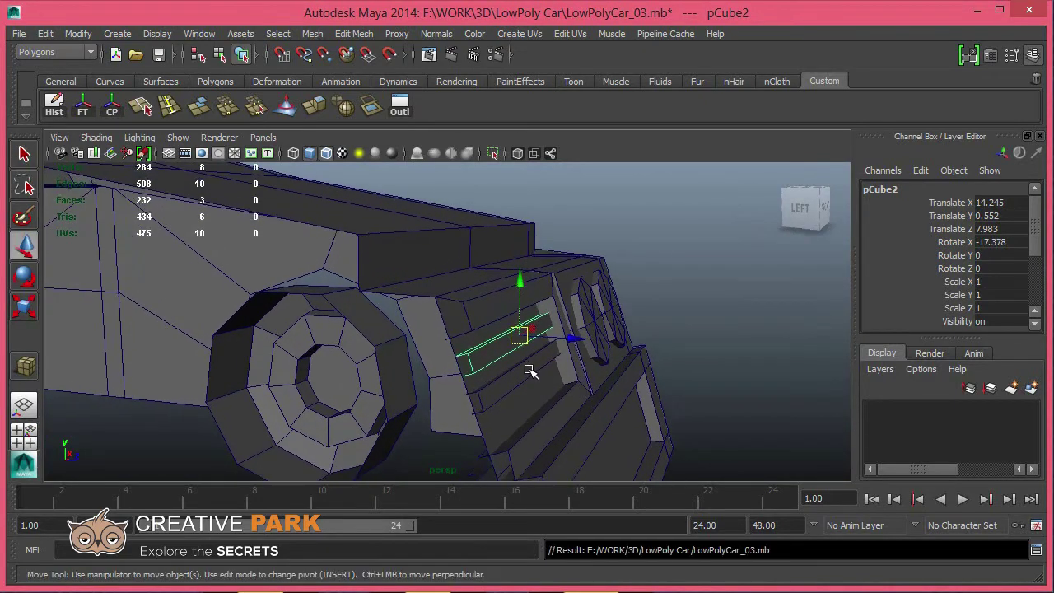
Step: Select the lower slat and view the slats from the side in wireframe
{"action": "mouse_move", "coordinate": [600, 365]}
{"action": "left_mouse_down", "text": "alt"}
{"action": "mouse_move", "coordinate": [506, 360]}
{"action": "mouse_move", "coordinate": [584, 387]}
{"action": "mouse_move", "coordinate": [414, 395]}
{"action": "left_mouse_up", "text": "alt"}
{"action": "left_click", "coordinate": [505, 360]}
{"action": "key", "text": "ctrl+z"}
{"action": "left_click", "coordinate": [393, 380]}
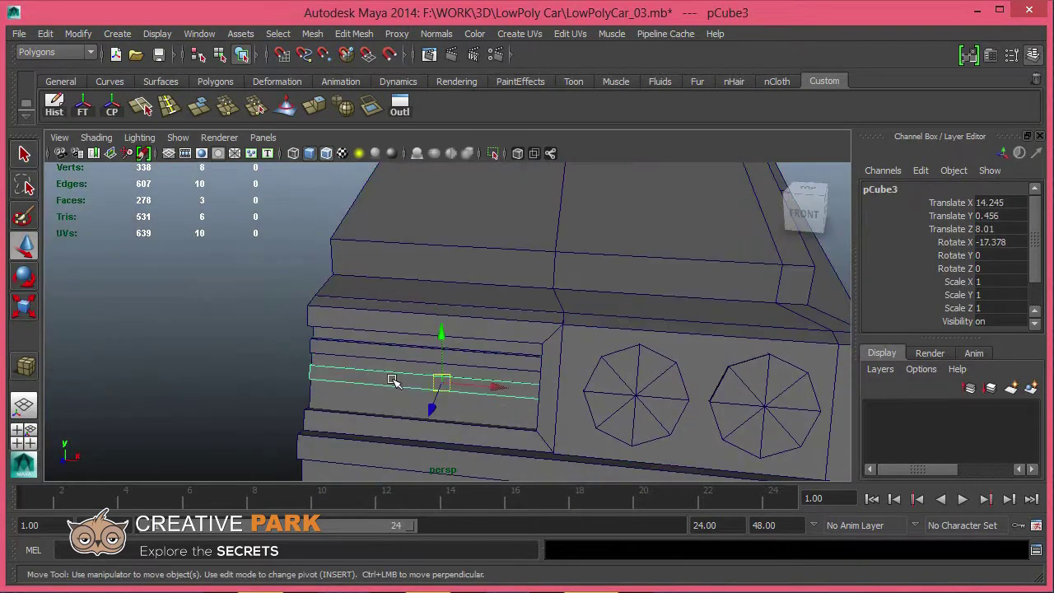
{"action": "mouse_move", "coordinate": [499, 395]}
{"action": "left_mouse_down", "text": "alt"}
{"action": "mouse_move", "coordinate": [527, 362]}
{"action": "mouse_move", "coordinate": [531, 380]}
{"action": "left_mouse_up", "text": "alt"}
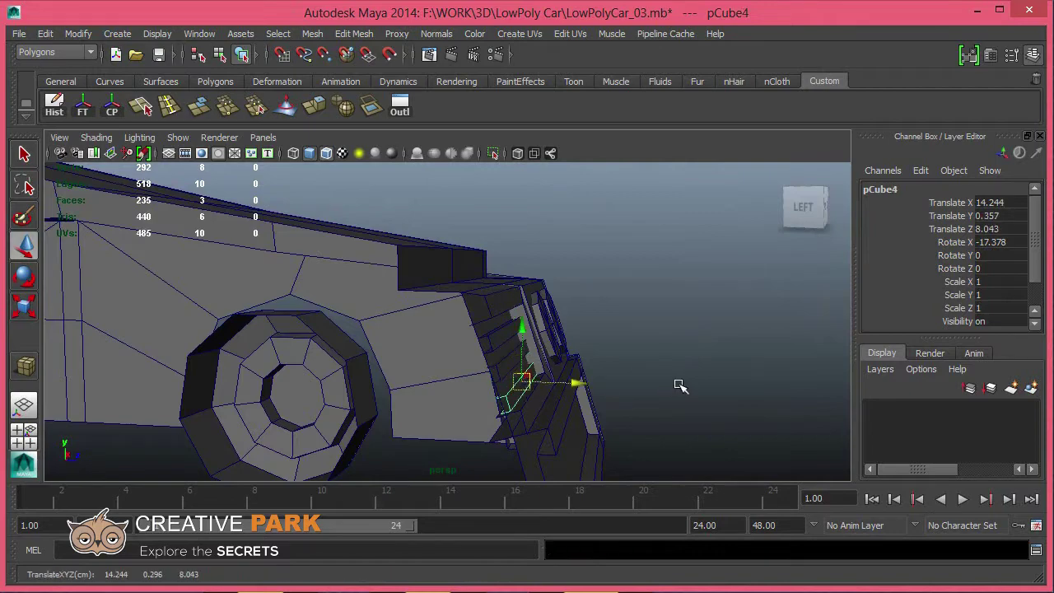
{"action": "left_click_drag", "start_coordinate": [680, 386], "coordinate": [441, 395], "text": "alt"}
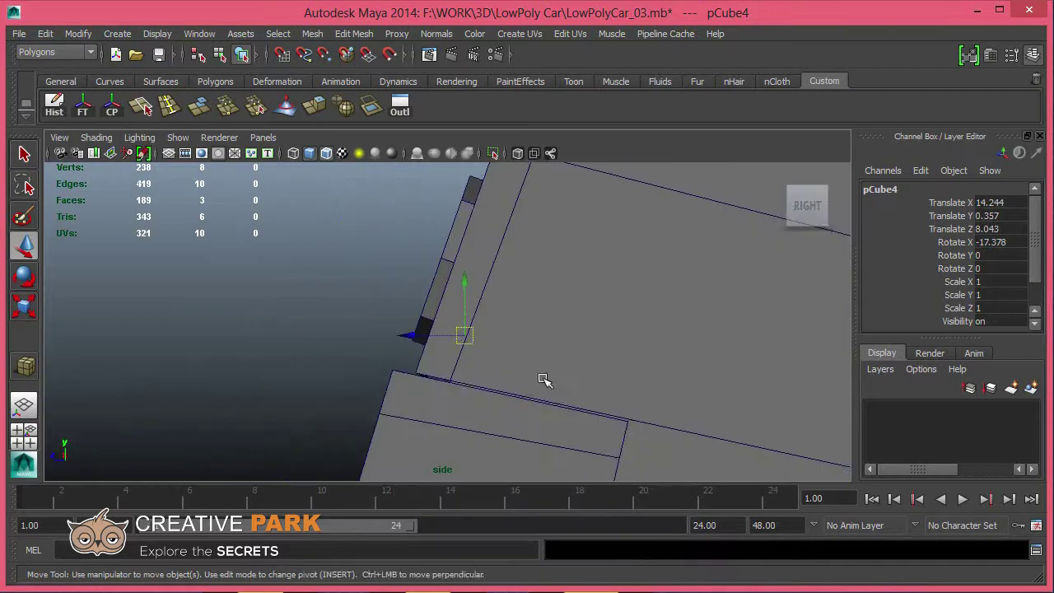
{"action": "key", "text": "4"}
Step: Line up the new slat with the others, nudge the upper slat, and restore shaded view
{"action": "left_click_drag", "start_coordinate": [470, 337], "coordinate": [472, 334]}
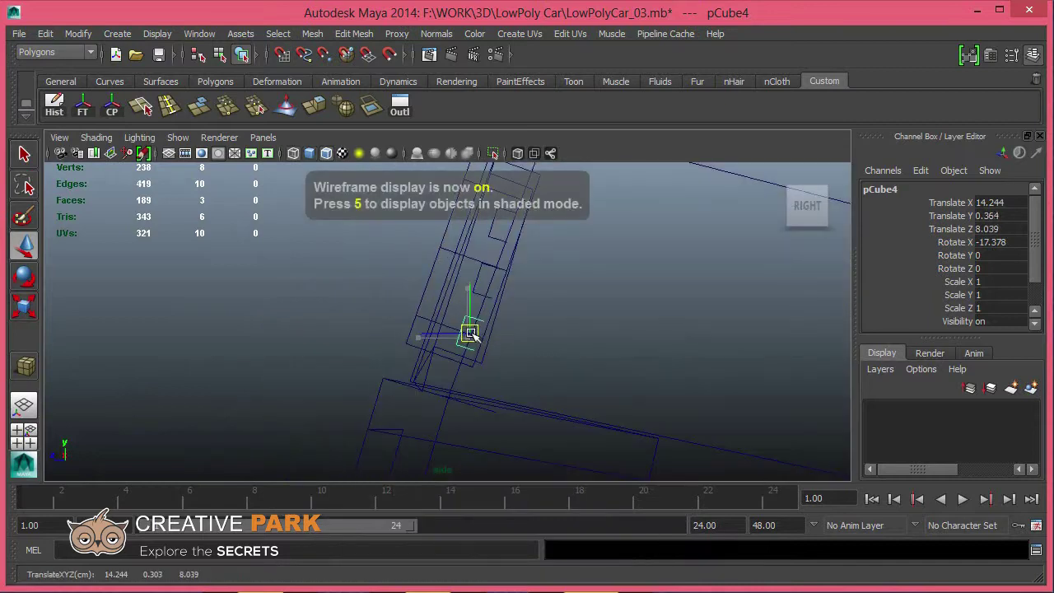
{"action": "left_click", "coordinate": [486, 278], "text": "shift"}
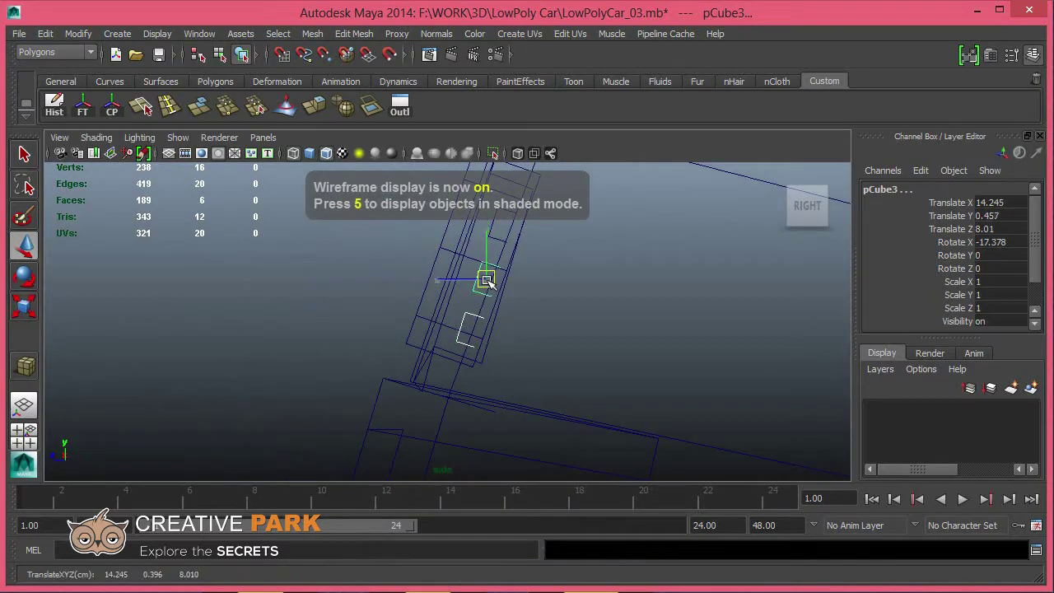
{"action": "key", "text": "space"}
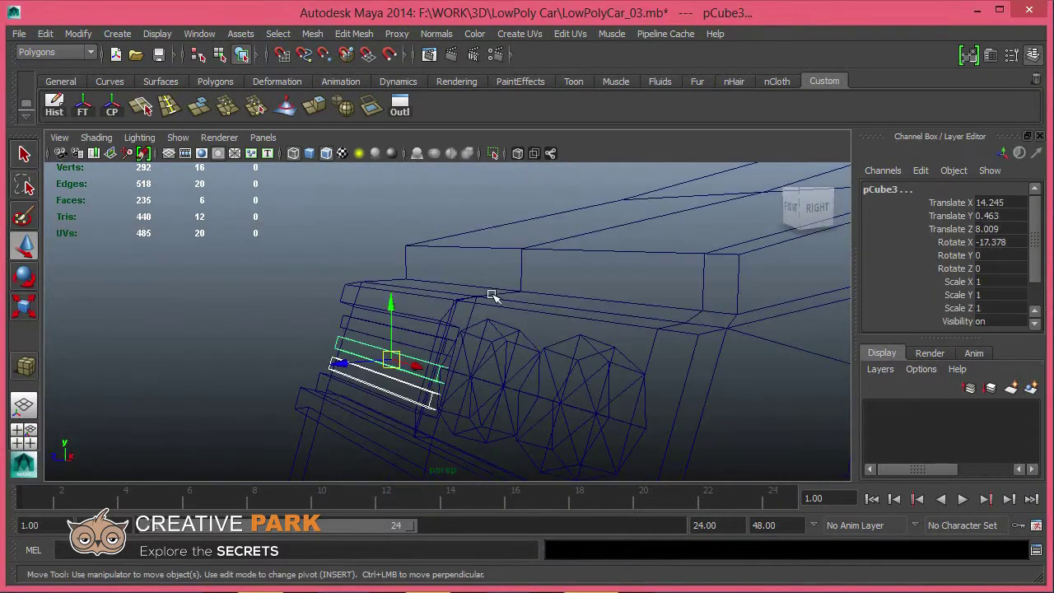
{"action": "left_click", "coordinate": [509, 210]}
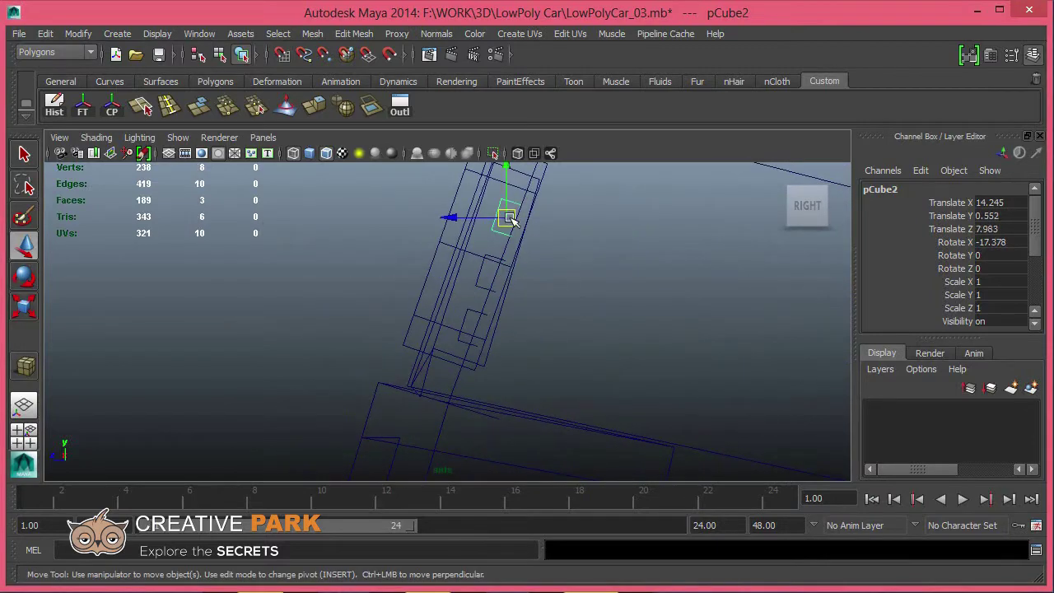
{"action": "left_click_drag", "start_coordinate": [500, 218], "coordinate": [504, 217]}
{"action": "key", "text": "space"}
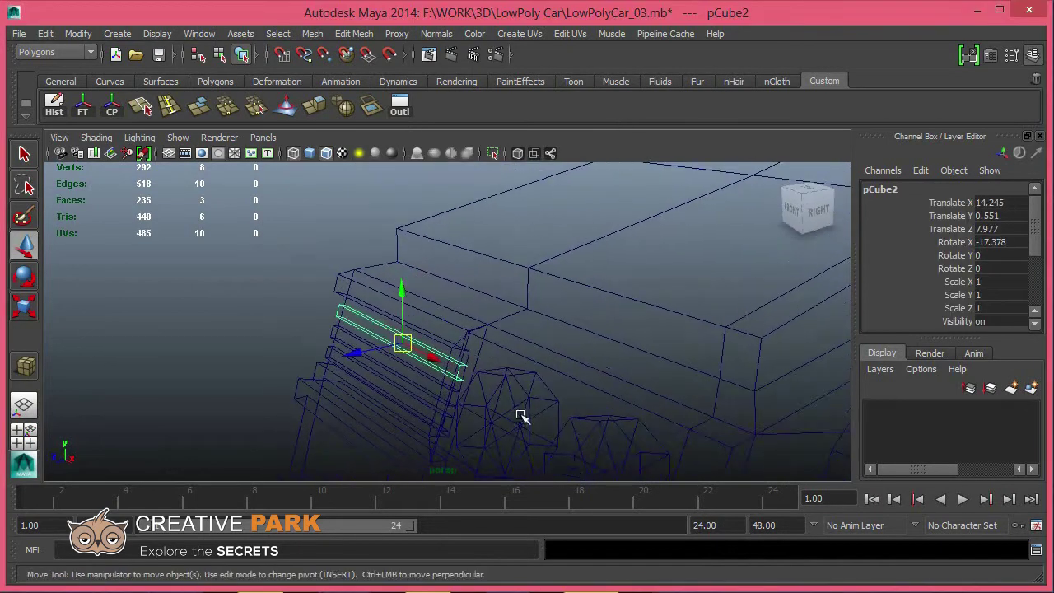
{"action": "key", "text": "5"}
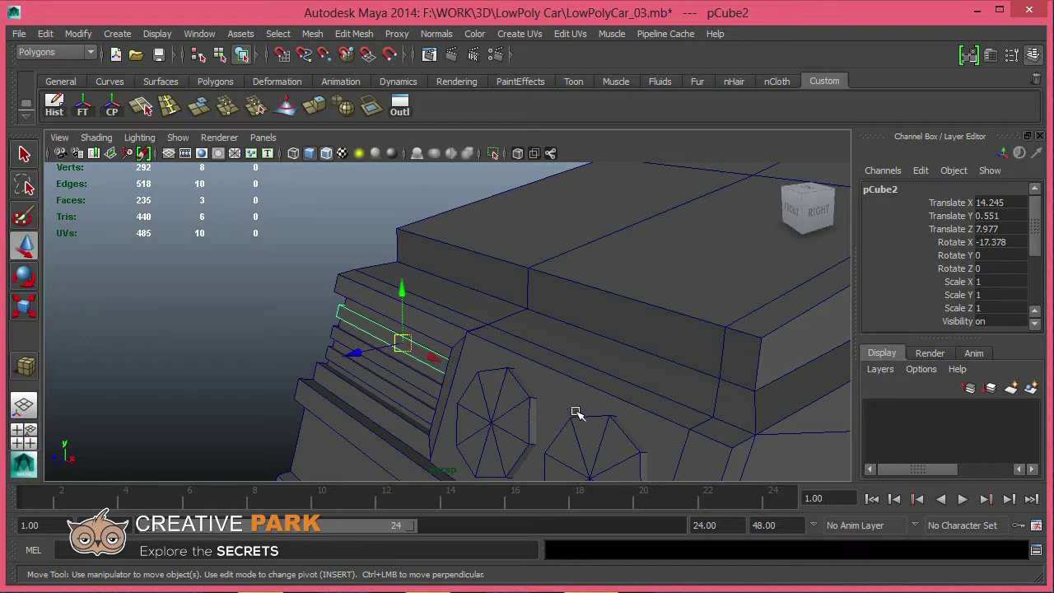
Step: Select car body polySurface1 and make a mirrored copy across the centre with Duplicate Special
{"action": "scroll", "coordinate": [593, 358], "scroll_direction": "down", "scroll_amount": 5}
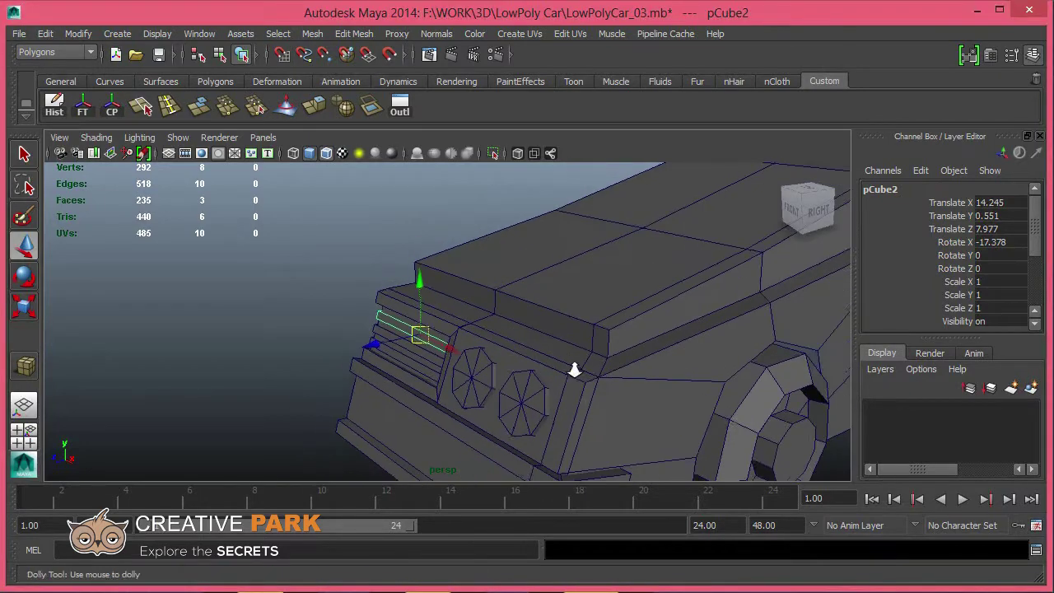
{"action": "scroll", "coordinate": [560, 363], "scroll_direction": "down", "scroll_amount": 5}
{"action": "left_click", "coordinate": [470, 337]}
{"action": "mouse_move", "coordinate": [461, 329]}
{"action": "left_mouse_down", "text": "alt"}
{"action": "mouse_move", "coordinate": [471, 338]}
{"action": "mouse_move", "coordinate": [429, 387]}
{"action": "left_mouse_up", "text": "alt"}
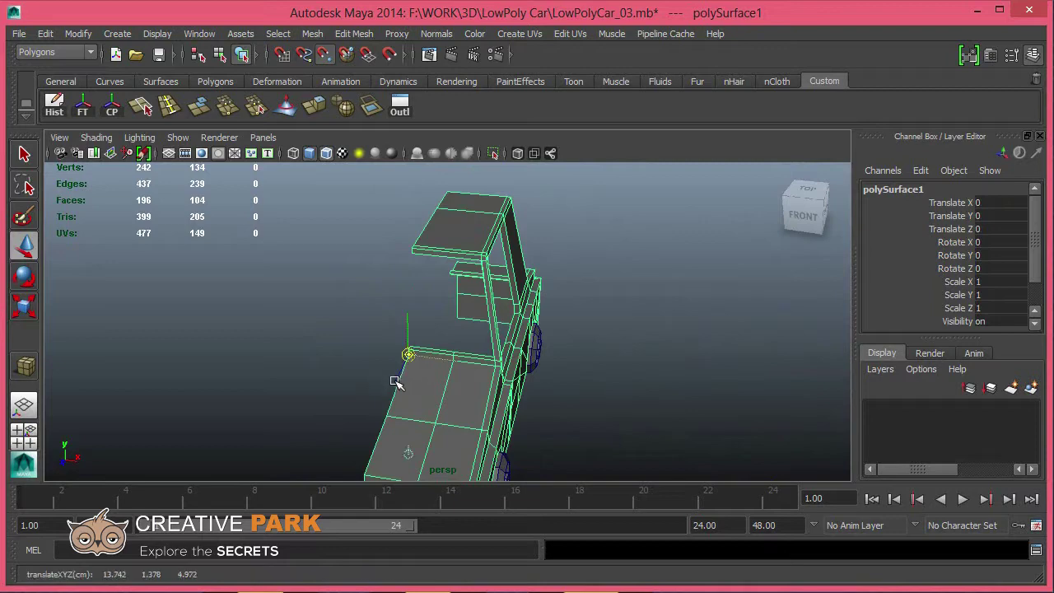
{"action": "left_click", "coordinate": [54, 30]}
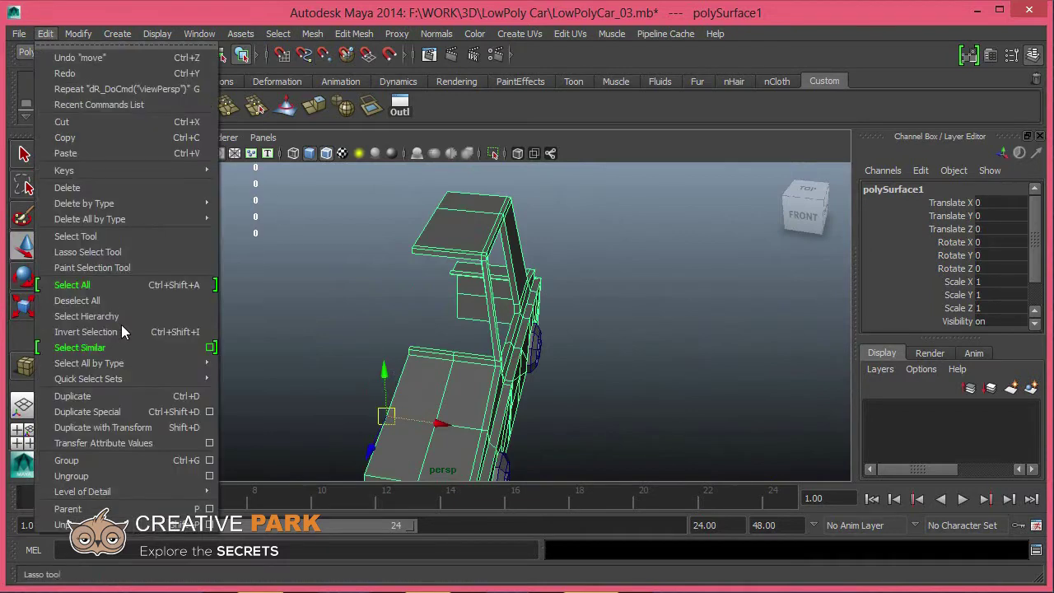
{"action": "left_click", "coordinate": [209, 412]}
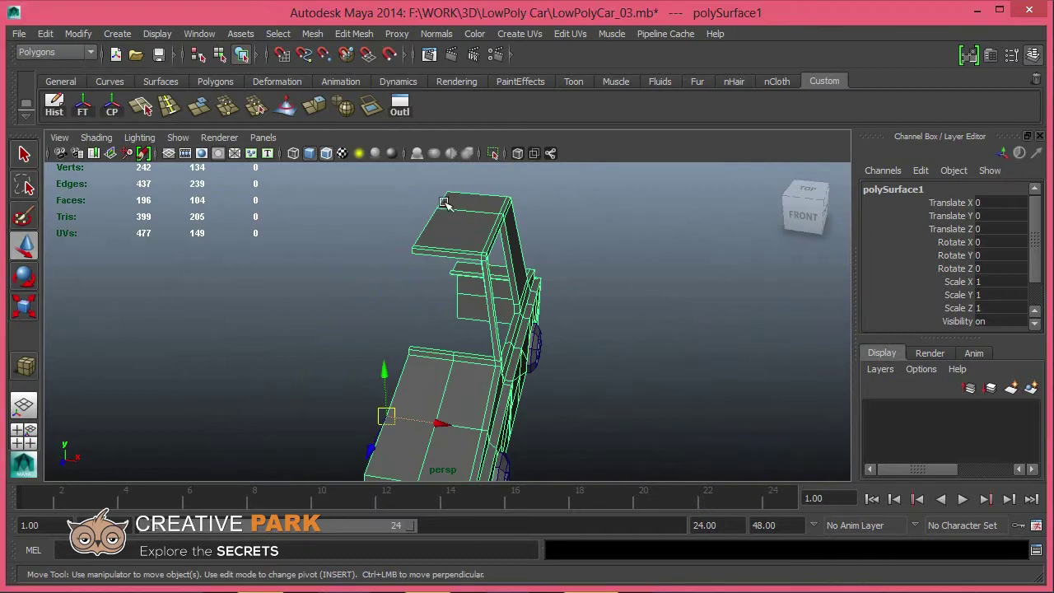
{"action": "mouse_move", "coordinate": [387, 224]}
{"action": "left_mouse_down", "text": "alt"}
{"action": "mouse_move", "coordinate": [377, 305]}
{"action": "mouse_move", "coordinate": [259, 277]}
{"action": "mouse_move", "coordinate": [504, 399]}
{"action": "mouse_move", "coordinate": [518, 348]}
{"action": "mouse_move", "coordinate": [543, 353]}
{"action": "mouse_move", "coordinate": [510, 302]}
{"action": "mouse_move", "coordinate": [461, 365]}
{"action": "mouse_move", "coordinate": [437, 353]}
{"action": "mouse_move", "coordinate": [318, 176]}
{"action": "left_mouse_up", "text": "alt"}
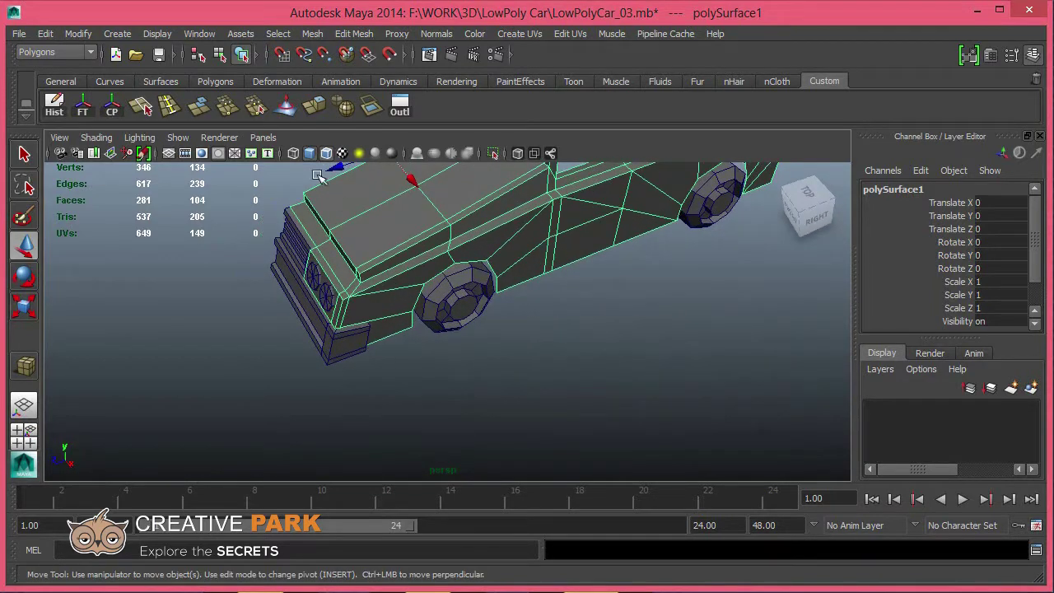
Step: Draw a small new polygon cube, pCube5, near the lower front of the car
{"action": "left_click", "coordinate": [215, 81]}
{"action": "left_click", "coordinate": [86, 105]}
{"action": "mouse_move", "coordinate": [391, 384]}
{"action": "left_mouse_down"}
{"action": "mouse_move", "coordinate": [416, 396]}
{"action": "mouse_move", "coordinate": [421, 352]}
{"action": "left_mouse_up"}
{"action": "mouse_move", "coordinate": [420, 352]}
{"action": "left_mouse_down", "text": "alt"}
{"action": "mouse_move", "coordinate": [430, 383]}
{"action": "mouse_move", "coordinate": [259, 353]}
{"action": "left_mouse_up", "text": "alt"}
Step: Delete one face of the new cube in wireframe view
{"action": "key", "text": "w"}
{"action": "scroll", "coordinate": [368, 332], "scroll_direction": "up", "scroll_amount": 2}
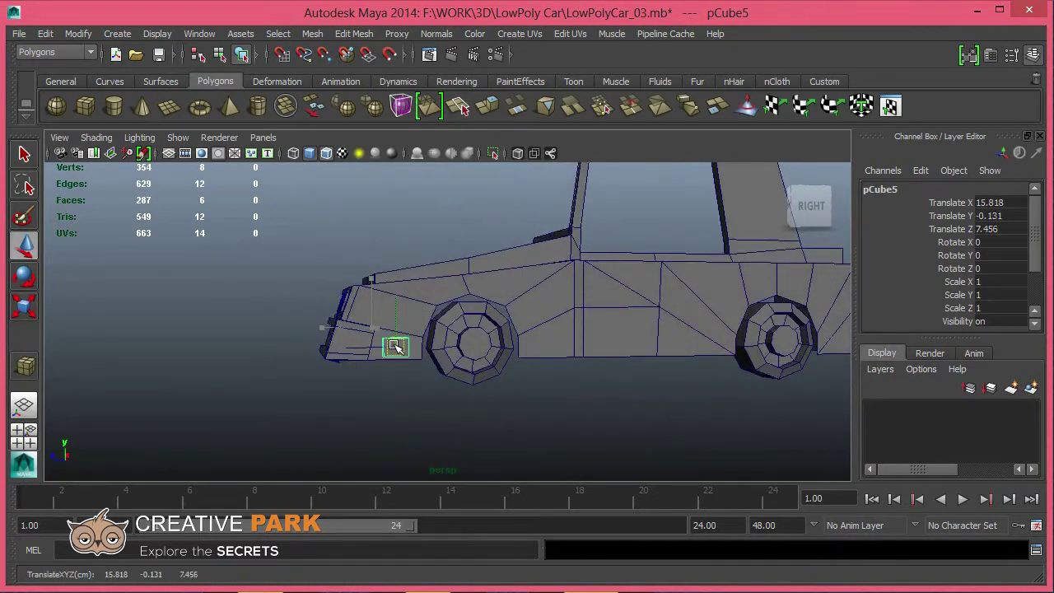
{"action": "mouse_move", "coordinate": [444, 382]}
{"action": "left_mouse_down", "text": "alt"}
{"action": "mouse_move", "coordinate": [362, 376]}
{"action": "mouse_move", "coordinate": [290, 390]}
{"action": "left_mouse_up", "text": "alt"}
{"action": "left_click", "coordinate": [362, 378]}
{"action": "key", "text": "4"}
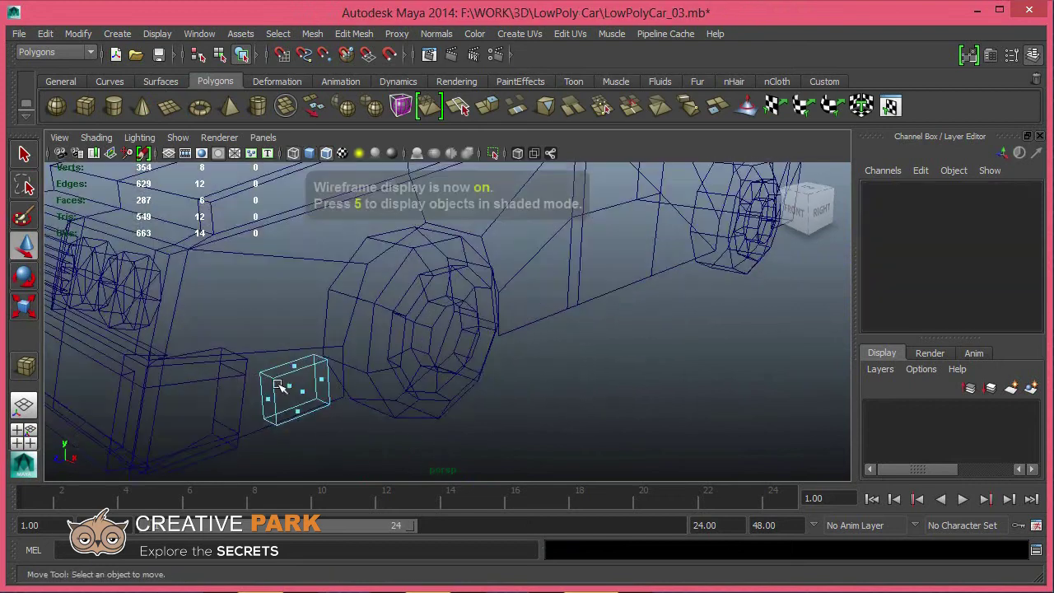
{"action": "left_click", "coordinate": [290, 389]}
{"action": "key", "text": "Delete"}
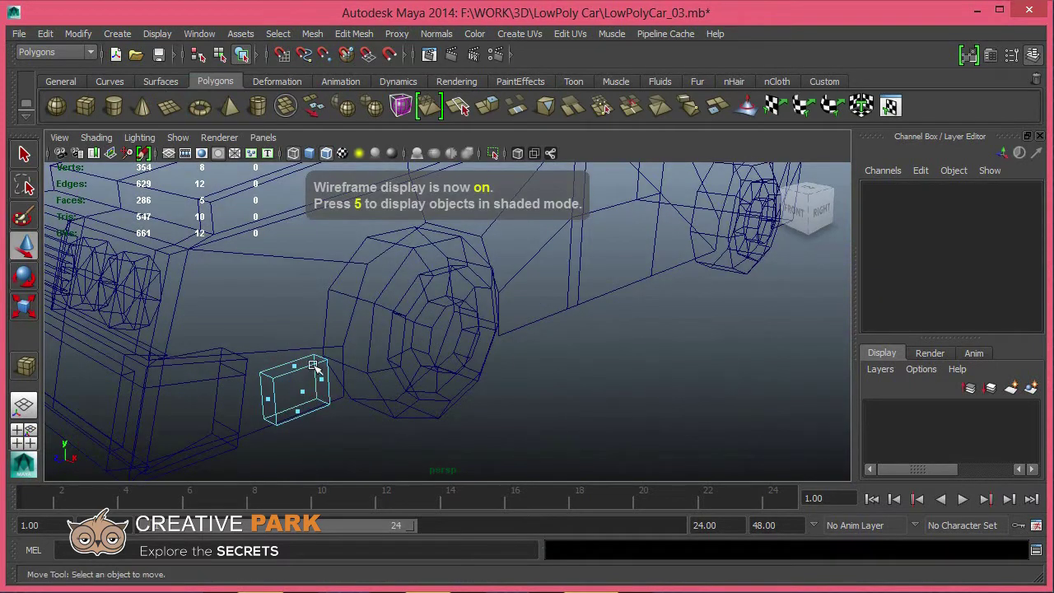
Step: Flatten pCube5 to scale 1, 0.598, 0.816 and rotate it into place on the bumper corner
{"action": "left_click", "coordinate": [300, 372]}
{"action": "key", "text": "5"}
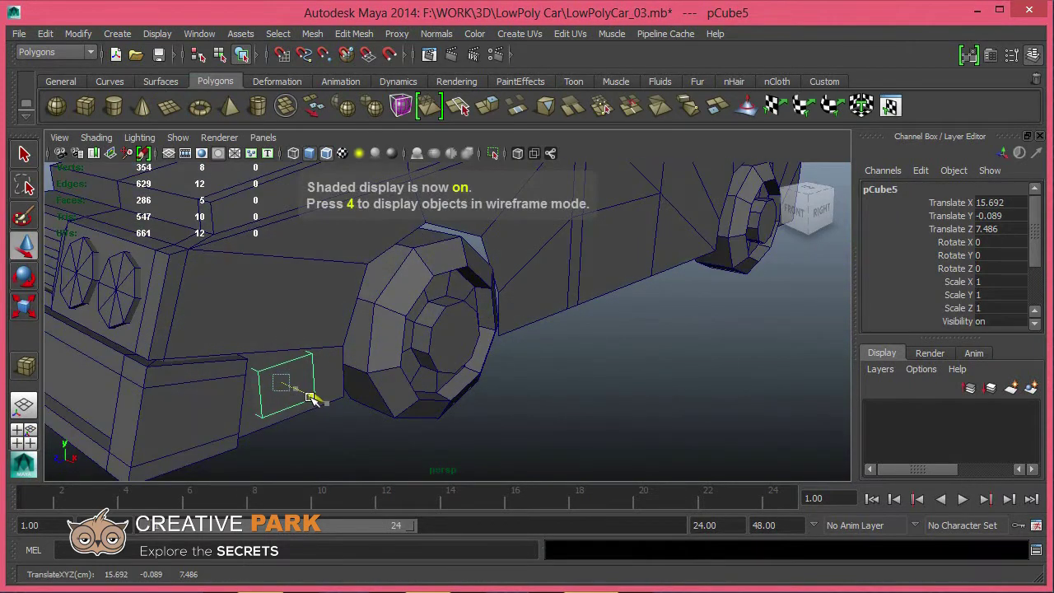
{"action": "key", "text": "r"}
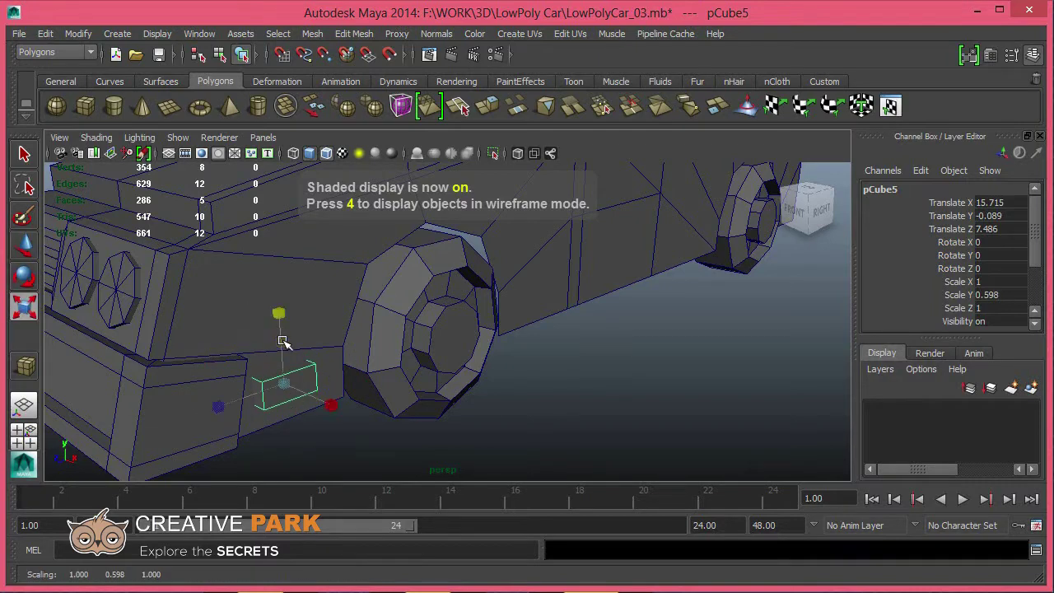
{"action": "key", "text": "w"}
{"action": "left_click_drag", "start_coordinate": [282, 342], "coordinate": [302, 423], "text": "alt"}
{"action": "key", "text": "e"}
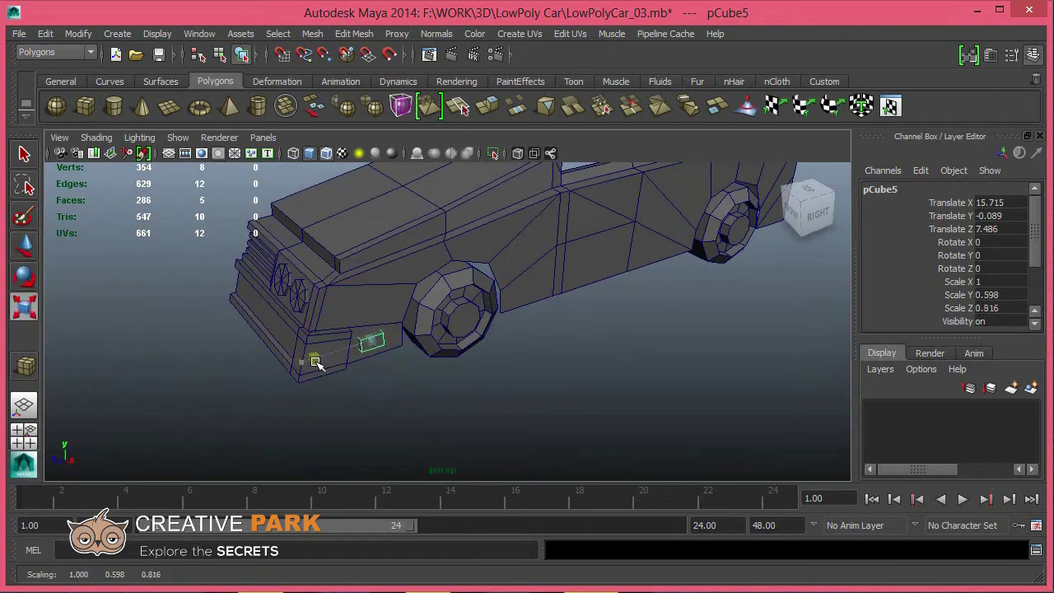
{"action": "scroll", "coordinate": [571, 390], "scroll_direction": "down", "scroll_amount": 5}
Step: Switch to wireframe and marquee-select every half-car part
{"action": "key", "text": "4"}
{"action": "left_click", "coordinate": [602, 291], "text": "shift"}
{"action": "left_click_drag", "start_coordinate": [602, 292], "coordinate": [537, 385], "text": "alt"}
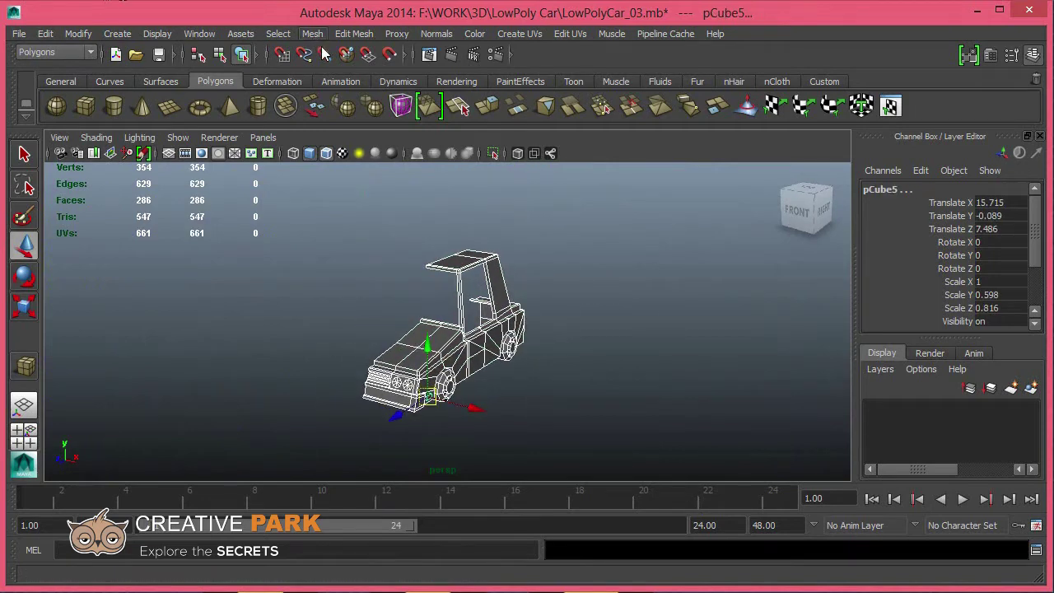
Step: Combine the selected parts into one mesh and delete its construction history
{"action": "left_click", "coordinate": [312, 33]}
{"action": "left_click", "coordinate": [330, 50]}
{"action": "left_click", "coordinate": [824, 81]}
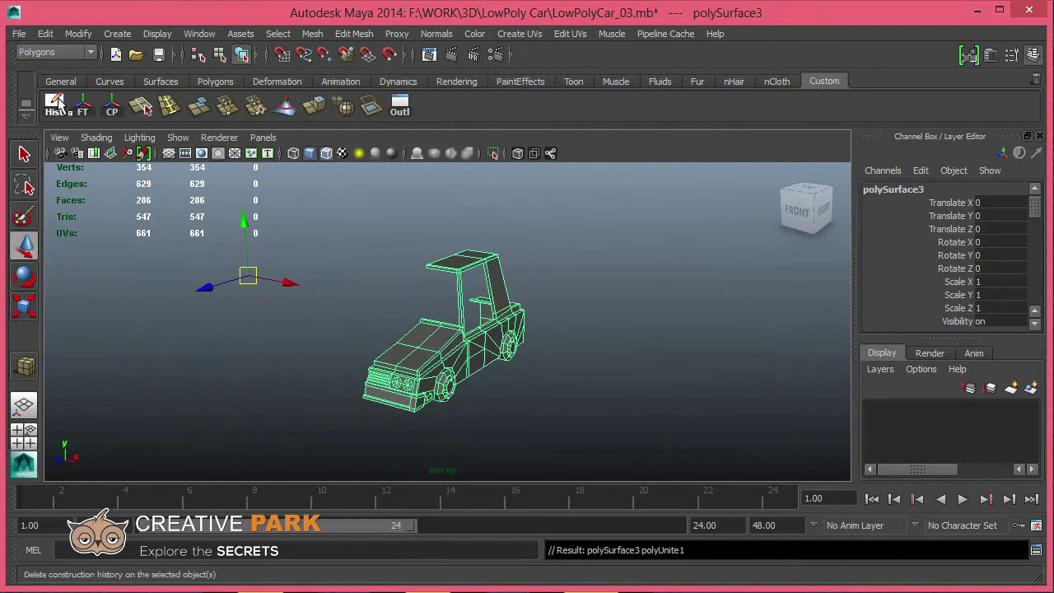
{"action": "mouse_move", "coordinate": [343, 255]}
{"action": "left_mouse_down", "text": "alt"}
{"action": "mouse_move", "coordinate": [385, 338]}
{"action": "mouse_move", "coordinate": [348, 302]}
{"action": "left_mouse_up", "text": "alt"}
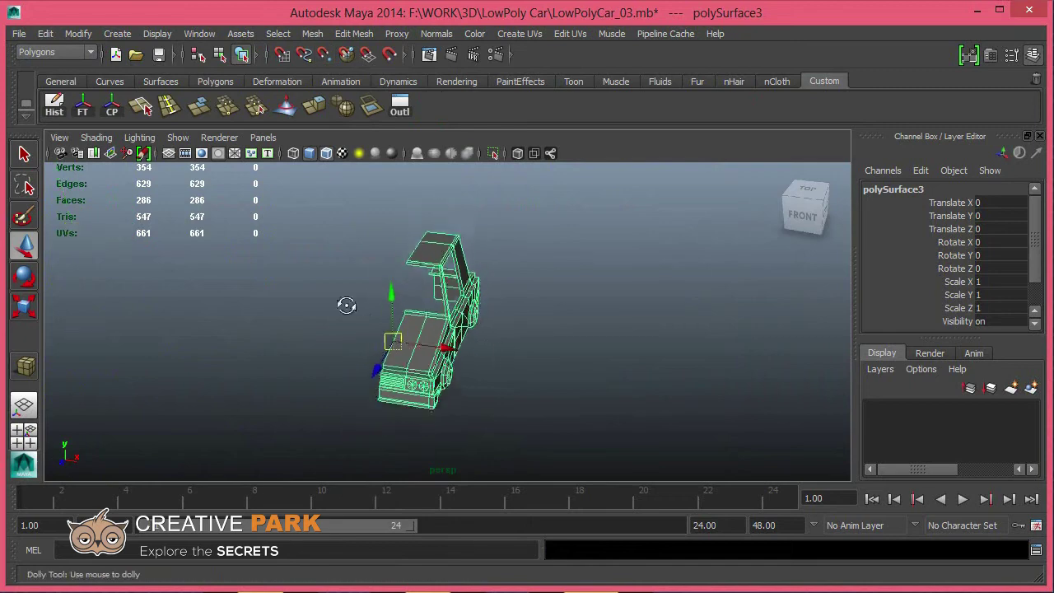
Step: Mirror the half car with Duplicate Special using scale X -1
{"action": "left_click", "coordinate": [48, 33]}
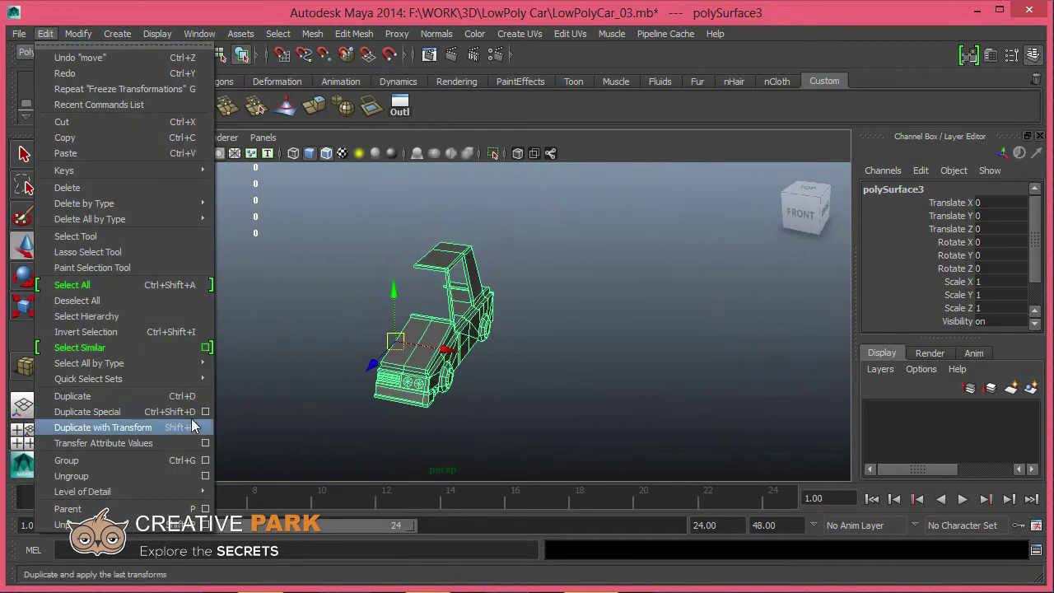
{"action": "left_click", "coordinate": [205, 409]}
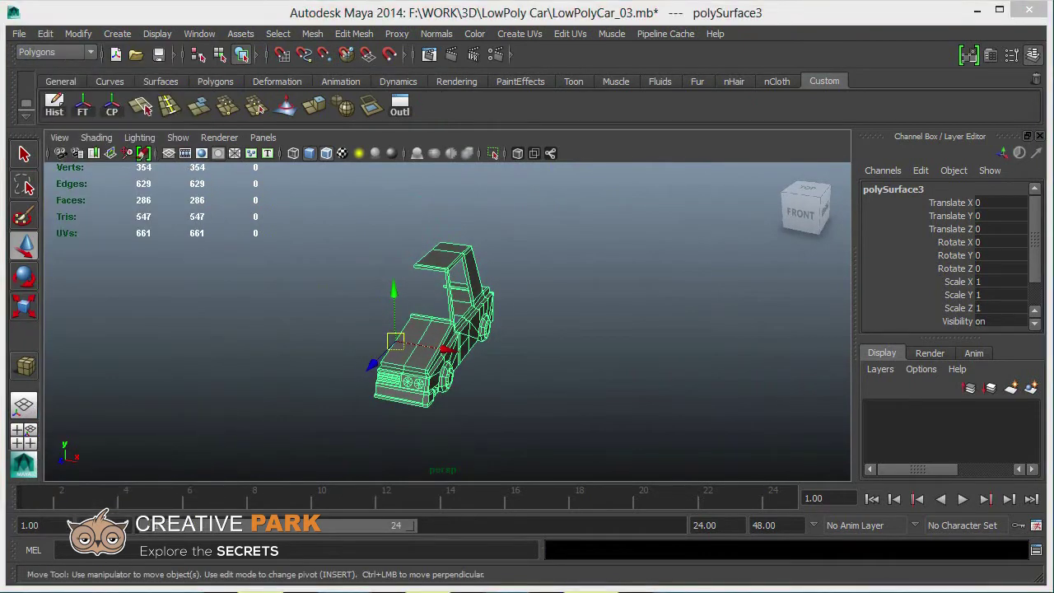
{"action": "key", "text": "ctrl+shift+d"}
{"action": "left_click", "coordinate": [529, 412]}
{"action": "mouse_move", "coordinate": [494, 395]}
{"action": "left_mouse_down", "text": "alt"}
{"action": "mouse_move", "coordinate": [529, 384]}
{"action": "mouse_move", "coordinate": [425, 402]}
{"action": "mouse_move", "coordinate": [470, 419]}
{"action": "mouse_move", "coordinate": [411, 444]}
{"action": "mouse_move", "coordinate": [447, 418]}
{"action": "left_mouse_up", "text": "alt"}
{"action": "scroll", "coordinate": [447, 418], "scroll_direction": "up", "scroll_amount": 3}
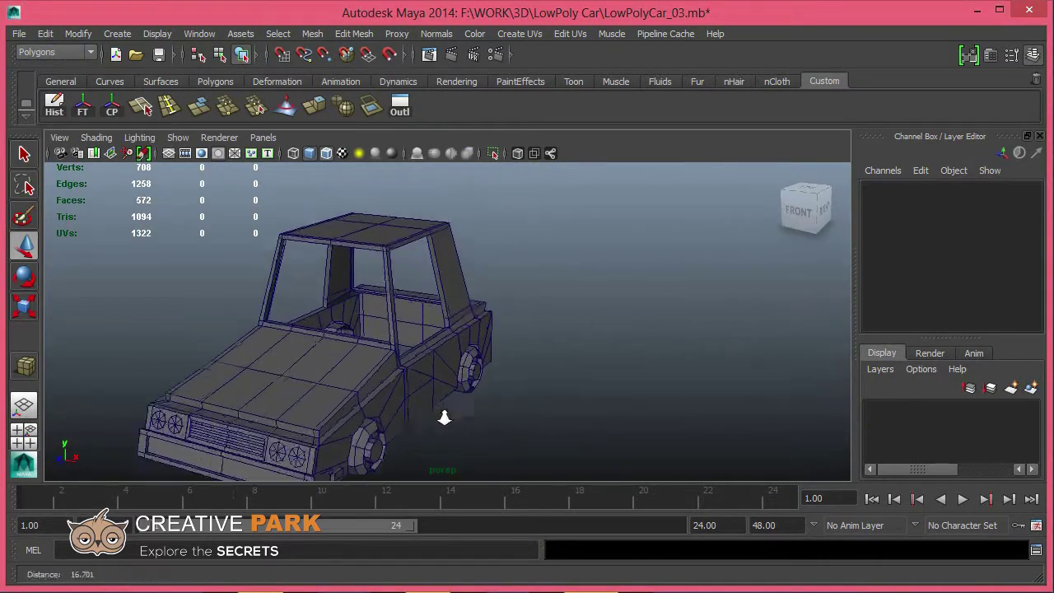
Step: Select the right half of the car from a higher side view
{"action": "left_click", "coordinate": [215, 82]}
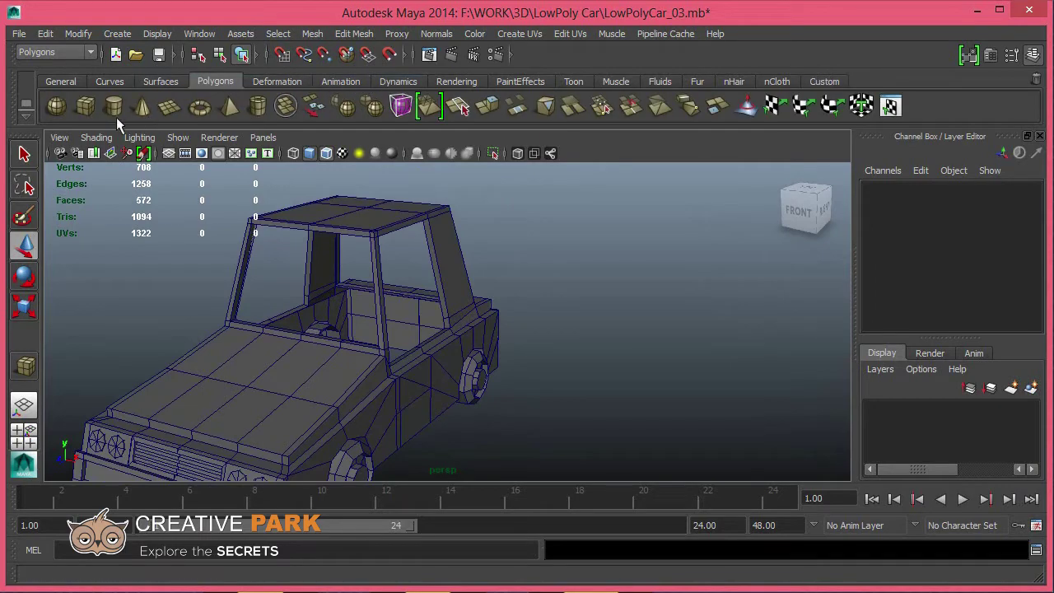
{"action": "scroll", "coordinate": [325, 384], "scroll_direction": "down", "scroll_amount": 3}
{"action": "mouse_move", "coordinate": [325, 384]}
{"action": "left_mouse_down", "text": "alt"}
{"action": "mouse_move", "coordinate": [301, 374]}
{"action": "mouse_move", "coordinate": [415, 340]}
{"action": "left_mouse_up", "text": "alt"}
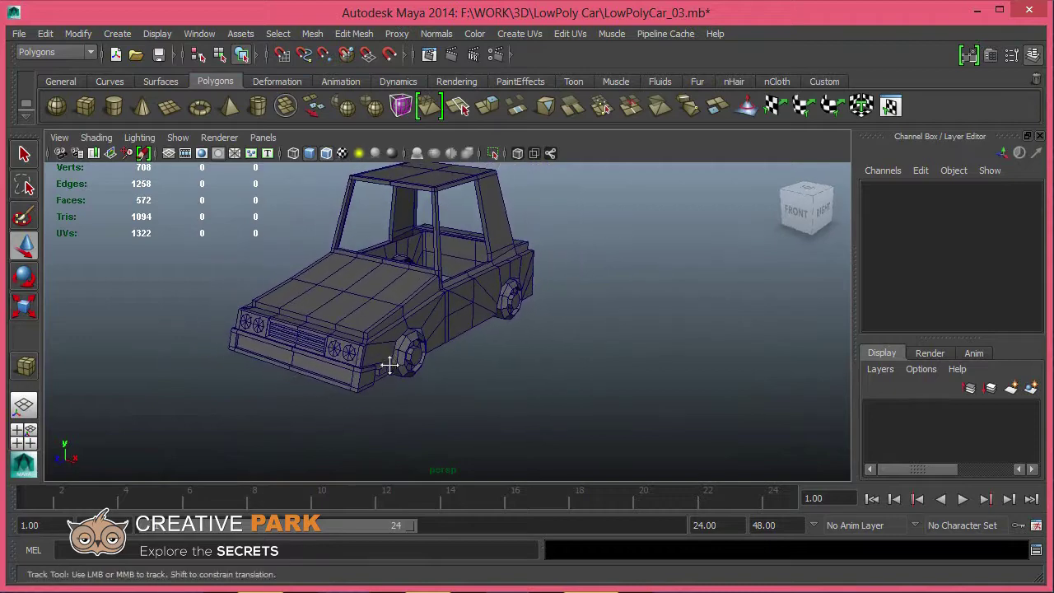
{"action": "left_click", "coordinate": [413, 321]}
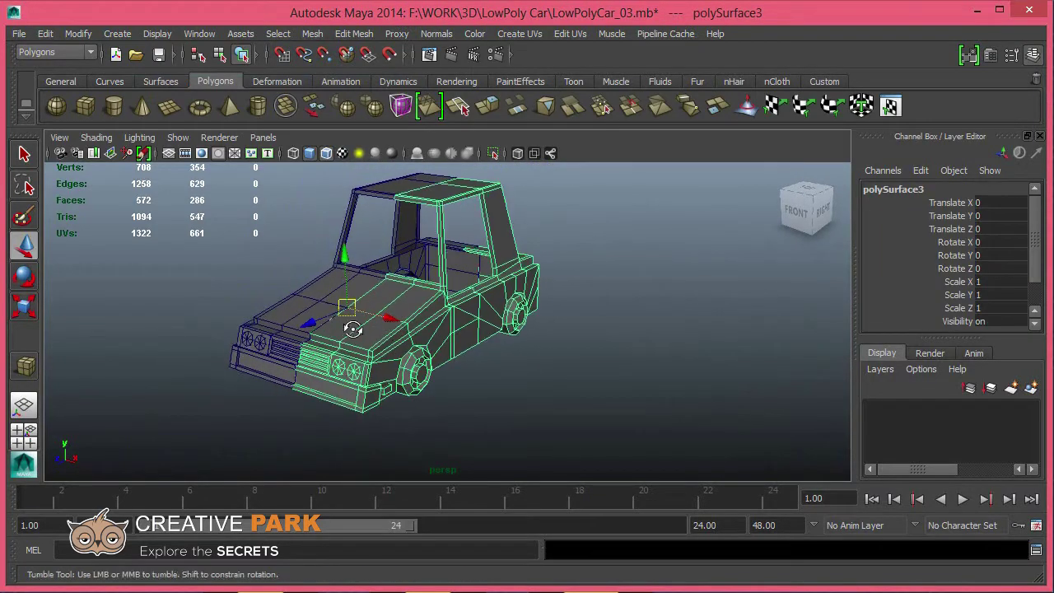
{"action": "scroll", "coordinate": [363, 310], "scroll_direction": "up", "scroll_amount": 5}
{"action": "mouse_move", "coordinate": [383, 373]}
{"action": "left_mouse_down", "text": "alt"}
{"action": "mouse_move", "coordinate": [395, 381]}
{"action": "mouse_move", "coordinate": [383, 372]}
{"action": "left_mouse_up", "text": "alt"}
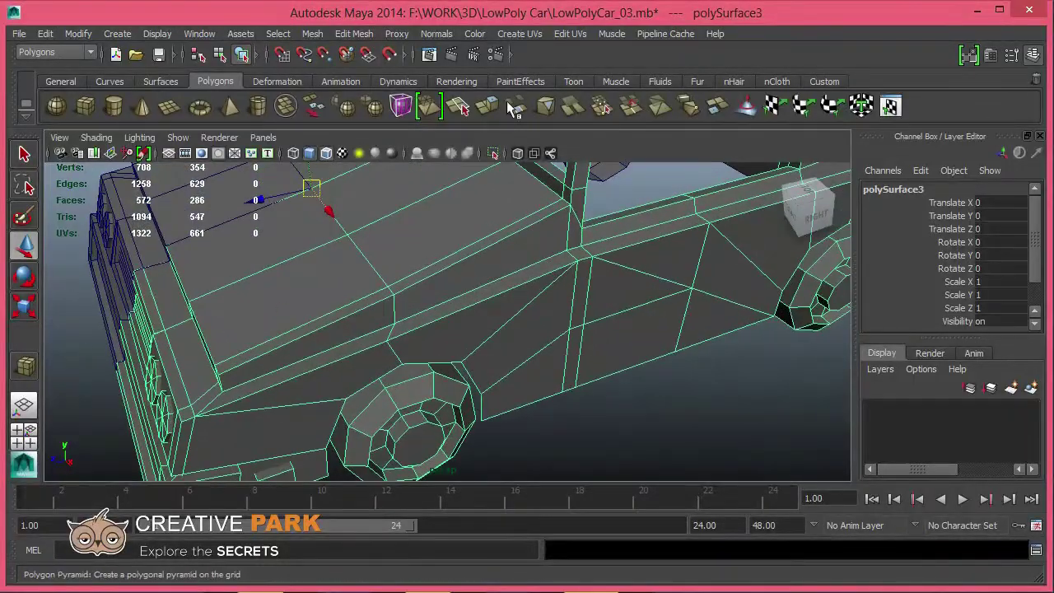
{"action": "left_click", "coordinate": [838, 83]}
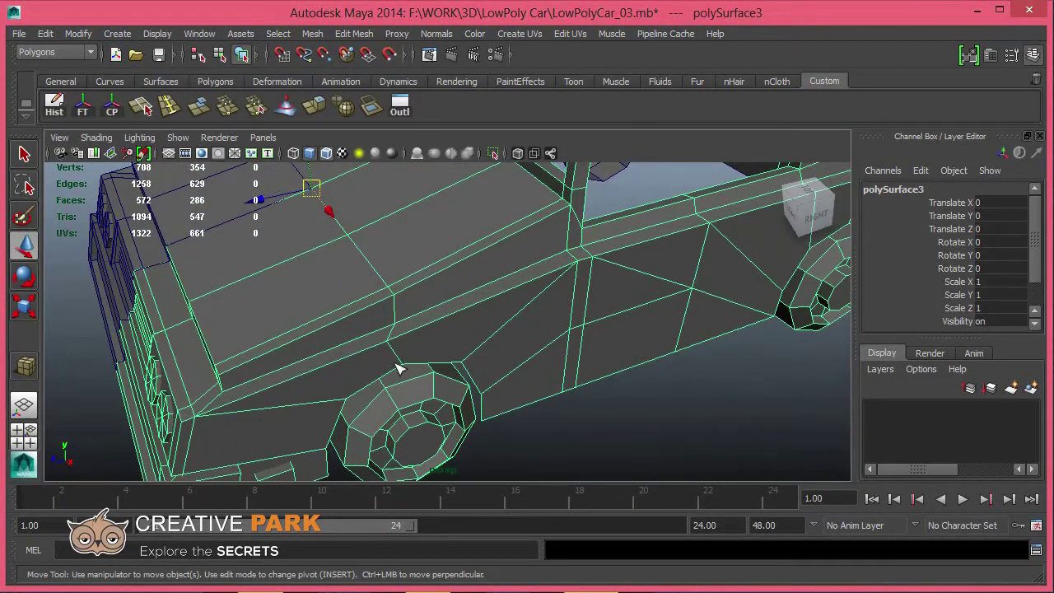
Step: Select the car mesh and delete the edge loop along the side panel
{"action": "right_click_drag", "start_coordinate": [398, 368], "coordinate": [389, 330], "text": "shift"}
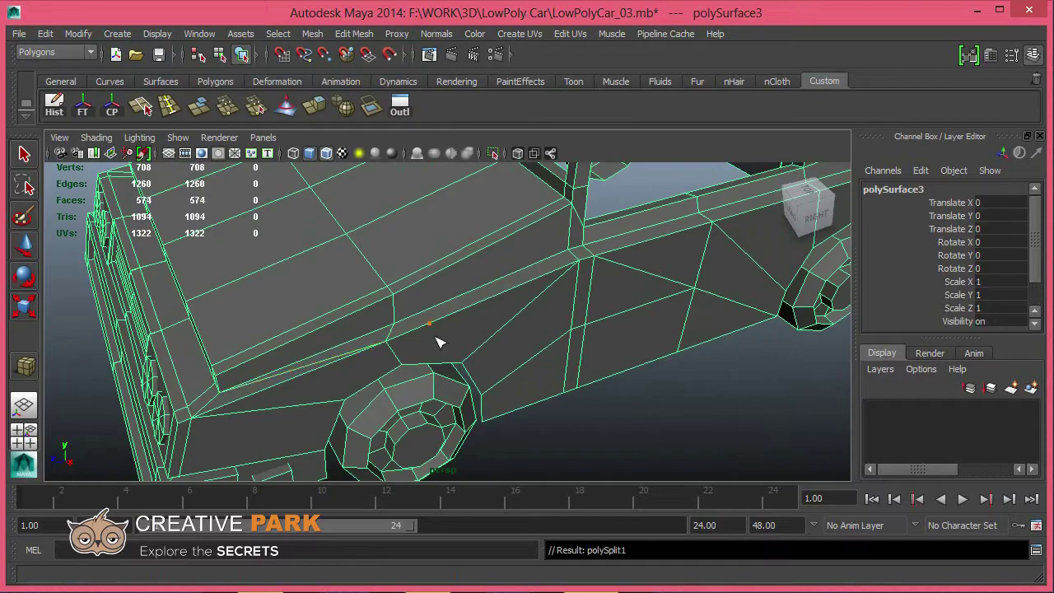
{"action": "double_click", "coordinate": [398, 313]}
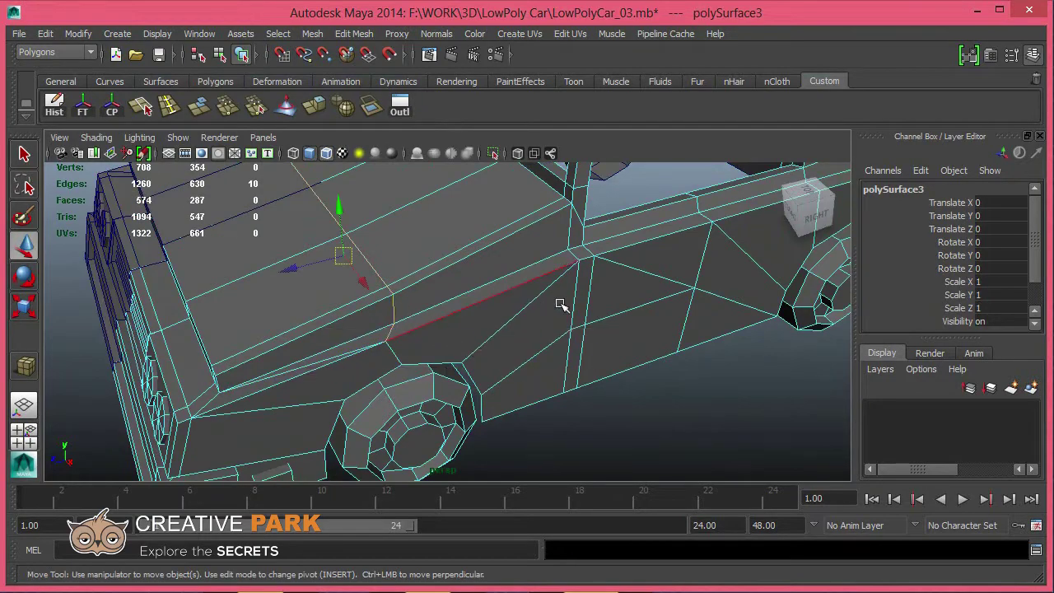
{"action": "key", "text": "Delete"}
{"action": "scroll", "coordinate": [552, 304], "scroll_direction": "down", "scroll_amount": 3}
{"action": "left_click_drag", "start_coordinate": [546, 305], "coordinate": [510, 293], "text": "alt"}
{"action": "scroll", "coordinate": [478, 322], "scroll_direction": "up", "scroll_amount": 5}
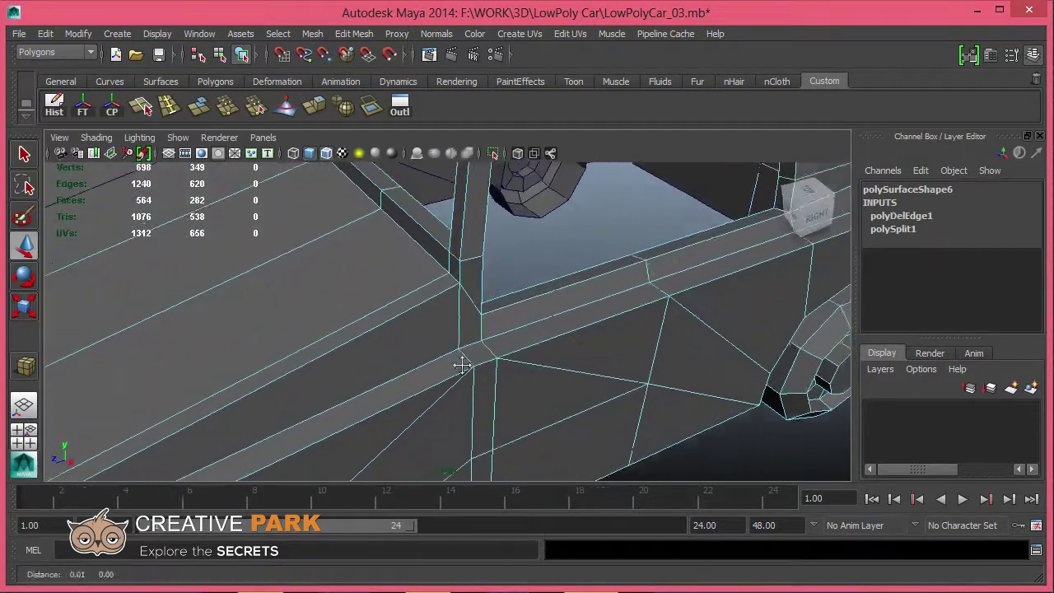
{"action": "mouse_move", "coordinate": [462, 365]}
{"action": "left_mouse_down", "text": "alt"}
{"action": "mouse_move", "coordinate": [472, 367]}
{"action": "mouse_move", "coordinate": [307, 351]}
{"action": "mouse_move", "coordinate": [477, 345]}
{"action": "mouse_move", "coordinate": [461, 333]}
{"action": "left_mouse_up", "text": "alt"}
Step: Merge the selected side-panel vertices with Merge Vertices
{"action": "left_click_drag", "start_coordinate": [553, 423], "coordinate": [436, 403], "text": "alt"}
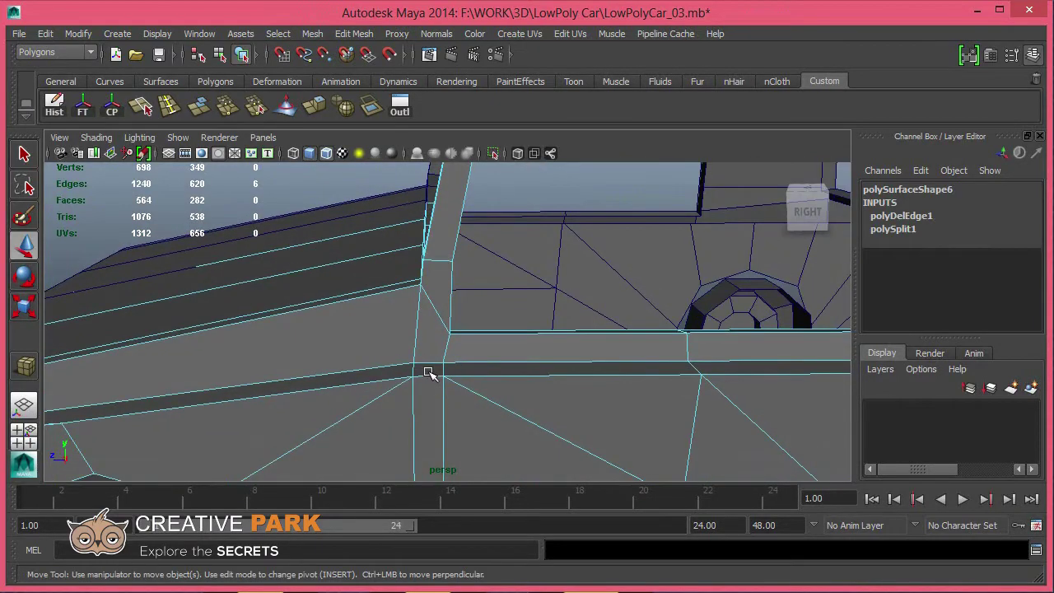
{"action": "scroll", "coordinate": [471, 387], "scroll_direction": "down", "scroll_amount": 3}
{"action": "scroll", "coordinate": [424, 334], "scroll_direction": "down", "scroll_amount": 3}
{"action": "left_click_drag", "start_coordinate": [423, 335], "coordinate": [496, 319], "text": "alt"}
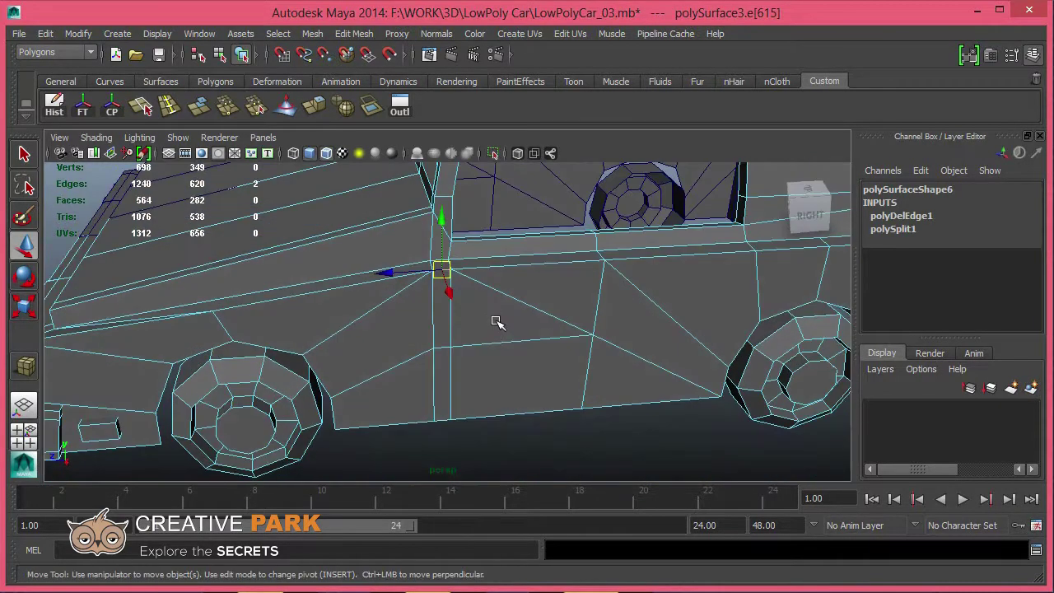
{"action": "right_click_drag", "start_coordinate": [497, 319], "coordinate": [443, 321], "text": "ctrl"}
{"action": "left_click", "coordinate": [228, 108]}
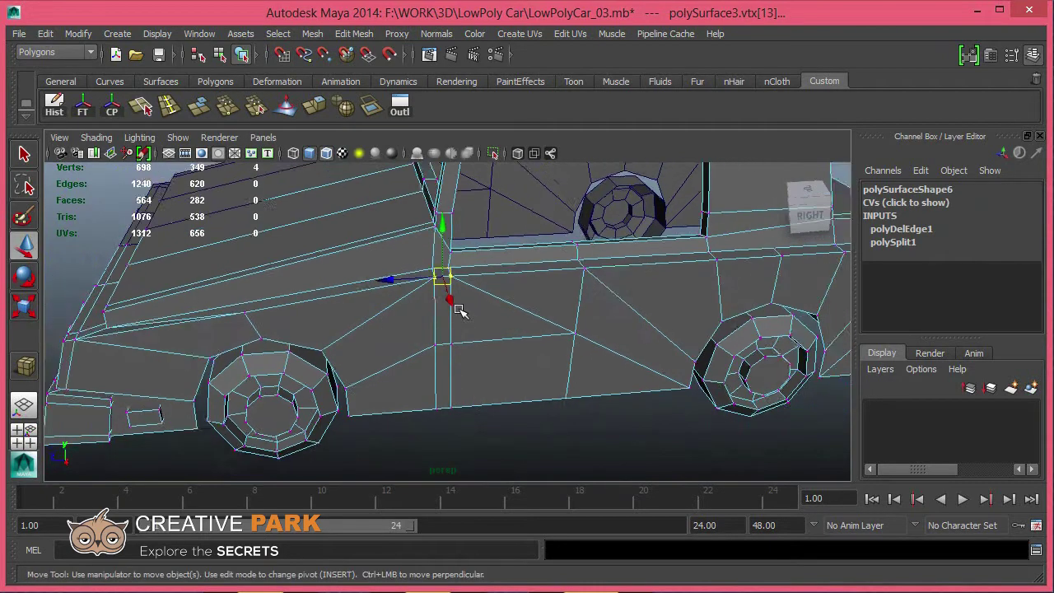
Step: Convert the vertical side-panel edge to vertices and merge both vertex pairs
{"action": "left_click_drag", "start_coordinate": [453, 305], "coordinate": [444, 323], "text": "alt"}
{"action": "left_click", "coordinate": [444, 350]}
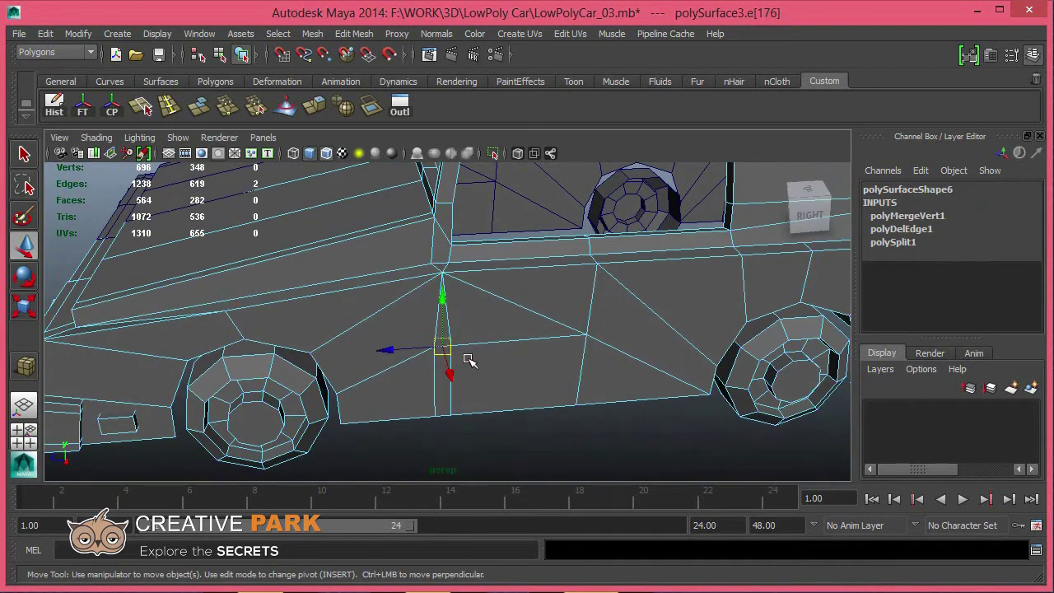
{"action": "key", "text": "ctrl+F9"}
{"action": "key", "text": "g"}
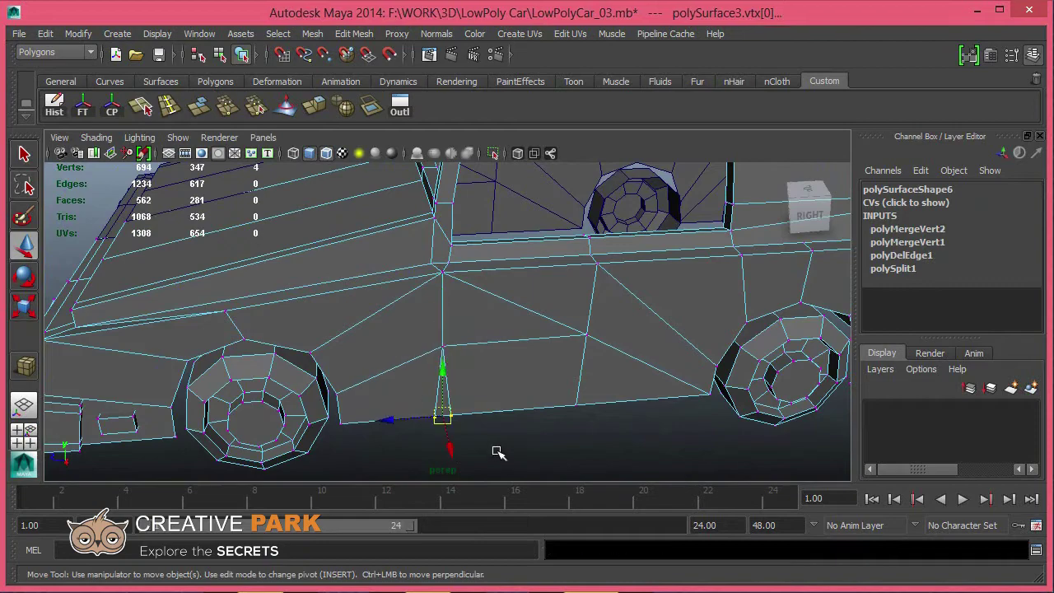
{"action": "key", "text": "g"}
{"action": "right_click_drag", "start_coordinate": [500, 447], "coordinate": [504, 342], "text": "alt"}
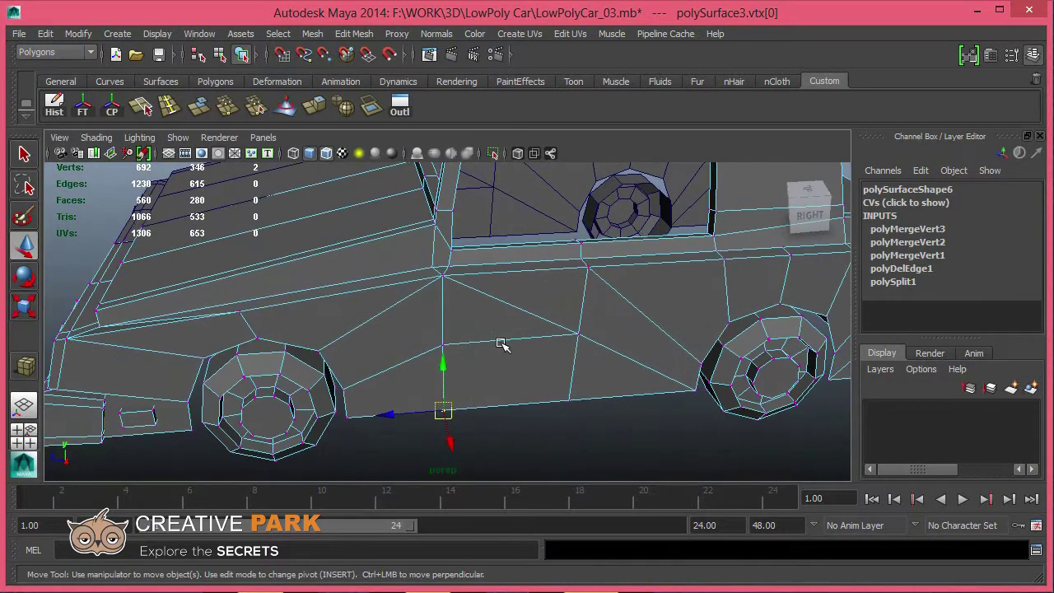
Step: Select another side-panel edge, convert it to vertices, then return to object selection
{"action": "key", "text": "F10"}
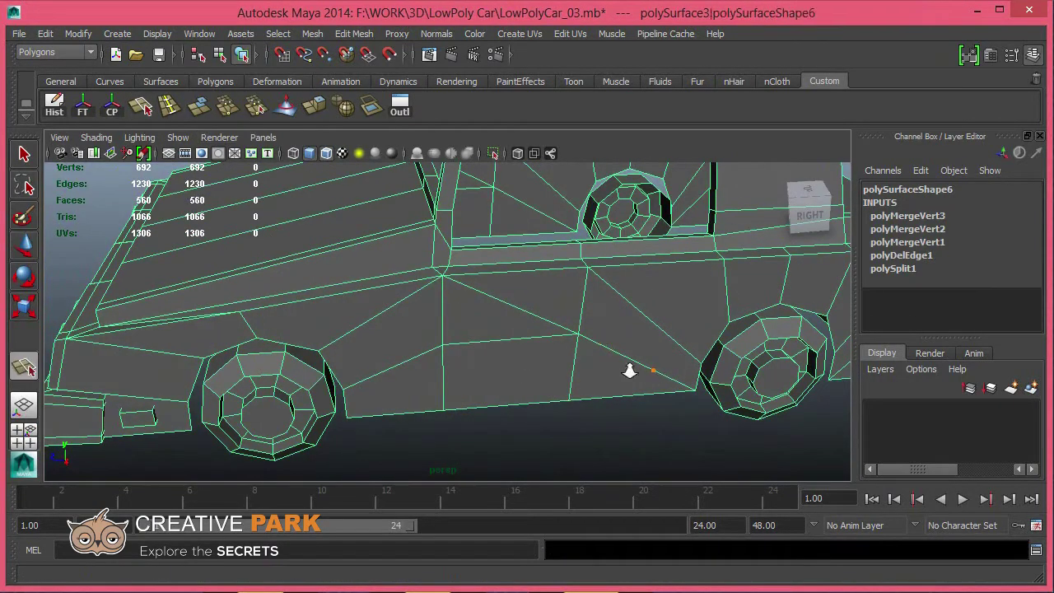
{"action": "mouse_move", "coordinate": [630, 369]}
{"action": "left_mouse_down", "text": "alt"}
{"action": "mouse_move", "coordinate": [560, 401]}
{"action": "mouse_move", "coordinate": [470, 329]}
{"action": "left_mouse_up", "text": "alt"}
{"action": "left_click", "coordinate": [463, 331]}
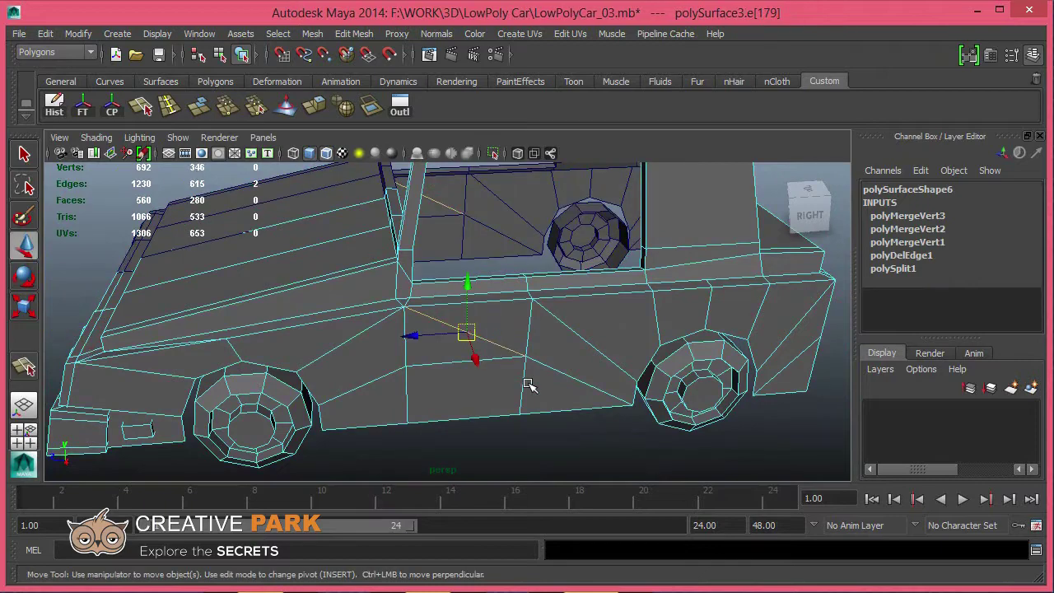
{"action": "scroll", "coordinate": [494, 362], "scroll_direction": "up", "scroll_amount": 2}
{"action": "scroll", "coordinate": [390, 337], "scroll_direction": "up", "scroll_amount": 2}
{"action": "scroll", "coordinate": [391, 272], "scroll_direction": "up", "scroll_amount": 1}
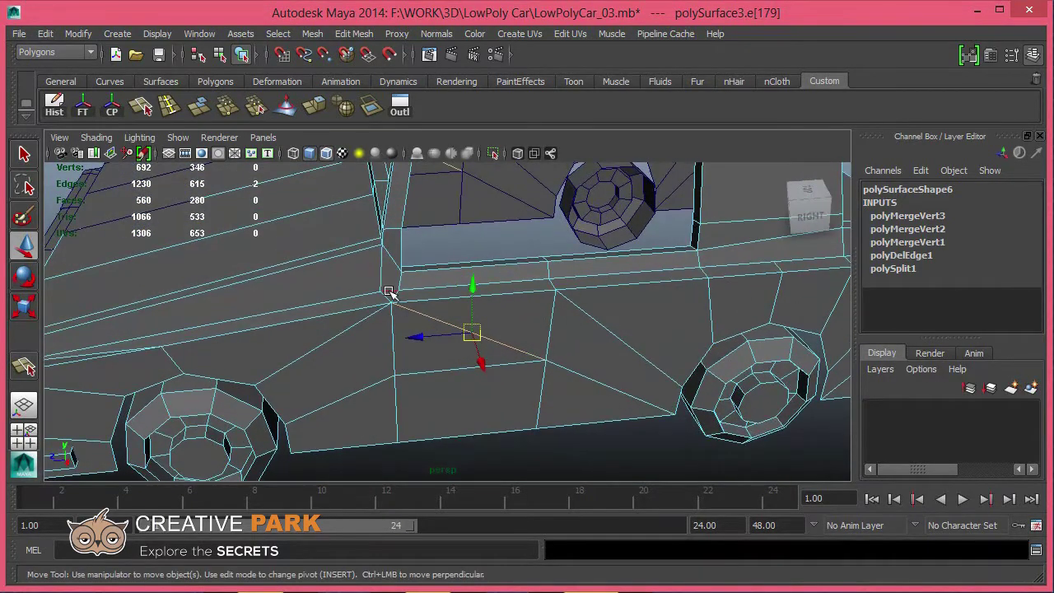
{"action": "right_click_drag", "start_coordinate": [390, 292], "coordinate": [277, 145], "text": "ctrl"}
{"action": "mouse_move", "coordinate": [348, 213]}
{"action": "left_mouse_down", "text": "alt"}
{"action": "mouse_move", "coordinate": [386, 330]}
{"action": "mouse_move", "coordinate": [494, 387]}
{"action": "mouse_move", "coordinate": [398, 367]}
{"action": "mouse_move", "coordinate": [499, 388]}
{"action": "left_mouse_up", "text": "alt"}
{"action": "left_click_drag", "start_coordinate": [470, 344], "coordinate": [451, 338], "text": "alt"}
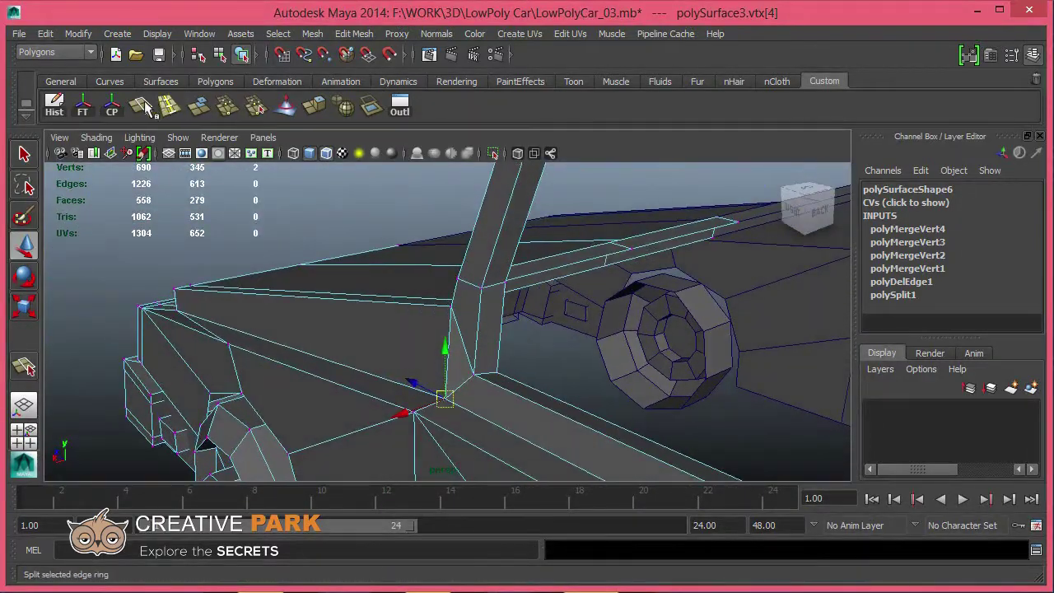
{"action": "key", "text": "F8"}
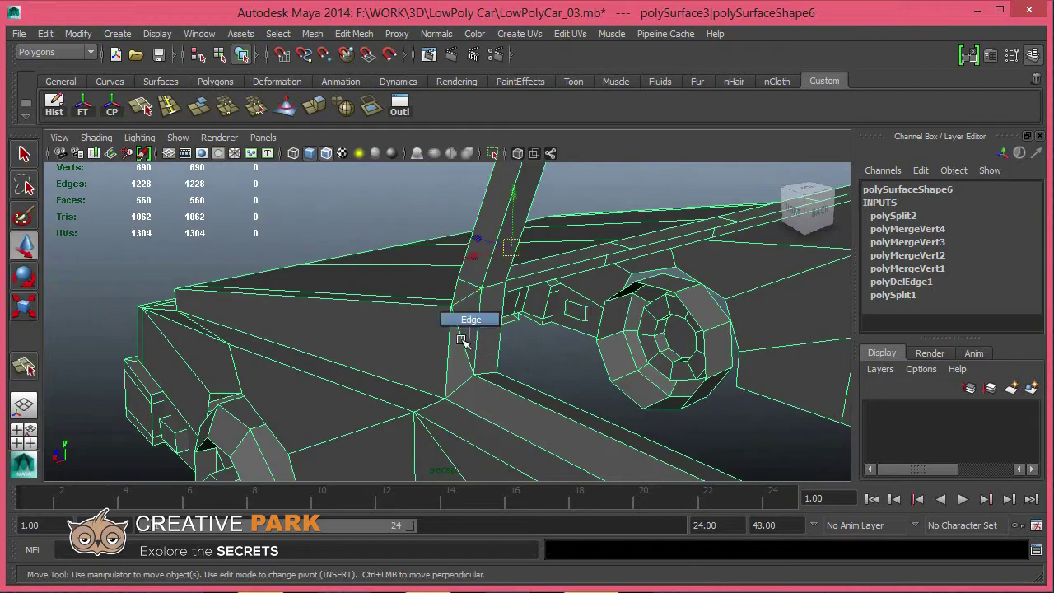
Step: Delete the selected edge on the front pillar
{"action": "left_click", "coordinate": [462, 339]}
{"action": "key", "text": "Delete"}
{"action": "mouse_move", "coordinate": [602, 365]}
{"action": "left_mouse_down", "text": "alt"}
{"action": "mouse_move", "coordinate": [435, 343]}
{"action": "mouse_move", "coordinate": [322, 360]}
{"action": "mouse_move", "coordinate": [576, 371]}
{"action": "mouse_move", "coordinate": [447, 330]}
{"action": "mouse_move", "coordinate": [434, 349]}
{"action": "mouse_move", "coordinate": [459, 369]}
{"action": "left_mouse_up", "text": "alt"}
{"action": "scroll", "coordinate": [452, 372], "scroll_direction": "down", "scroll_amount": 5}
{"action": "scroll", "coordinate": [632, 392], "scroll_direction": "up", "scroll_amount": 3}
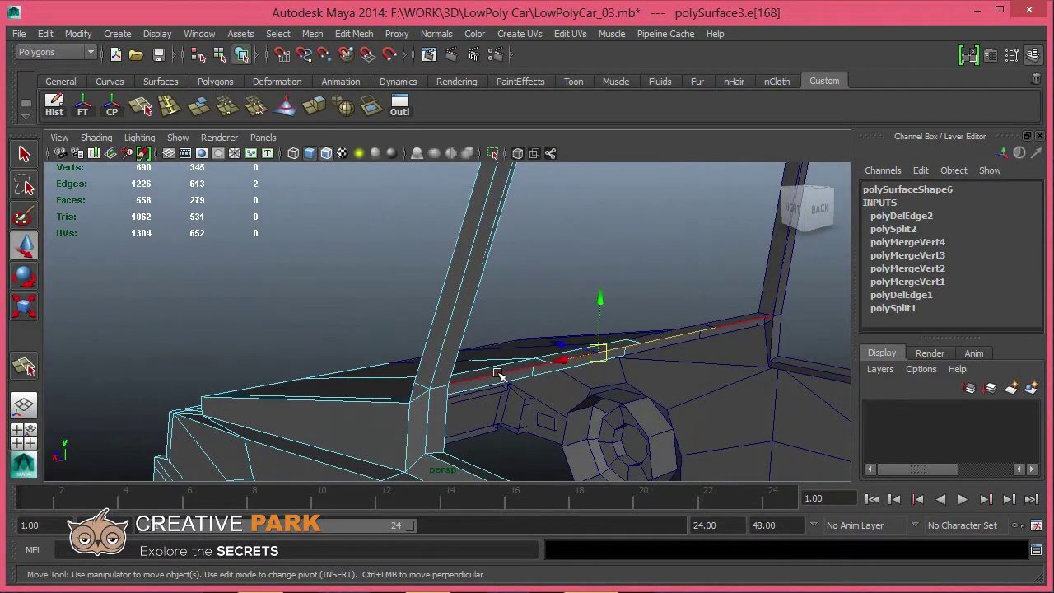
{"action": "scroll", "coordinate": [581, 393], "scroll_direction": "down", "scroll_amount": 2}
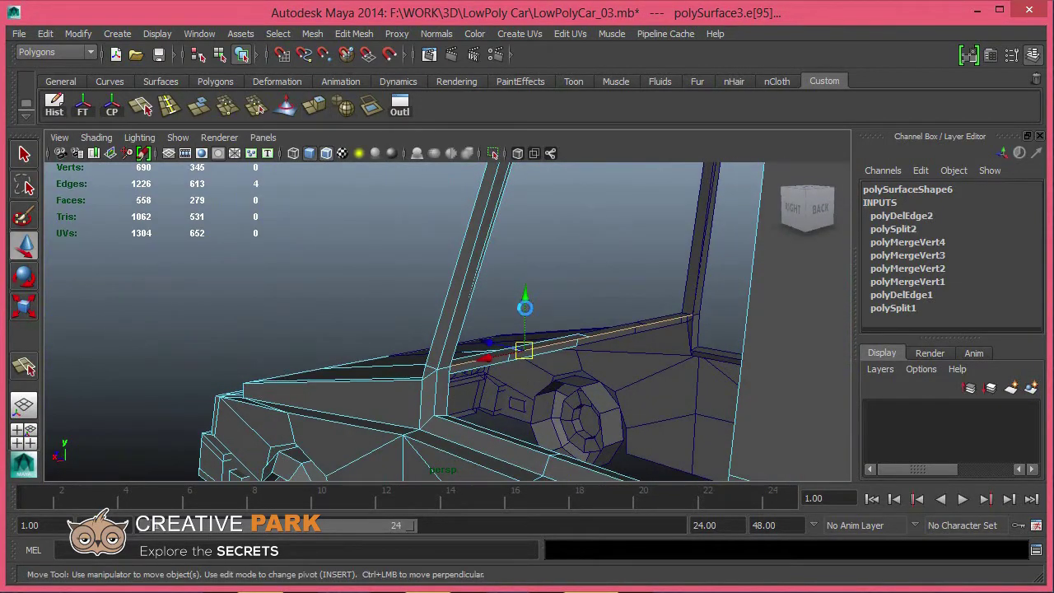
Step: Extrude the pillar edge down into a face and snap its end onto the pillar vertex
{"action": "key", "text": "ctrl+e"}
{"action": "key", "text": "w"}
{"action": "mouse_move", "coordinate": [587, 262]}
{"action": "left_mouse_down", "text": "alt"}
{"action": "mouse_move", "coordinate": [545, 301]}
{"action": "mouse_move", "coordinate": [546, 374]}
{"action": "mouse_move", "coordinate": [395, 423]}
{"action": "mouse_move", "coordinate": [153, 365]}
{"action": "left_mouse_up", "text": "alt"}
{"action": "middle_click_drag", "start_coordinate": [153, 365], "coordinate": [216, 371], "text": "alt"}
{"action": "right_click_drag", "start_coordinate": [216, 371], "coordinate": [264, 381], "text": "alt"}
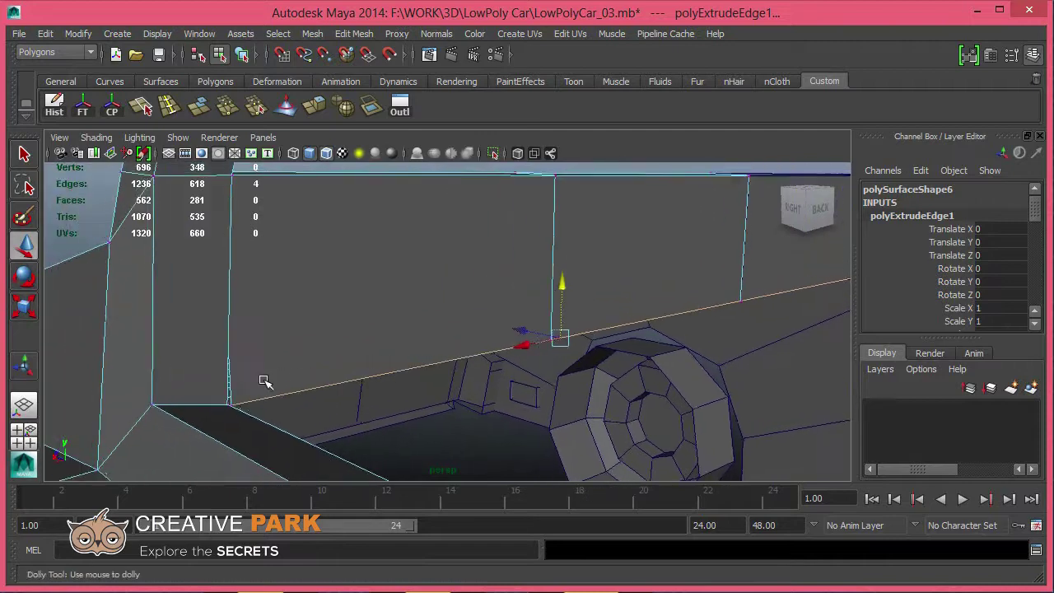
{"action": "left_click_drag", "start_coordinate": [264, 380], "coordinate": [281, 405], "text": "alt"}
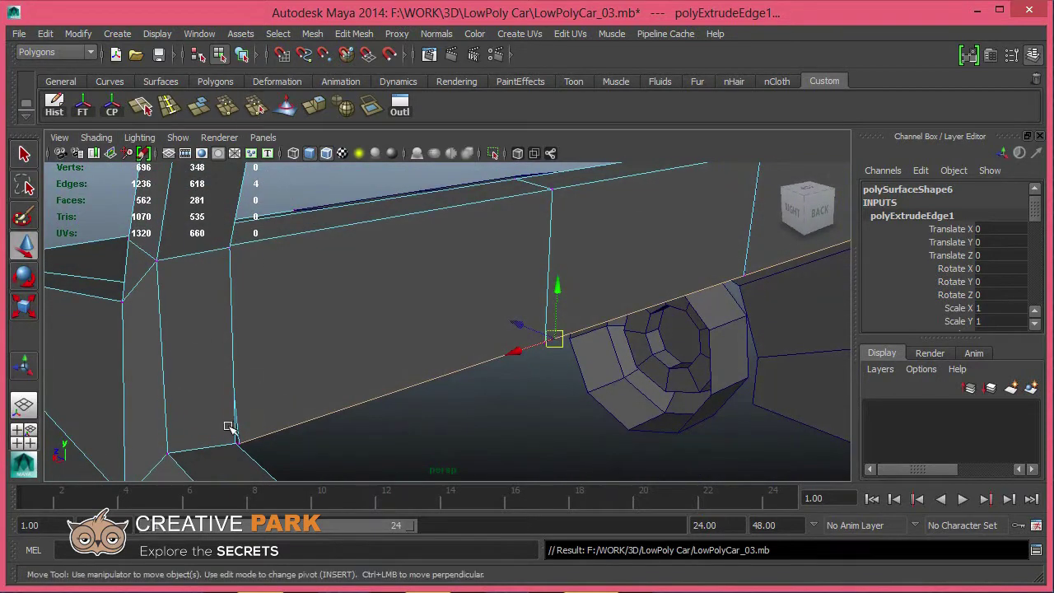
{"action": "mouse_move", "coordinate": [235, 438]}
{"action": "left_mouse_down"}
{"action": "mouse_move", "coordinate": [341, 431]}
{"action": "mouse_move", "coordinate": [318, 329]}
{"action": "mouse_move", "coordinate": [500, 295]}
{"action": "mouse_move", "coordinate": [305, 312]}
{"action": "left_mouse_up"}
{"action": "key", "text": "w"}
Step: Select the edge loop across the hood and turn the view to the headlights
{"action": "double_click", "coordinate": [493, 282]}
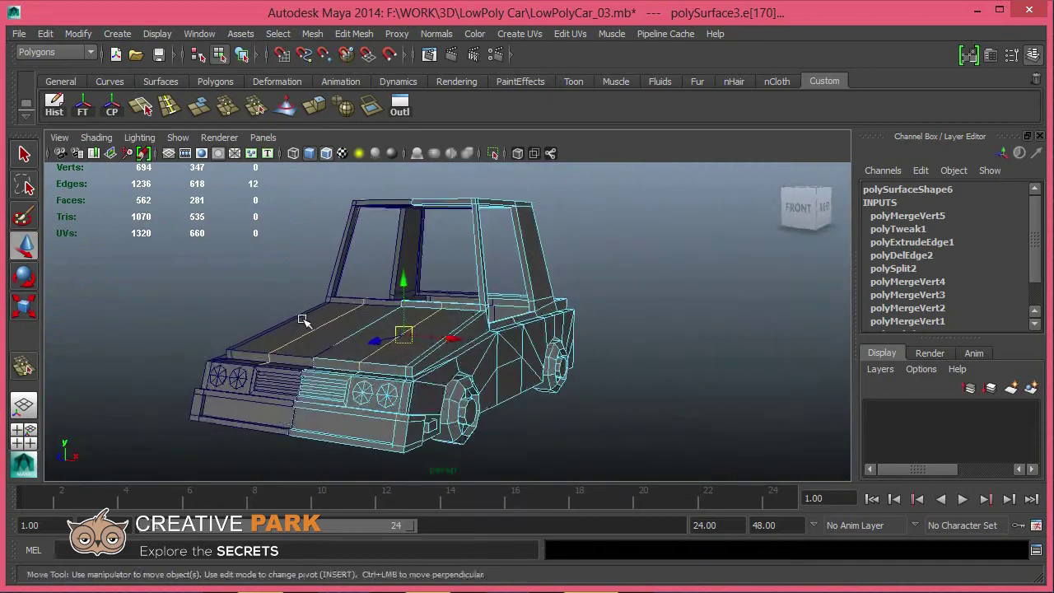
{"action": "right_click_drag", "start_coordinate": [305, 313], "coordinate": [443, 446], "text": "alt"}
{"action": "left_click_drag", "start_coordinate": [443, 446], "coordinate": [414, 370], "text": "alt"}
{"action": "right_click_drag", "start_coordinate": [414, 370], "coordinate": [477, 370], "text": "alt"}
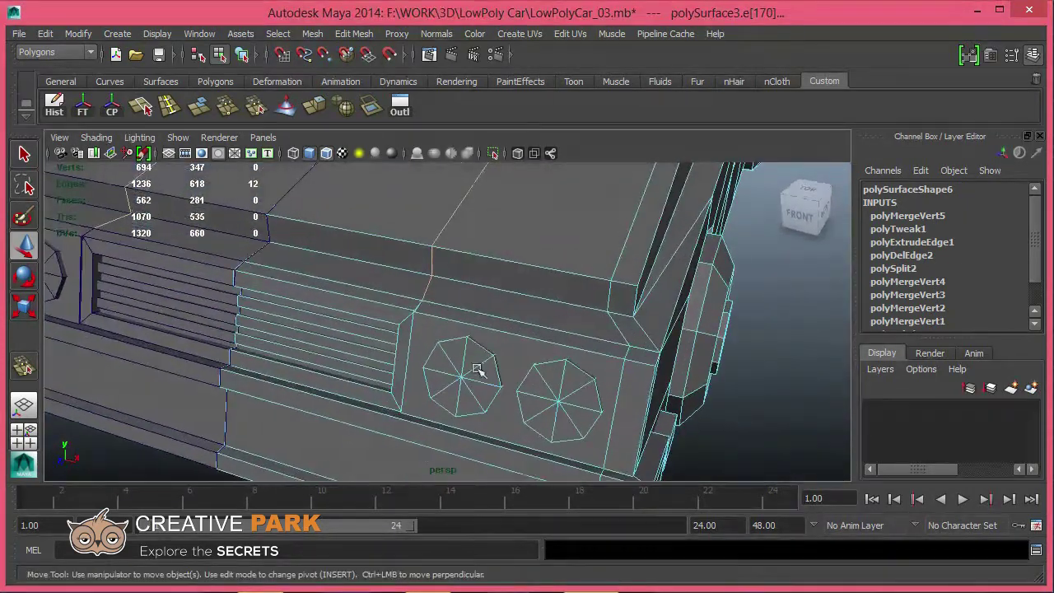
{"action": "key", "text": "F8"}
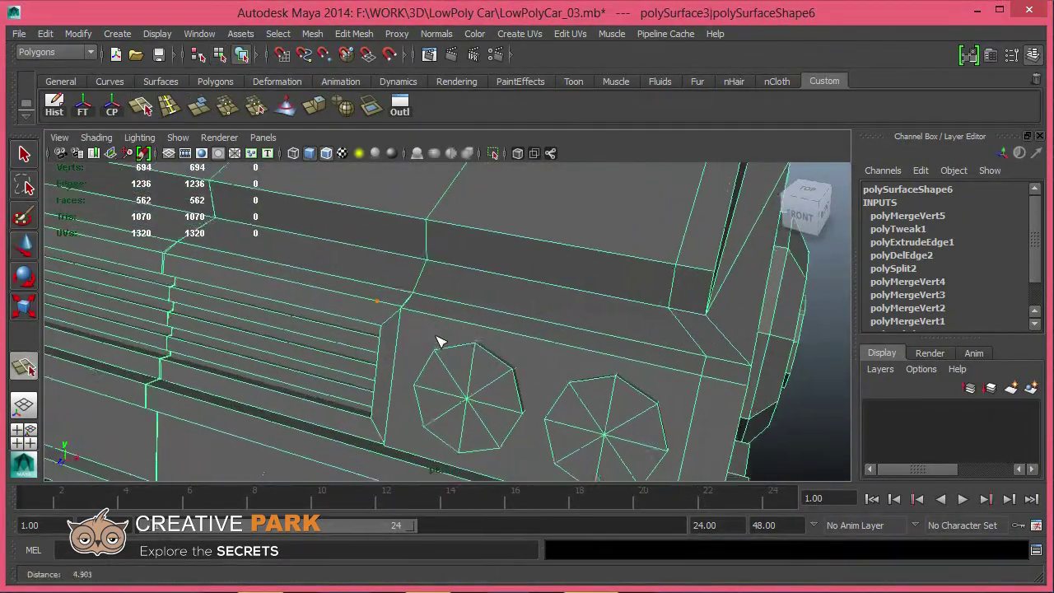
Step: Merge the vertex beside the headlights into its neighbouring corner
{"action": "right_click_drag", "start_coordinate": [431, 317], "coordinate": [623, 330], "text": "alt"}
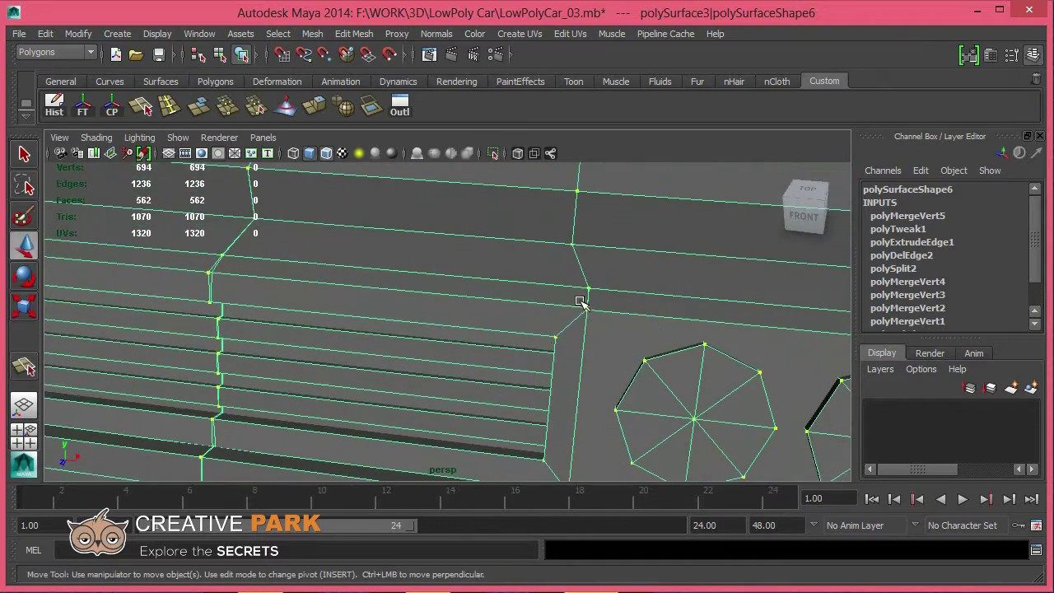
{"action": "key", "text": "F9"}
{"action": "left_click", "coordinate": [580, 299]}
{"action": "scroll", "coordinate": [517, 306], "scroll_direction": "down", "scroll_amount": 3}
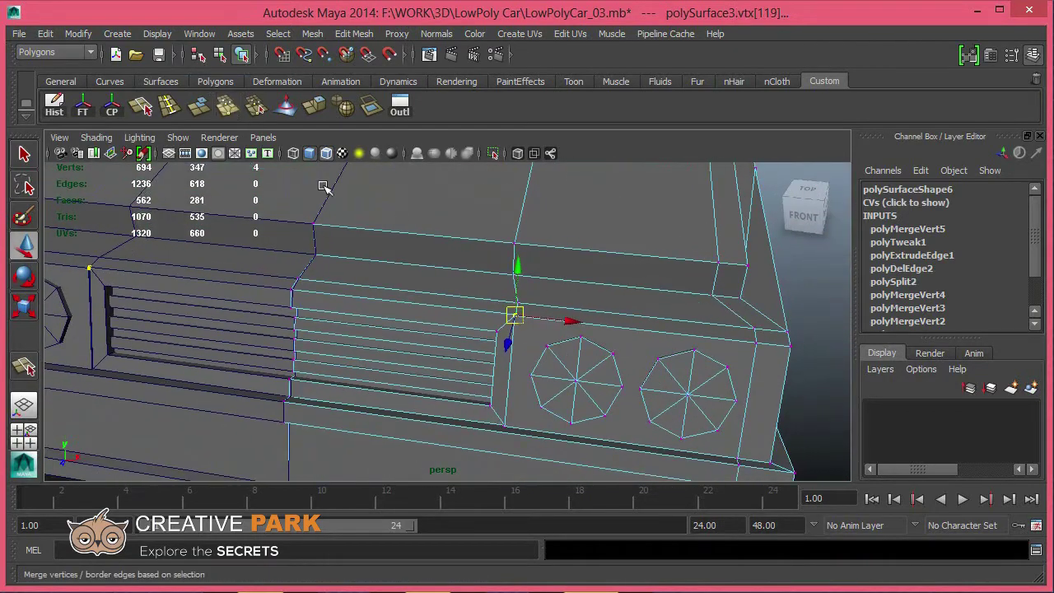
{"action": "left_click_drag", "start_coordinate": [324, 187], "coordinate": [422, 302], "text": "alt"}
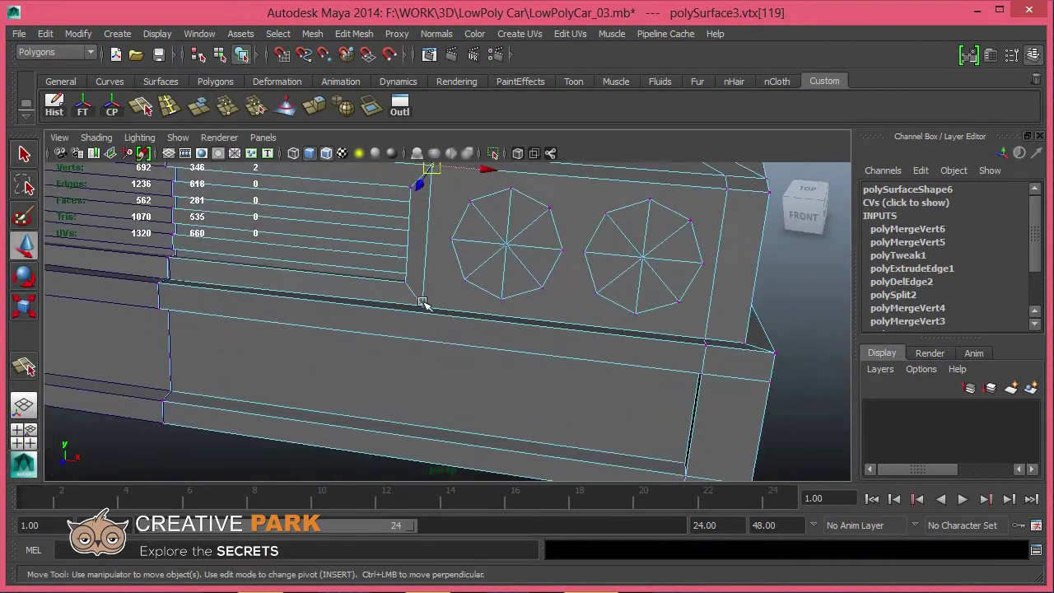
Step: In wireframe, merge the two remaining stray vertex pairs at the headlights and bumper
{"action": "left_click_drag", "start_coordinate": [459, 336], "coordinate": [454, 332], "text": "alt"}
{"action": "mouse_move", "coordinate": [454, 332]}
{"action": "right_mouse_down", "text": "alt"}
{"action": "mouse_move", "coordinate": [583, 334]}
{"action": "mouse_move", "coordinate": [442, 357]}
{"action": "right_mouse_up", "text": "alt"}
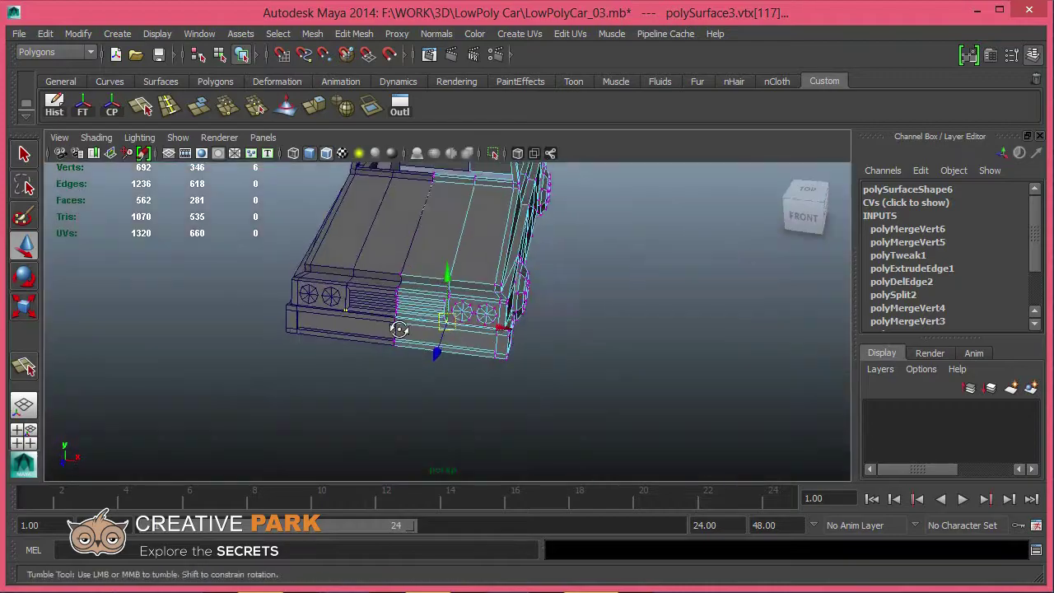
{"action": "mouse_move", "coordinate": [443, 357]}
{"action": "left_mouse_down", "text": "alt"}
{"action": "mouse_move", "coordinate": [402, 251]}
{"action": "mouse_move", "coordinate": [529, 381]}
{"action": "mouse_move", "coordinate": [469, 334]}
{"action": "mouse_move", "coordinate": [752, 346]}
{"action": "left_mouse_up", "text": "alt"}
{"action": "key", "text": "4"}
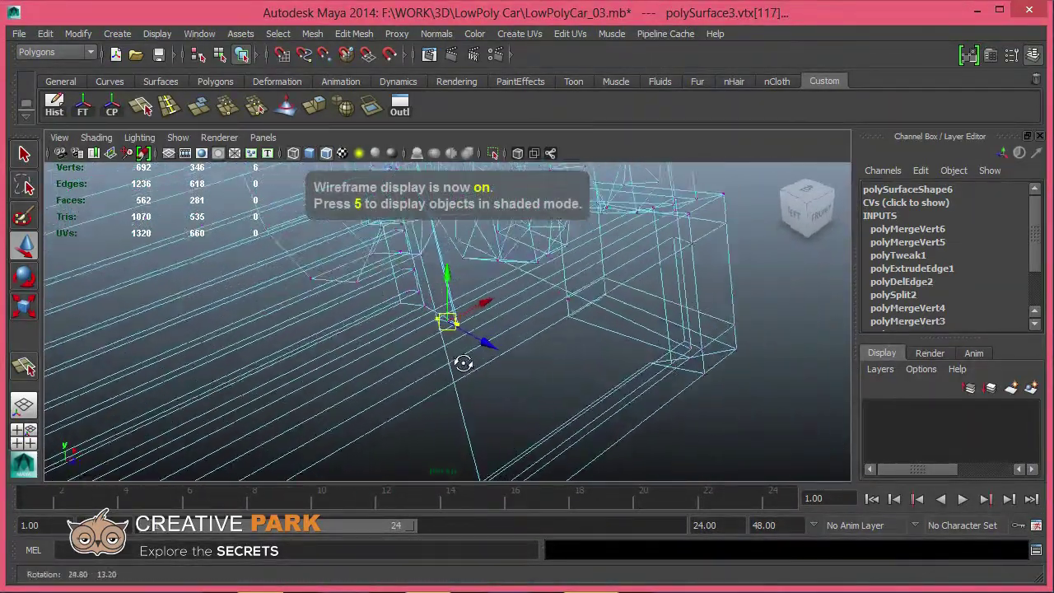
{"action": "mouse_move", "coordinate": [450, 310]}
{"action": "left_mouse_down", "text": "alt"}
{"action": "mouse_move", "coordinate": [466, 359]}
{"action": "mouse_move", "coordinate": [451, 323]}
{"action": "mouse_move", "coordinate": [434, 338]}
{"action": "mouse_move", "coordinate": [461, 334]}
{"action": "mouse_move", "coordinate": [469, 220]}
{"action": "left_mouse_up", "text": "alt"}
{"action": "left_click", "coordinate": [228, 112]}
{"action": "left_click", "coordinate": [228, 112]}
Step: Isolate the car body's faces in shaded view and orbit to inspect them
{"action": "key", "text": "5"}
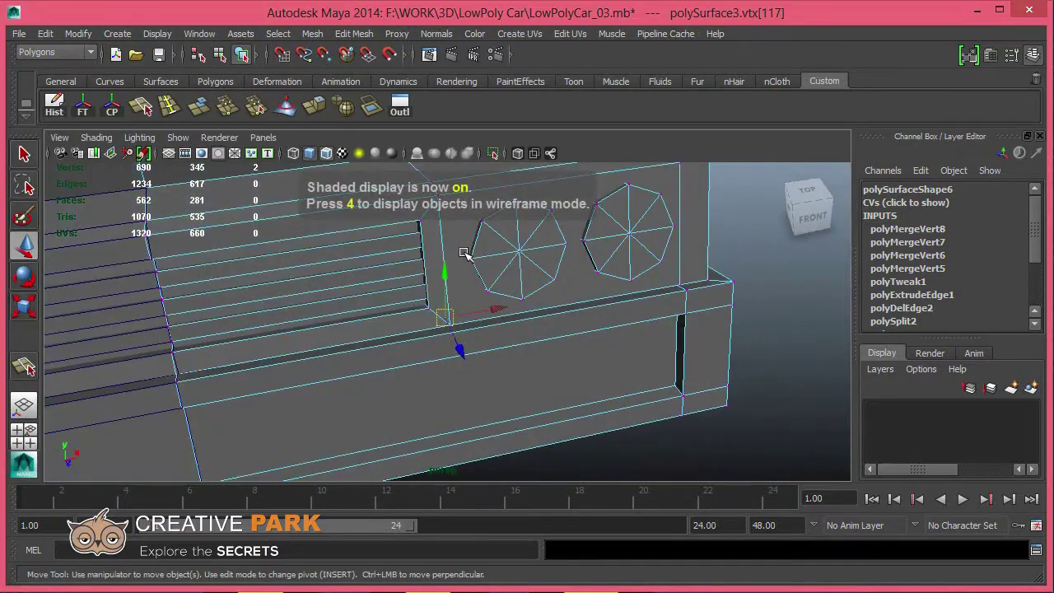
{"action": "key", "text": "F11"}
{"action": "left_click", "coordinate": [492, 154]}
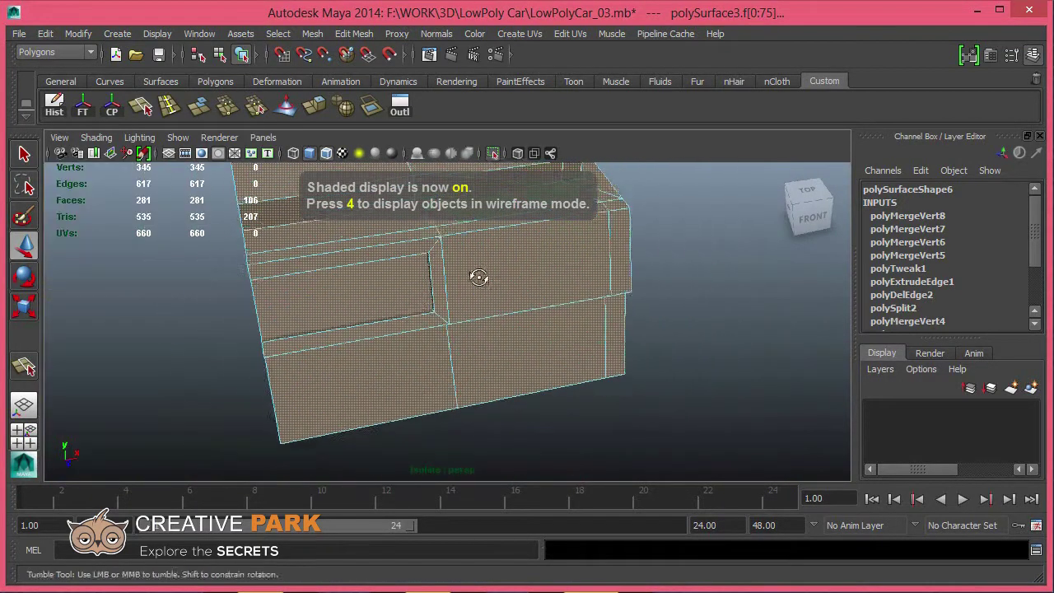
{"action": "mouse_move", "coordinate": [470, 277]}
{"action": "left_mouse_down", "text": "alt"}
{"action": "mouse_move", "coordinate": [442, 275]}
{"action": "mouse_move", "coordinate": [440, 306]}
{"action": "mouse_move", "coordinate": [541, 312]}
{"action": "mouse_move", "coordinate": [505, 325]}
{"action": "mouse_move", "coordinate": [571, 324]}
{"action": "mouse_move", "coordinate": [463, 323]}
{"action": "mouse_move", "coordinate": [395, 284]}
{"action": "mouse_move", "coordinate": [329, 273]}
{"action": "mouse_move", "coordinate": [367, 244]}
{"action": "mouse_move", "coordinate": [523, 295]}
{"action": "mouse_move", "coordinate": [430, 265]}
{"action": "mouse_move", "coordinate": [456, 308]}
{"action": "mouse_move", "coordinate": [439, 322]}
{"action": "mouse_move", "coordinate": [532, 326]}
{"action": "mouse_move", "coordinate": [470, 275]}
{"action": "mouse_move", "coordinate": [499, 305]}
{"action": "mouse_move", "coordinate": [425, 322]}
{"action": "mouse_move", "coordinate": [369, 310]}
{"action": "mouse_move", "coordinate": [376, 270]}
{"action": "mouse_move", "coordinate": [477, 292]}
{"action": "mouse_move", "coordinate": [485, 305]}
{"action": "mouse_move", "coordinate": [447, 330]}
{"action": "mouse_move", "coordinate": [458, 302]}
{"action": "mouse_move", "coordinate": [331, 314]}
{"action": "mouse_move", "coordinate": [466, 302]}
{"action": "mouse_move", "coordinate": [432, 299]}
{"action": "mouse_move", "coordinate": [479, 288]}
{"action": "left_mouse_up", "text": "alt"}
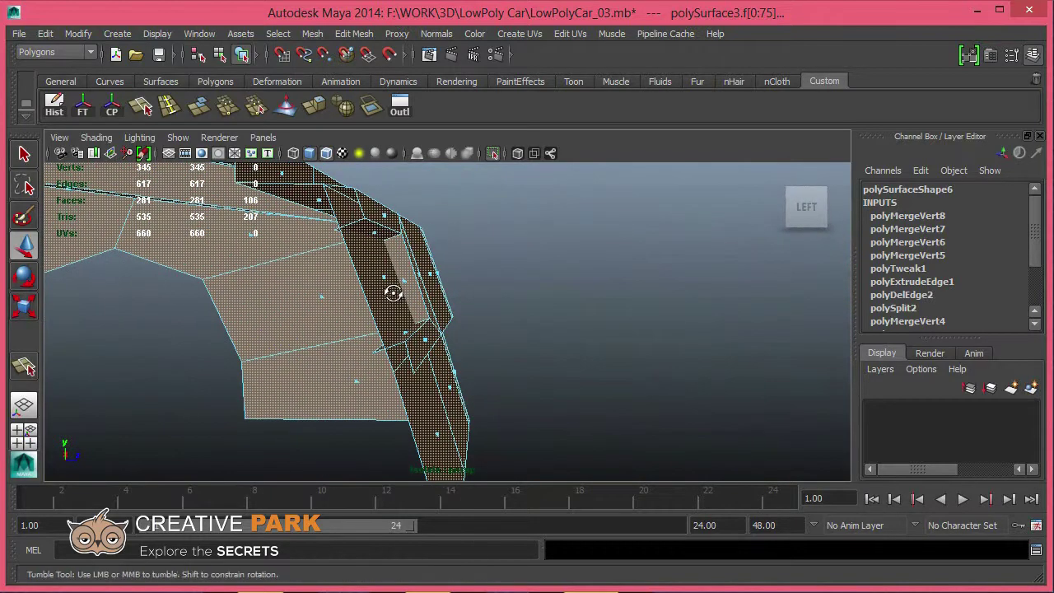
{"action": "mouse_move", "coordinate": [392, 293]}
{"action": "left_mouse_down", "text": "alt"}
{"action": "mouse_move", "coordinate": [236, 313]}
{"action": "mouse_move", "coordinate": [436, 282]}
{"action": "mouse_move", "coordinate": [494, 223]}
{"action": "left_mouse_up", "text": "alt"}
Step: Undo the earlier vertex merge on the car mesh
{"action": "left_click", "coordinate": [510, 224]}
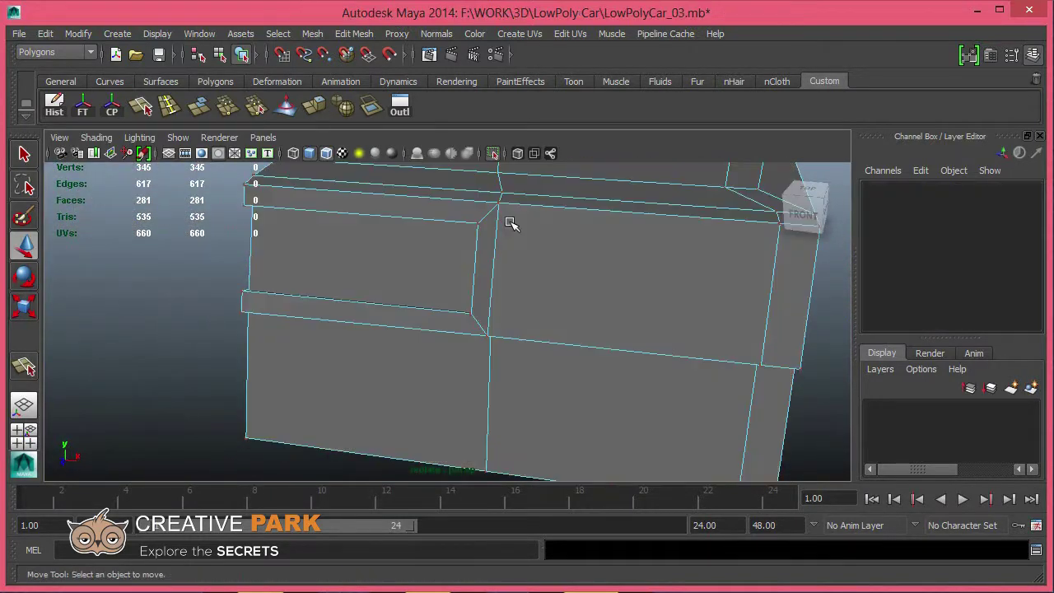
{"action": "left_click", "coordinate": [526, 244]}
{"action": "key", "text": "F9"}
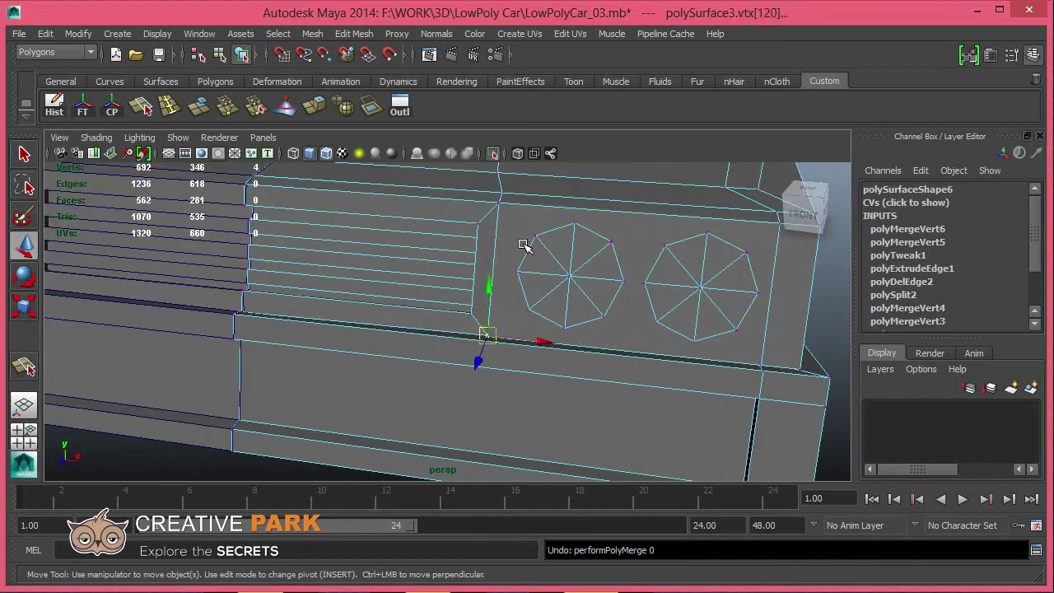
{"action": "key", "text": "ctrl+z"}
{"action": "mouse_move", "coordinate": [478, 239]}
{"action": "left_mouse_down", "text": "alt"}
{"action": "mouse_move", "coordinate": [435, 252]}
{"action": "mouse_move", "coordinate": [477, 237]}
{"action": "mouse_move", "coordinate": [471, 371]}
{"action": "mouse_move", "coordinate": [482, 217]}
{"action": "left_mouse_up", "text": "alt"}
Step: Isolate the front faces of the car body
{"action": "left_click", "coordinate": [471, 308]}
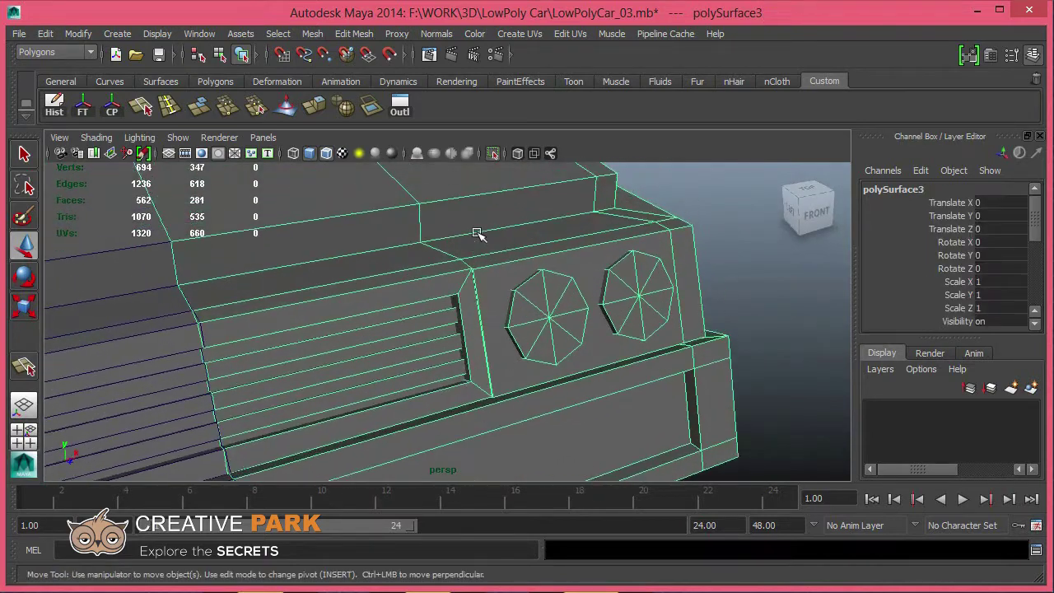
{"action": "key", "text": "F11"}
{"action": "left_click_drag", "start_coordinate": [740, 470], "coordinate": [420, 161]}
{"action": "left_click", "coordinate": [494, 153]}
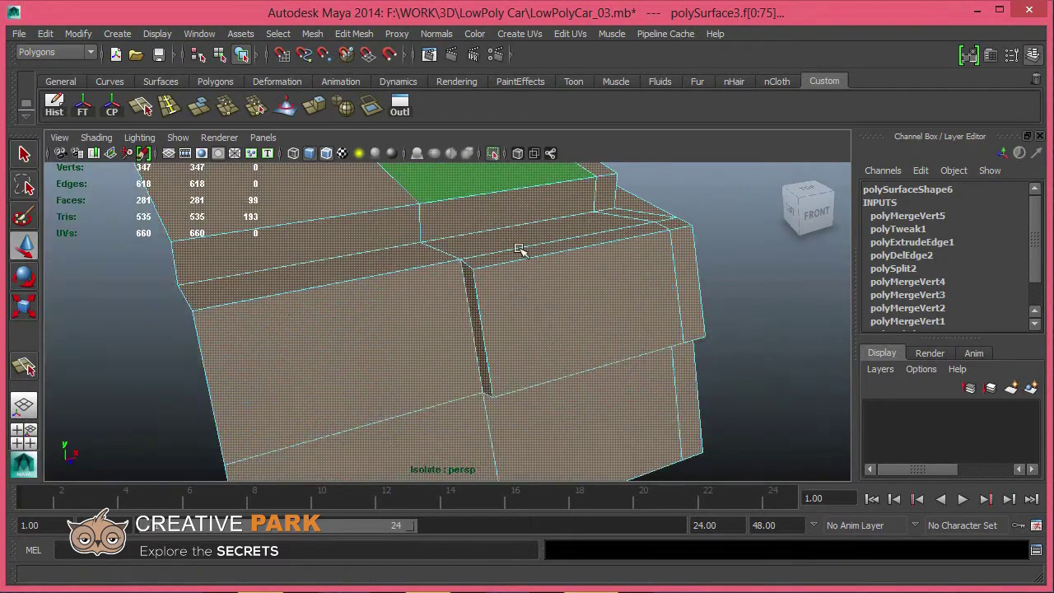
{"action": "mouse_move", "coordinate": [486, 276]}
{"action": "left_mouse_down", "text": "alt"}
{"action": "mouse_move", "coordinate": [537, 299]}
{"action": "mouse_move", "coordinate": [306, 302]}
{"action": "mouse_move", "coordinate": [436, 327]}
{"action": "mouse_move", "coordinate": [427, 293]}
{"action": "mouse_move", "coordinate": [470, 329]}
{"action": "mouse_move", "coordinate": [181, 135]}
{"action": "mouse_move", "coordinate": [483, 358]}
{"action": "mouse_move", "coordinate": [475, 313]}
{"action": "left_mouse_up", "text": "alt"}
{"action": "key", "text": "w"}
Step: Split from the bumper corner vertex to the bottom edge and delete extra vertex vtx[118]
{"action": "left_click", "coordinate": [464, 312]}
{"action": "left_click", "coordinate": [409, 391]}
{"action": "left_click_drag", "start_coordinate": [541, 403], "coordinate": [566, 373], "text": "alt"}
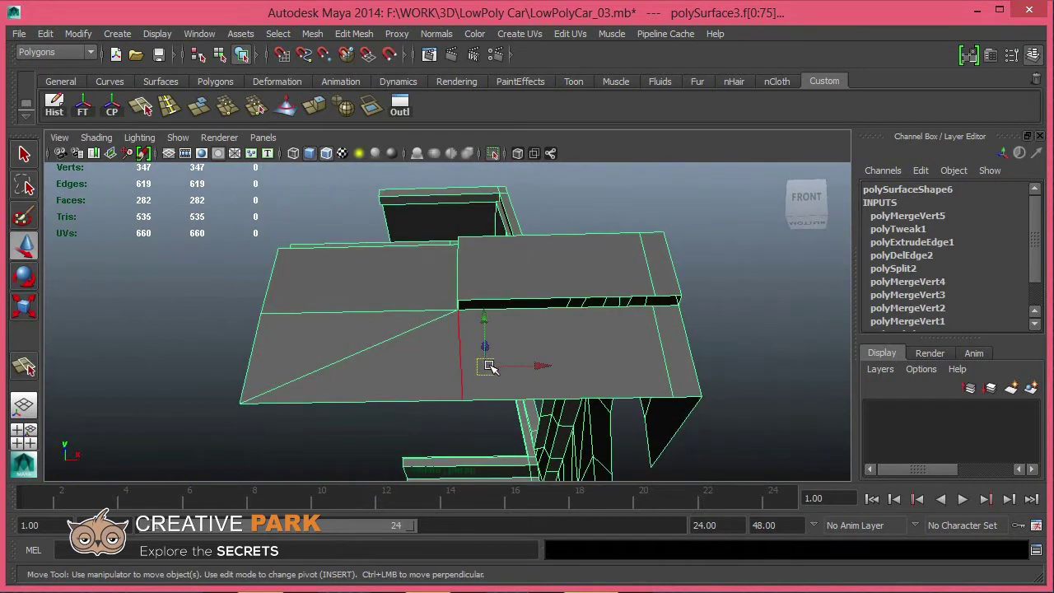
{"action": "left_click_drag", "start_coordinate": [446, 376], "coordinate": [463, 417], "text": "alt"}
{"action": "key", "text": "F9"}
{"action": "left_click", "coordinate": [464, 418]}
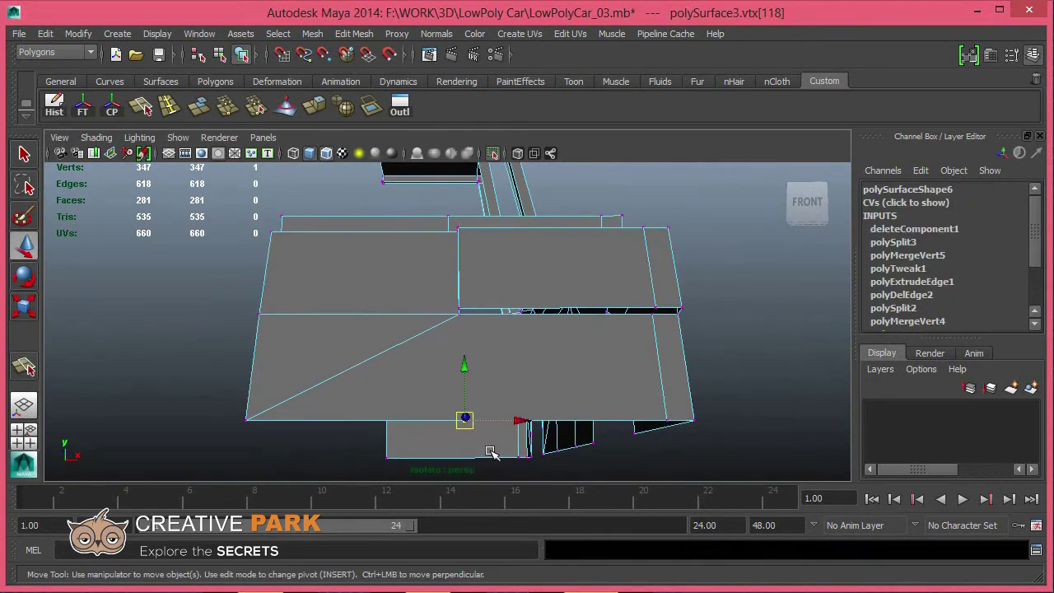
{"action": "key", "text": "Delete"}
Step: Cut a new split edge from the corner vertex, delete the unwanted edges, and return to Object Mode
{"action": "left_click_drag", "start_coordinate": [475, 277], "coordinate": [469, 348], "text": "alt"}
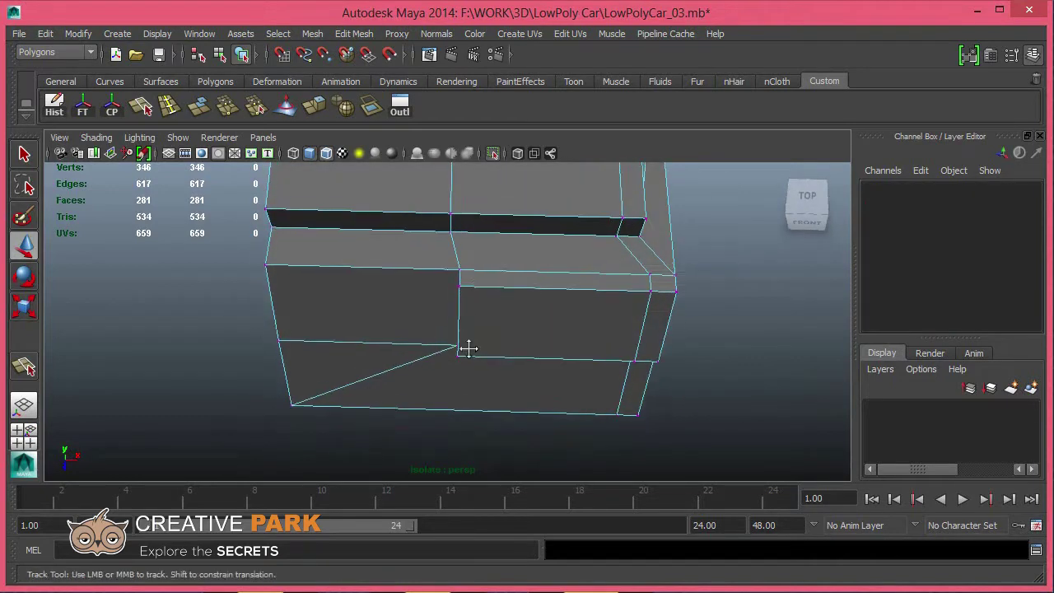
{"action": "left_click", "coordinate": [462, 297]}
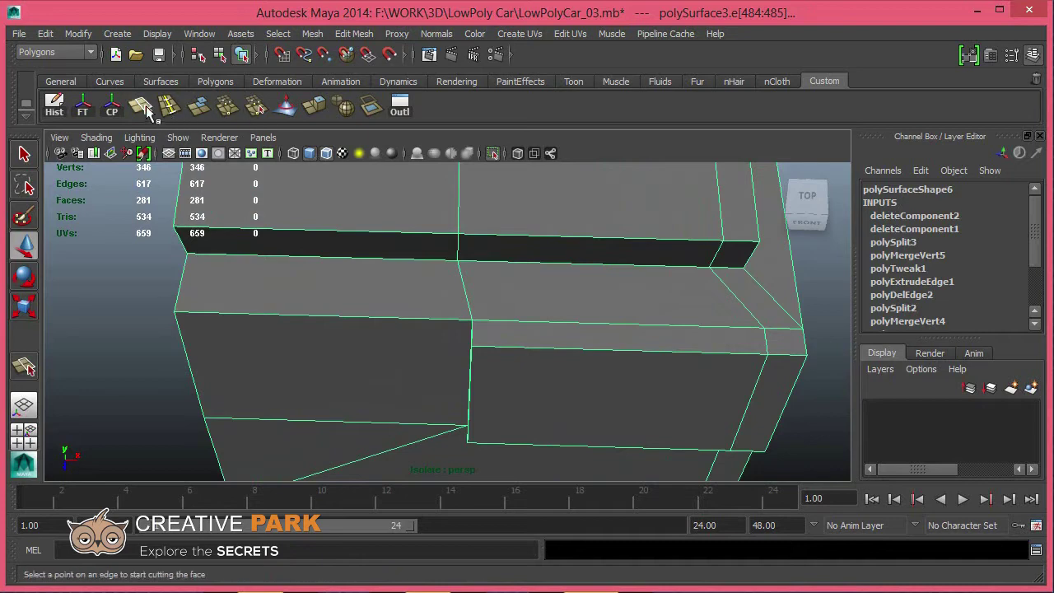
{"action": "key", "text": "y"}
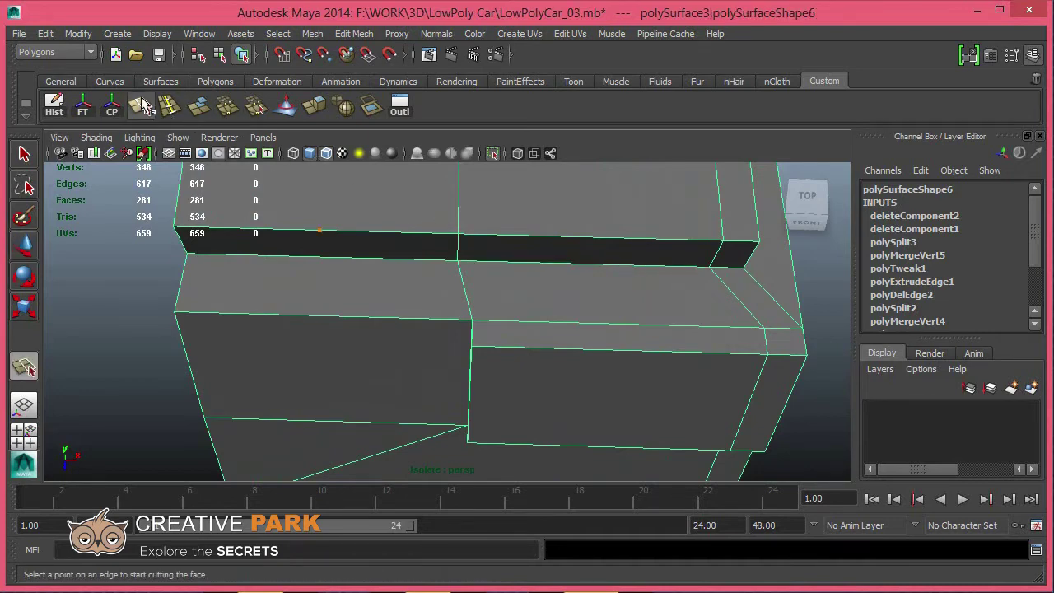
{"action": "left_click_drag", "start_coordinate": [591, 286], "coordinate": [489, 318], "text": "alt"}
{"action": "key", "text": "Return"}
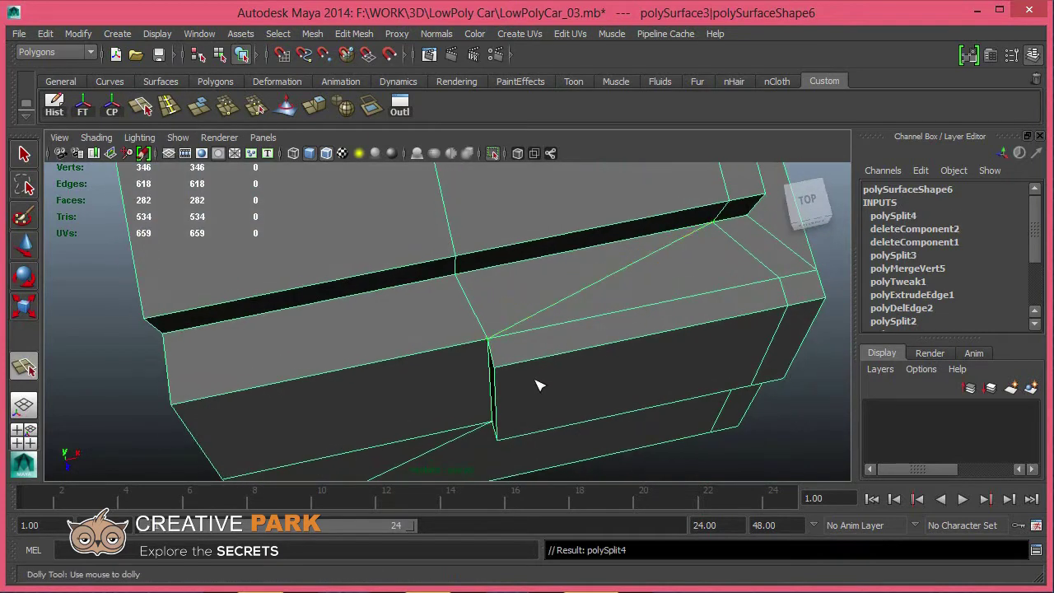
{"action": "left_click_drag", "start_coordinate": [536, 383], "coordinate": [469, 299], "text": "alt"}
{"action": "key", "text": "w"}
{"action": "key", "text": "ctrl+Delete"}
{"action": "left_click_drag", "start_coordinate": [532, 306], "coordinate": [436, 268], "text": "alt"}
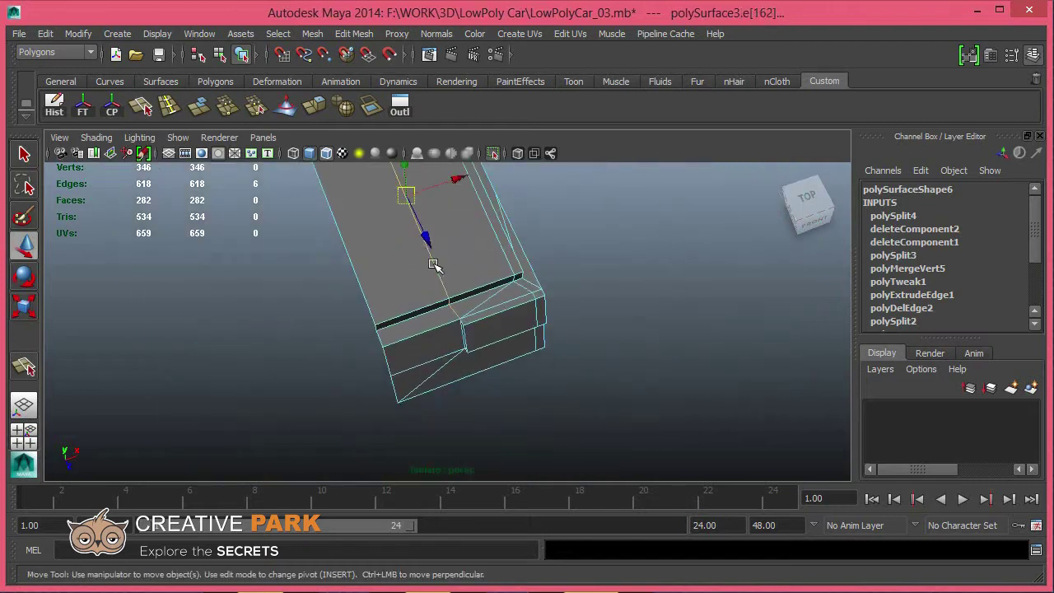
{"action": "right_click", "coordinate": [457, 280], "text": "shift"}
{"action": "right_click_drag", "start_coordinate": [433, 234], "coordinate": [472, 221]}
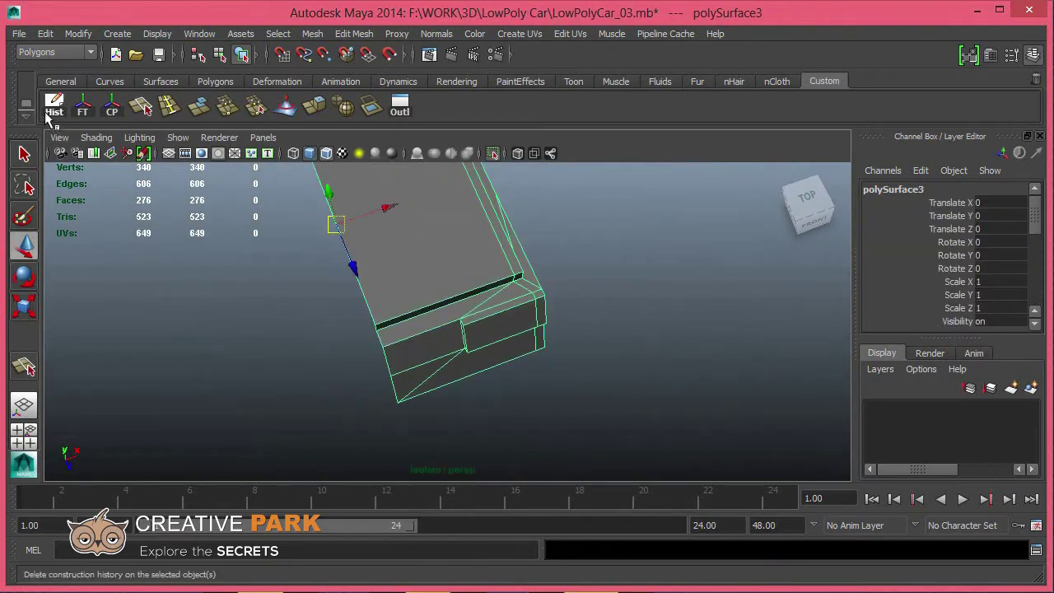
Step: Split a new edge across the side sill where the rear pillar meets it
{"action": "mouse_move", "coordinate": [387, 301]}
{"action": "left_mouse_down", "text": "alt"}
{"action": "mouse_move", "coordinate": [366, 313]}
{"action": "mouse_move", "coordinate": [535, 404]}
{"action": "left_mouse_up", "text": "alt"}
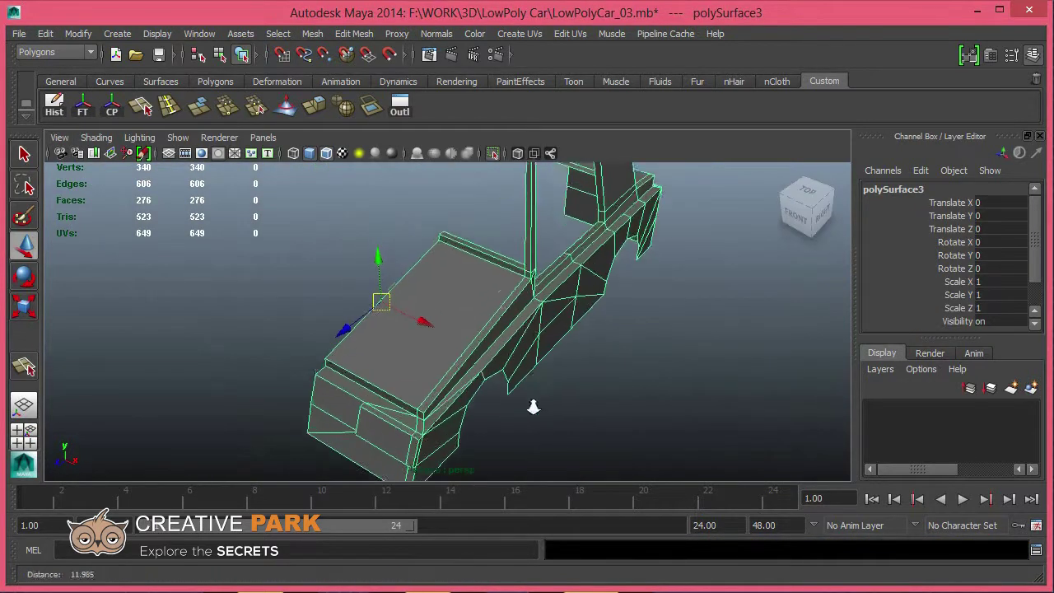
{"action": "right_click_drag", "start_coordinate": [534, 404], "coordinate": [487, 384], "text": "alt"}
{"action": "middle_click_drag", "start_coordinate": [487, 384], "coordinate": [345, 402], "text": "alt"}
{"action": "right_click_drag", "start_coordinate": [345, 402], "coordinate": [530, 388], "text": "alt"}
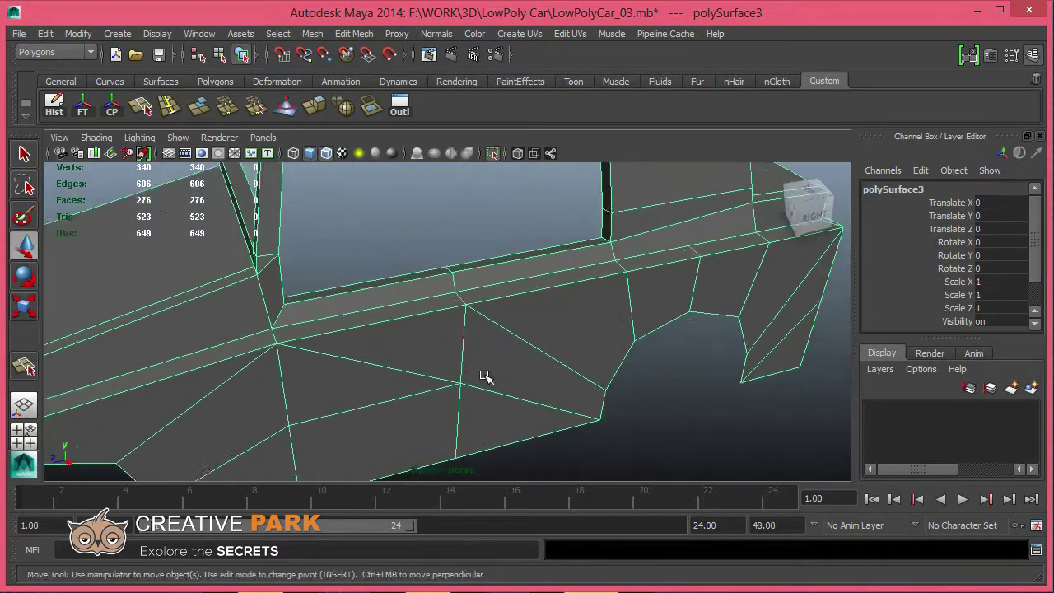
{"action": "middle_click_drag", "start_coordinate": [482, 376], "coordinate": [255, 249], "text": "alt"}
{"action": "left_click", "coordinate": [431, 328]}
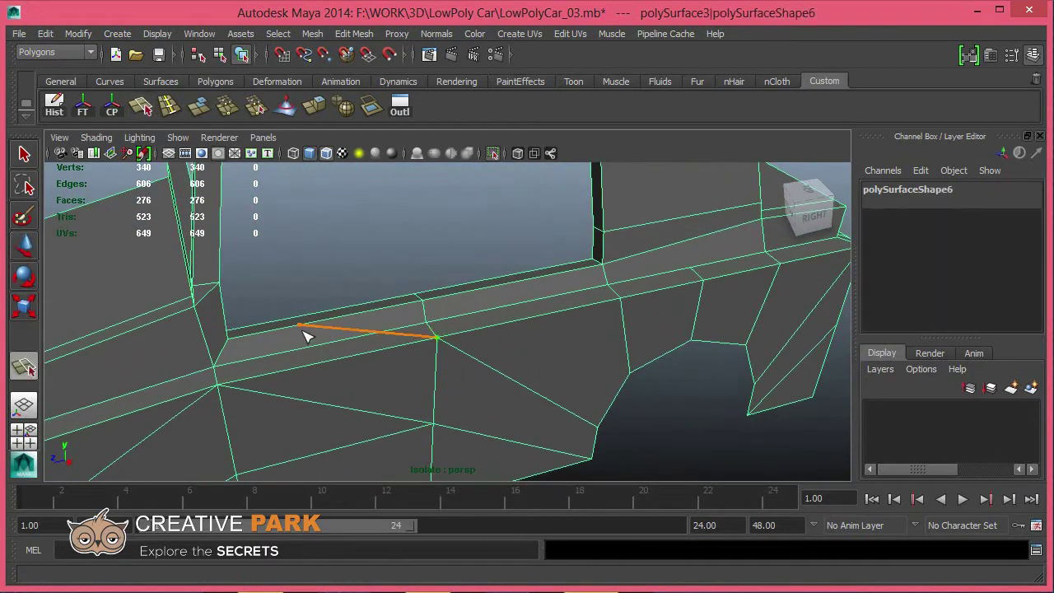
{"action": "left_click", "coordinate": [223, 364]}
{"action": "key", "text": "Return"}
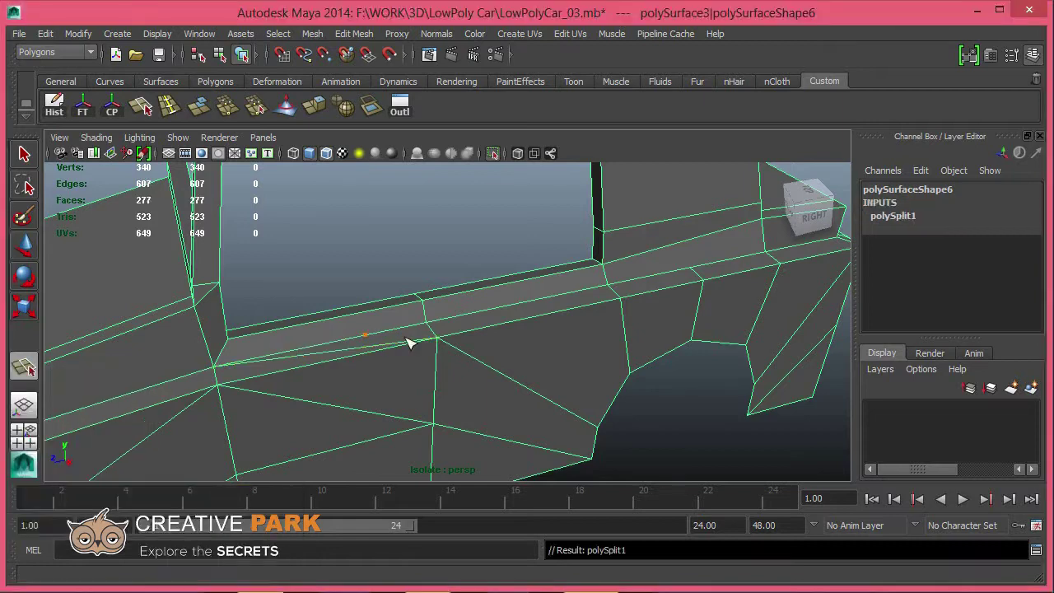
Step: Delete the unneeded edge loop on the sill and return to object mode
{"action": "key", "text": "w"}
{"action": "left_click", "coordinate": [424, 308]}
{"action": "right_click_drag", "start_coordinate": [425, 314], "coordinate": [564, 332], "text": "shift"}
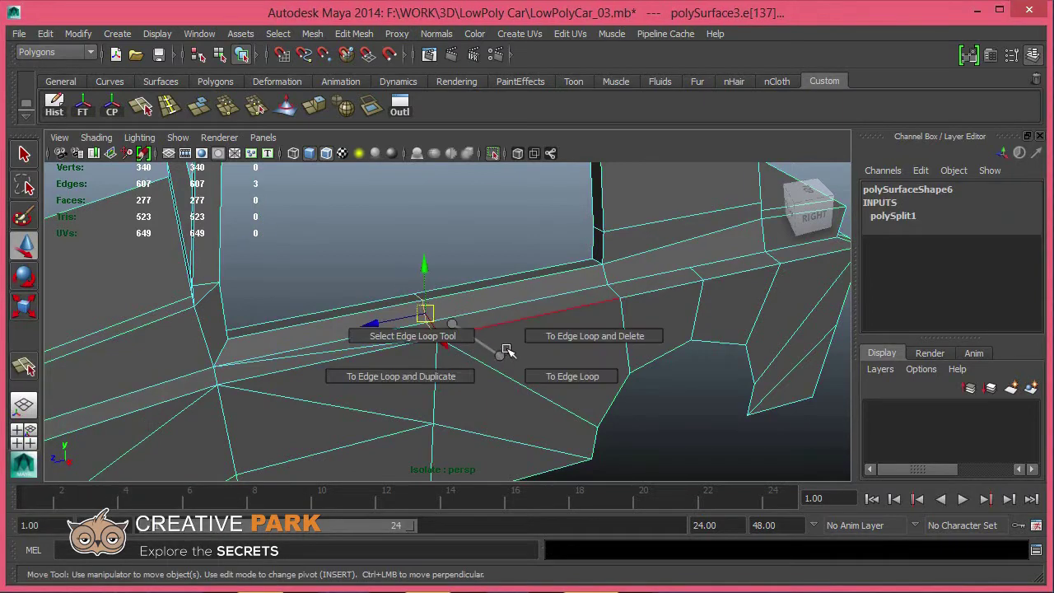
{"action": "mouse_move", "coordinate": [588, 318]}
{"action": "middle_mouse_down", "text": "alt"}
{"action": "mouse_move", "coordinate": [575, 339]}
{"action": "mouse_move", "coordinate": [466, 337]}
{"action": "mouse_move", "coordinate": [484, 360]}
{"action": "mouse_move", "coordinate": [442, 345]}
{"action": "mouse_move", "coordinate": [468, 363]}
{"action": "middle_mouse_up", "text": "alt"}
{"action": "mouse_move", "coordinate": [468, 363]}
{"action": "left_mouse_down", "text": "alt"}
{"action": "mouse_move", "coordinate": [388, 350]}
{"action": "mouse_move", "coordinate": [559, 352]}
{"action": "left_mouse_up", "text": "alt"}
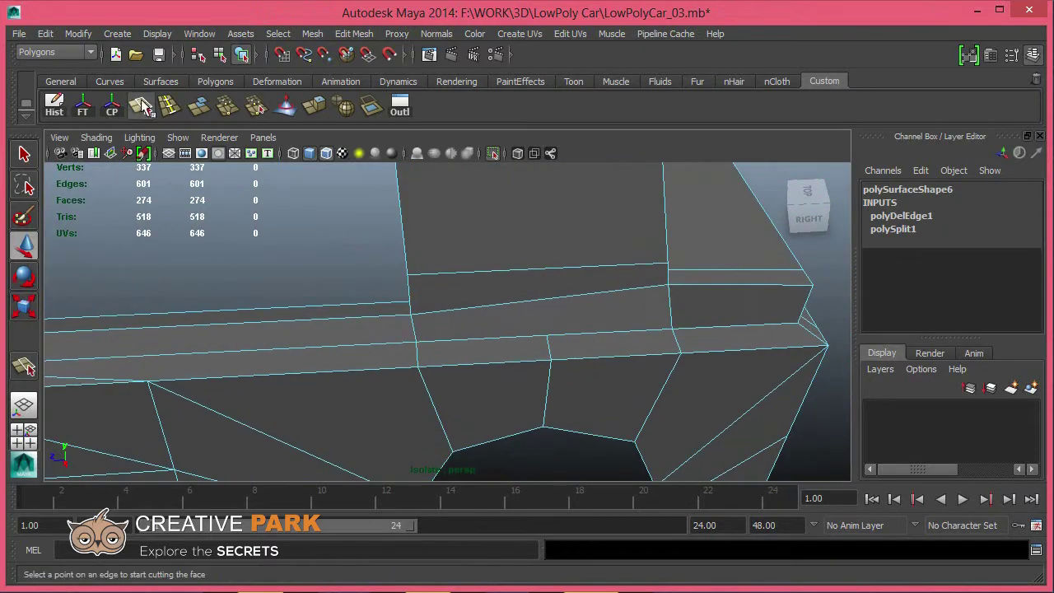
{"action": "key", "text": "F8"}
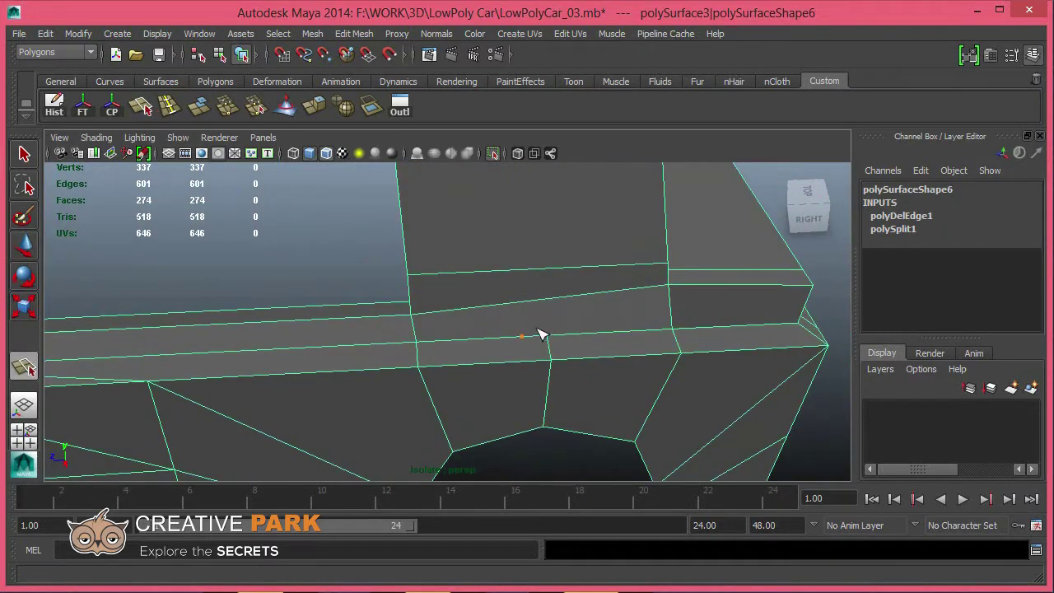
Step: Commit another side-panel split and select the pillar's edge loop, leaving 337 vertices
{"action": "key", "text": "Return"}
{"action": "mouse_move", "coordinate": [646, 280]}
{"action": "left_mouse_down", "text": "alt"}
{"action": "mouse_move", "coordinate": [595, 331]}
{"action": "mouse_move", "coordinate": [628, 381]}
{"action": "mouse_move", "coordinate": [538, 341]}
{"action": "mouse_move", "coordinate": [502, 340]}
{"action": "mouse_move", "coordinate": [558, 346]}
{"action": "mouse_move", "coordinate": [266, 313]}
{"action": "mouse_move", "coordinate": [338, 356]}
{"action": "mouse_move", "coordinate": [536, 377]}
{"action": "mouse_move", "coordinate": [461, 349]}
{"action": "mouse_move", "coordinate": [452, 326]}
{"action": "left_mouse_up", "text": "alt"}
{"action": "left_click", "coordinate": [494, 333]}
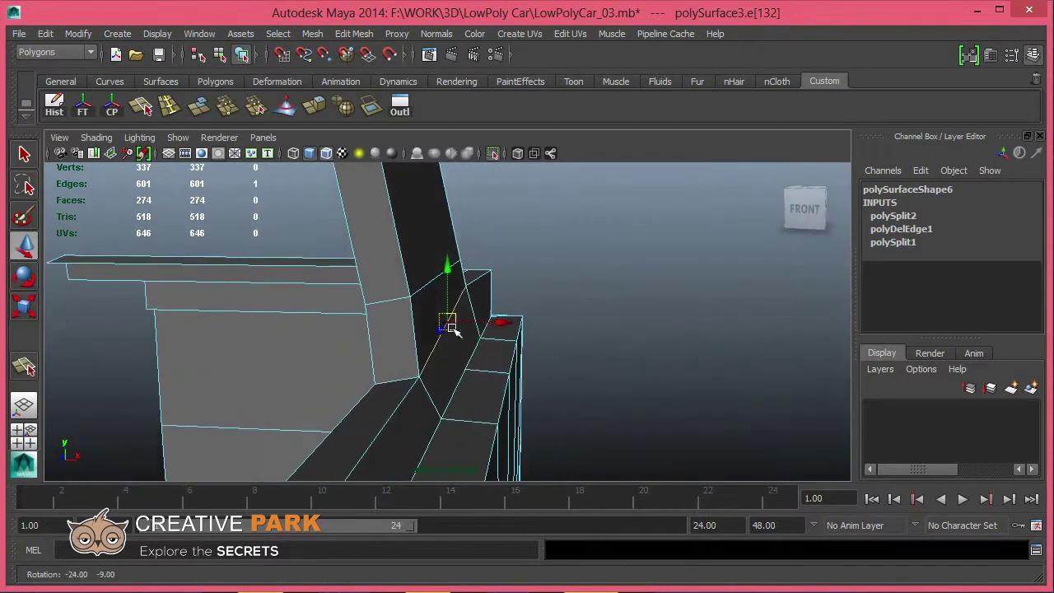
{"action": "double_click", "coordinate": [419, 292]}
{"action": "mouse_move", "coordinate": [606, 353]}
{"action": "left_mouse_down", "text": "alt"}
{"action": "mouse_move", "coordinate": [602, 370]}
{"action": "mouse_move", "coordinate": [522, 378]}
{"action": "mouse_move", "coordinate": [317, 184]}
{"action": "left_mouse_up", "text": "alt"}
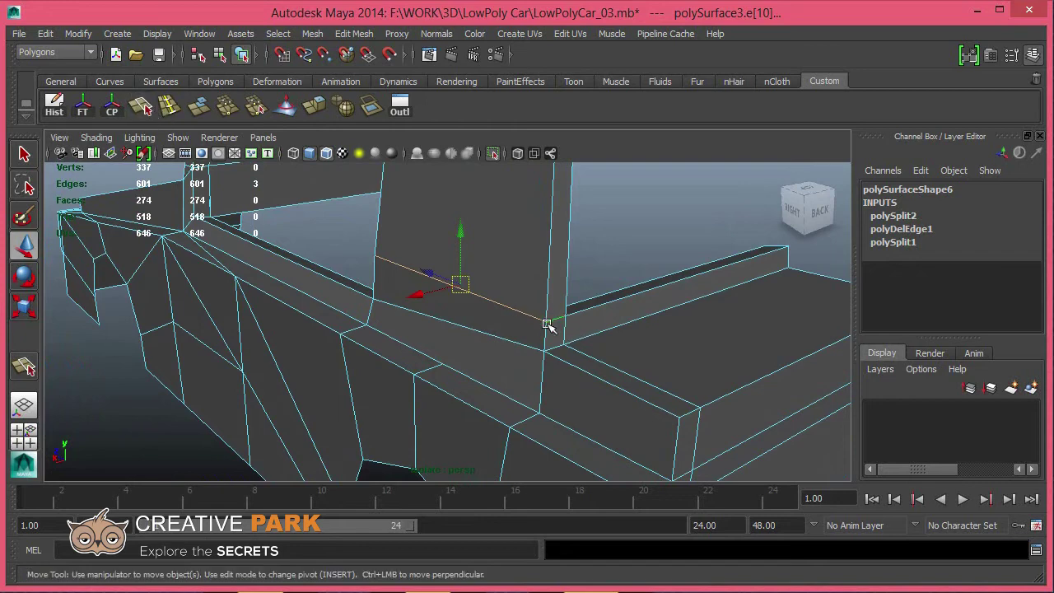
{"action": "key", "text": "F8"}
{"action": "mouse_move", "coordinate": [547, 325]}
{"action": "left_mouse_down", "text": "alt"}
{"action": "mouse_move", "coordinate": [506, 301]}
{"action": "mouse_move", "coordinate": [501, 261]}
{"action": "left_mouse_up", "text": "alt"}
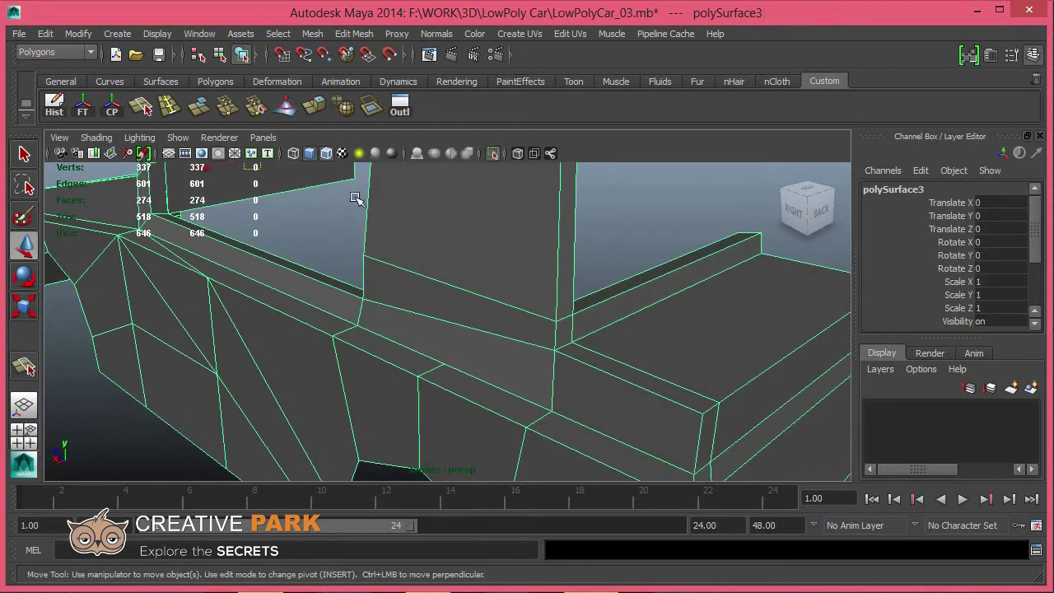
Step: Freeze the car's transformations and delete its construction history
{"action": "left_click", "coordinate": [83, 105]}
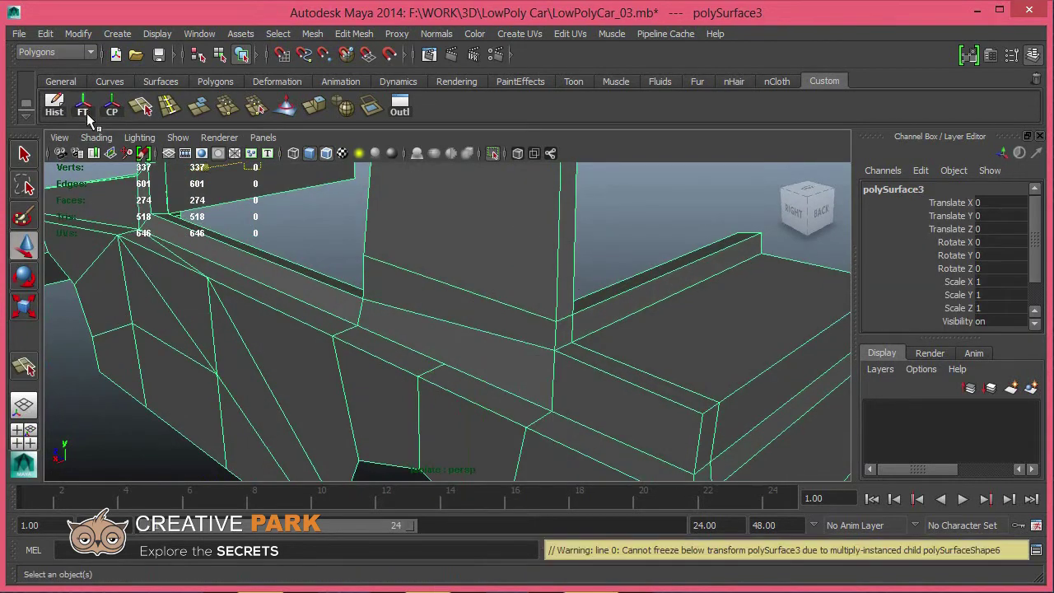
{"action": "left_click", "coordinate": [129, 118]}
{"action": "key", "text": "Return"}
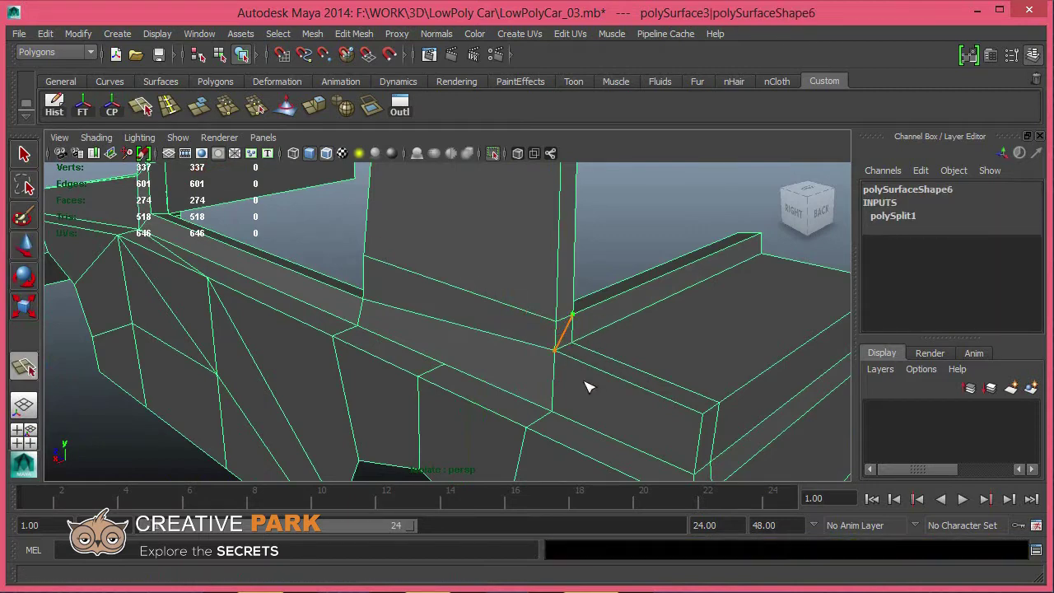
{"action": "key", "text": "Return"}
{"action": "left_click_drag", "start_coordinate": [565, 329], "coordinate": [527, 327], "text": "alt"}
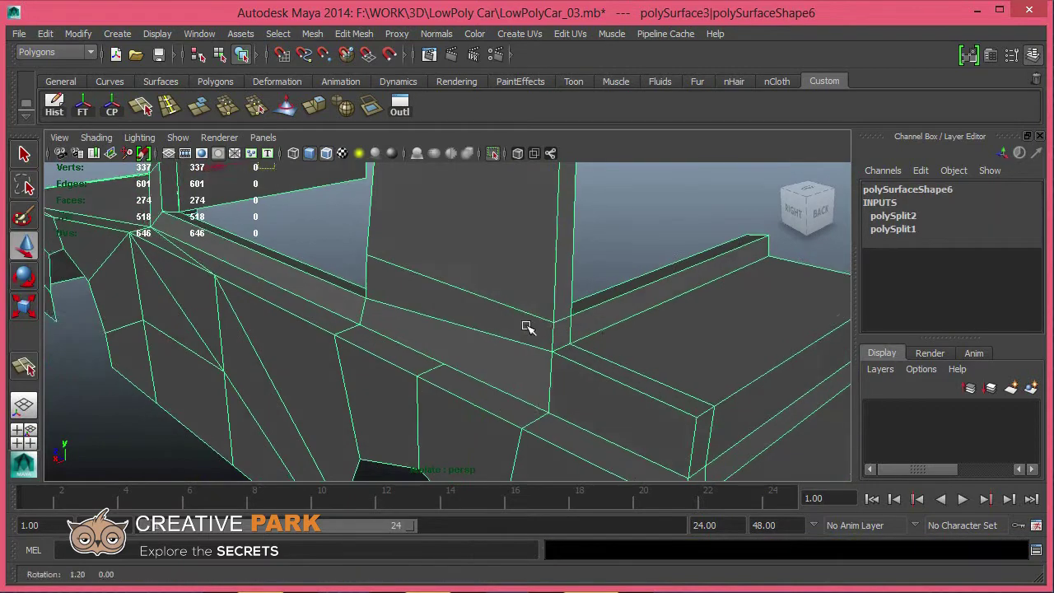
Step: Cut a new edge from the pillar base corner to the sill edge
{"action": "left_click", "coordinate": [168, 113]}
{"action": "left_click", "coordinate": [557, 356]}
{"action": "left_click", "coordinate": [613, 382]}
{"action": "key", "text": "Return"}
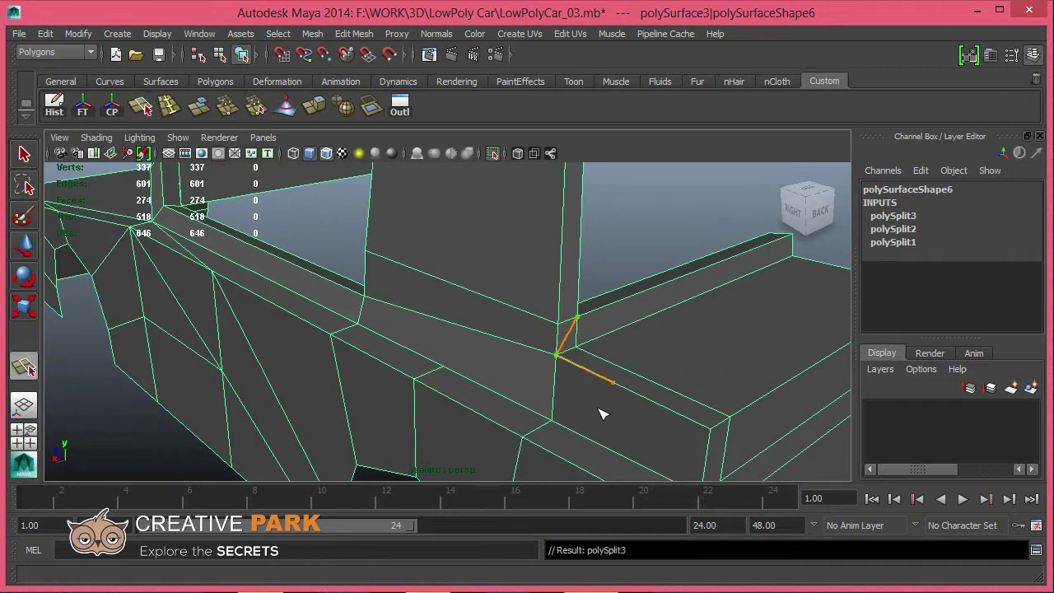
{"action": "key", "text": "w"}
{"action": "left_click_drag", "start_coordinate": [572, 369], "coordinate": [467, 331], "text": "alt"}
Step: Merge the stray vertex onto the pillar corner and delete the extra sill edge
{"action": "left_click", "coordinate": [460, 287]}
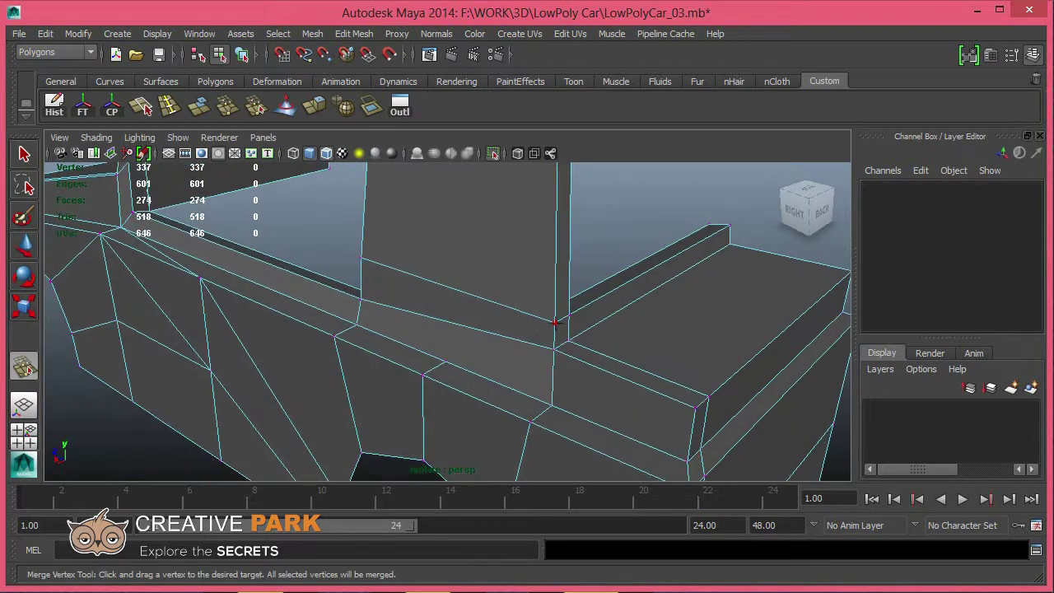
{"action": "left_click_drag", "start_coordinate": [557, 326], "coordinate": [554, 349]}
{"action": "key", "text": "w"}
{"action": "left_click", "coordinate": [460, 307]}
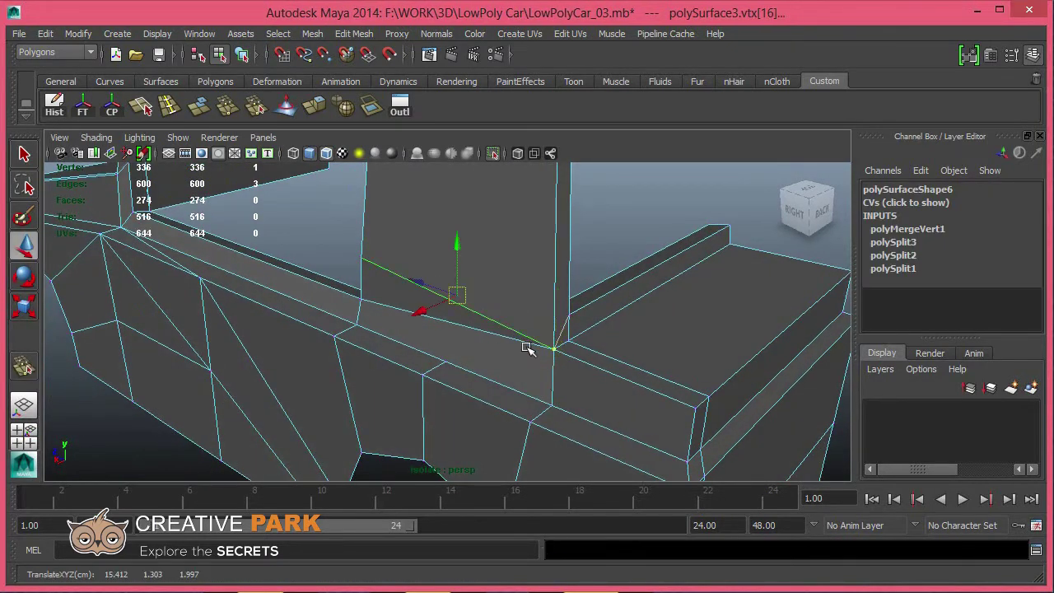
{"action": "right_click_drag", "start_coordinate": [580, 379], "coordinate": [609, 355], "text": "ctrl"}
{"action": "left_click_drag", "start_coordinate": [631, 345], "coordinate": [499, 360], "text": "alt"}
{"action": "key", "text": "ctrl+z"}
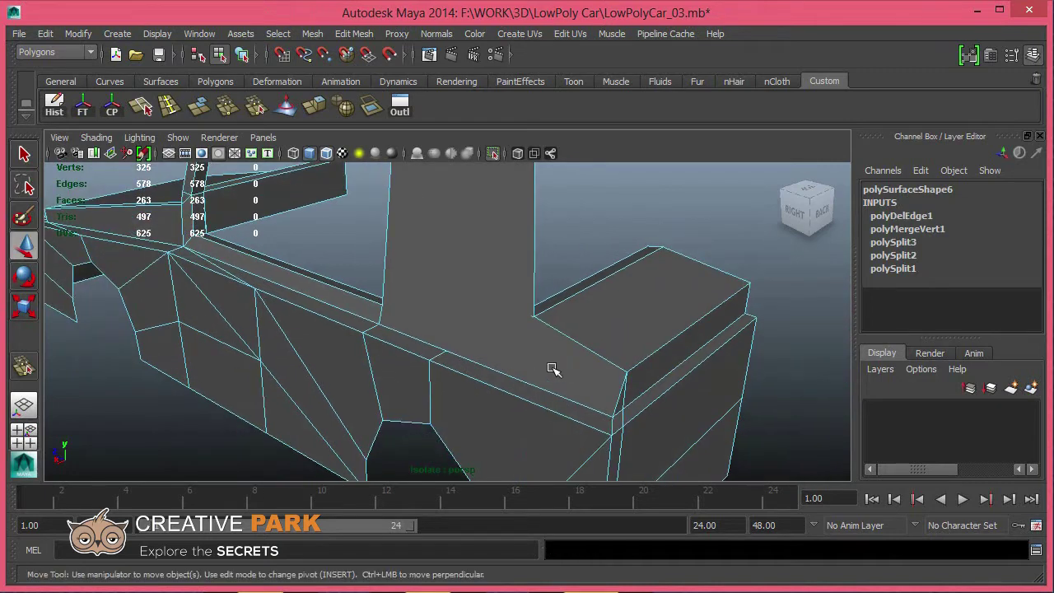
{"action": "key", "text": "ctrl+z"}
{"action": "key", "text": "ctrl+z"}
{"action": "key", "text": "ctrl+z"}
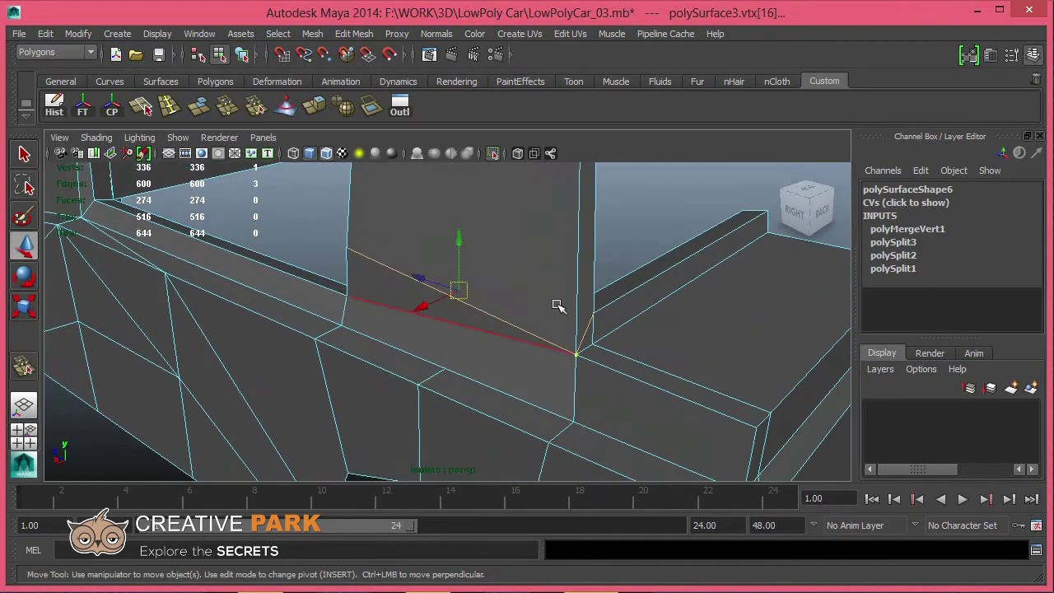
{"action": "key", "text": "F8"}
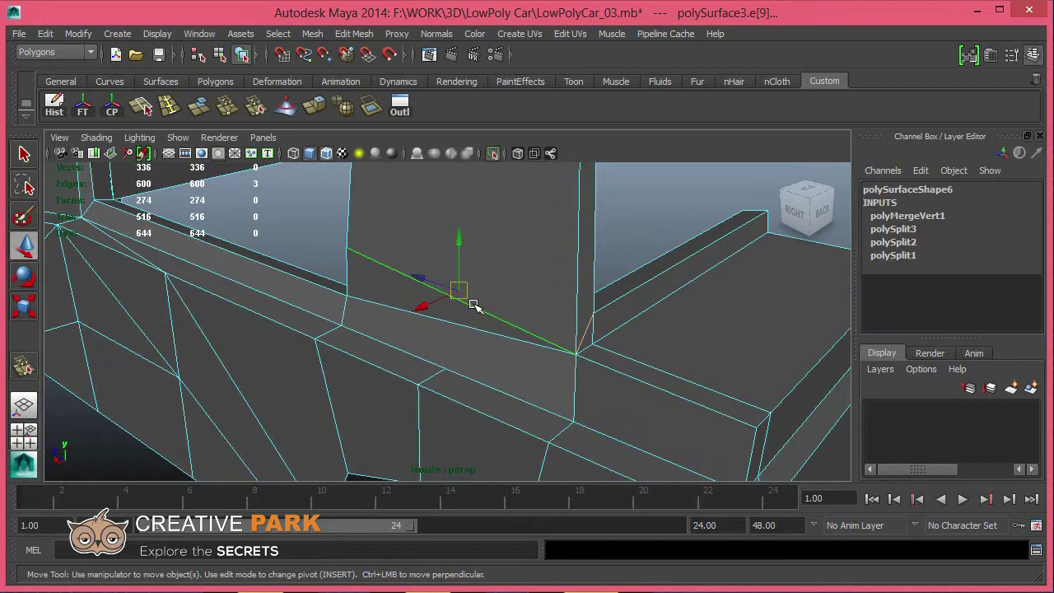
{"action": "key", "text": "Delete"}
Step: Delete the extra edge loops running through the pillar and its base
{"action": "mouse_move", "coordinate": [413, 331]}
{"action": "left_mouse_down", "text": "alt"}
{"action": "mouse_move", "coordinate": [557, 313]}
{"action": "mouse_move", "coordinate": [360, 336]}
{"action": "left_mouse_up", "text": "alt"}
{"action": "left_click", "coordinate": [453, 334]}
{"action": "right_click_drag", "start_coordinate": [497, 355], "coordinate": [545, 338], "text": "ctrl"}
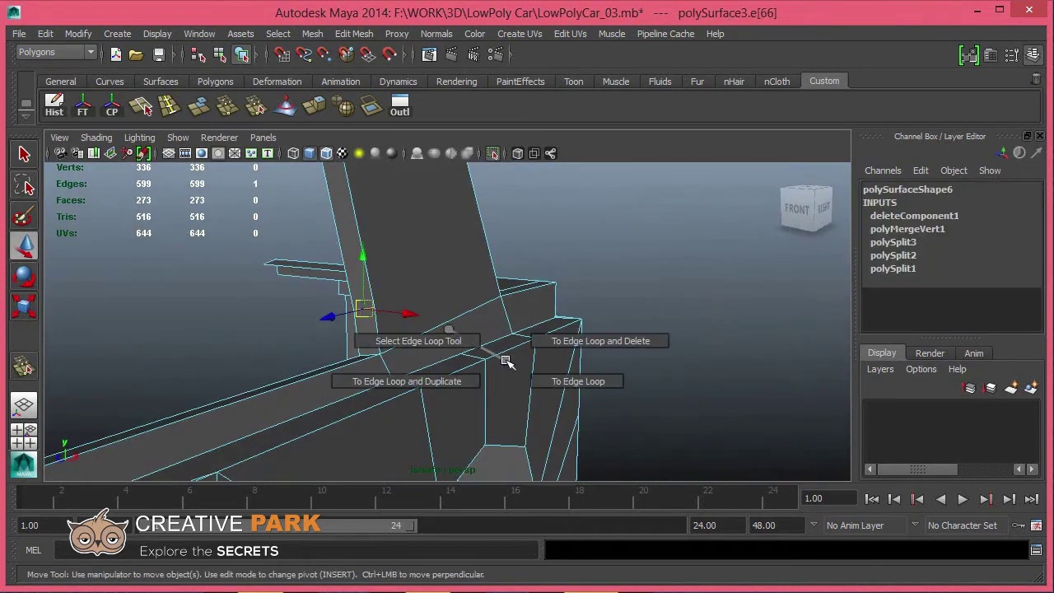
{"action": "left_click_drag", "start_coordinate": [576, 336], "coordinate": [291, 309], "text": "alt"}
{"action": "right_click_drag", "start_coordinate": [291, 310], "coordinate": [513, 270]}
{"action": "mouse_move", "coordinate": [513, 270]}
{"action": "left_mouse_down", "text": "alt"}
{"action": "mouse_move", "coordinate": [407, 325]}
{"action": "mouse_move", "coordinate": [506, 352]}
{"action": "mouse_move", "coordinate": [419, 337]}
{"action": "mouse_move", "coordinate": [447, 346]}
{"action": "mouse_move", "coordinate": [359, 376]}
{"action": "mouse_move", "coordinate": [508, 329]}
{"action": "left_mouse_up", "text": "alt"}
{"action": "left_click", "coordinate": [490, 329]}
{"action": "key", "text": "f"}
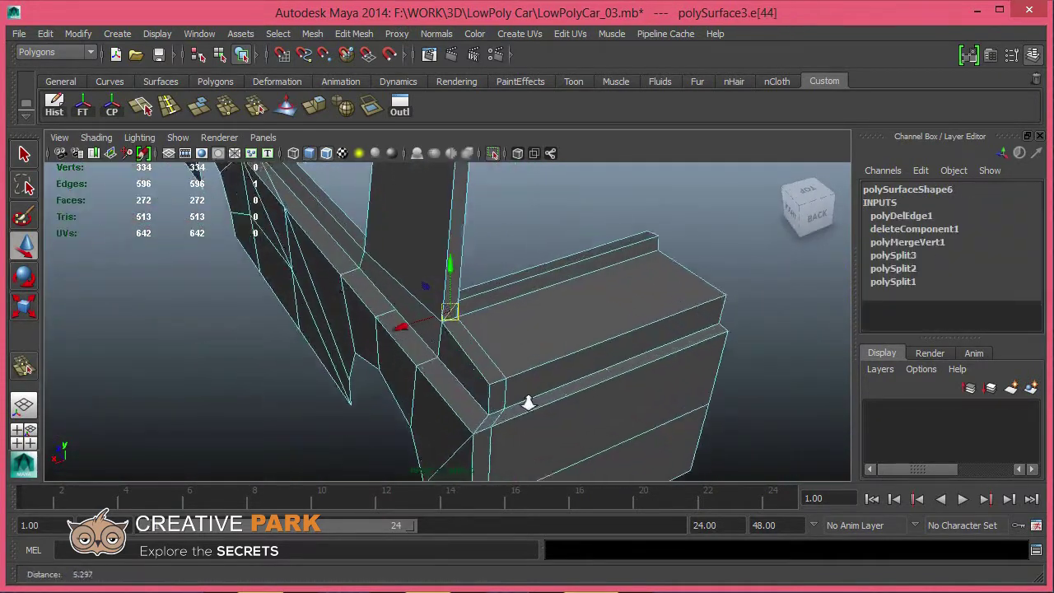
{"action": "mouse_move", "coordinate": [529, 400]}
{"action": "left_mouse_down", "text": "alt"}
{"action": "mouse_move", "coordinate": [494, 348]}
{"action": "mouse_move", "coordinate": [531, 387]}
{"action": "left_mouse_up", "text": "alt"}
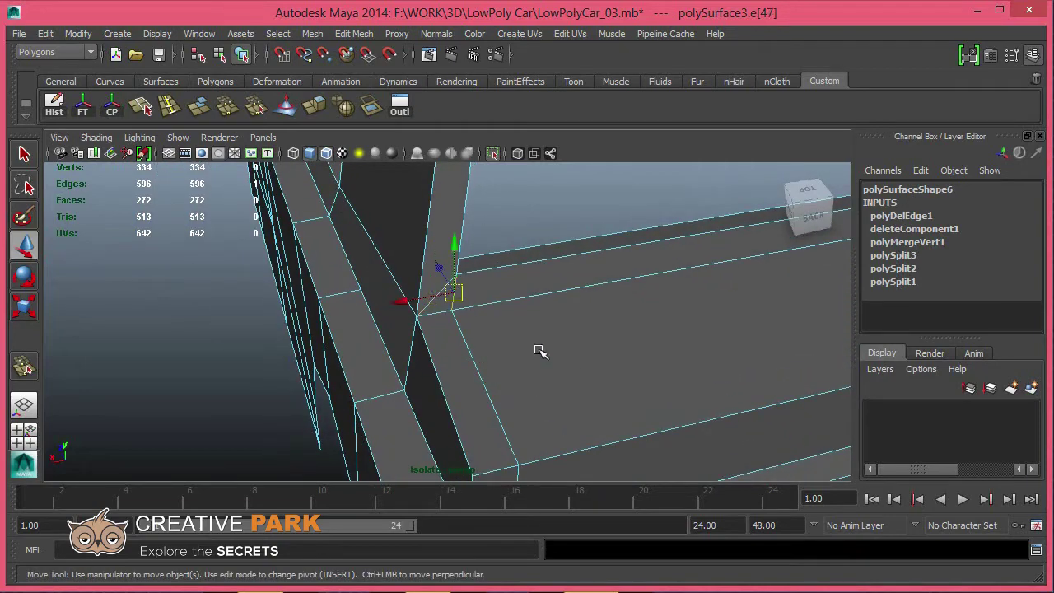
{"action": "right_click_drag", "start_coordinate": [565, 372], "coordinate": [700, 375], "text": "shift"}
{"action": "mouse_move", "coordinate": [700, 375]}
{"action": "left_mouse_down", "text": "alt"}
{"action": "mouse_move", "coordinate": [435, 352]}
{"action": "mouse_move", "coordinate": [435, 282]}
{"action": "mouse_move", "coordinate": [423, 318]}
{"action": "mouse_move", "coordinate": [513, 337]}
{"action": "mouse_move", "coordinate": [425, 324]}
{"action": "mouse_move", "coordinate": [494, 360]}
{"action": "mouse_move", "coordinate": [440, 349]}
{"action": "left_mouse_up", "text": "alt"}
Step: Select the lower rear side face at the car's rear corner
{"action": "left_click", "coordinate": [464, 361]}
{"action": "right_click_drag", "start_coordinate": [439, 349], "coordinate": [519, 377], "text": "alt"}
{"action": "mouse_move", "coordinate": [519, 377]}
{"action": "left_mouse_down", "text": "alt"}
{"action": "mouse_move", "coordinate": [419, 353]}
{"action": "mouse_move", "coordinate": [440, 353]}
{"action": "left_mouse_up", "text": "alt"}
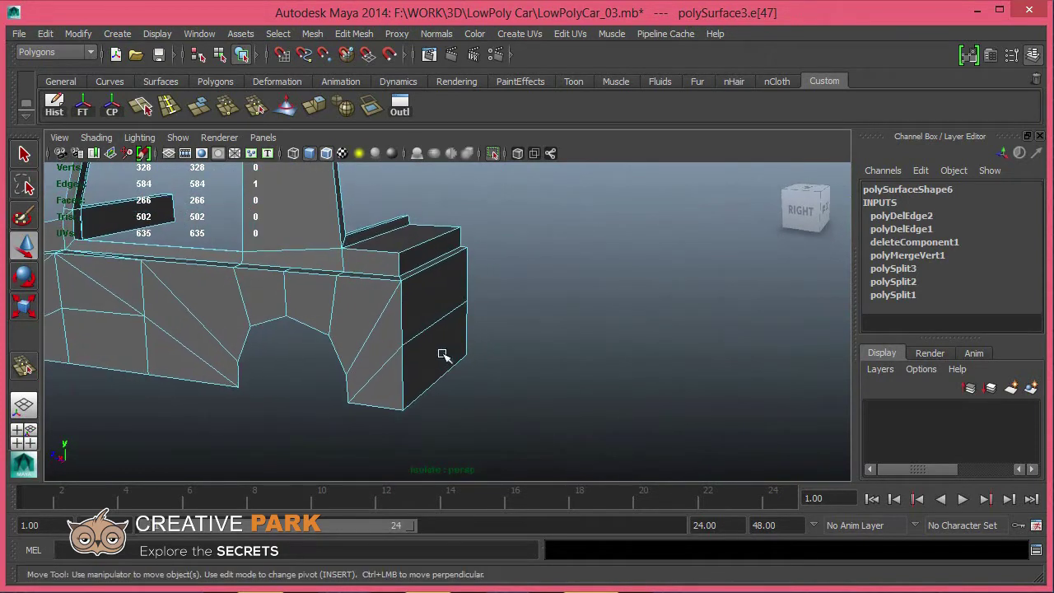
{"action": "key", "text": "F11"}
{"action": "left_click", "coordinate": [440, 353]}
Step: Extract both lower rear side faces with Edit Mesh > Extract
{"action": "left_click_drag", "start_coordinate": [367, 389], "coordinate": [380, 405], "text": "alt"}
{"action": "left_click", "coordinate": [377, 404], "text": "shift"}
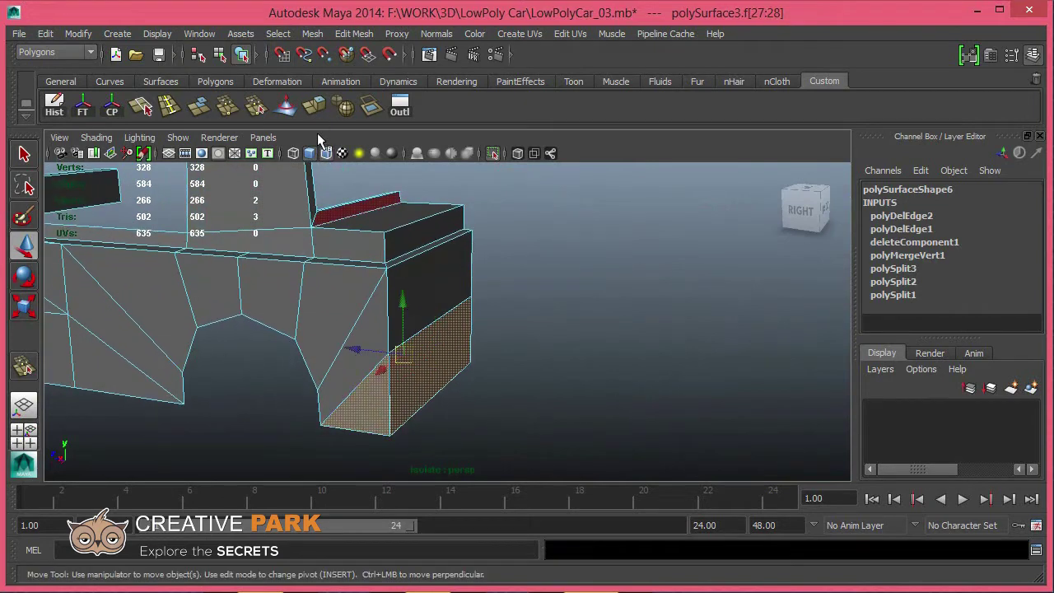
{"action": "left_click", "coordinate": [354, 34]}
{"action": "left_click", "coordinate": [362, 375]}
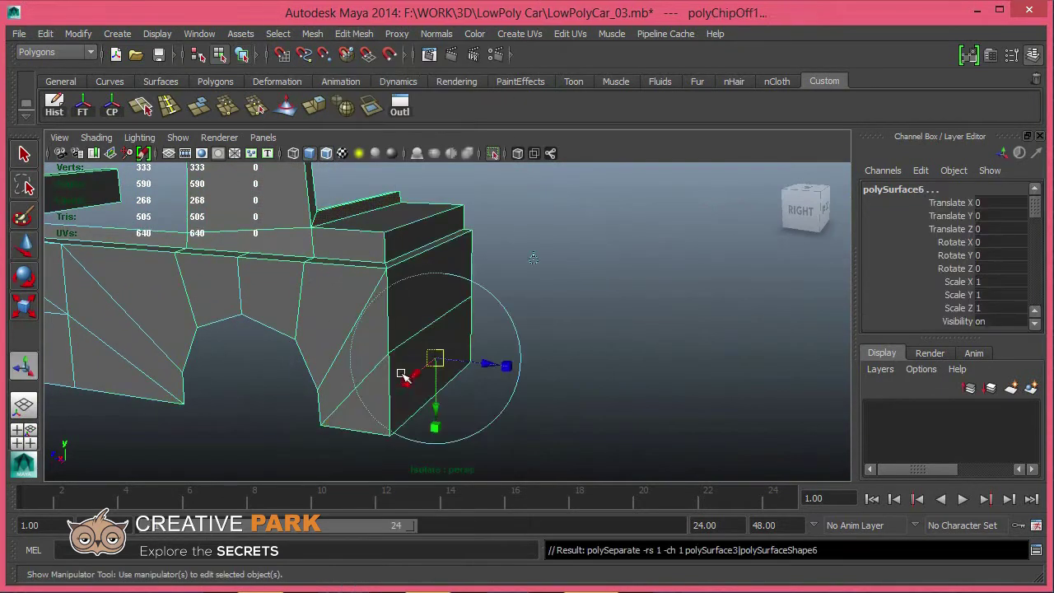
Step: Nudge the extracted panel polySurface5 slightly outward from the body
{"action": "left_click_drag", "start_coordinate": [487, 346], "coordinate": [440, 369], "text": "alt"}
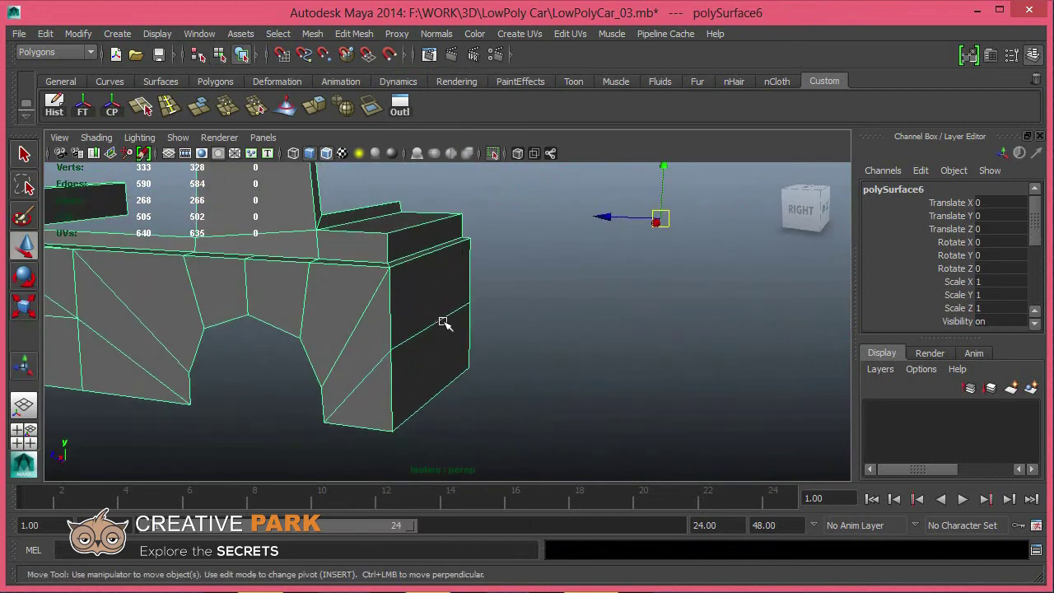
{"action": "left_click", "coordinate": [470, 323]}
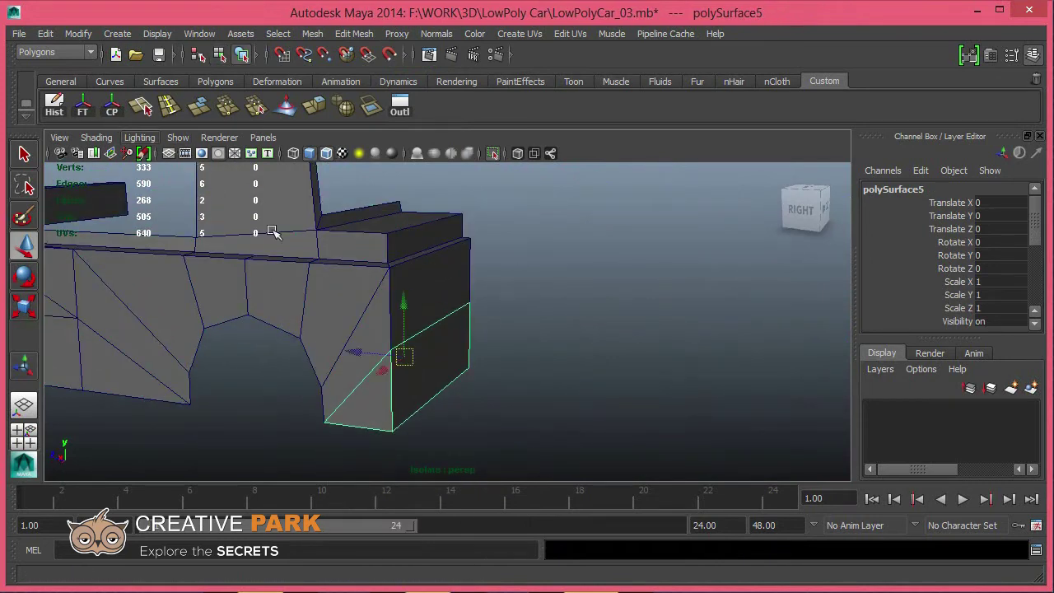
{"action": "middle_click_drag", "start_coordinate": [354, 351], "coordinate": [362, 354]}
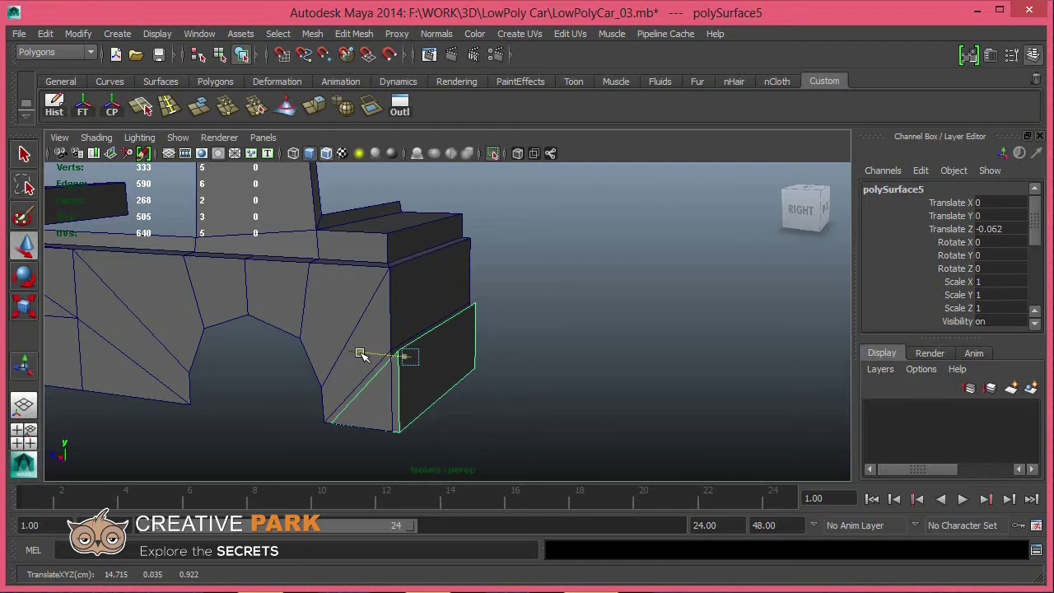
{"action": "left_click", "coordinate": [364, 412]}
{"action": "left_click_drag", "start_coordinate": [365, 411], "coordinate": [446, 355], "text": "alt"}
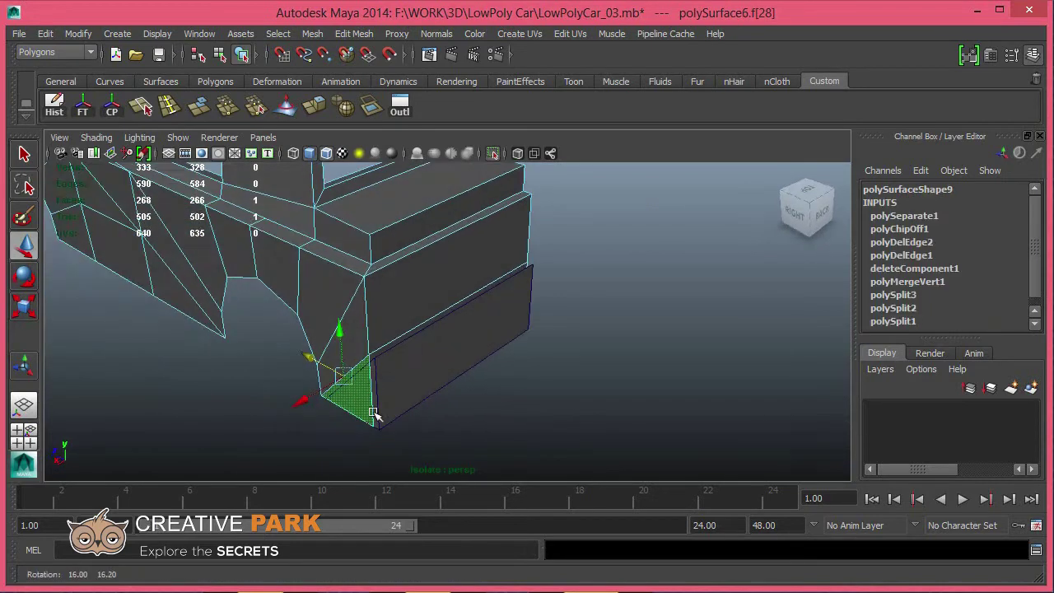
{"action": "right_click_drag", "start_coordinate": [445, 356], "coordinate": [510, 323]}
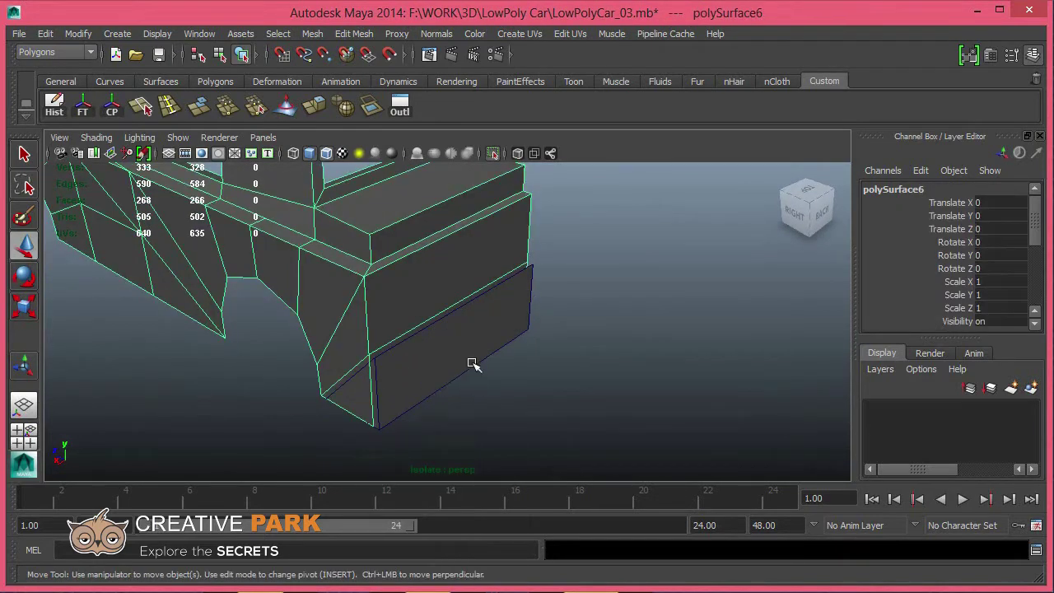
Step: Select the detached side panel and its end and long outer faces
{"action": "left_click", "coordinate": [473, 364]}
{"action": "right_click_drag", "start_coordinate": [410, 380], "coordinate": [364, 401]}
{"action": "left_click_drag", "start_coordinate": [376, 421], "coordinate": [354, 386], "text": "alt"}
{"action": "left_click", "coordinate": [354, 386]}
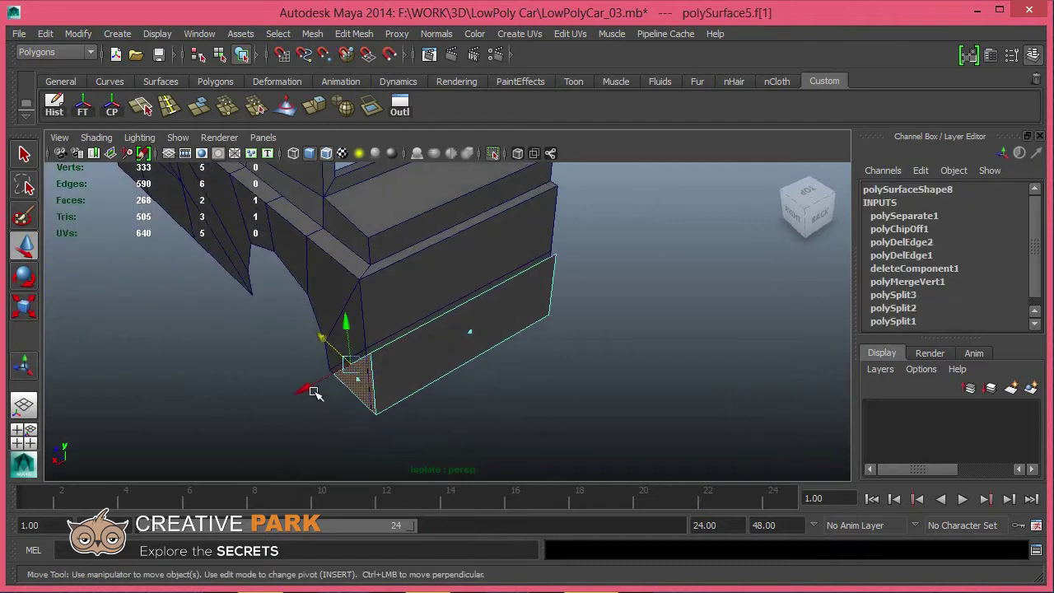
{"action": "left_click_drag", "start_coordinate": [430, 358], "coordinate": [402, 411], "text": "alt"}
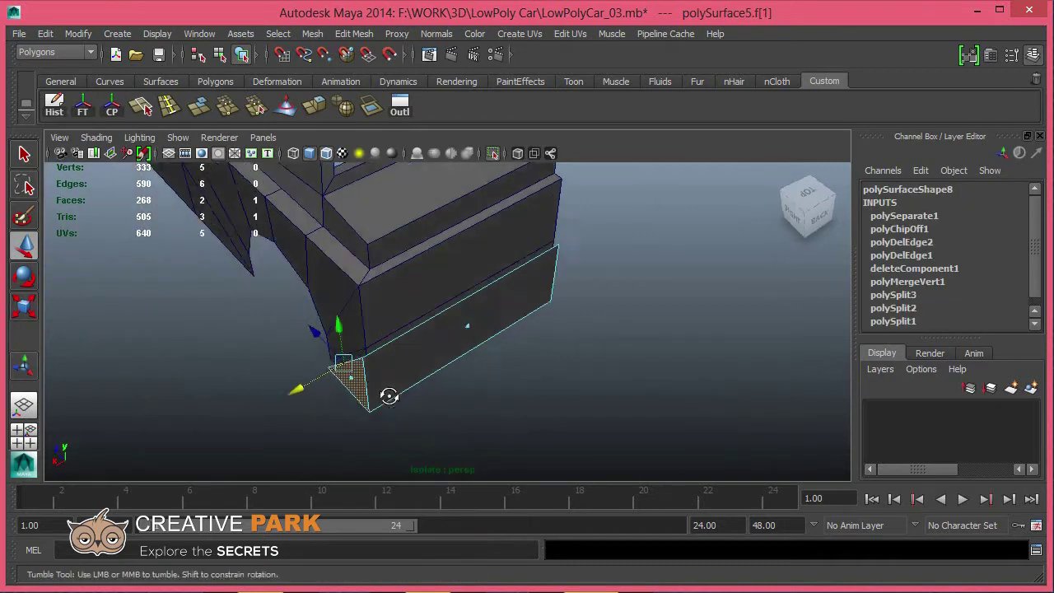
{"action": "left_click", "coordinate": [467, 290]}
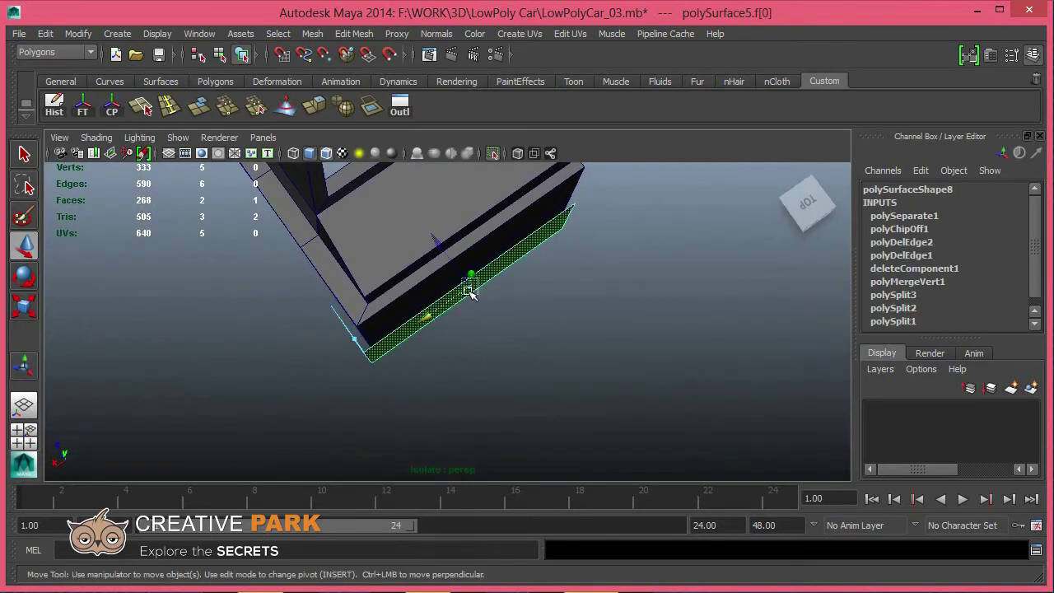
{"action": "left_click_drag", "start_coordinate": [438, 252], "coordinate": [303, 185], "text": "alt"}
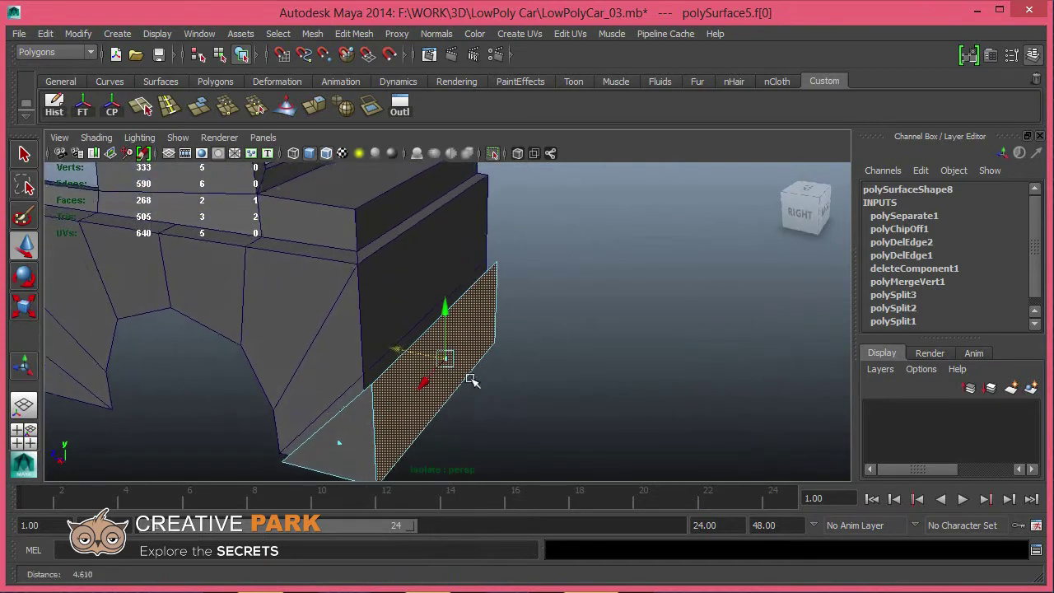
Step: Insert edge loops along the panel, one near its top edge, and select the top strip
{"action": "left_click", "coordinate": [169, 106]}
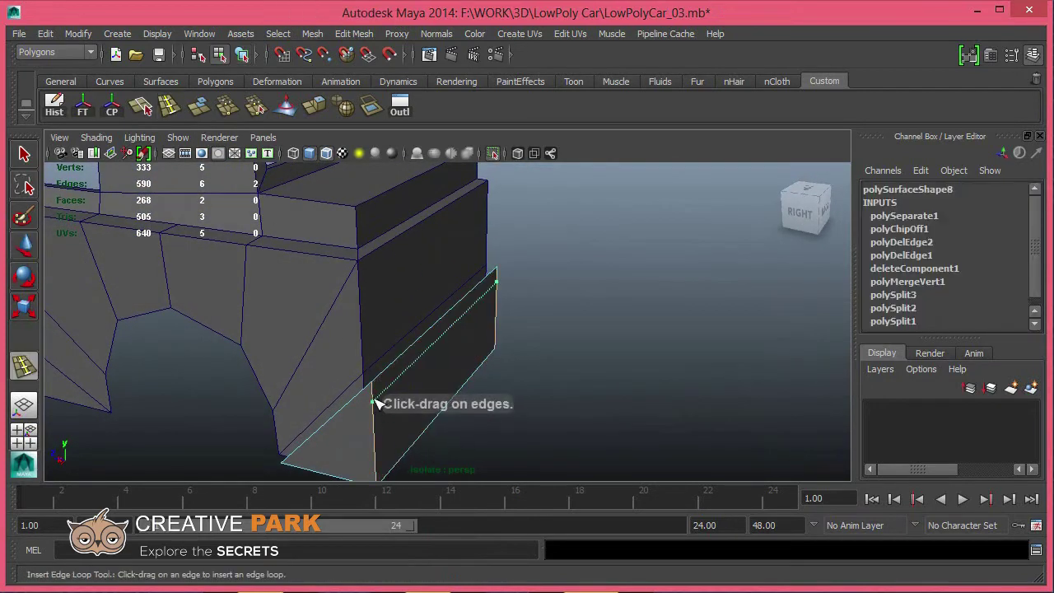
{"action": "left_click_drag", "start_coordinate": [380, 403], "coordinate": [385, 395]}
{"action": "left_click_drag", "start_coordinate": [405, 352], "coordinate": [411, 352], "text": "alt"}
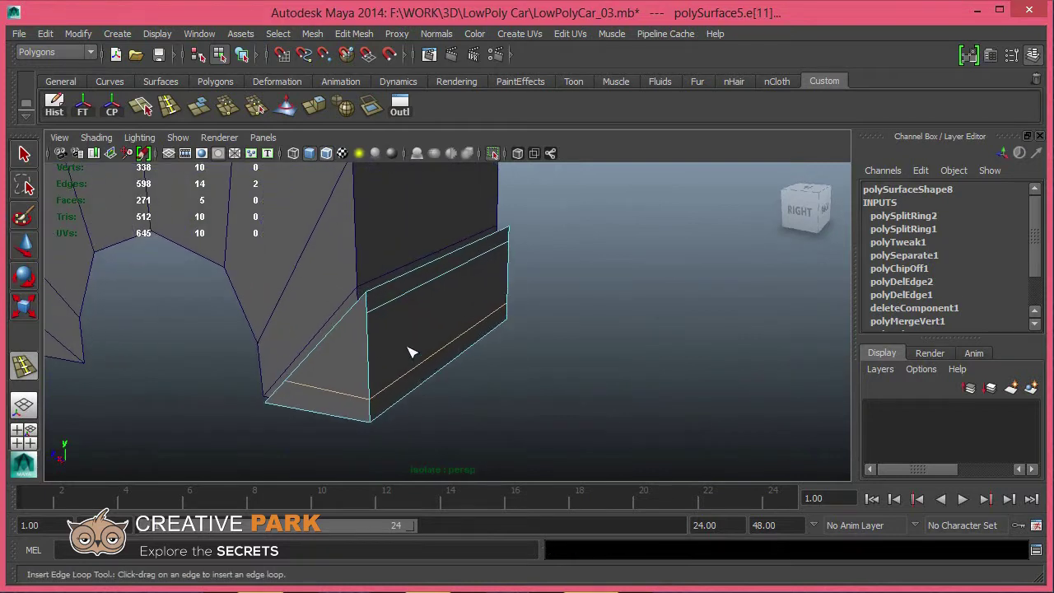
{"action": "left_click", "coordinate": [381, 311]}
{"action": "key", "text": "w"}
{"action": "left_click", "coordinate": [457, 252]}
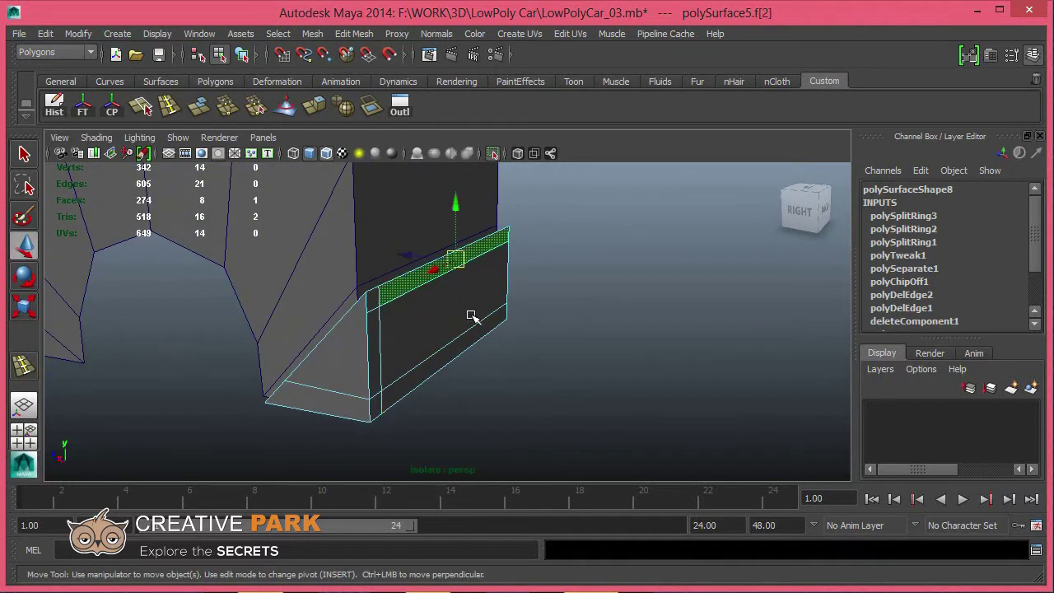
{"action": "left_click_drag", "start_coordinate": [457, 294], "coordinate": [436, 291], "text": "alt"}
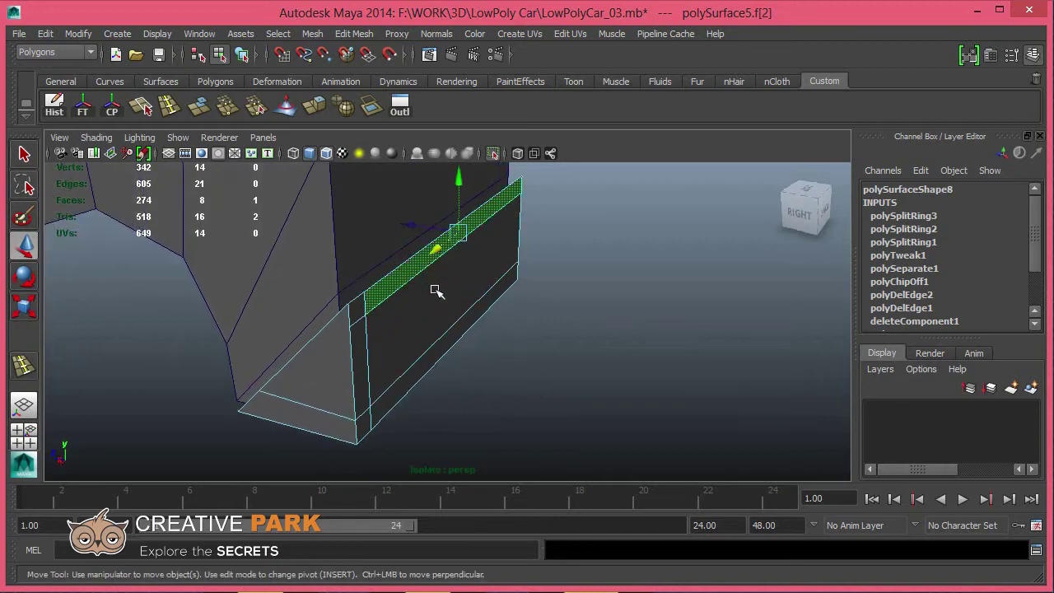
{"action": "mouse_move", "coordinate": [522, 321]}
{"action": "left_mouse_down", "text": "alt"}
{"action": "mouse_move", "coordinate": [483, 293]}
{"action": "mouse_move", "coordinate": [513, 322]}
{"action": "mouse_move", "coordinate": [515, 274]}
{"action": "mouse_move", "coordinate": [494, 247]}
{"action": "left_mouse_up", "text": "alt"}
Step: Extrude the selected faces, pull them outward, and reselect the whole piece
{"action": "left_click", "coordinate": [313, 104]}
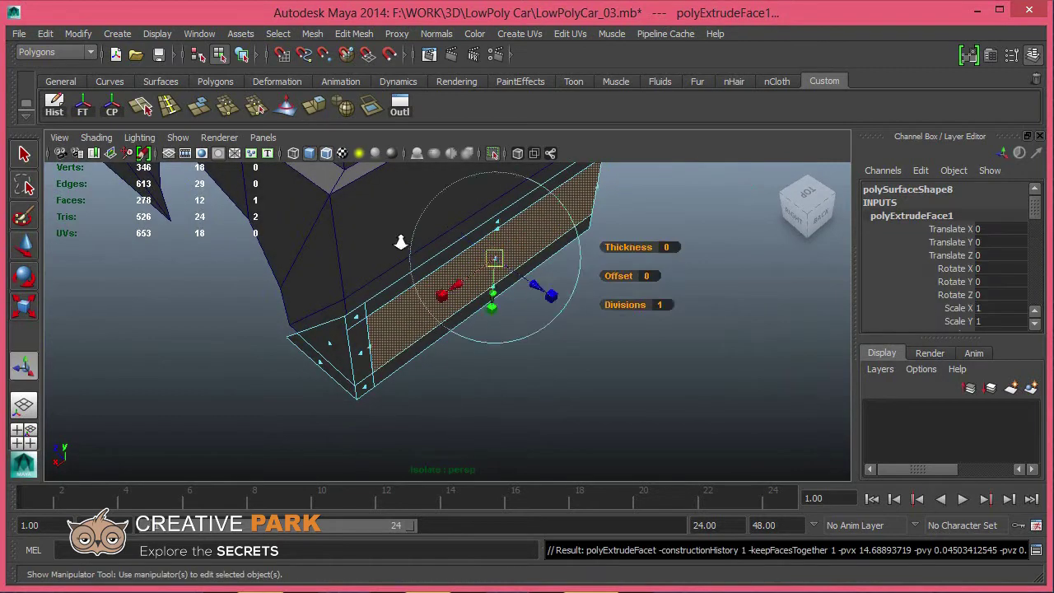
{"action": "mouse_move", "coordinate": [400, 243]}
{"action": "left_mouse_down", "text": "alt"}
{"action": "mouse_move", "coordinate": [444, 238]}
{"action": "mouse_move", "coordinate": [461, 221]}
{"action": "mouse_move", "coordinate": [493, 247]}
{"action": "left_mouse_up", "text": "alt"}
{"action": "key", "text": "w"}
{"action": "left_click", "coordinate": [519, 272]}
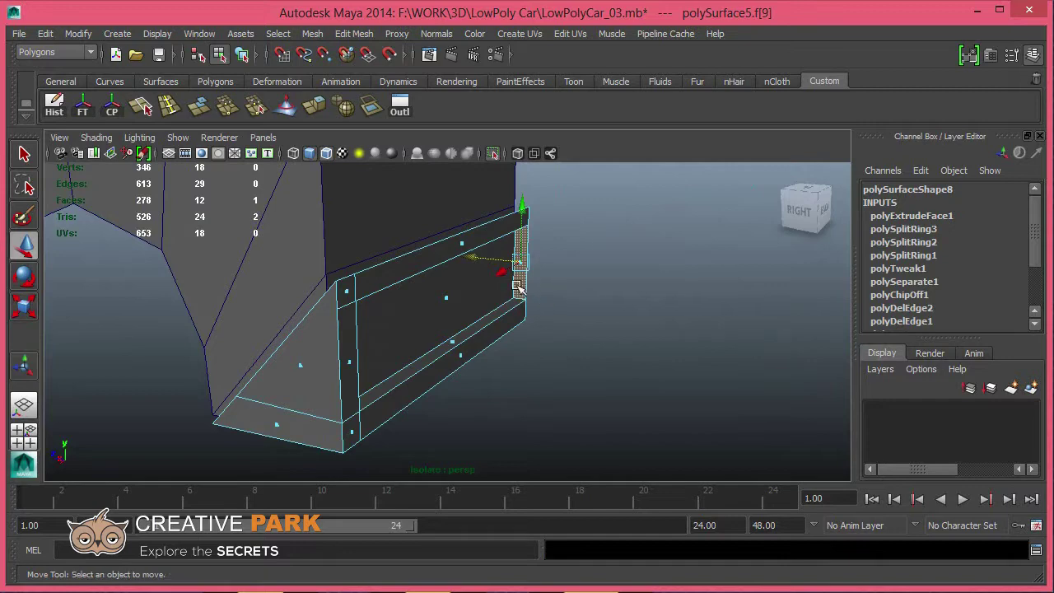
{"action": "key", "text": "F8"}
{"action": "left_click", "coordinate": [419, 265]}
{"action": "mouse_move", "coordinate": [419, 266]}
{"action": "left_mouse_down", "text": "alt"}
{"action": "mouse_move", "coordinate": [298, 339]}
{"action": "mouse_move", "coordinate": [418, 305]}
{"action": "mouse_move", "coordinate": [423, 337]}
{"action": "left_mouse_up", "text": "alt"}
Step: Extrude the edges along the piece's corner to start a new strip
{"action": "key", "text": "F10"}
{"action": "mouse_move", "coordinate": [430, 298]}
{"action": "left_mouse_down"}
{"action": "mouse_move", "coordinate": [511, 320]}
{"action": "mouse_move", "coordinate": [365, 240]}
{"action": "mouse_move", "coordinate": [333, 188]}
{"action": "left_mouse_up"}
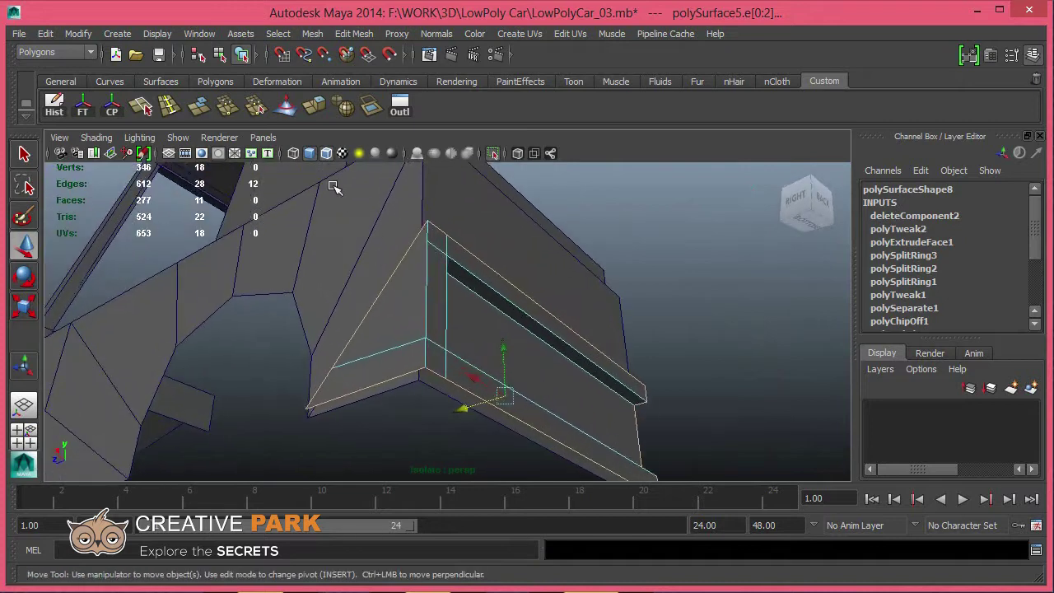
{"action": "left_click", "coordinate": [321, 113]}
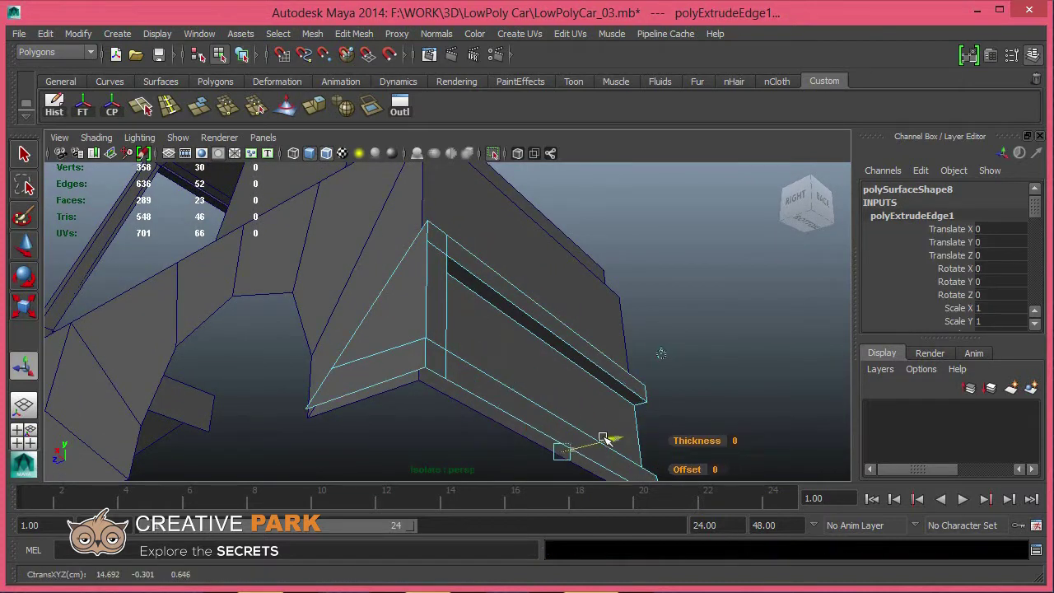
{"action": "left_click", "coordinate": [594, 439]}
{"action": "key", "text": "F8"}
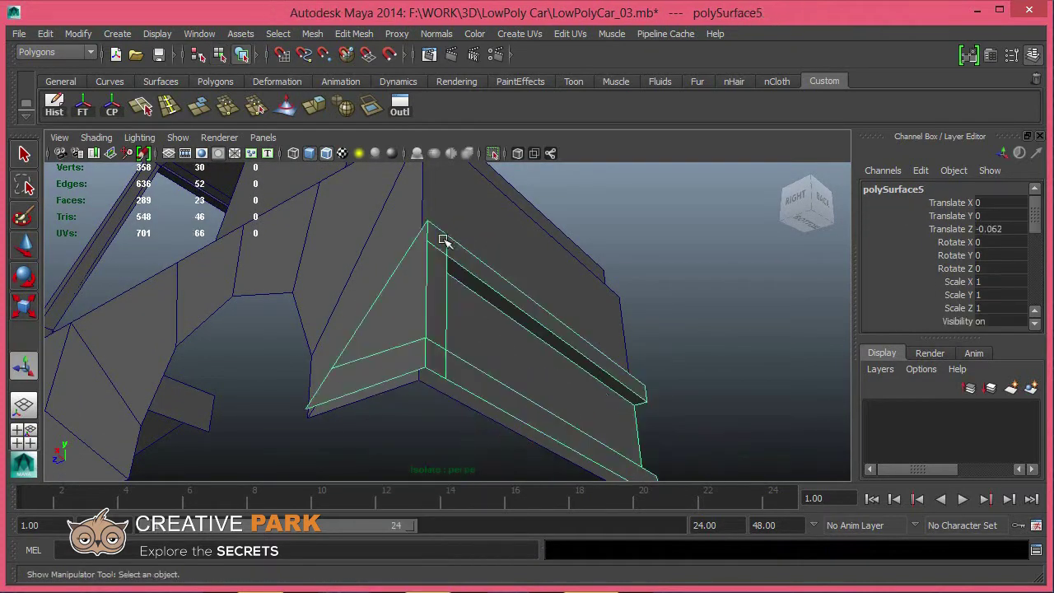
{"action": "mouse_move", "coordinate": [498, 272]}
{"action": "left_mouse_down", "text": "alt"}
{"action": "mouse_move", "coordinate": [510, 334]}
{"action": "mouse_move", "coordinate": [440, 332]}
{"action": "mouse_move", "coordinate": [419, 348]}
{"action": "mouse_move", "coordinate": [491, 298]}
{"action": "left_mouse_up", "text": "alt"}
Step: Isolate polySurface5 and merge its extruded corner vertices onto their neighbours
{"action": "left_click", "coordinate": [493, 154]}
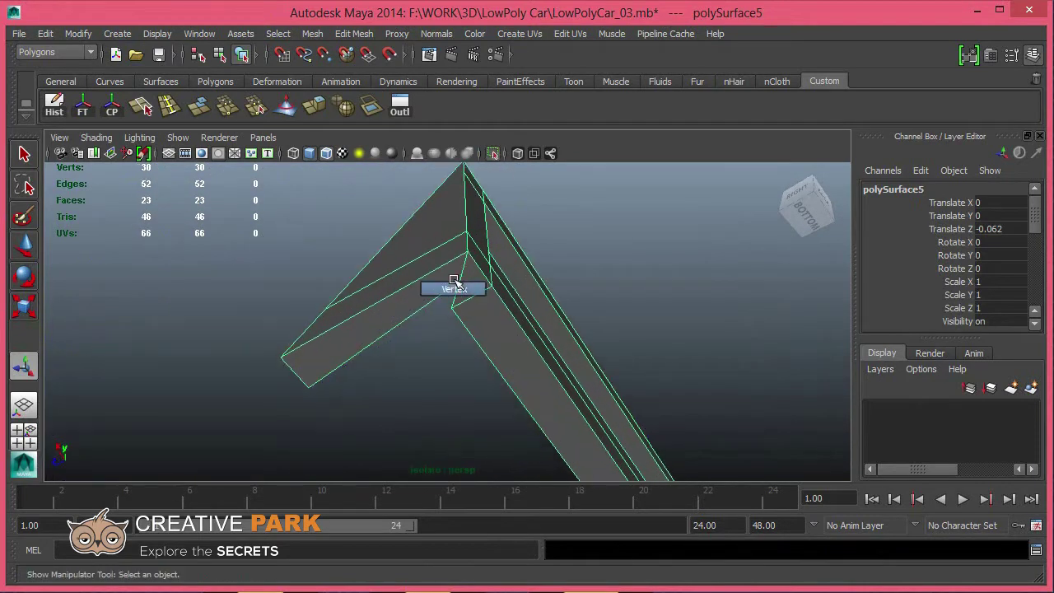
{"action": "left_click_drag", "start_coordinate": [445, 271], "coordinate": [464, 324]}
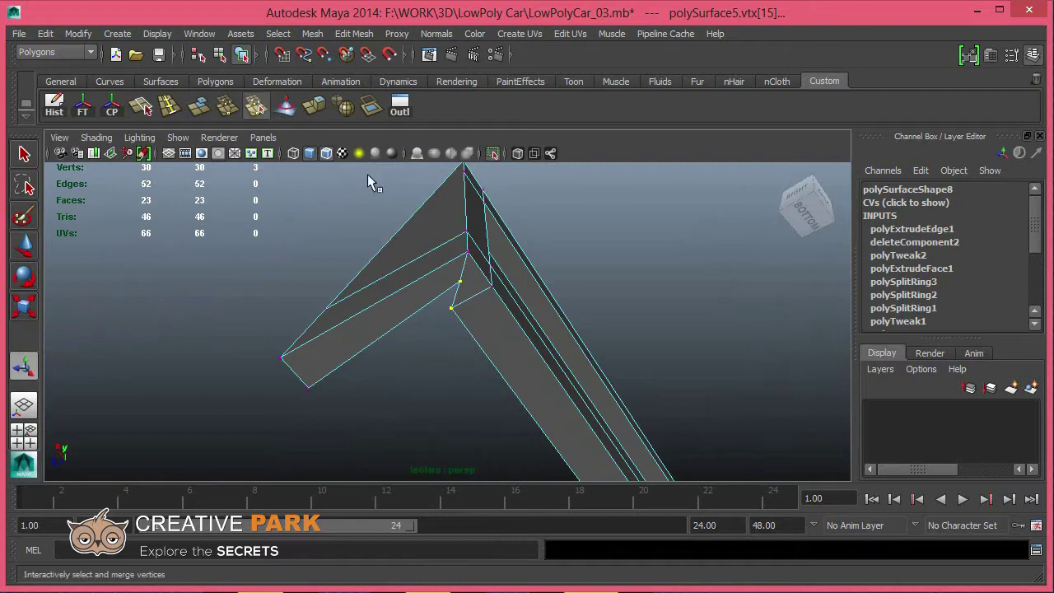
{"action": "left_click_drag", "start_coordinate": [452, 308], "coordinate": [451, 309]}
{"action": "mouse_move", "coordinate": [451, 309]}
{"action": "left_mouse_down", "text": "alt"}
{"action": "mouse_move", "coordinate": [418, 313]}
{"action": "mouse_move", "coordinate": [447, 313]}
{"action": "mouse_move", "coordinate": [465, 338]}
{"action": "mouse_move", "coordinate": [455, 344]}
{"action": "mouse_move", "coordinate": [517, 341]}
{"action": "mouse_move", "coordinate": [465, 291]}
{"action": "mouse_move", "coordinate": [475, 277]}
{"action": "left_mouse_up", "text": "alt"}
{"action": "key", "text": "w"}
{"action": "key", "text": "ctrl+z"}
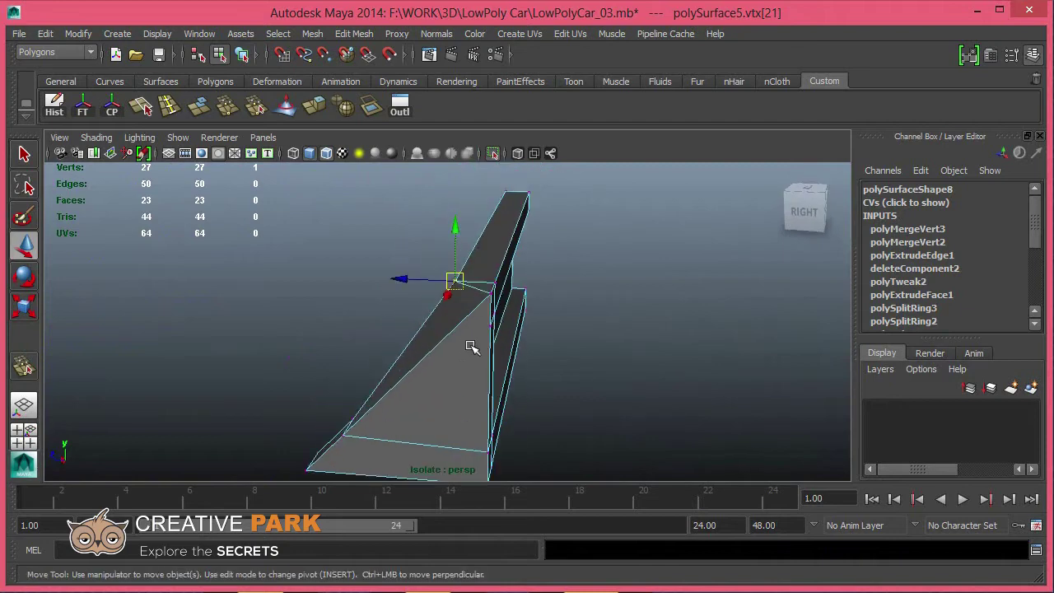
{"action": "key", "text": "ctrl+z"}
{"action": "mouse_move", "coordinate": [476, 327]}
{"action": "left_mouse_down", "text": "alt"}
{"action": "mouse_move", "coordinate": [478, 277]}
{"action": "mouse_move", "coordinate": [502, 301]}
{"action": "mouse_move", "coordinate": [467, 249]}
{"action": "mouse_move", "coordinate": [510, 280]}
{"action": "mouse_move", "coordinate": [412, 329]}
{"action": "mouse_move", "coordinate": [482, 357]}
{"action": "left_mouse_up", "text": "alt"}
{"action": "key", "text": "y"}
{"action": "key", "text": "w"}
{"action": "mouse_move", "coordinate": [543, 345]}
{"action": "left_mouse_down", "text": "alt"}
{"action": "mouse_move", "coordinate": [399, 360]}
{"action": "mouse_move", "coordinate": [435, 376]}
{"action": "left_mouse_up", "text": "alt"}
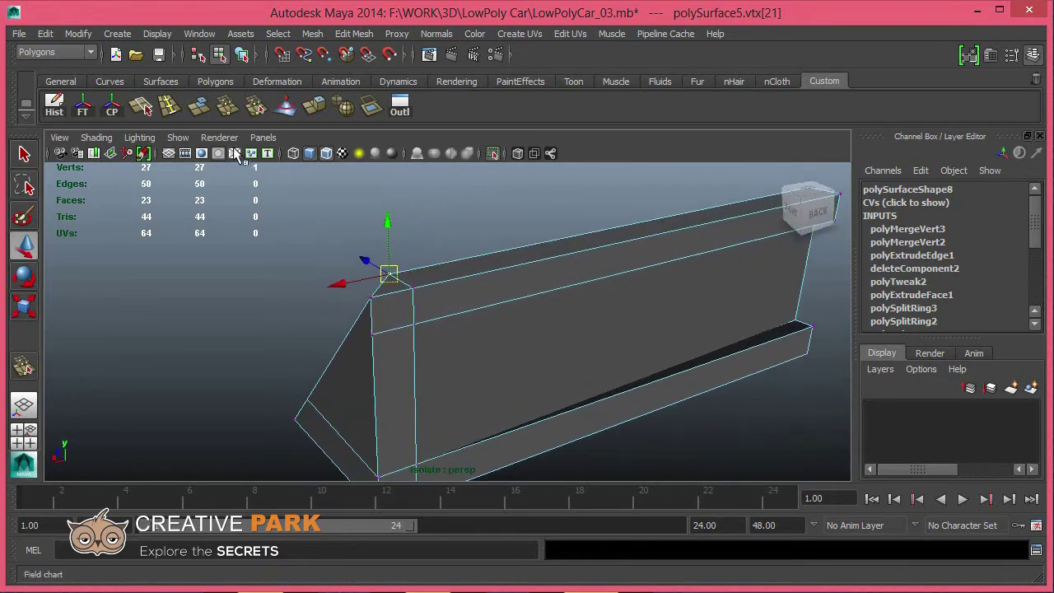
Step: Cut a split edge across the face, delete the unwanted edge, and unisolate the car
{"action": "left_click", "coordinate": [237, 108]}
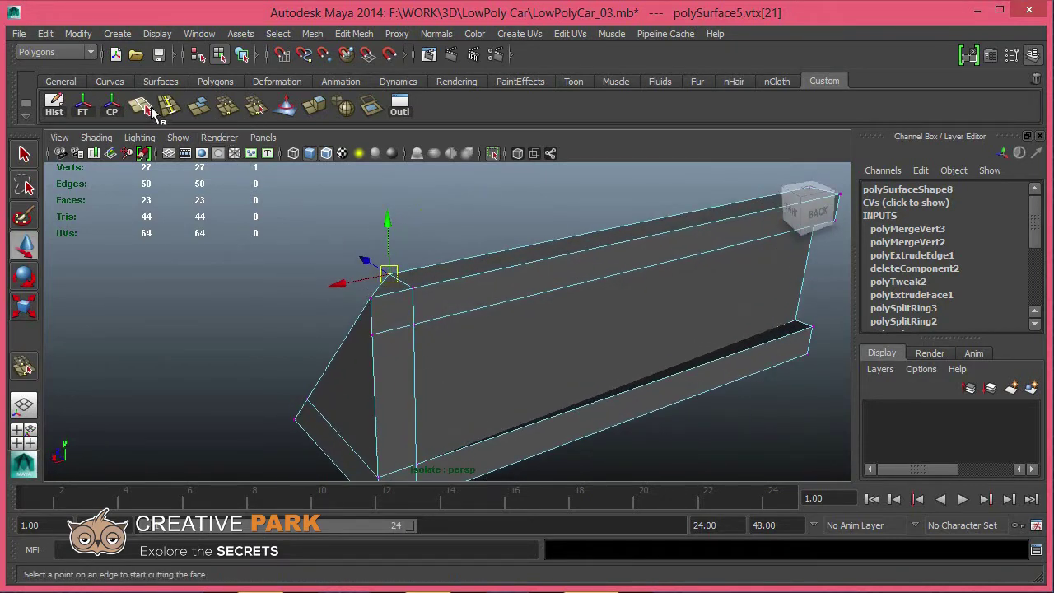
{"action": "key", "text": "Return"}
{"action": "key", "text": "w"}
{"action": "left_click", "coordinate": [411, 303]}
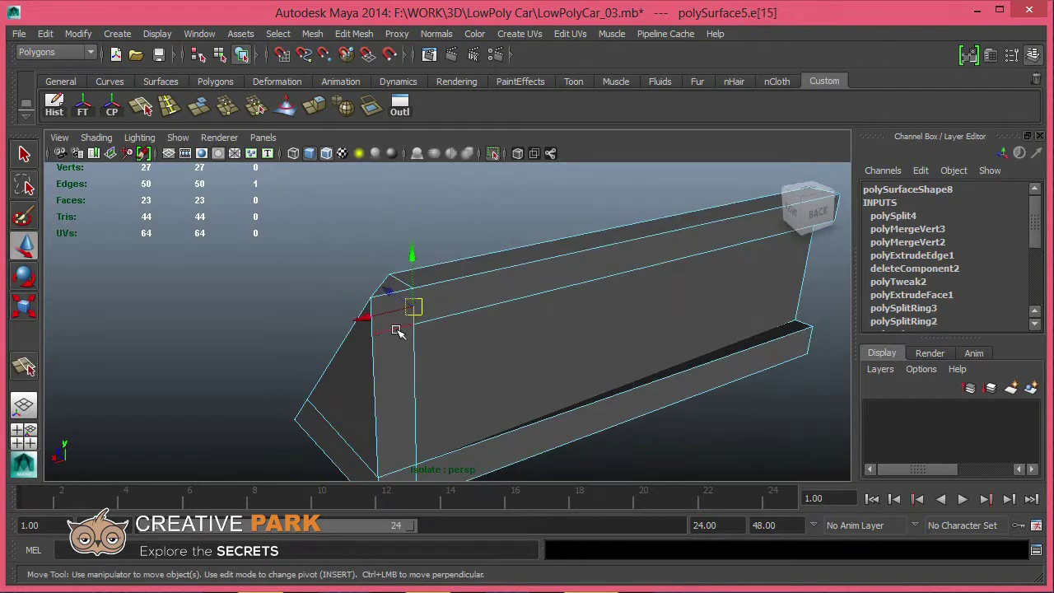
{"action": "key", "text": "ctrl+BackSpace"}
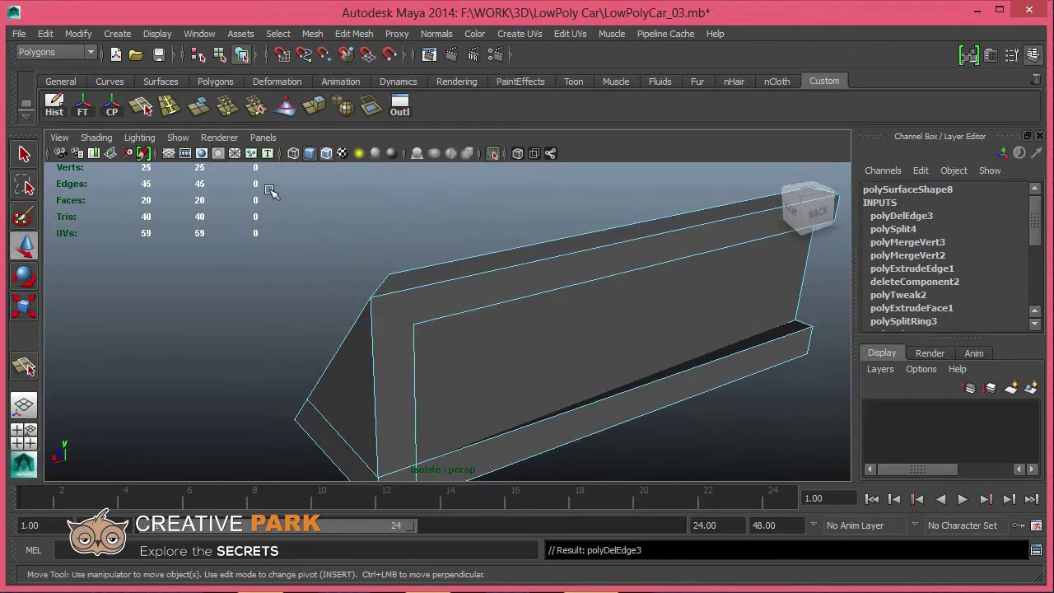
{"action": "left_click", "coordinate": [491, 153]}
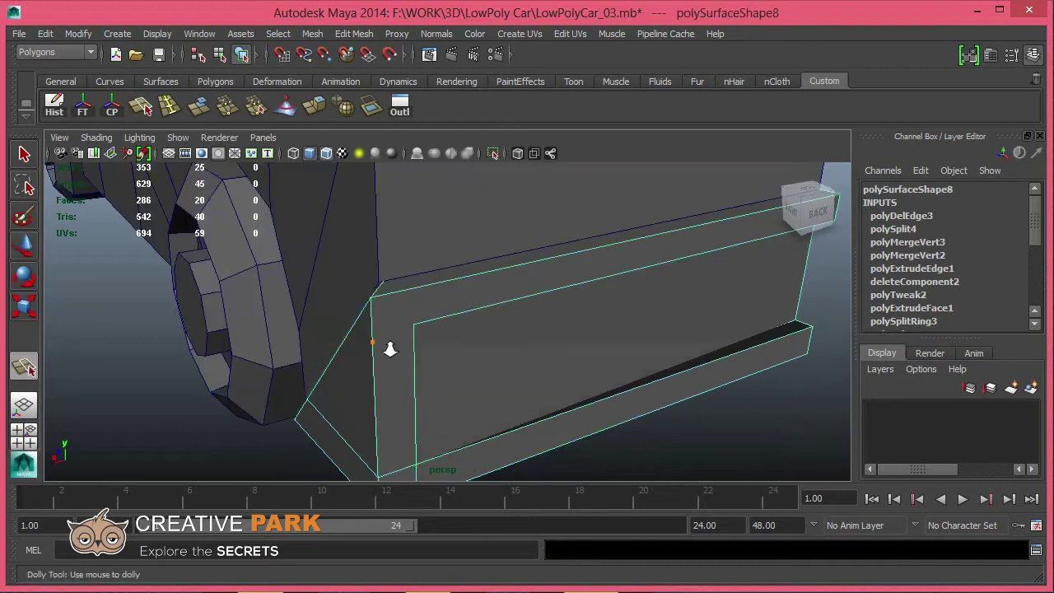
{"action": "scroll", "coordinate": [387, 348], "scroll_direction": "up", "scroll_amount": 1}
Step: Cut a second split line across the inner face, then hide the pillar piece
{"action": "key", "text": "Return"}
{"action": "left_click_drag", "start_coordinate": [415, 357], "coordinate": [463, 323], "text": "alt"}
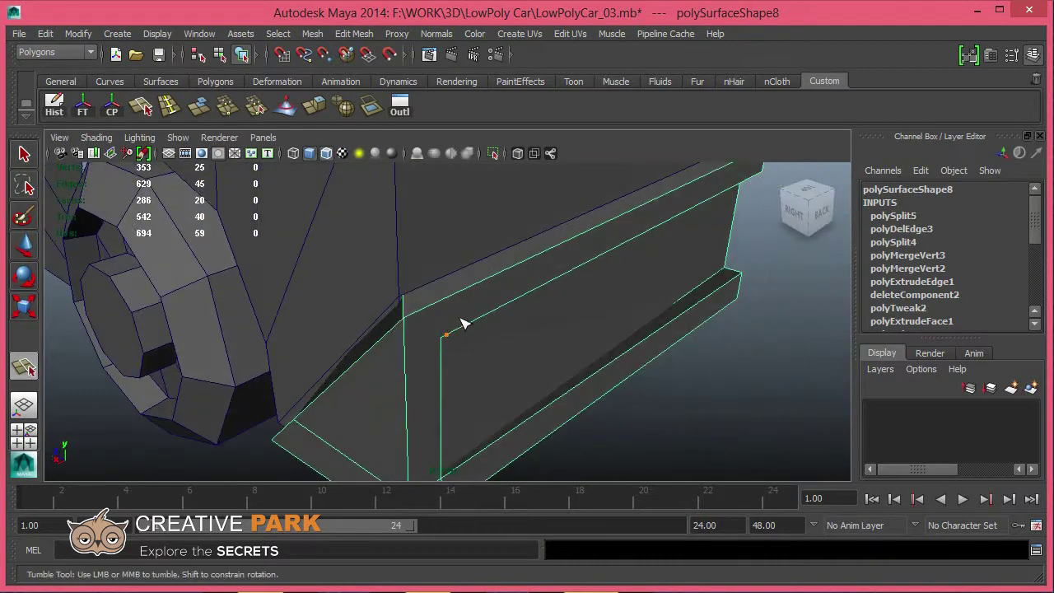
{"action": "key", "text": "w"}
{"action": "key", "text": "F8"}
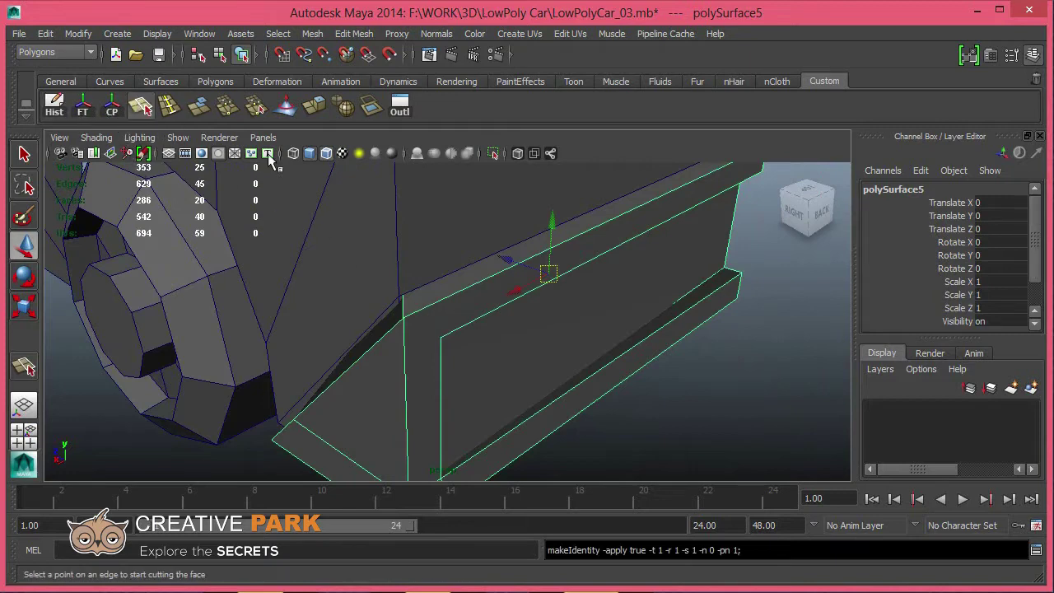
{"action": "left_click", "coordinate": [404, 317]}
{"action": "key", "text": "Return"}
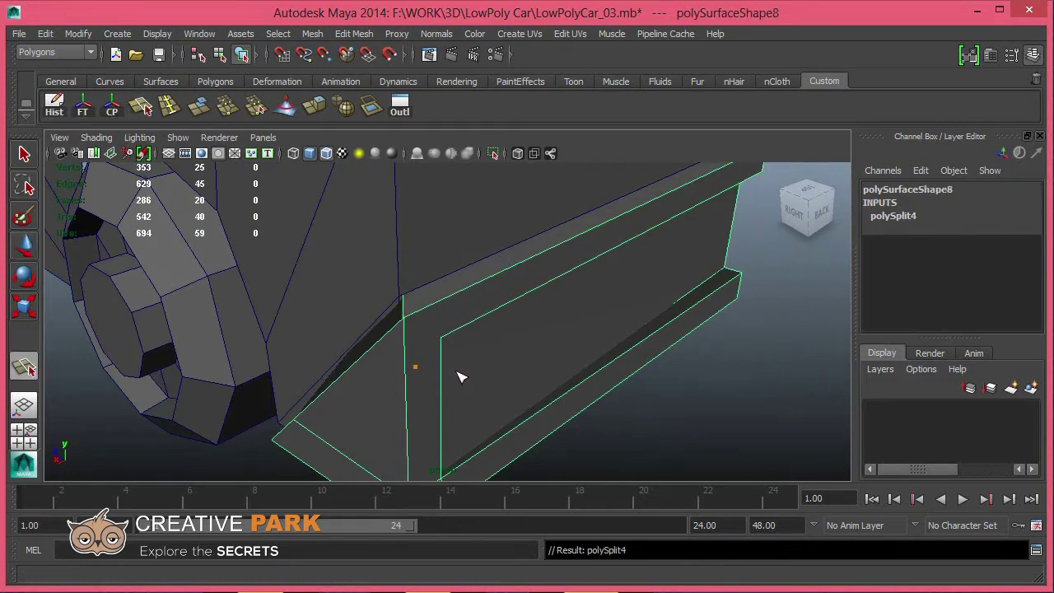
{"action": "mouse_move", "coordinate": [459, 376]}
{"action": "right_mouse_down", "text": "alt"}
{"action": "mouse_move", "coordinate": [424, 400]}
{"action": "mouse_move", "coordinate": [436, 392]}
{"action": "right_mouse_up", "text": "alt"}
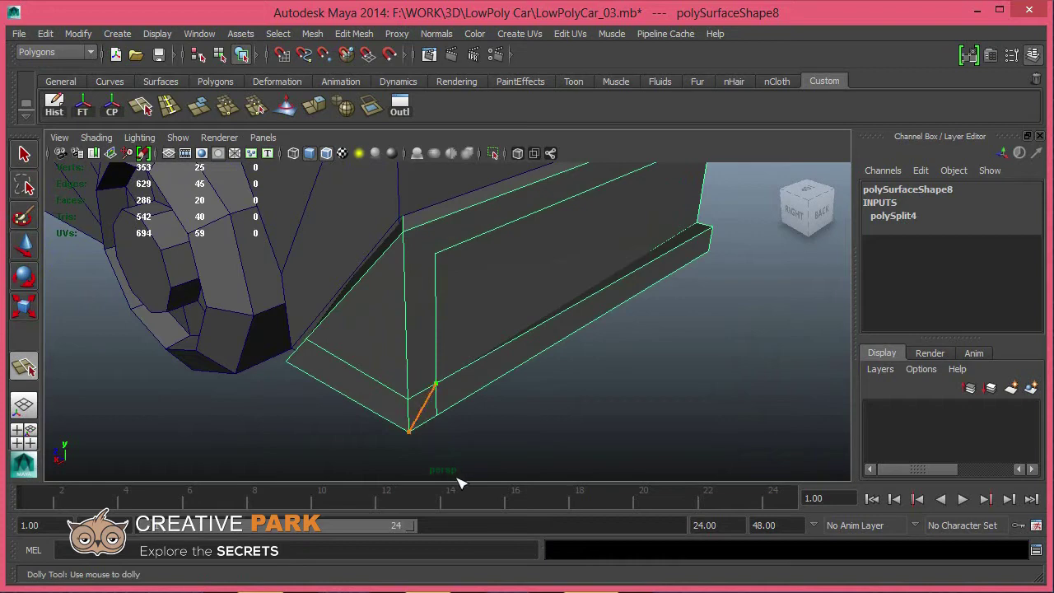
{"action": "key", "text": "Return"}
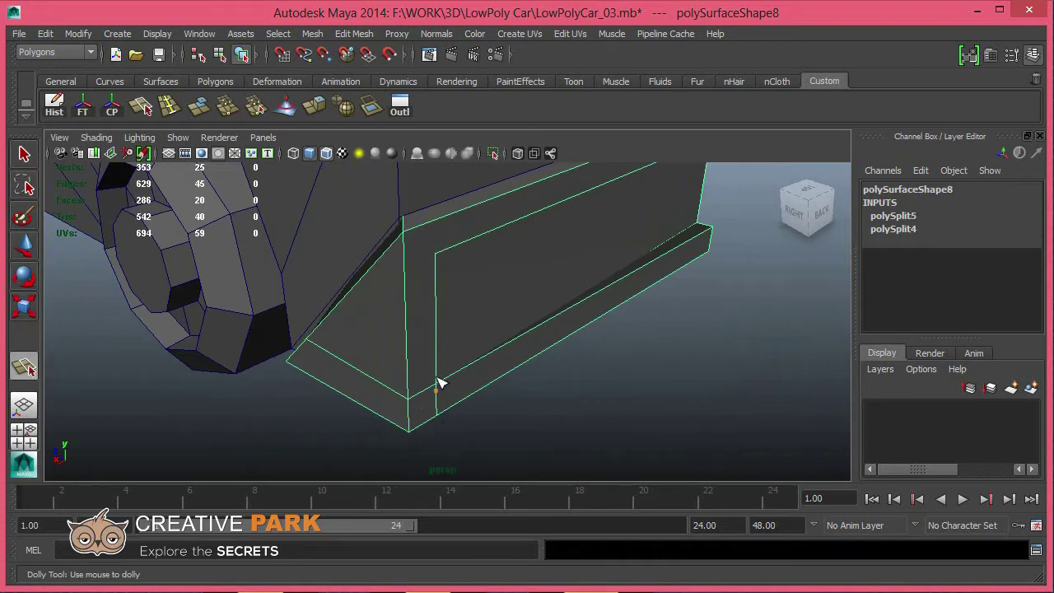
{"action": "key", "text": "w"}
{"action": "left_click_drag", "start_coordinate": [506, 377], "coordinate": [427, 338], "text": "alt"}
{"action": "left_click_drag", "start_coordinate": [504, 299], "coordinate": [494, 306], "text": "alt"}
{"action": "key", "text": "Delete"}
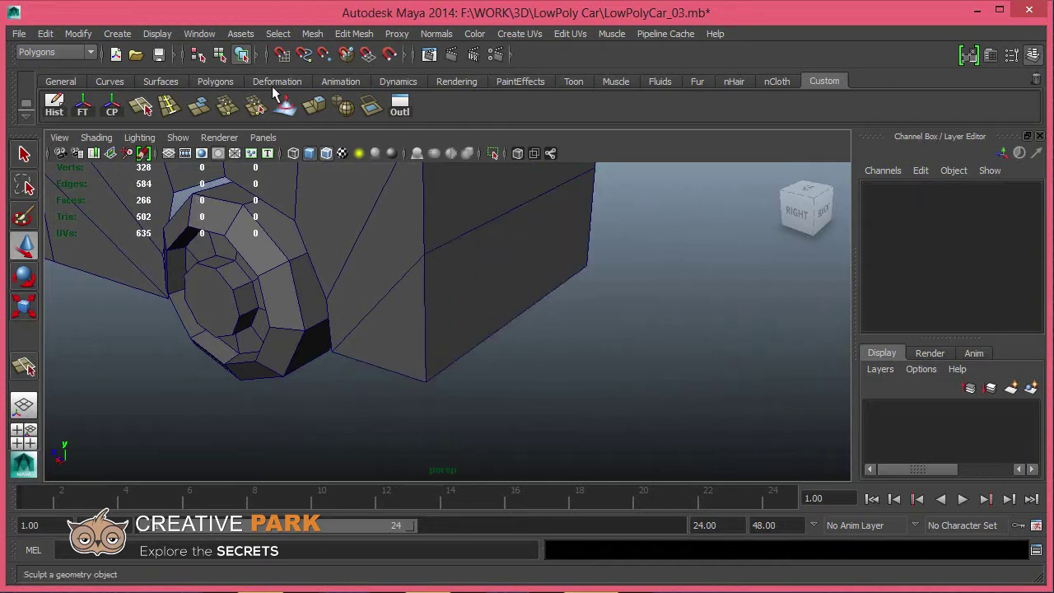
Step: Draw a long, thin interactive polygon cube flat on the grid
{"action": "left_click", "coordinate": [215, 81]}
{"action": "left_click", "coordinate": [85, 106]}
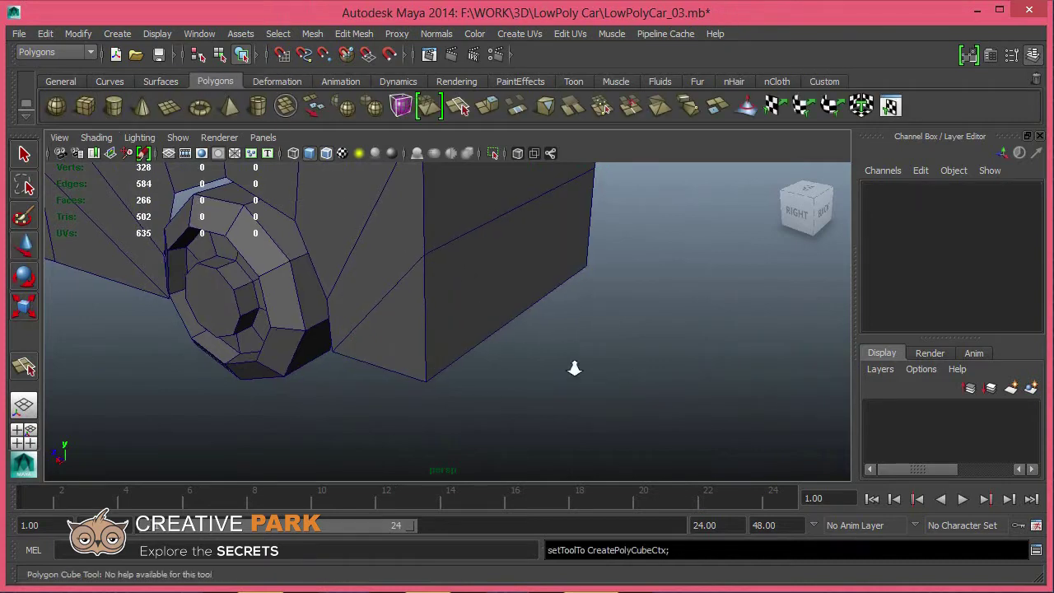
{"action": "mouse_move", "coordinate": [428, 346]}
{"action": "left_mouse_down", "text": "alt"}
{"action": "mouse_move", "coordinate": [480, 395]}
{"action": "mouse_move", "coordinate": [654, 293]}
{"action": "left_mouse_up", "text": "alt"}
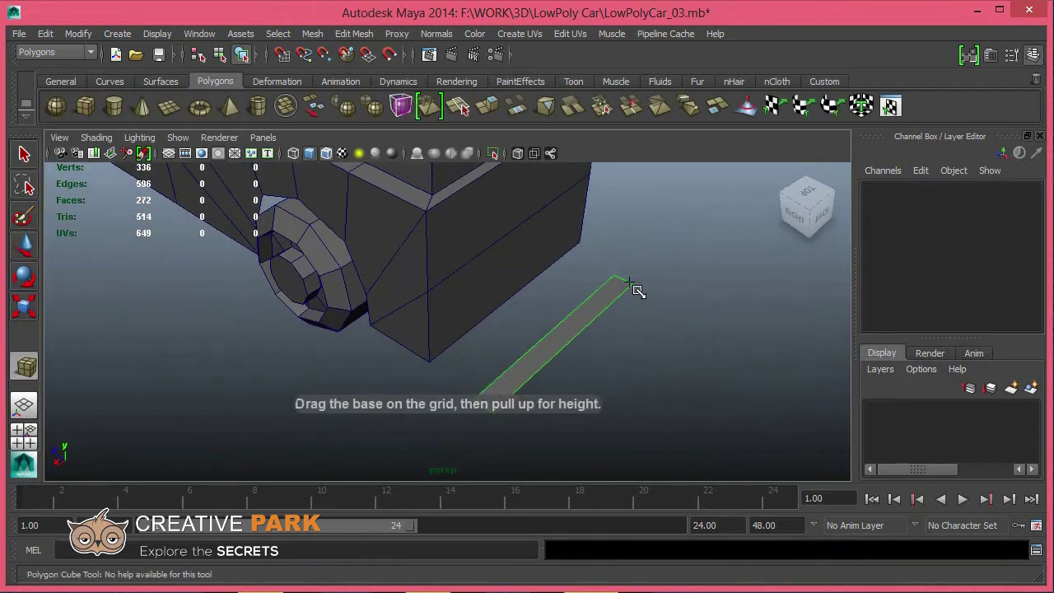
{"action": "mouse_move", "coordinate": [622, 285]}
{"action": "left_mouse_down"}
{"action": "mouse_move", "coordinate": [628, 329]}
{"action": "mouse_move", "coordinate": [480, 315]}
{"action": "mouse_move", "coordinate": [435, 291]}
{"action": "left_mouse_up"}
{"action": "key", "text": "w"}
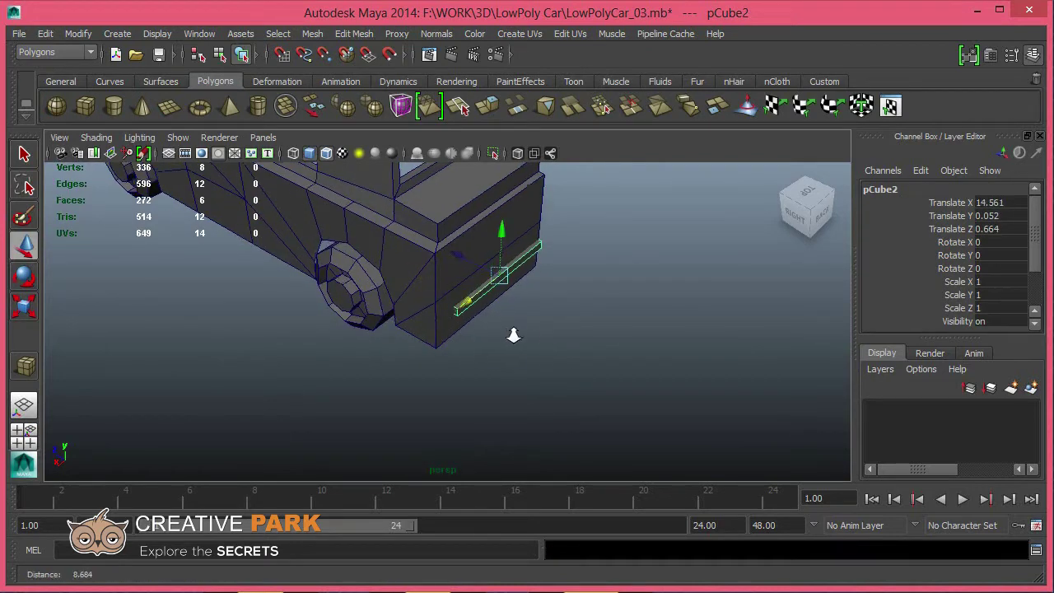
Step: Raise pCube2 onto the car's lower side at translate 14.561, 0.225, 0.664
{"action": "left_click_drag", "start_coordinate": [476, 297], "coordinate": [492, 320], "text": "alt"}
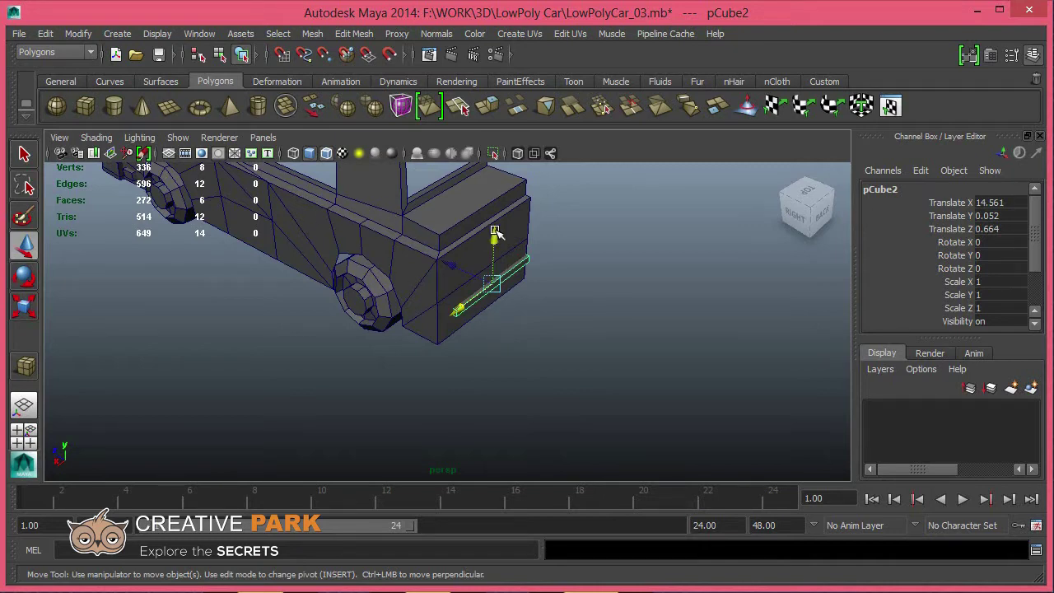
{"action": "left_click_drag", "start_coordinate": [494, 232], "coordinate": [497, 219]}
{"action": "key", "text": "f"}
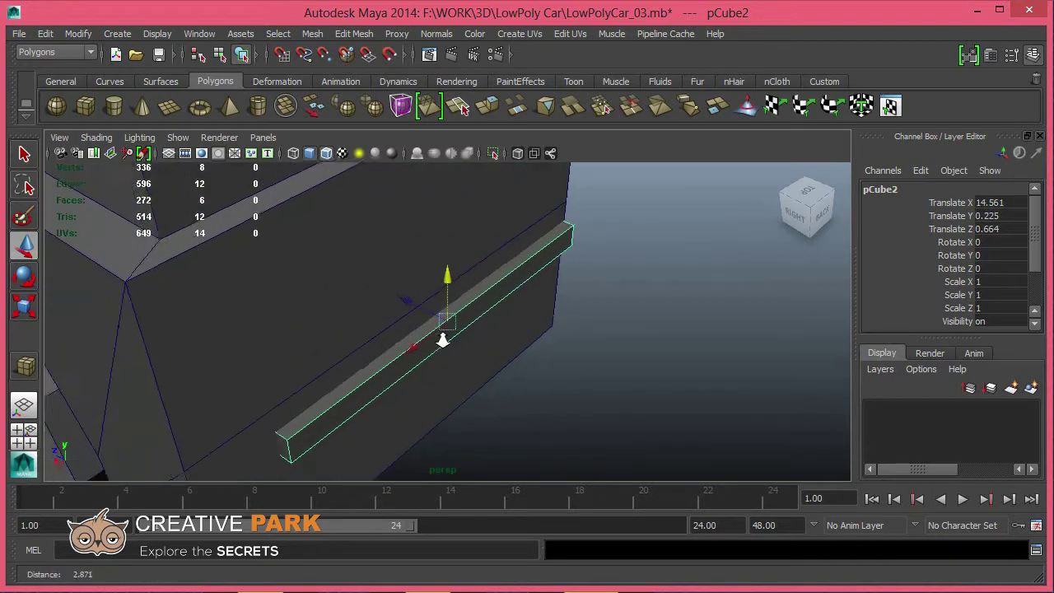
{"action": "mouse_move", "coordinate": [233, 358]}
{"action": "left_mouse_down", "text": "alt"}
{"action": "mouse_move", "coordinate": [346, 423]}
{"action": "mouse_move", "coordinate": [349, 381]}
{"action": "mouse_move", "coordinate": [370, 395]}
{"action": "mouse_move", "coordinate": [517, 321]}
{"action": "left_mouse_up", "text": "alt"}
{"action": "left_click", "coordinate": [477, 245]}
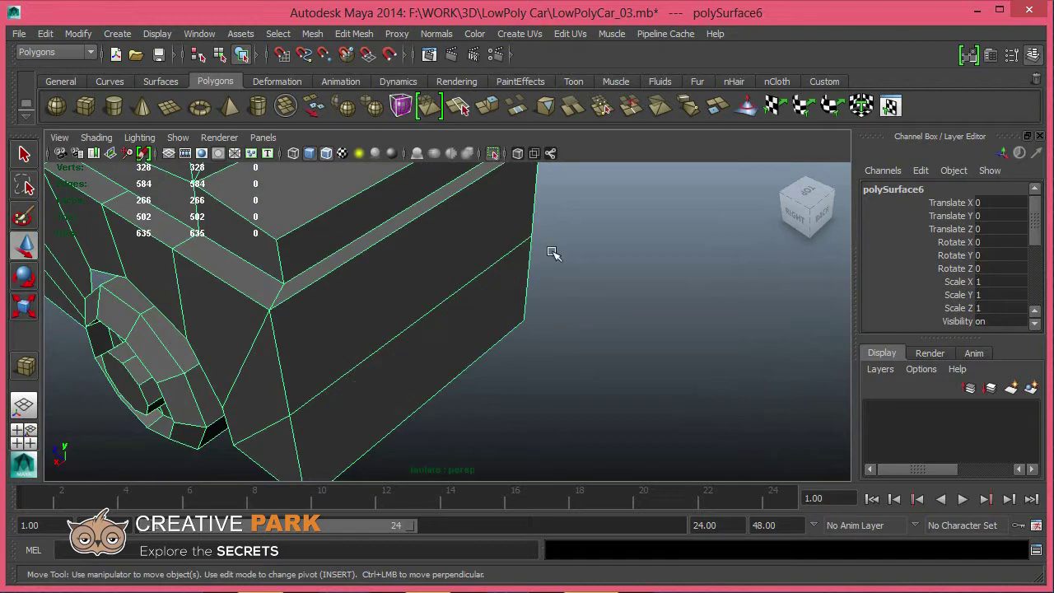
{"action": "left_click", "coordinate": [492, 153]}
{"action": "left_click", "coordinate": [647, 322]}
{"action": "left_click", "coordinate": [516, 269]}
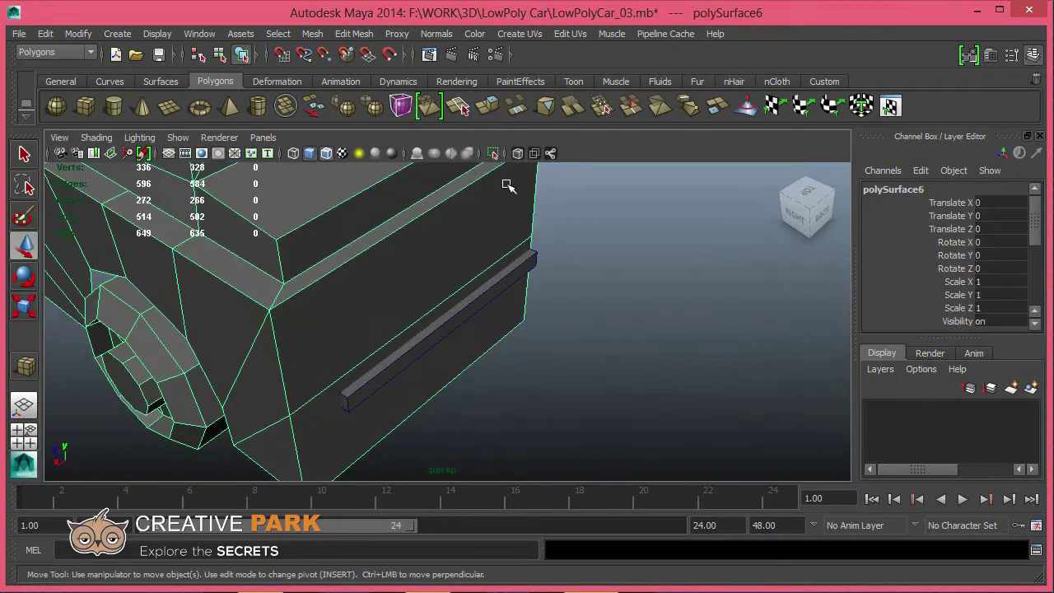
{"action": "left_click", "coordinate": [543, 259]}
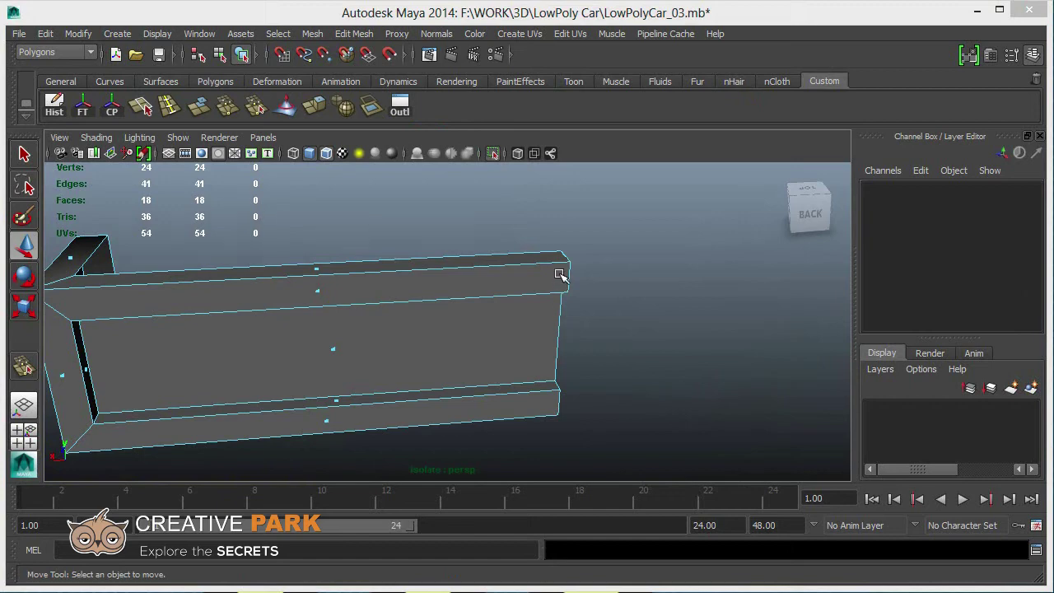
Step: Lower the bumper bar's top vertices so it sits neatly against the car body
{"action": "left_click", "coordinate": [560, 317]}
{"action": "key", "text": "ctrl+z"}
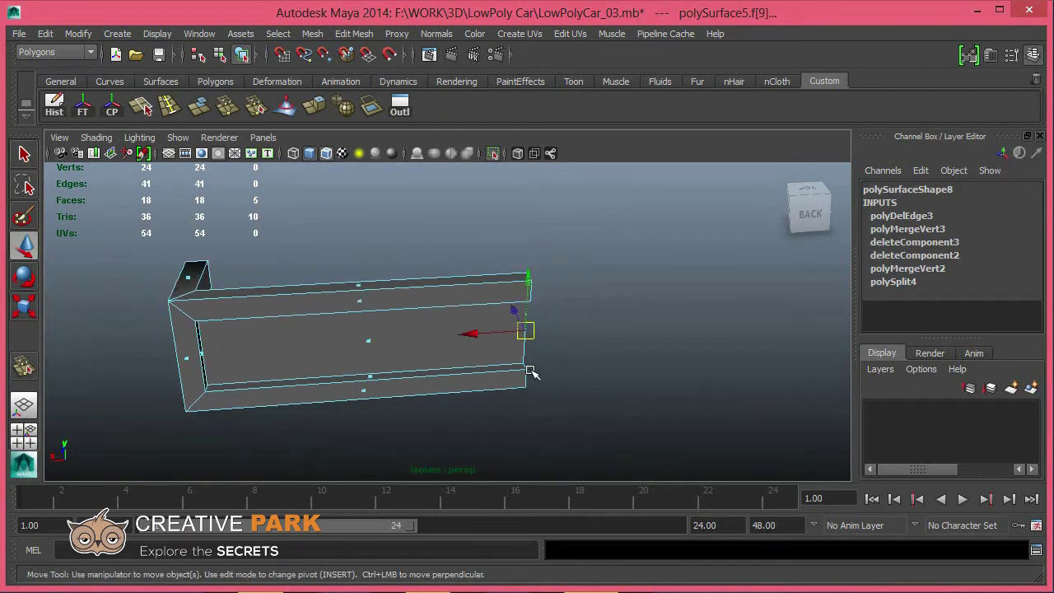
{"action": "left_click", "coordinate": [493, 153]}
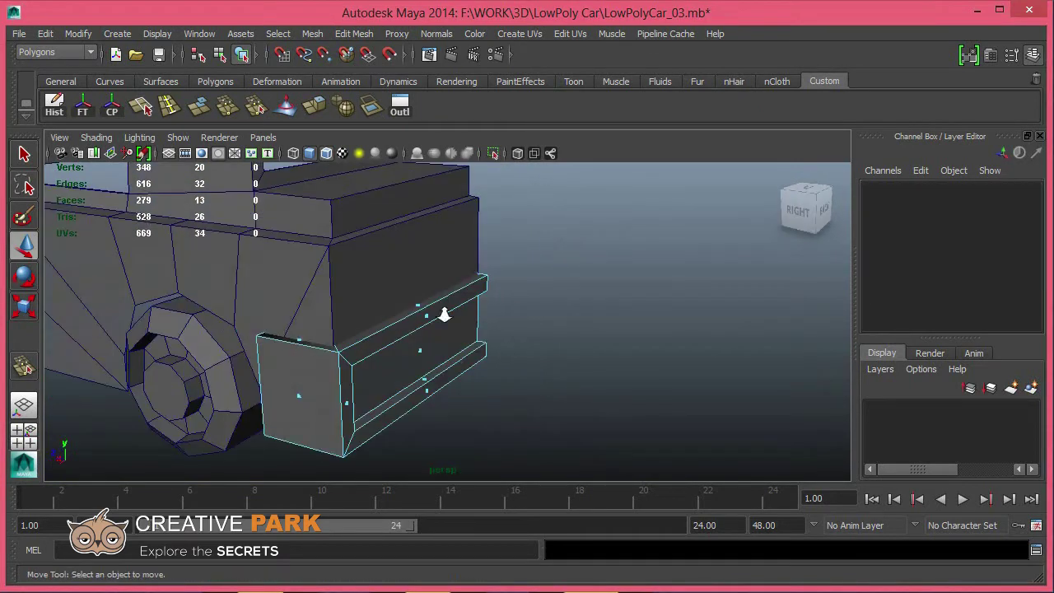
{"action": "left_click_drag", "start_coordinate": [586, 289], "coordinate": [402, 327], "text": "alt"}
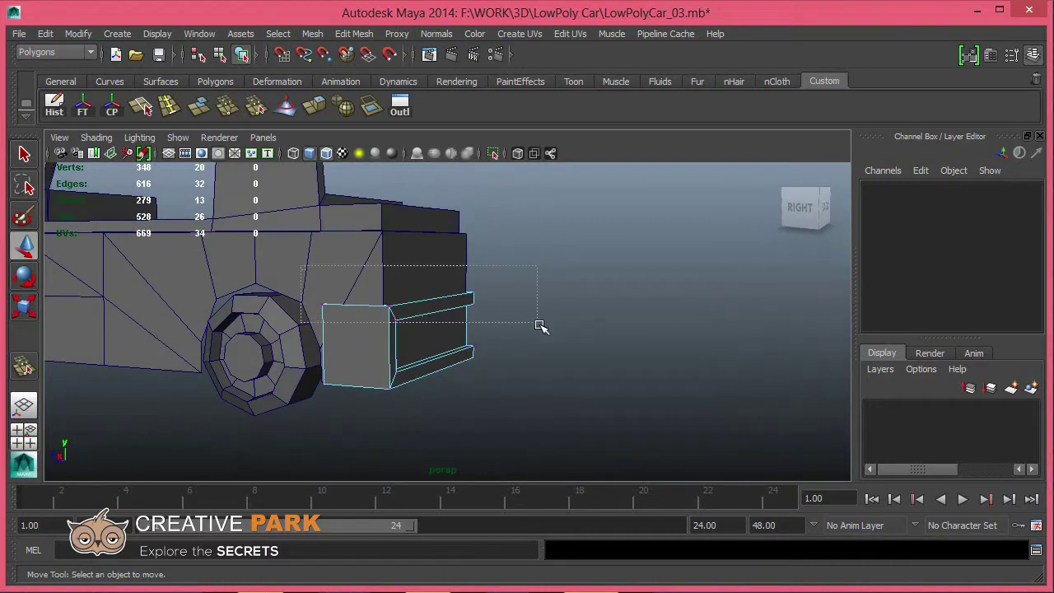
{"action": "left_click_drag", "start_coordinate": [539, 325], "coordinate": [540, 325]}
{"action": "left_click_drag", "start_coordinate": [409, 252], "coordinate": [412, 272]}
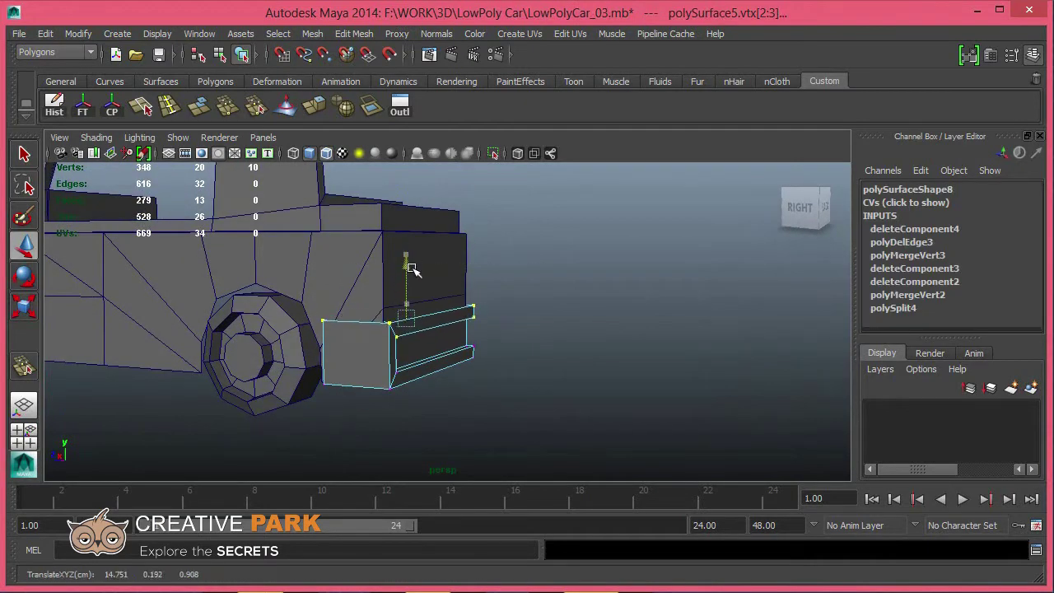
{"action": "mouse_move", "coordinate": [420, 314]}
{"action": "left_mouse_down", "text": "alt"}
{"action": "mouse_move", "coordinate": [369, 346]}
{"action": "mouse_move", "coordinate": [354, 312]}
{"action": "left_mouse_up", "text": "alt"}
{"action": "mouse_move", "coordinate": [409, 333]}
{"action": "left_mouse_down", "text": "alt"}
{"action": "mouse_move", "coordinate": [365, 377]}
{"action": "mouse_move", "coordinate": [426, 364]}
{"action": "left_mouse_up", "text": "alt"}
Step: Isolate the whole bumper bar to inspect it alone, then bring the rest of the car back
{"action": "key", "text": "F8"}
{"action": "mouse_move", "coordinate": [463, 327]}
{"action": "left_mouse_down", "text": "alt"}
{"action": "mouse_move", "coordinate": [392, 297]}
{"action": "mouse_move", "coordinate": [482, 353]}
{"action": "mouse_move", "coordinate": [510, 330]}
{"action": "left_mouse_up", "text": "alt"}
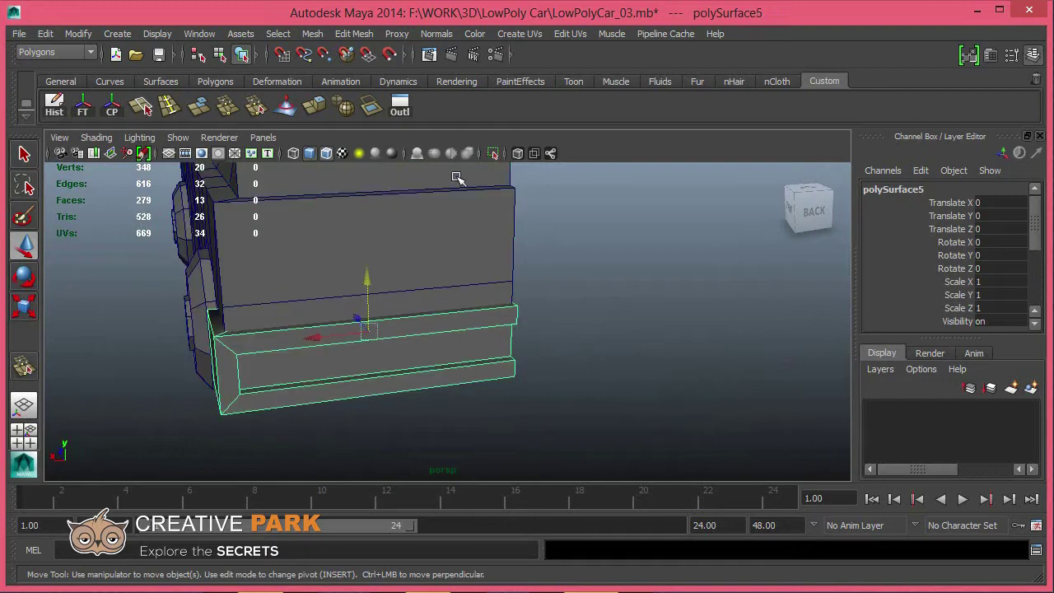
{"action": "left_click", "coordinate": [493, 154]}
{"action": "mouse_move", "coordinate": [388, 299]}
{"action": "left_mouse_down", "text": "alt"}
{"action": "mouse_move", "coordinate": [178, 297]}
{"action": "mouse_move", "coordinate": [414, 303]}
{"action": "mouse_move", "coordinate": [486, 189]}
{"action": "mouse_move", "coordinate": [612, 371]}
{"action": "mouse_move", "coordinate": [527, 349]}
{"action": "left_mouse_up", "text": "alt"}
{"action": "left_click", "coordinate": [493, 154]}
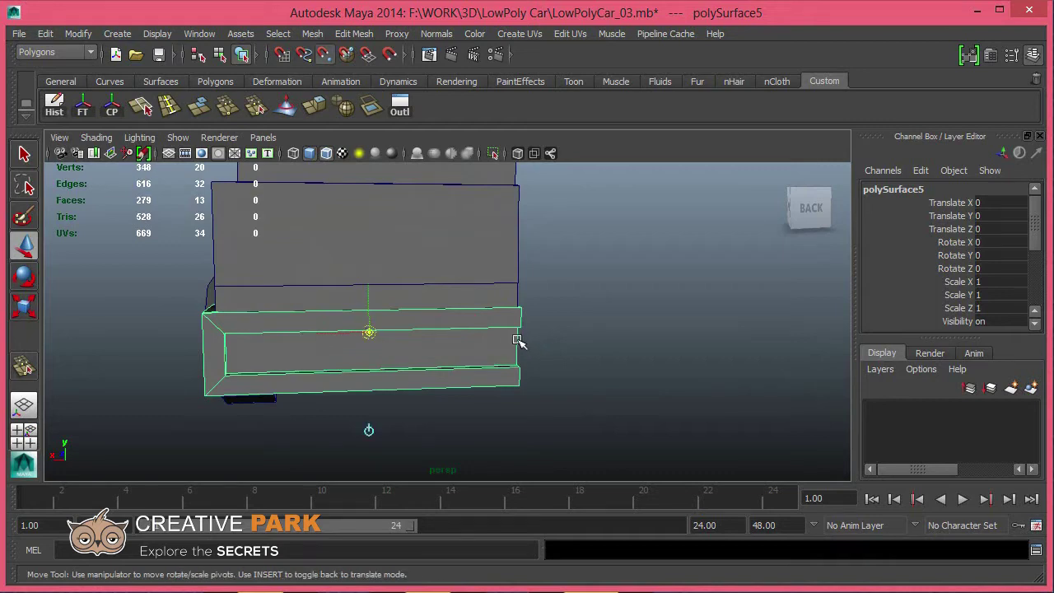
Step: Deselect the bumper bar and select the car body mesh from the front
{"action": "scroll", "coordinate": [515, 363], "scroll_direction": "down", "scroll_amount": 5}
{"action": "mouse_move", "coordinate": [515, 362]}
{"action": "left_mouse_down", "text": "alt"}
{"action": "mouse_move", "coordinate": [564, 377]}
{"action": "mouse_move", "coordinate": [393, 406]}
{"action": "left_mouse_up", "text": "alt"}
{"action": "left_click", "coordinate": [393, 406]}
{"action": "scroll", "coordinate": [318, 354], "scroll_direction": "up", "scroll_amount": 5}
{"action": "mouse_move", "coordinate": [318, 353]}
{"action": "left_mouse_down", "text": "alt"}
{"action": "mouse_move", "coordinate": [404, 322]}
{"action": "mouse_move", "coordinate": [422, 299]}
{"action": "mouse_move", "coordinate": [461, 301]}
{"action": "mouse_move", "coordinate": [365, 292]}
{"action": "left_mouse_up", "text": "alt"}
{"action": "left_click", "coordinate": [423, 298]}
Step: Copy one headlight's faces into a separate piece with Edit Mesh > Duplicate Face
{"action": "scroll", "coordinate": [364, 291], "scroll_direction": "up", "scroll_amount": 3}
{"action": "scroll", "coordinate": [496, 383], "scroll_direction": "up", "scroll_amount": 3}
{"action": "scroll", "coordinate": [495, 383], "scroll_direction": "up", "scroll_amount": 2}
{"action": "key", "text": "F11"}
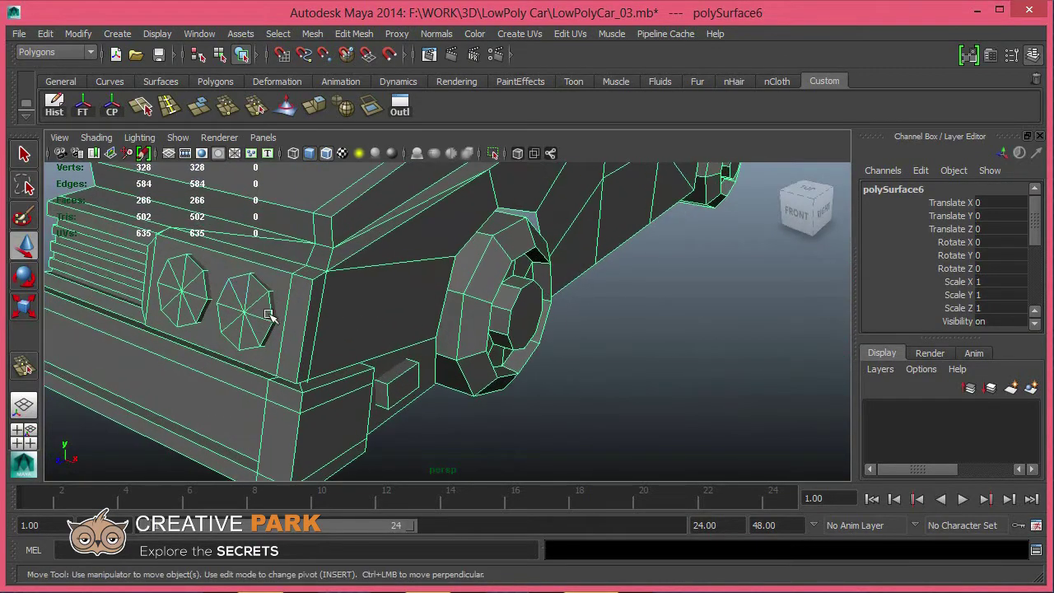
{"action": "left_click", "coordinate": [257, 295]}
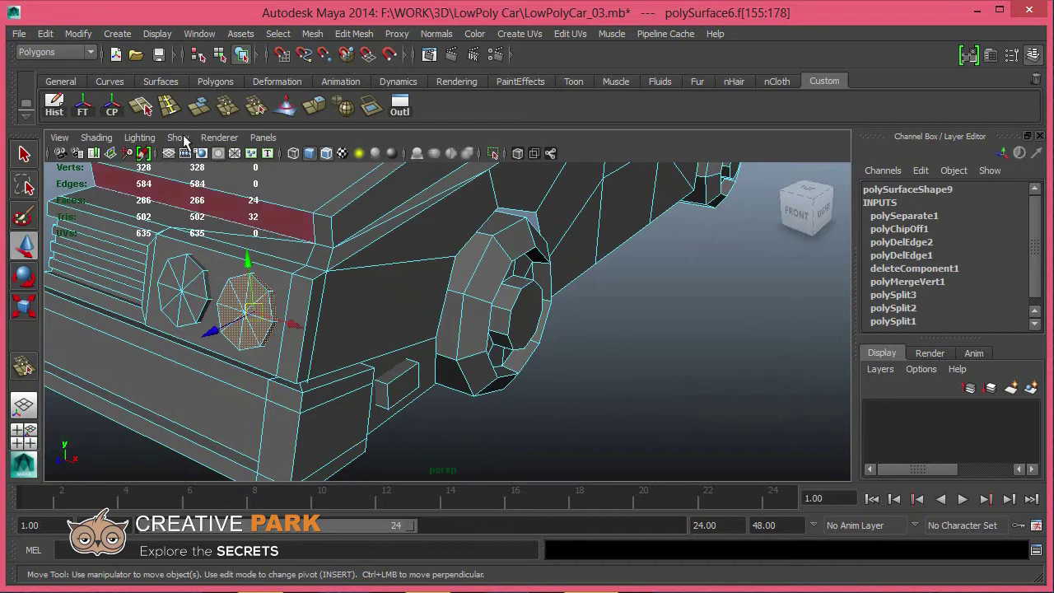
{"action": "left_click", "coordinate": [346, 34]}
{"action": "left_click", "coordinate": [395, 381]}
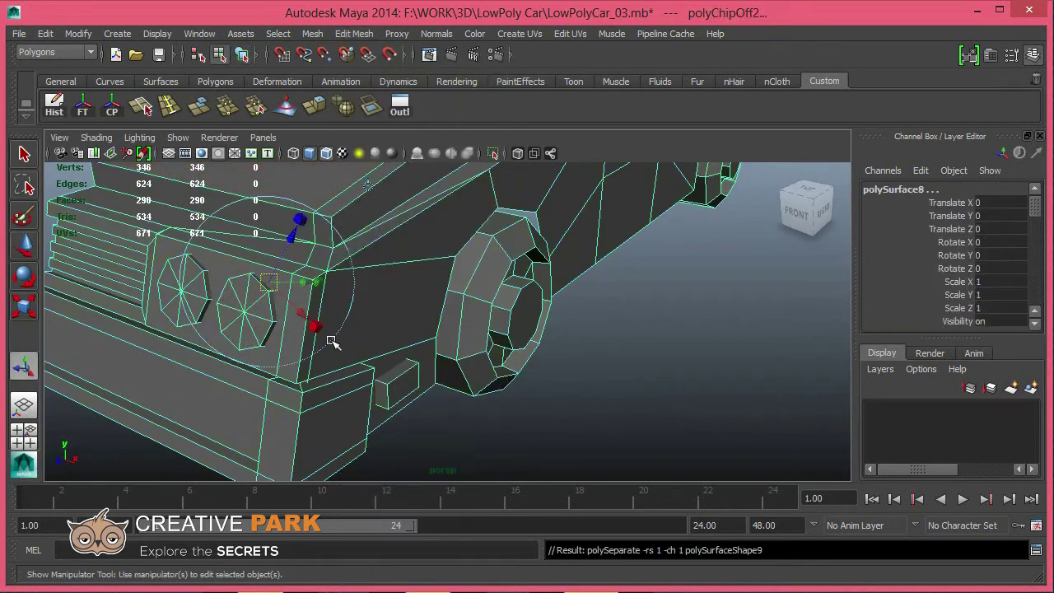
Step: Select the headlight copy and move it toward the car's rear
{"action": "left_click", "coordinate": [255, 290]}
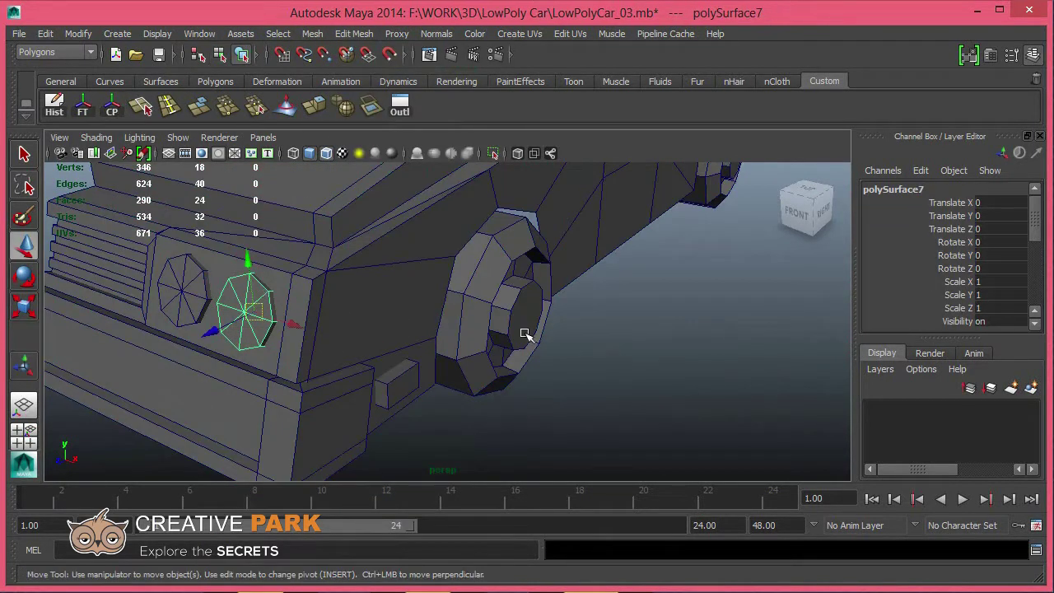
{"action": "right_click_drag", "start_coordinate": [525, 333], "coordinate": [113, 277], "text": "alt"}
{"action": "left_click_drag", "start_coordinate": [113, 278], "coordinate": [367, 311], "text": "alt"}
{"action": "middle_click_drag", "start_coordinate": [448, 318], "coordinate": [462, 318]}
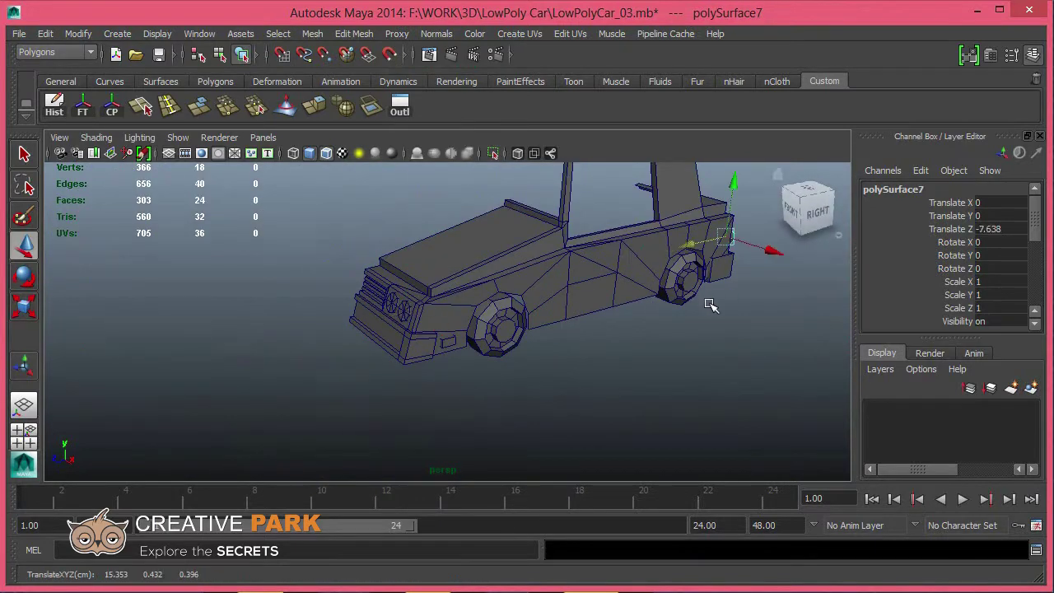
{"action": "left_click_drag", "start_coordinate": [710, 305], "coordinate": [684, 288], "text": "alt"}
{"action": "key", "text": "f"}
{"action": "right_click_drag", "start_coordinate": [494, 296], "coordinate": [442, 278], "text": "alt"}
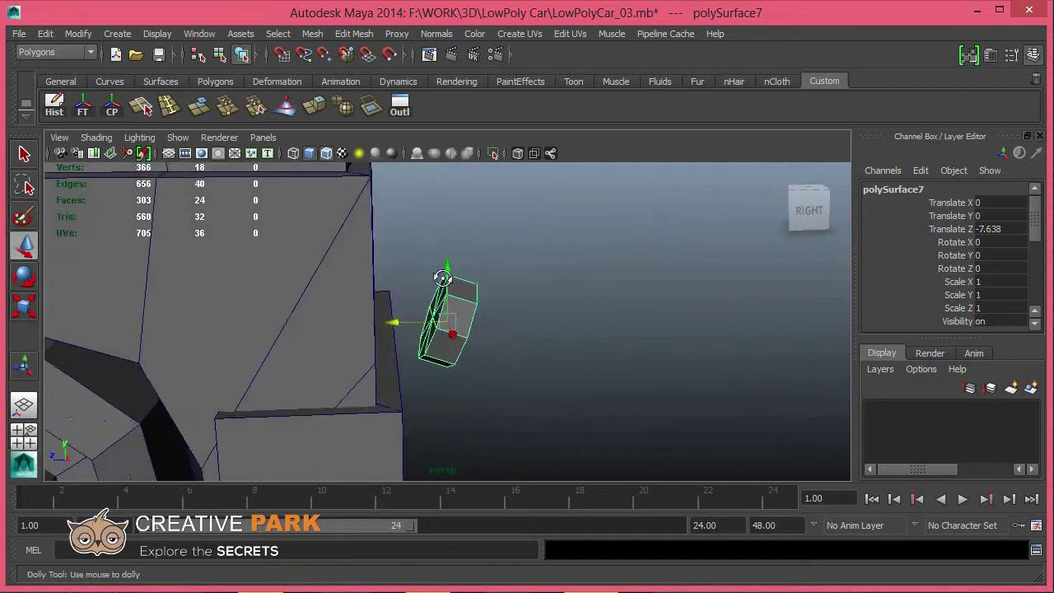
{"action": "left_click_drag", "start_coordinate": [443, 279], "coordinate": [499, 290], "text": "alt"}
Step: Tilt the headlight piece to match the rear panel and move it up against it
{"action": "key", "text": "e"}
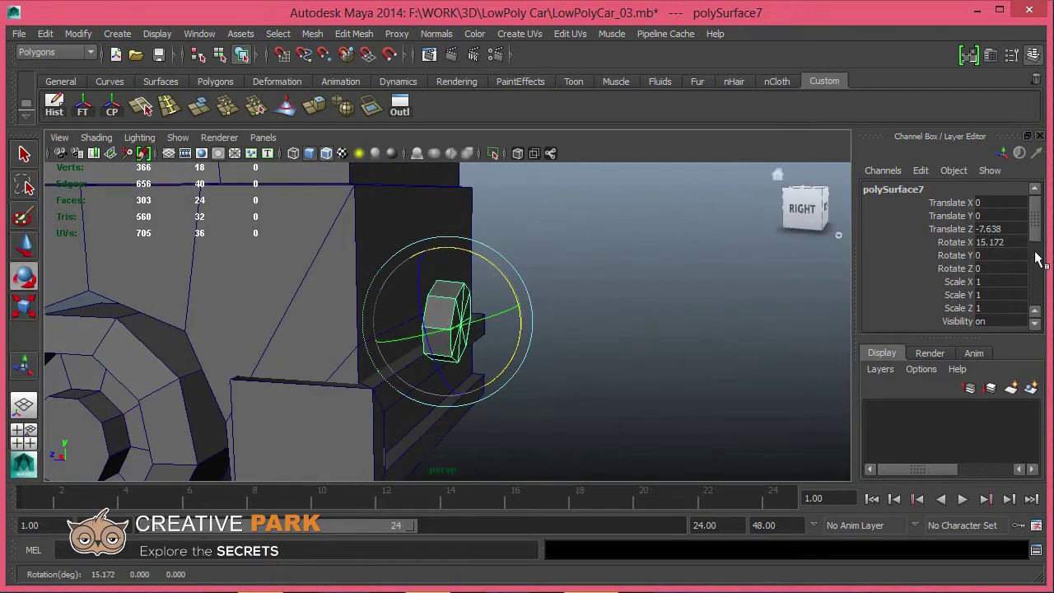
{"action": "left_click_drag", "start_coordinate": [793, 283], "coordinate": [483, 325], "text": "alt"}
{"action": "key", "text": "ctrl+z"}
{"action": "key", "text": "w"}
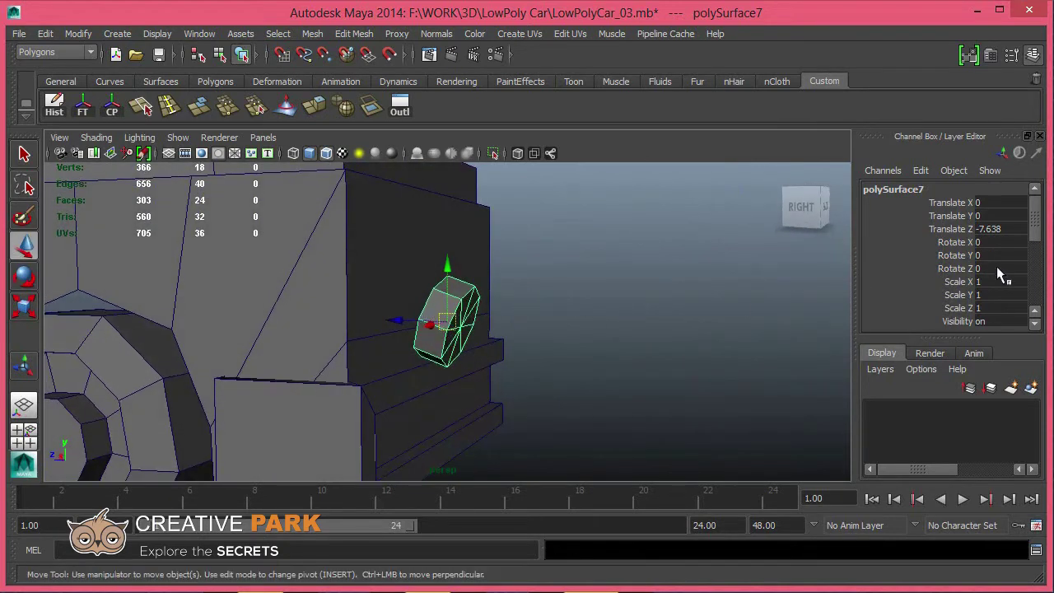
{"action": "key", "text": "e"}
{"action": "left_click_drag", "start_coordinate": [512, 289], "coordinate": [490, 266]}
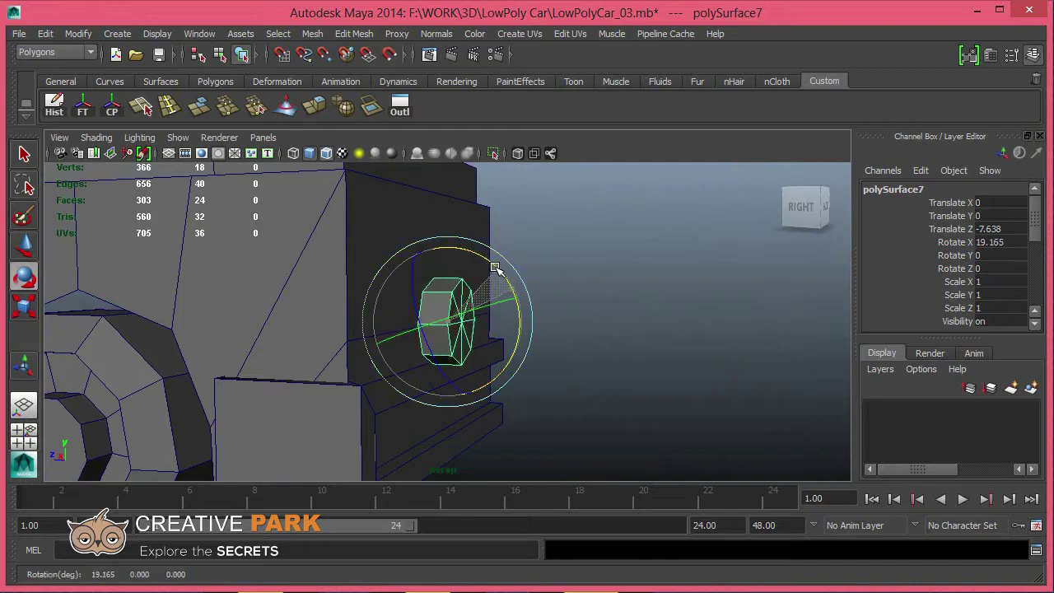
{"action": "key", "text": "w"}
{"action": "left_click_drag", "start_coordinate": [436, 370], "coordinate": [378, 277]}
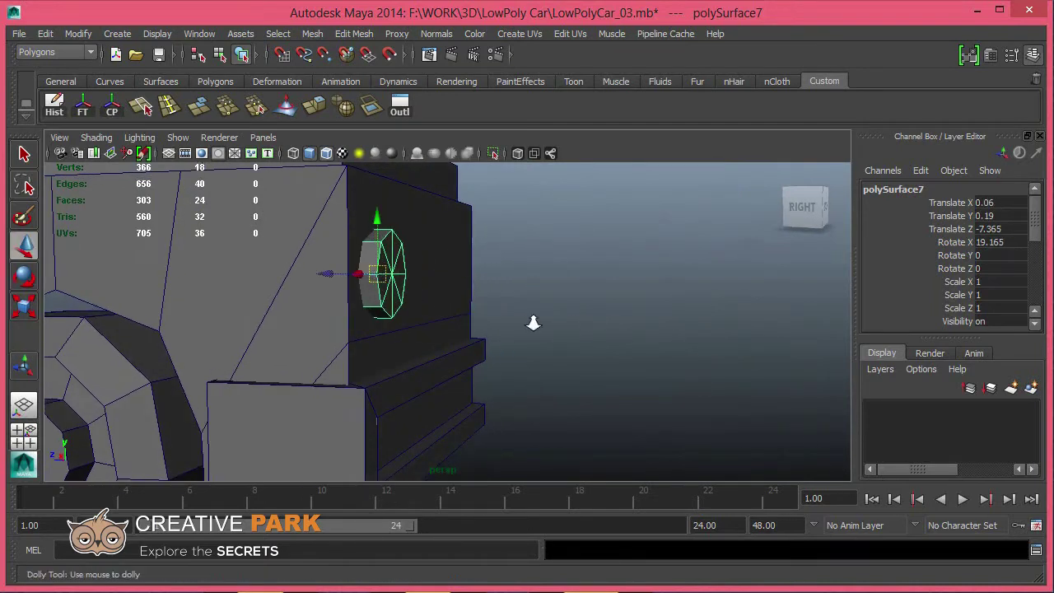
{"action": "left_click_drag", "start_coordinate": [534, 323], "coordinate": [426, 322], "text": "alt"}
{"action": "middle_click_drag", "start_coordinate": [426, 322], "coordinate": [555, 367], "text": "alt"}
{"action": "right_click_drag", "start_coordinate": [452, 320], "coordinate": [561, 363], "text": "alt"}
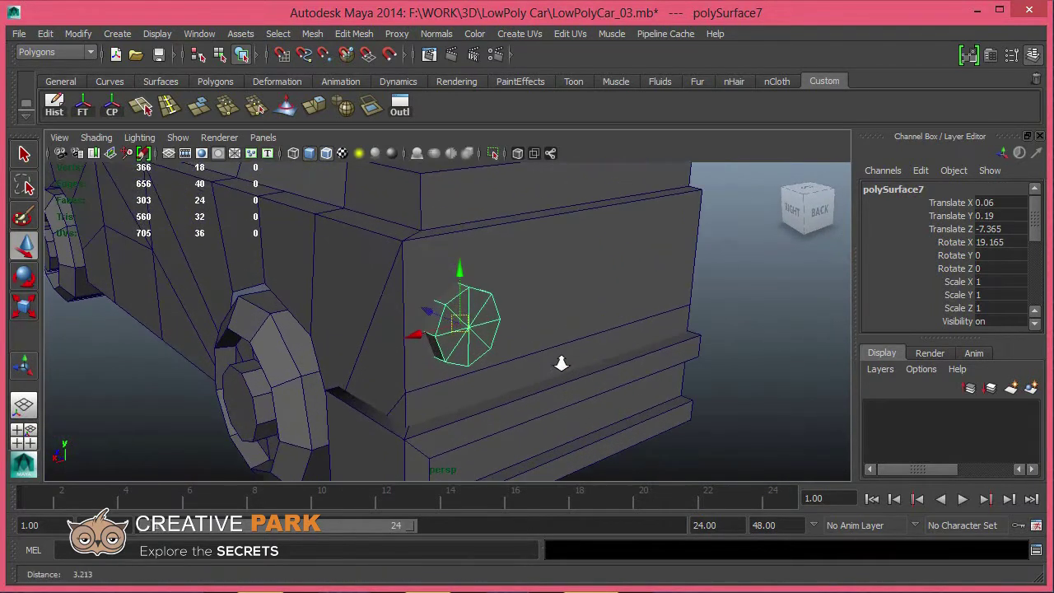
Step: Isolate the headlight piece and rotate it to -180 on X
{"action": "left_click", "coordinate": [494, 154]}
{"action": "mouse_move", "coordinate": [428, 325]}
{"action": "left_mouse_down", "text": "alt"}
{"action": "mouse_move", "coordinate": [482, 340]}
{"action": "mouse_move", "coordinate": [463, 352]}
{"action": "mouse_move", "coordinate": [416, 321]}
{"action": "left_mouse_up", "text": "alt"}
{"action": "left_click", "coordinate": [417, 322]}
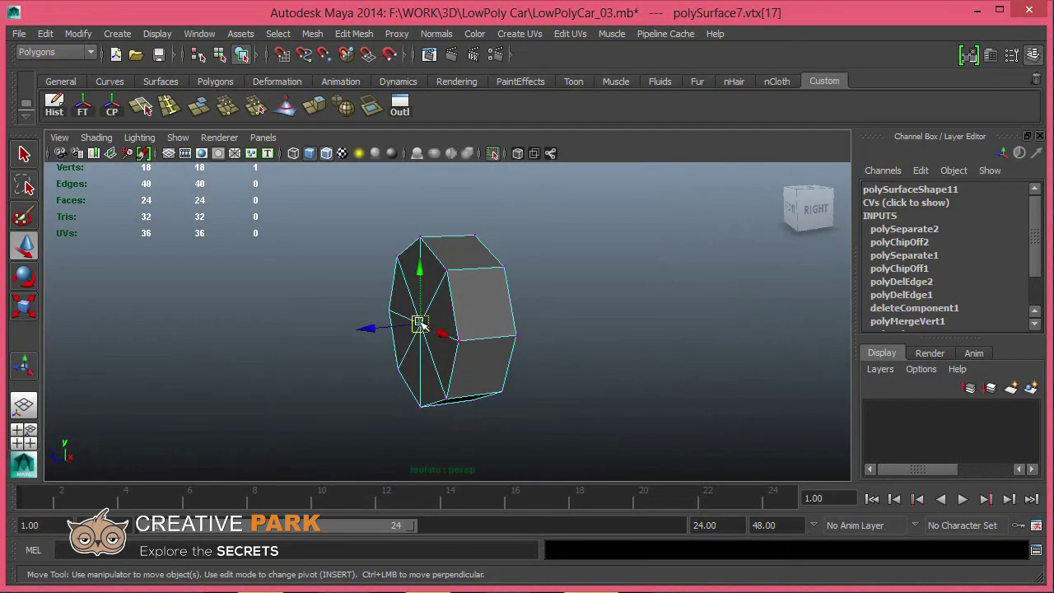
{"action": "key", "text": "F8"}
{"action": "left_click", "coordinate": [472, 277]}
{"action": "key", "text": "e"}
{"action": "mouse_move", "coordinate": [471, 276]}
{"action": "left_mouse_down"}
{"action": "mouse_move", "coordinate": [550, 345]}
{"action": "mouse_move", "coordinate": [482, 372]}
{"action": "left_mouse_up"}
{"action": "key", "text": "w"}
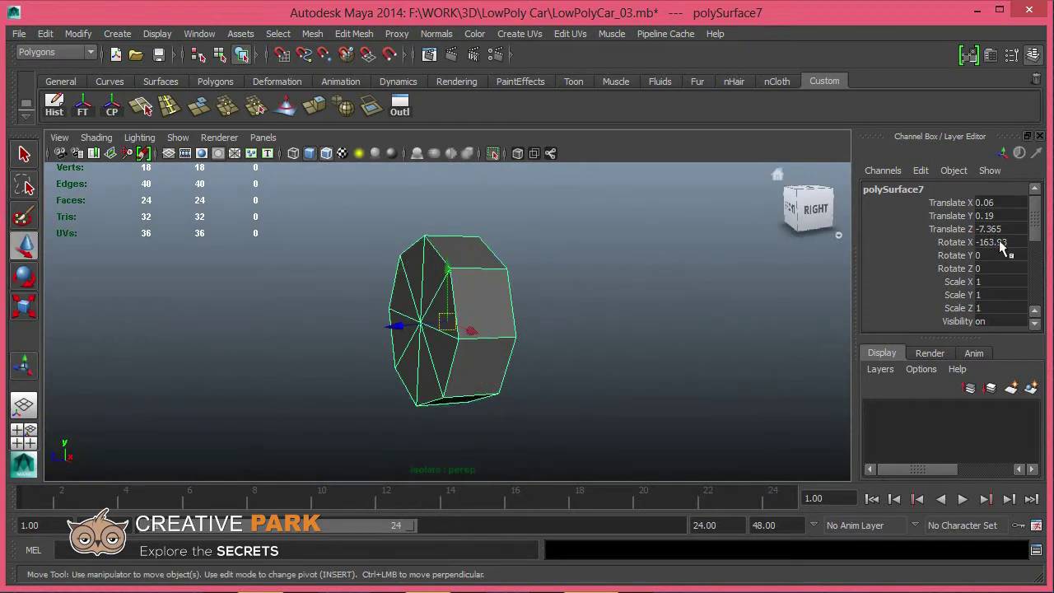
{"action": "type", "text": "-180"}
{"action": "key", "text": "Return"}
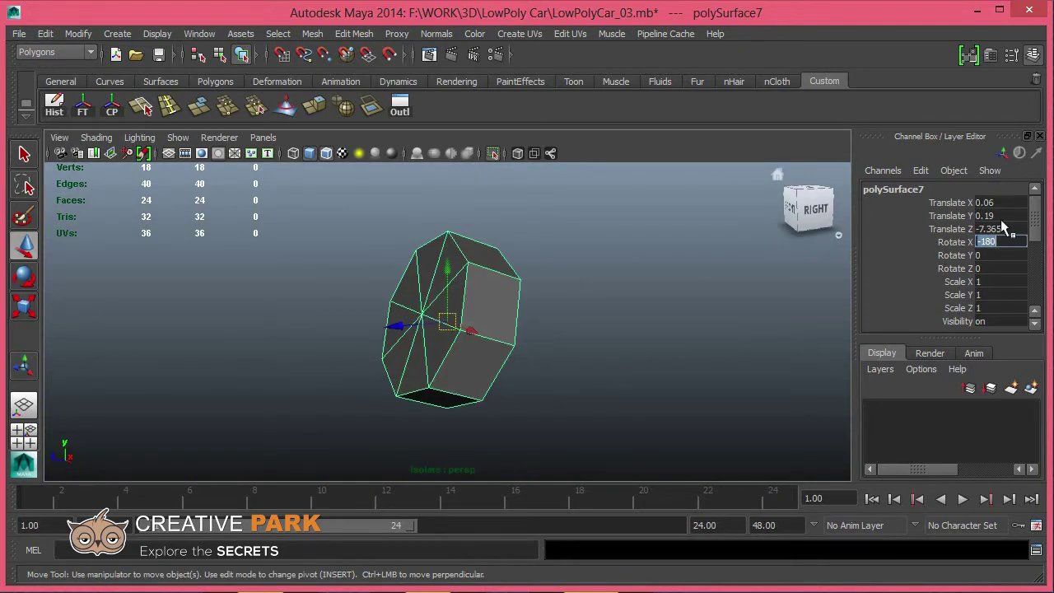
Step: Tilt the headlight piece back to about -160 degrees
{"action": "left_click_drag", "start_coordinate": [503, 311], "coordinate": [490, 306], "text": "alt"}
{"action": "key", "text": "e"}
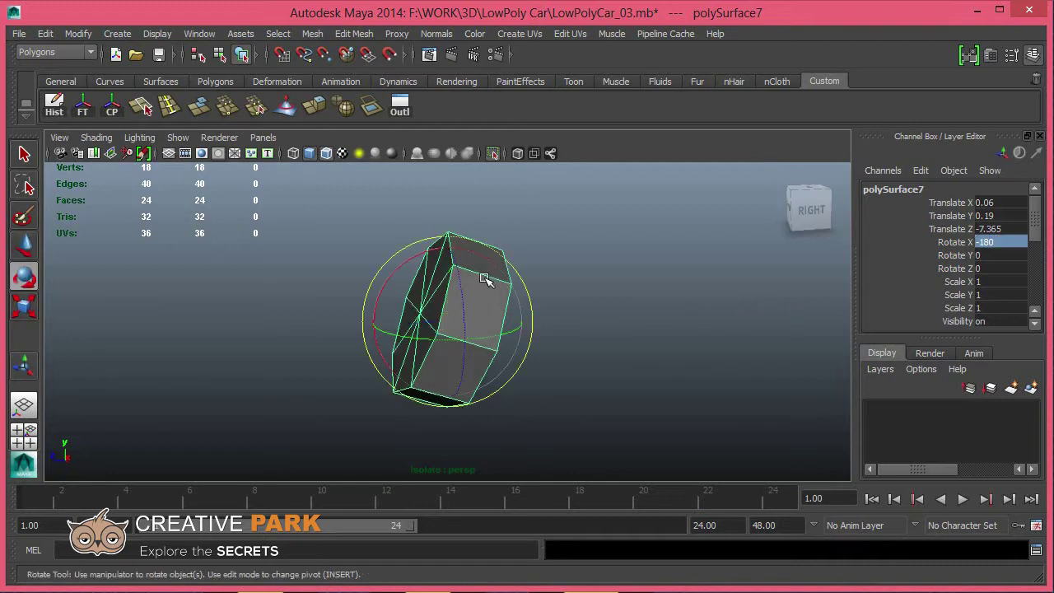
{"action": "left_click_drag", "start_coordinate": [484, 261], "coordinate": [461, 253]}
{"action": "key", "text": "w"}
Step: Convert the headlight's centre vertex to its faces and delete them, leaving an open rim
{"action": "key", "text": "F9"}
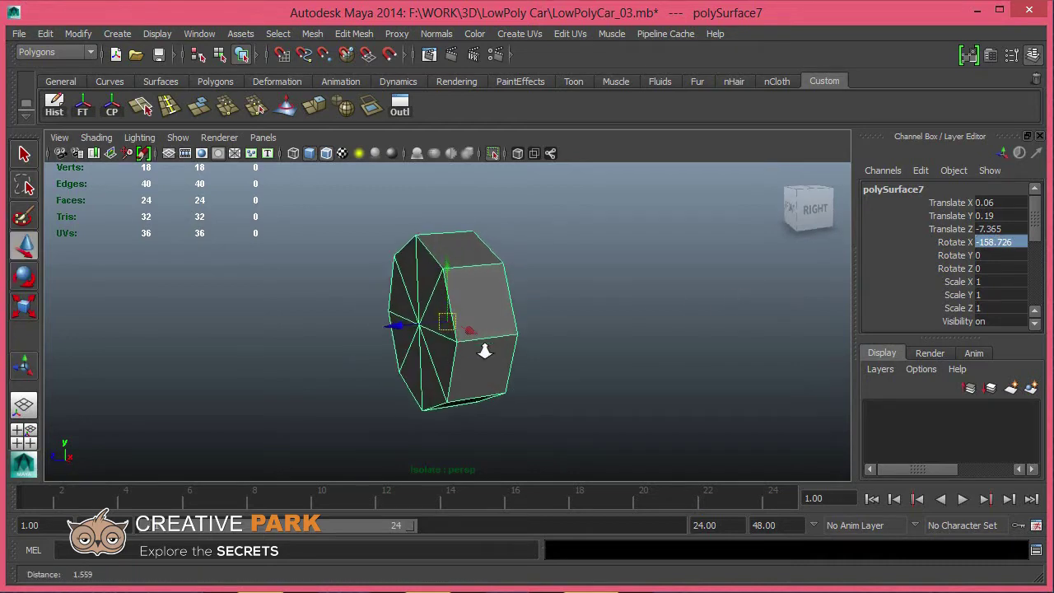
{"action": "left_click", "coordinate": [420, 323]}
{"action": "left_click", "coordinate": [413, 326]}
{"action": "right_click", "coordinate": [427, 337], "text": "ctrl"}
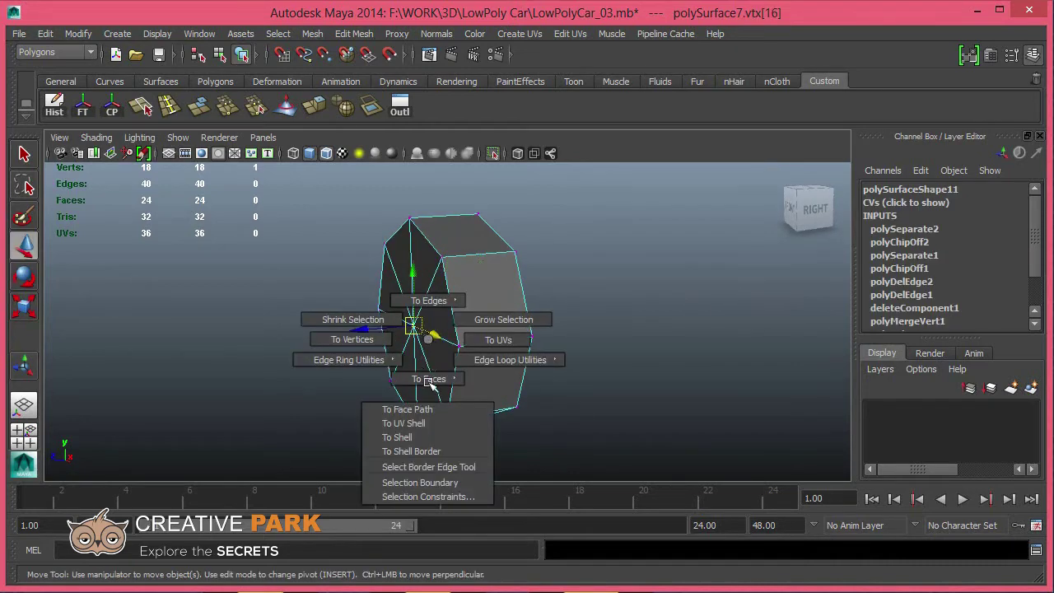
{"action": "left_click", "coordinate": [425, 437]}
{"action": "key", "text": "Delete"}
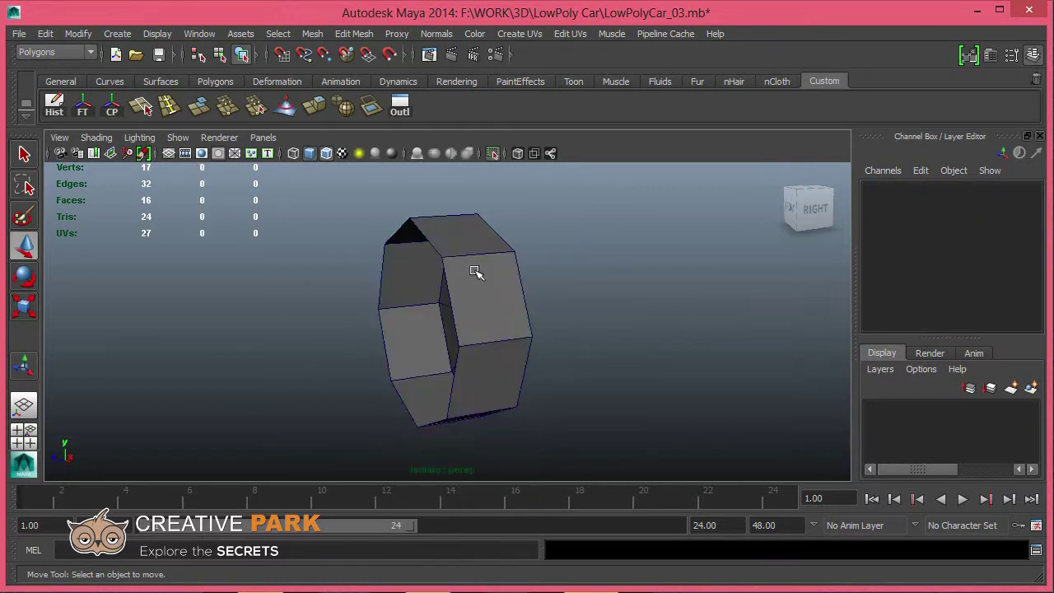
Step: Freeze the headlight rim's transformations, then duplicate it and place the copy beside the first
{"action": "left_click", "coordinate": [476, 273]}
{"action": "left_click", "coordinate": [493, 153]}
{"action": "mouse_move", "coordinate": [582, 252]}
{"action": "middle_mouse_down", "text": "alt"}
{"action": "mouse_move", "coordinate": [376, 255]}
{"action": "mouse_move", "coordinate": [359, 237]}
{"action": "middle_mouse_up", "text": "alt"}
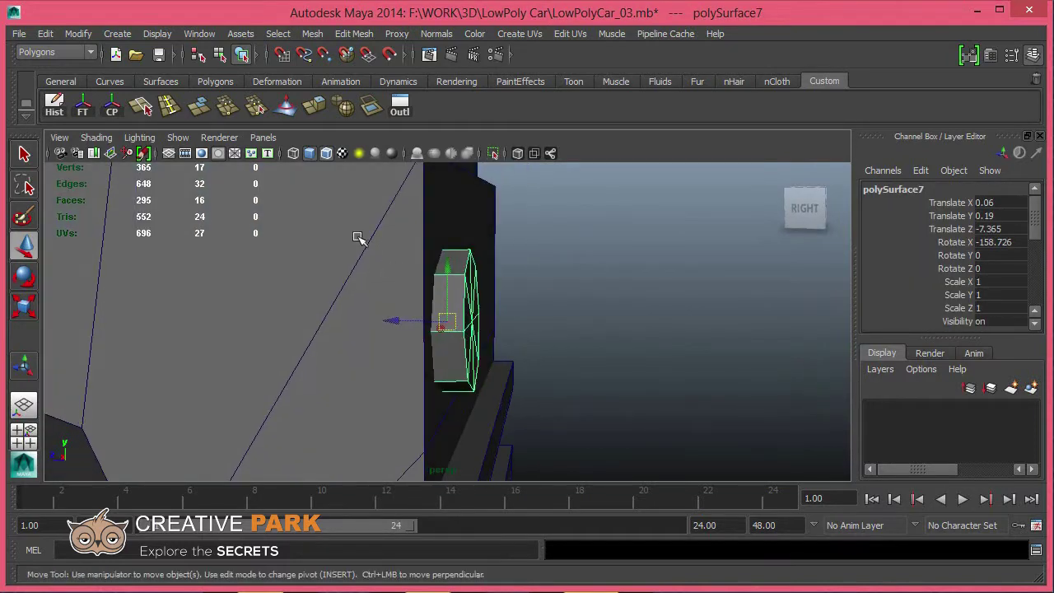
{"action": "left_click", "coordinate": [83, 107]}
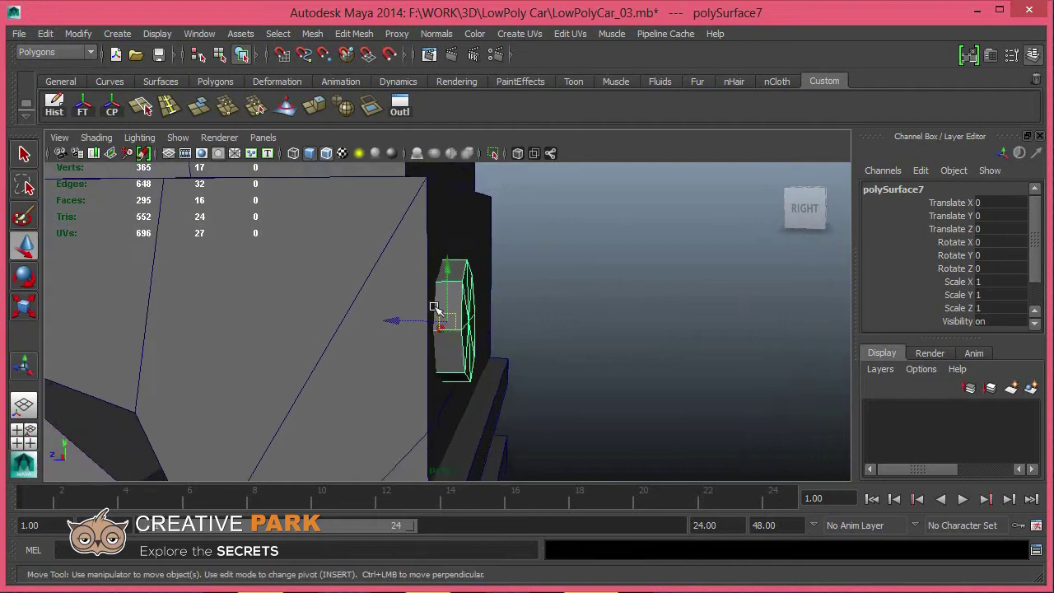
{"action": "mouse_move", "coordinate": [272, 329]}
{"action": "left_mouse_down", "text": "alt"}
{"action": "mouse_move", "coordinate": [490, 313]}
{"action": "mouse_move", "coordinate": [466, 333]}
{"action": "left_mouse_up", "text": "alt"}
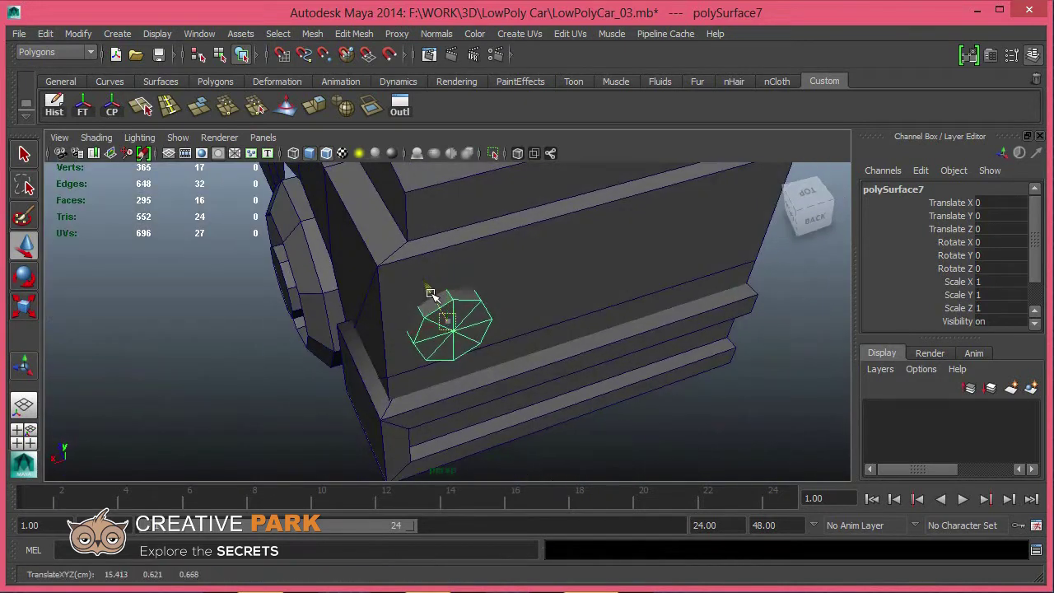
{"action": "key", "text": "ctrl+d"}
{"action": "left_click_drag", "start_coordinate": [393, 333], "coordinate": [458, 308]}
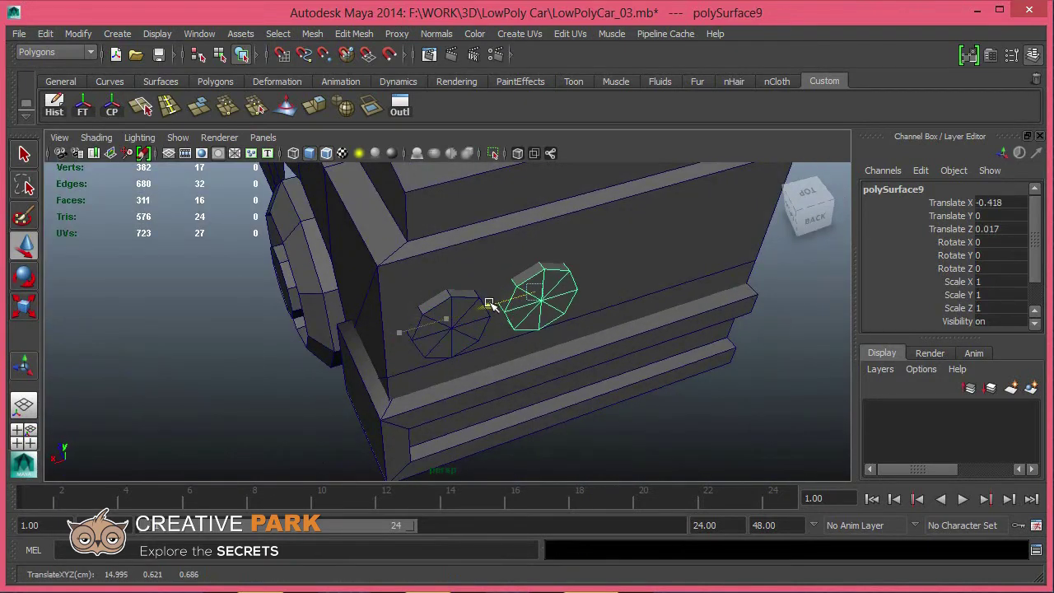
Step: Select both headlight rims and the car body and combine them into one mesh
{"action": "left_click_drag", "start_coordinate": [566, 317], "coordinate": [445, 324], "text": "alt"}
{"action": "left_click", "coordinate": [536, 348], "text": "shift"}
{"action": "left_click_drag", "start_coordinate": [536, 348], "coordinate": [445, 428], "text": "alt"}
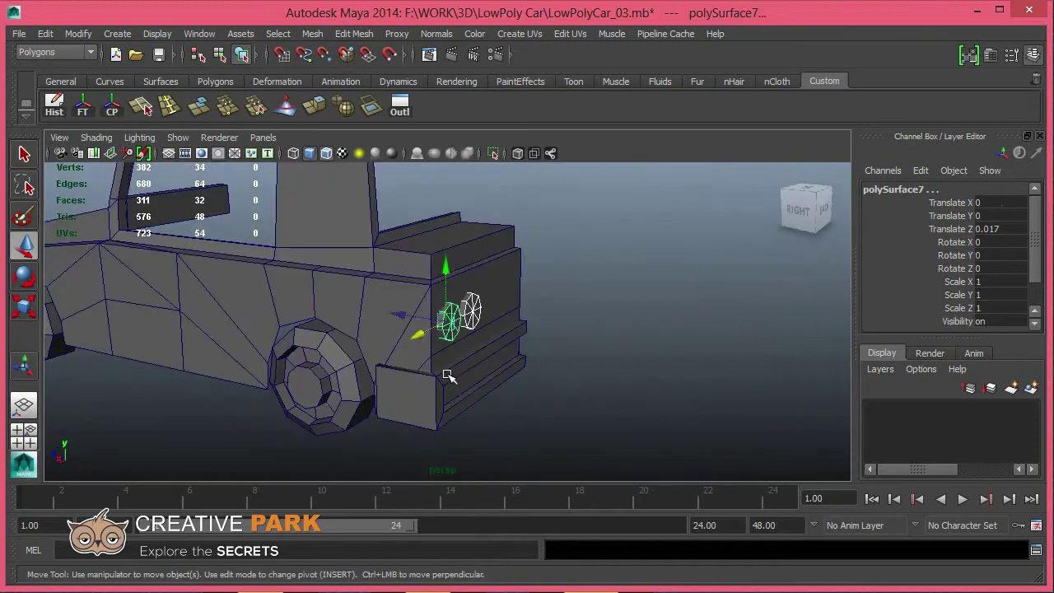
{"action": "left_click", "coordinate": [436, 407], "text": "shift"}
{"action": "scroll", "coordinate": [404, 317], "scroll_direction": "down", "scroll_amount": 5}
{"action": "left_click_drag", "start_coordinate": [403, 317], "coordinate": [288, 271], "text": "alt"}
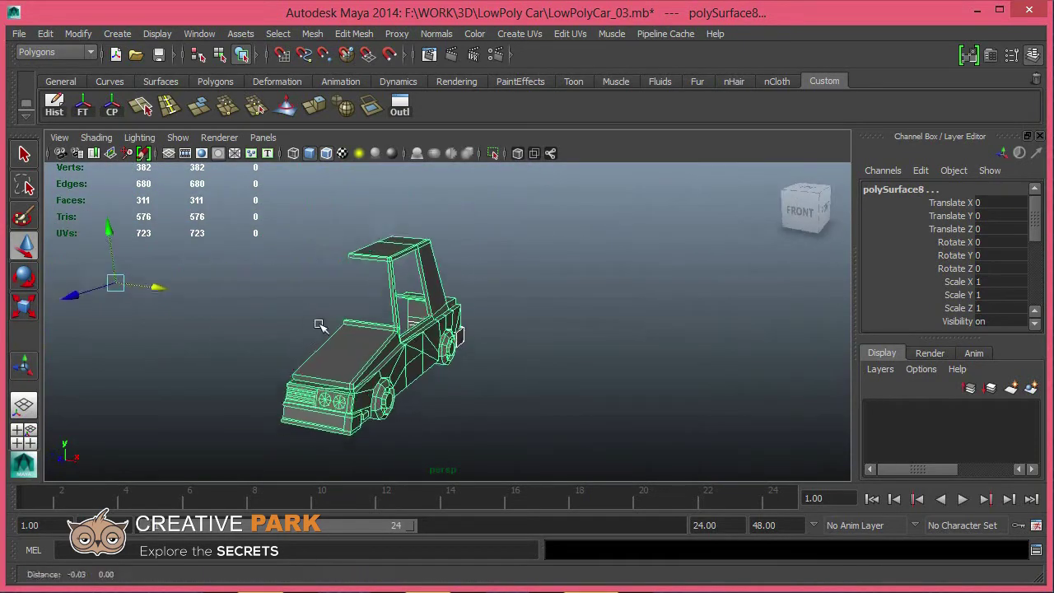
{"action": "left_click", "coordinate": [325, 51]}
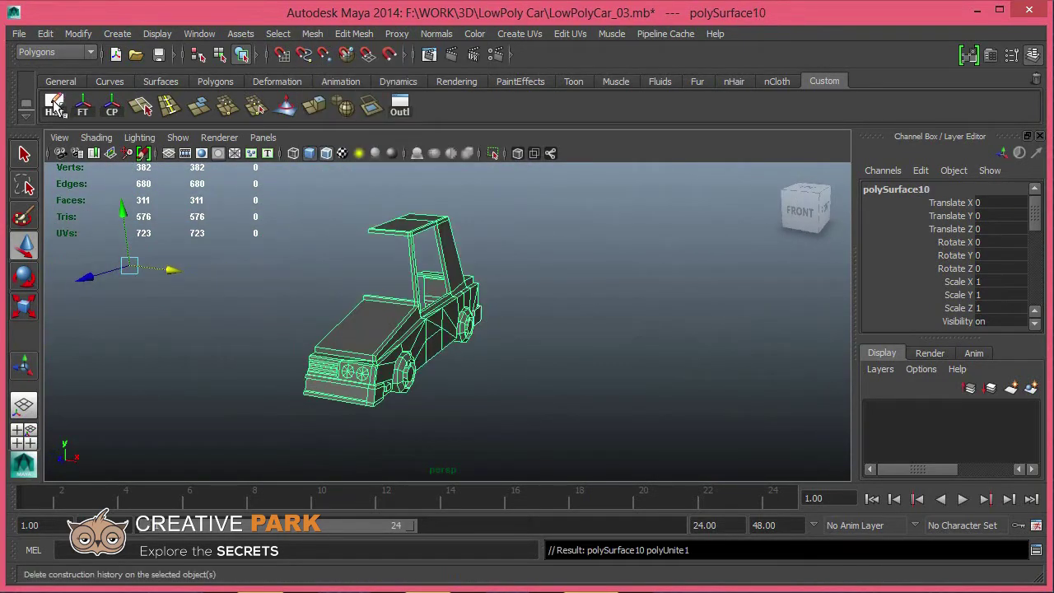
Step: Select the vertices along the car half's centre edge and scale them flat
{"action": "scroll", "coordinate": [301, 238], "scroll_direction": "down", "scroll_amount": 2}
{"action": "left_click_drag", "start_coordinate": [430, 348], "coordinate": [418, 353], "text": "alt"}
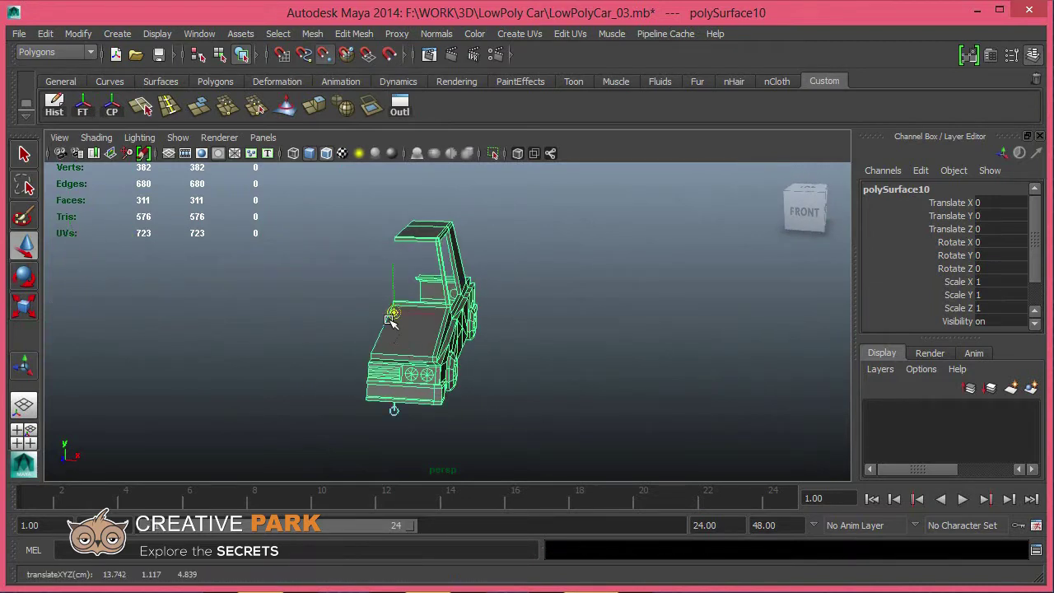
{"action": "mouse_move", "coordinate": [364, 344]}
{"action": "left_mouse_down", "text": "alt"}
{"action": "mouse_move", "coordinate": [359, 387]}
{"action": "mouse_move", "coordinate": [291, 417]}
{"action": "left_mouse_up", "text": "alt"}
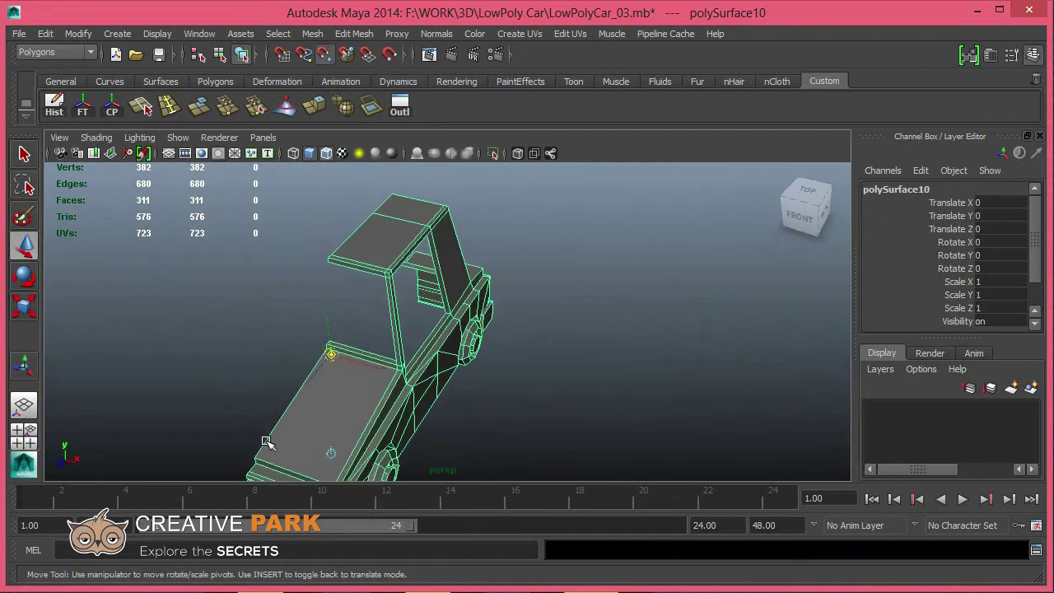
{"action": "left_click_drag", "start_coordinate": [513, 370], "coordinate": [461, 346], "text": "alt"}
{"action": "mouse_move", "coordinate": [461, 346]}
{"action": "right_mouse_down", "text": "alt"}
{"action": "mouse_move", "coordinate": [466, 323]}
{"action": "mouse_move", "coordinate": [428, 272]}
{"action": "right_mouse_up", "text": "alt"}
{"action": "left_click", "coordinate": [393, 212]}
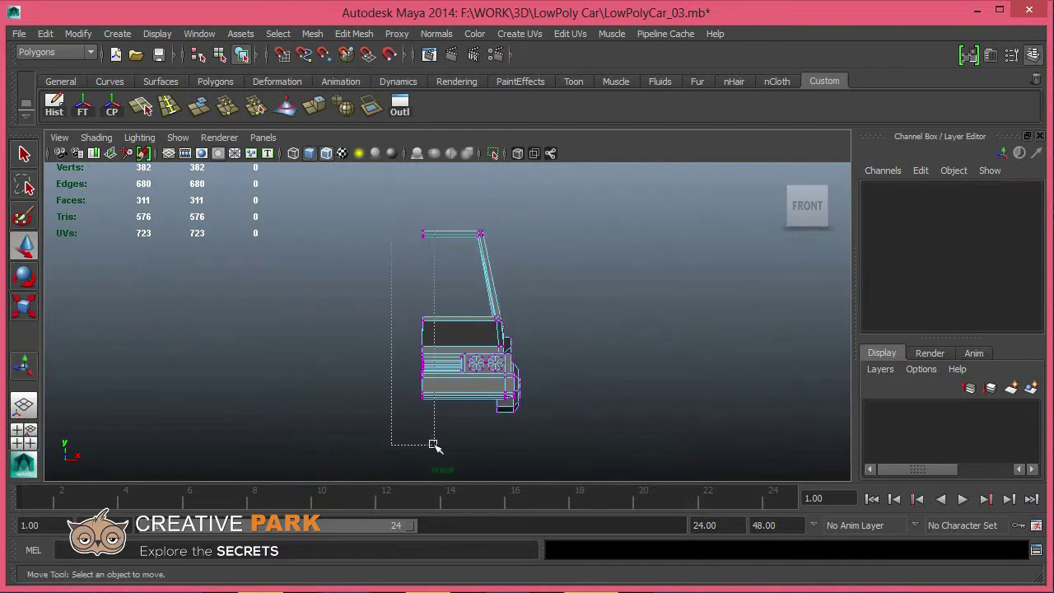
{"action": "left_click_drag", "start_coordinate": [434, 445], "coordinate": [433, 445]}
{"action": "key", "text": "r"}
{"action": "key", "text": "4"}
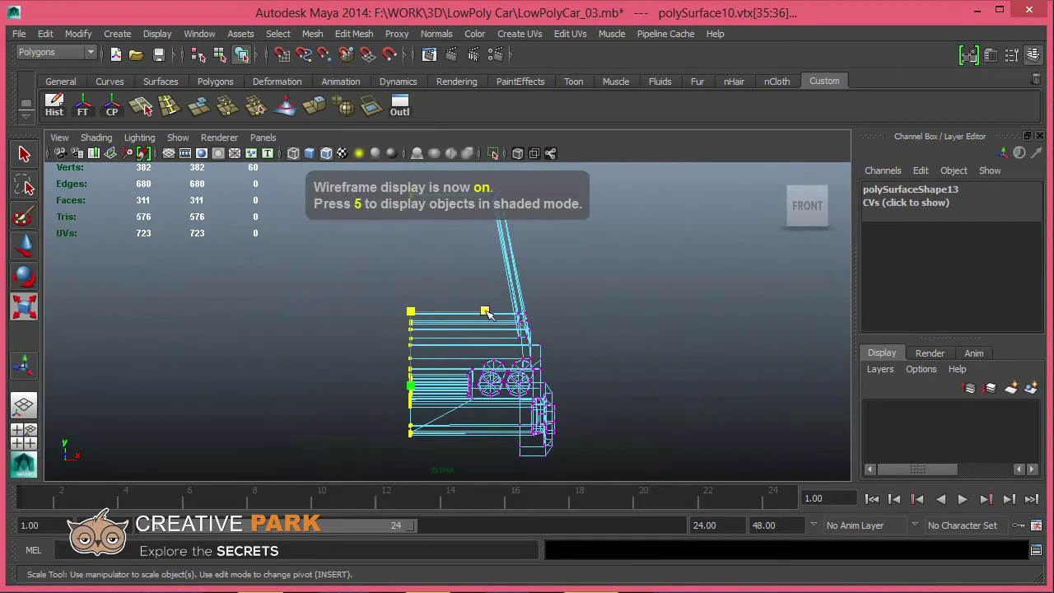
Step: Select the car half object and freeze its transformations
{"action": "key", "text": "w"}
{"action": "key", "text": "F8"}
{"action": "left_click", "coordinate": [510, 397]}
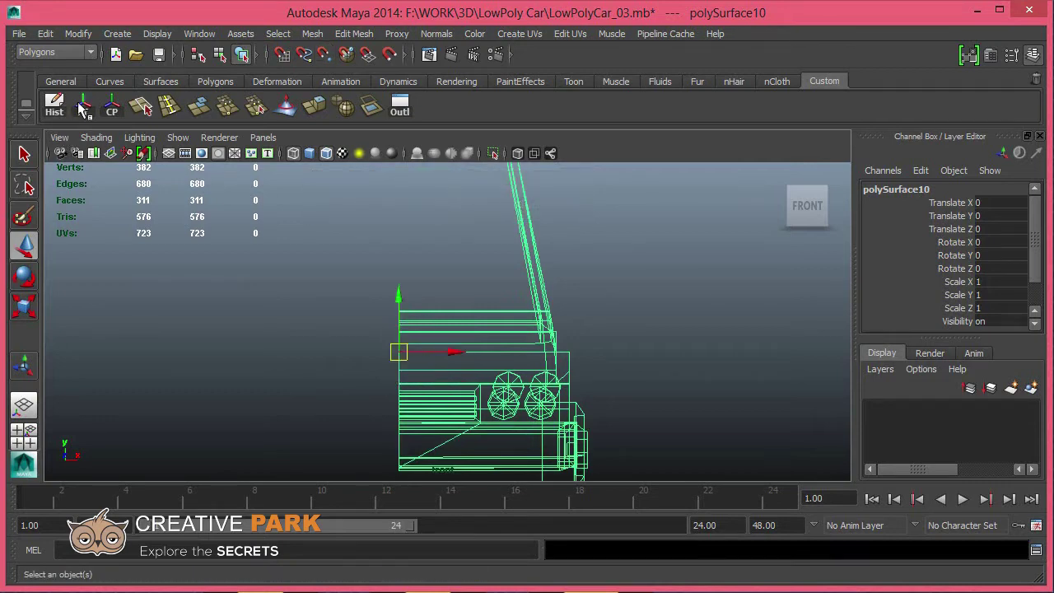
{"action": "left_click", "coordinate": [45, 33]}
{"action": "left_click", "coordinate": [272, 414]}
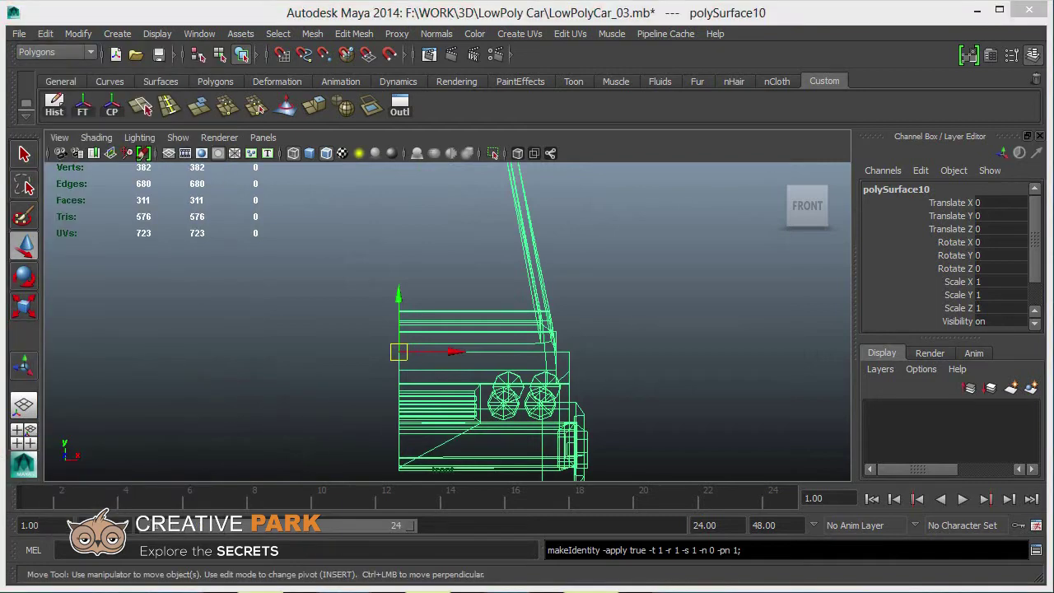
Step: Create a mirrored duplicate of the car half with Duplicate Special, Scale X -1
{"action": "key", "text": "ctrl+shift+d"}
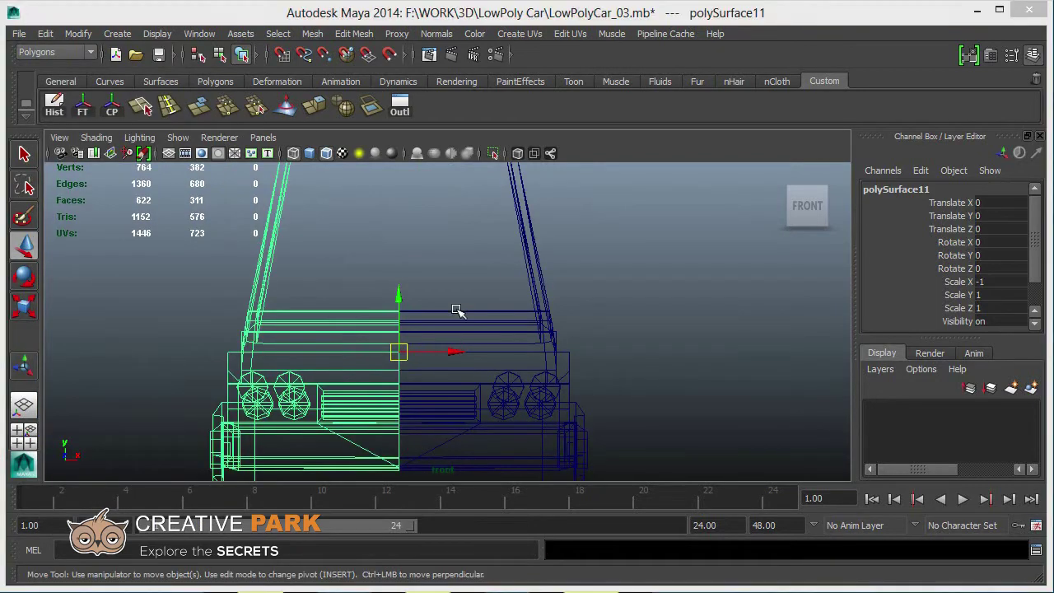
{"action": "mouse_move", "coordinate": [454, 308]}
{"action": "left_mouse_down", "text": "alt"}
{"action": "mouse_move", "coordinate": [547, 319]}
{"action": "mouse_move", "coordinate": [522, 351]}
{"action": "left_mouse_up", "text": "alt"}
{"action": "left_click", "coordinate": [534, 362]}
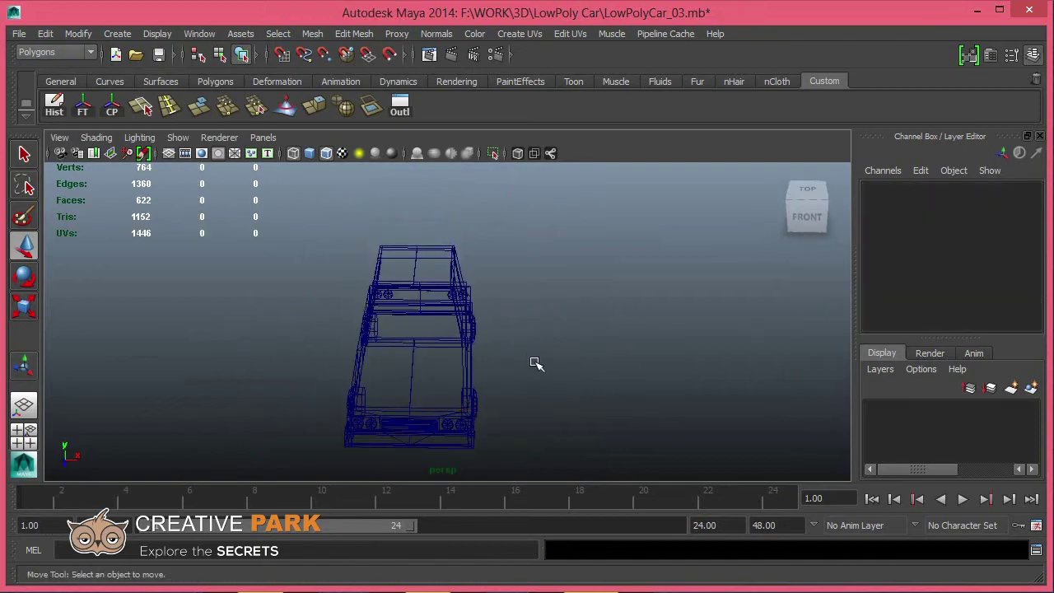
{"action": "right_click_drag", "start_coordinate": [536, 365], "coordinate": [494, 433], "text": "alt"}
Step: Switch back to shaded view and start drawing a polygon plane beneath the mirrored car
{"action": "key", "text": "5"}
{"action": "left_click", "coordinate": [387, 338]}
{"action": "mouse_move", "coordinate": [481, 373]}
{"action": "left_mouse_down", "text": "alt"}
{"action": "mouse_move", "coordinate": [369, 373]}
{"action": "mouse_move", "coordinate": [552, 386]}
{"action": "mouse_move", "coordinate": [378, 335]}
{"action": "mouse_move", "coordinate": [453, 346]}
{"action": "mouse_move", "coordinate": [465, 329]}
{"action": "mouse_move", "coordinate": [531, 343]}
{"action": "mouse_move", "coordinate": [453, 312]}
{"action": "left_mouse_up", "text": "alt"}
{"action": "left_click", "coordinate": [552, 386]}
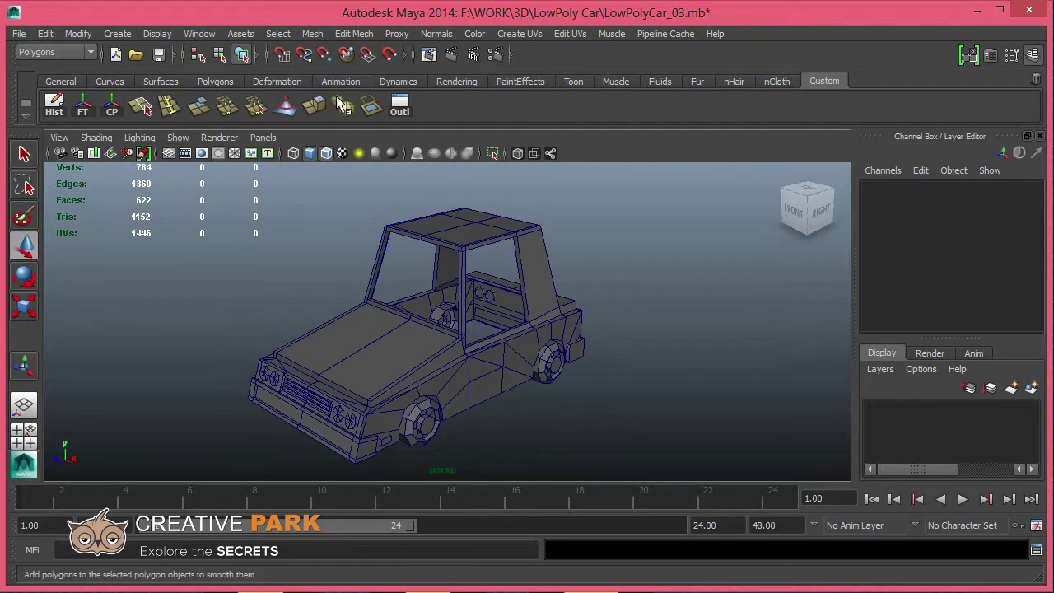
{"action": "left_click", "coordinate": [203, 86]}
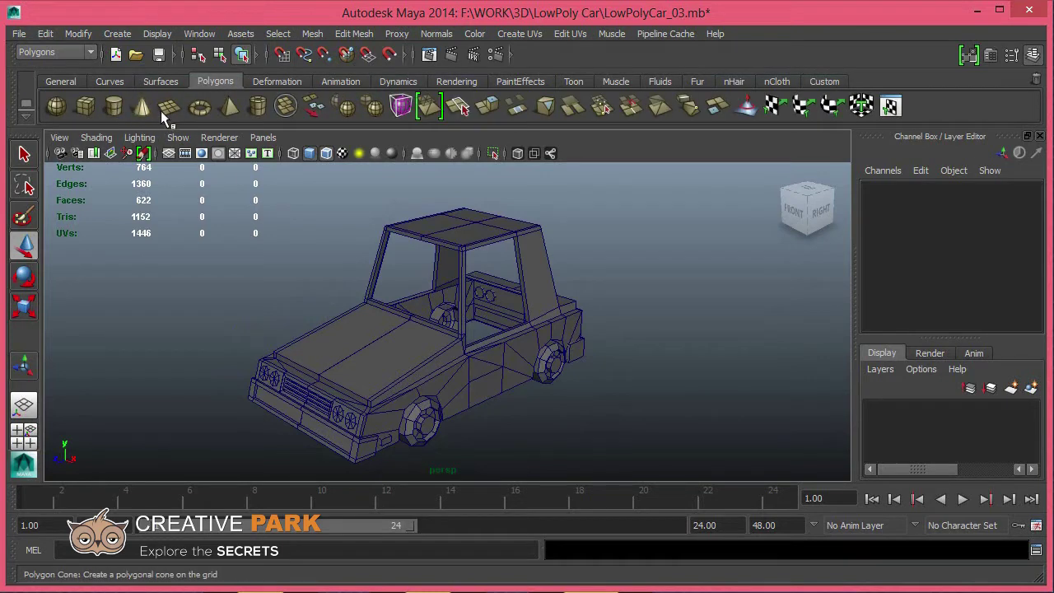
{"action": "left_click_drag", "start_coordinate": [483, 411], "coordinate": [408, 423], "text": "alt"}
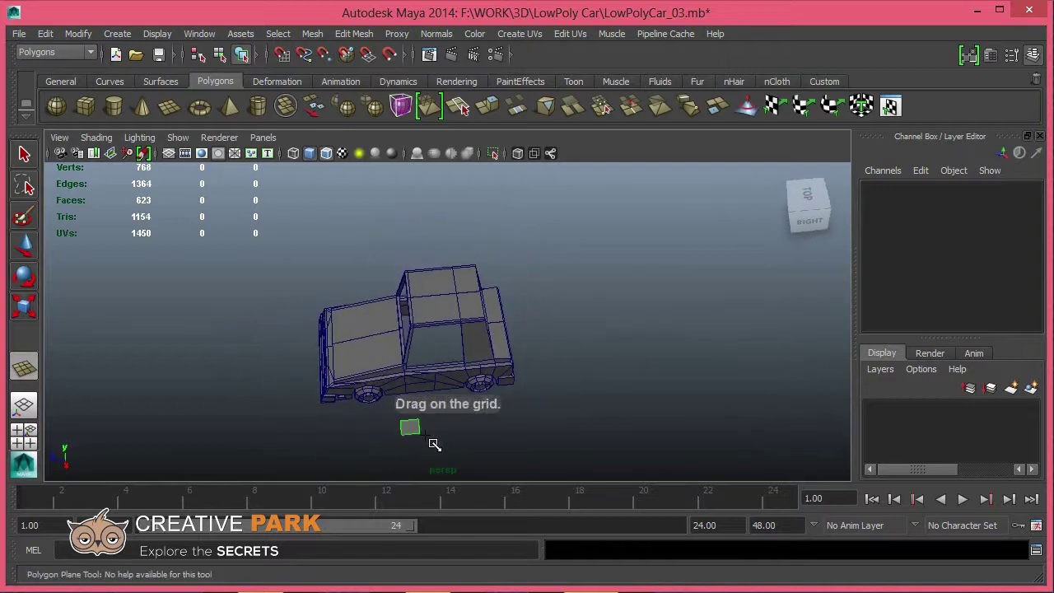
Step: Draw the plane, scale it uniformly to 1.686, and move it into the cabin as the floor
{"action": "mouse_move", "coordinate": [475, 467]}
{"action": "left_mouse_down"}
{"action": "mouse_move", "coordinate": [445, 420]}
{"action": "mouse_move", "coordinate": [568, 392]}
{"action": "left_mouse_up"}
{"action": "key", "text": "w"}
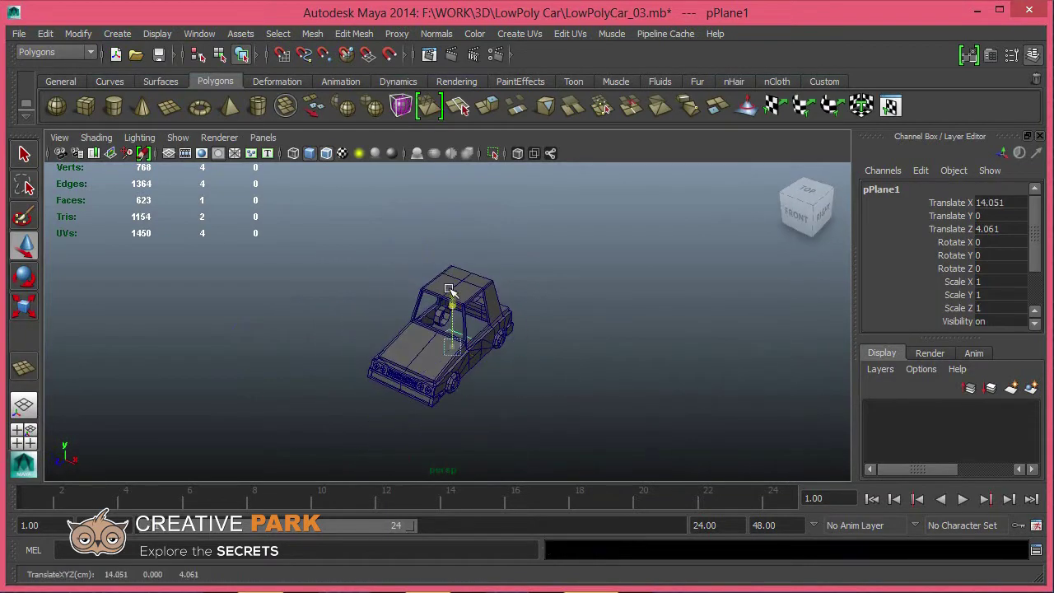
{"action": "key", "text": "f"}
{"action": "key", "text": "r"}
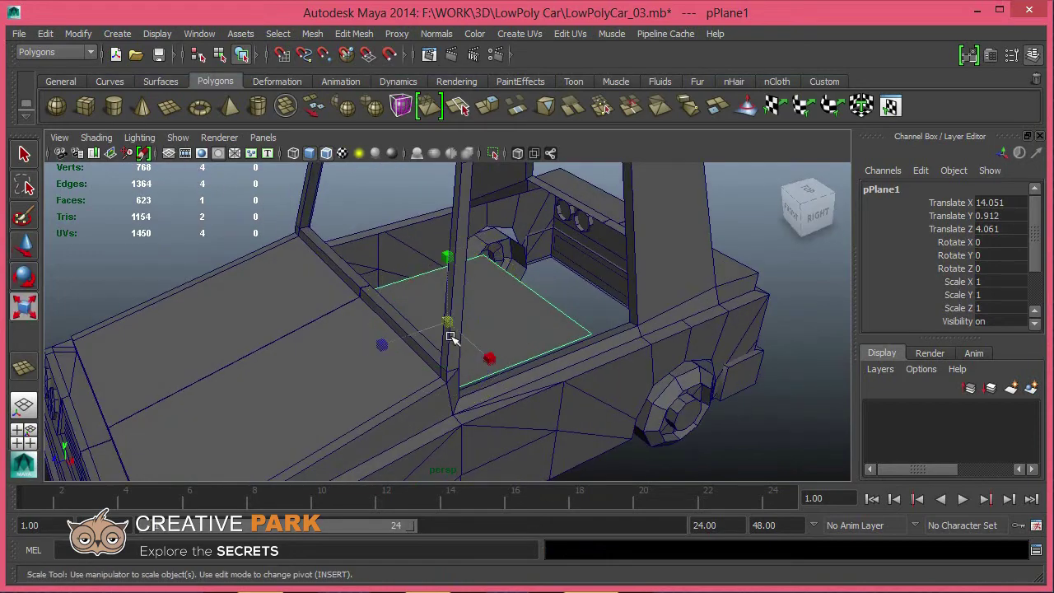
{"action": "middle_click_drag", "start_coordinate": [527, 360], "coordinate": [549, 377]}
{"action": "key", "text": "w"}
{"action": "left_click_drag", "start_coordinate": [536, 395], "coordinate": [468, 328], "text": "alt"}
Step: Check the cabin floor plane's edges from the side, then select the car's side frame
{"action": "left_click_drag", "start_coordinate": [529, 371], "coordinate": [505, 348], "text": "alt"}
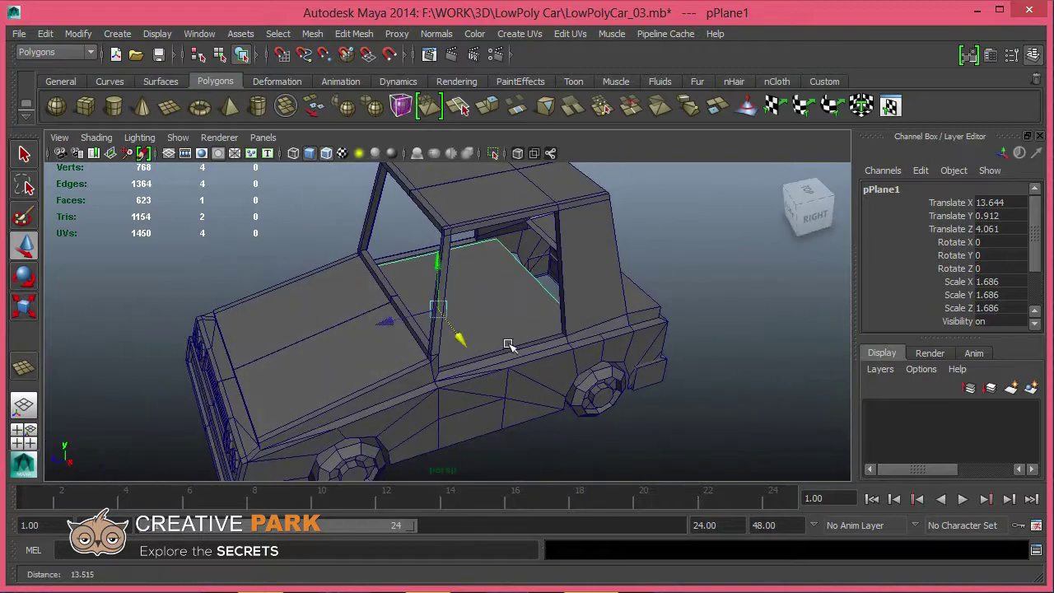
{"action": "key", "text": "F10"}
{"action": "left_click", "coordinate": [493, 305]}
{"action": "mouse_move", "coordinate": [493, 305]}
{"action": "left_mouse_down", "text": "alt"}
{"action": "mouse_move", "coordinate": [536, 302]}
{"action": "mouse_move", "coordinate": [470, 282]}
{"action": "left_mouse_up", "text": "alt"}
{"action": "left_click", "coordinate": [455, 273]}
{"action": "left_click", "coordinate": [455, 272]}
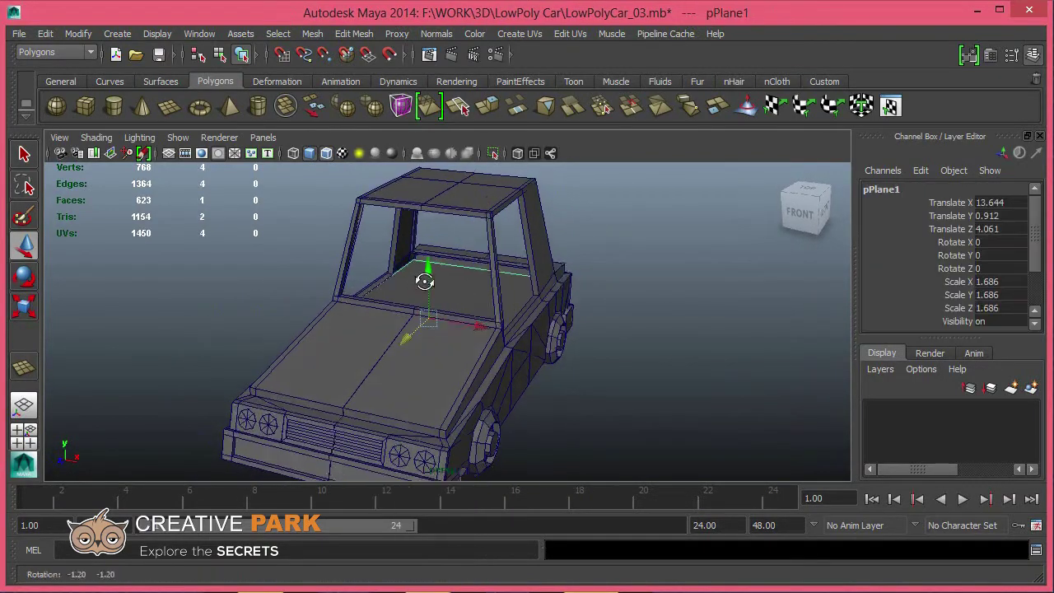
{"action": "scroll", "coordinate": [502, 400], "scroll_direction": "up", "scroll_amount": 3}
{"action": "scroll", "coordinate": [478, 306], "scroll_direction": "up", "scroll_amount": 3}
{"action": "scroll", "coordinate": [509, 317], "scroll_direction": "up", "scroll_amount": 3}
{"action": "mouse_move", "coordinate": [507, 317]}
{"action": "left_mouse_down", "text": "alt"}
{"action": "mouse_move", "coordinate": [475, 242]}
{"action": "mouse_move", "coordinate": [492, 349]}
{"action": "left_mouse_up", "text": "alt"}
{"action": "left_click", "coordinate": [429, 236]}
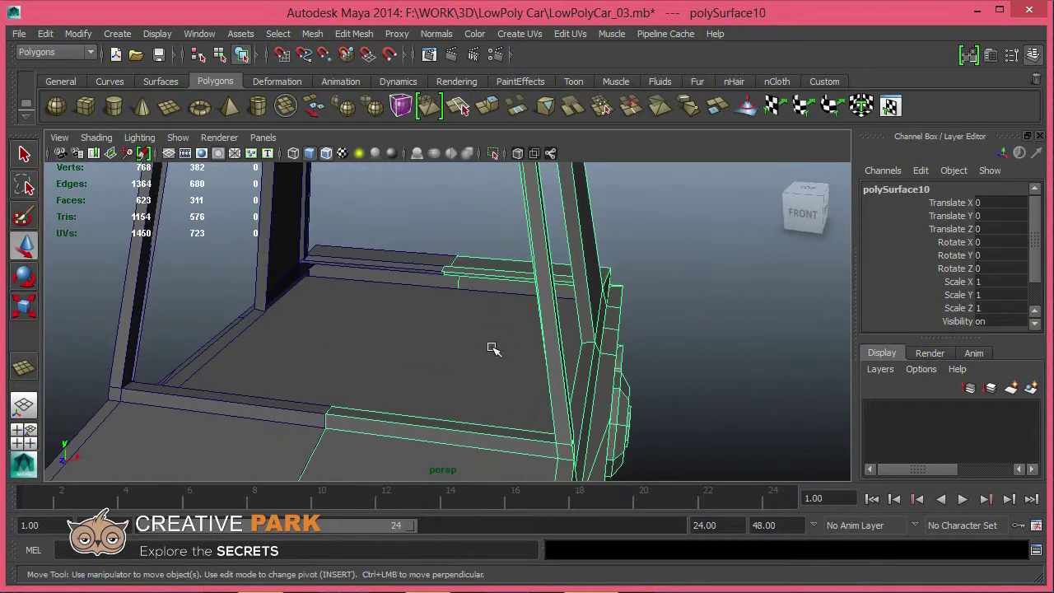
Step: Isolate polySurface10, extrude the windscreen pillar edge, and shift the new edge sideways
{"action": "left_click", "coordinate": [496, 156]}
{"action": "key", "text": "f"}
{"action": "mouse_move", "coordinate": [494, 247]}
{"action": "left_mouse_down", "text": "alt"}
{"action": "mouse_move", "coordinate": [221, 340]}
{"action": "mouse_move", "coordinate": [423, 357]}
{"action": "mouse_move", "coordinate": [494, 343]}
{"action": "mouse_move", "coordinate": [431, 353]}
{"action": "mouse_move", "coordinate": [445, 346]}
{"action": "mouse_move", "coordinate": [252, 301]}
{"action": "mouse_move", "coordinate": [440, 371]}
{"action": "mouse_move", "coordinate": [536, 364]}
{"action": "mouse_move", "coordinate": [503, 303]}
{"action": "mouse_move", "coordinate": [533, 285]}
{"action": "left_mouse_up", "text": "alt"}
{"action": "left_click", "coordinate": [514, 237]}
{"action": "key", "text": "f"}
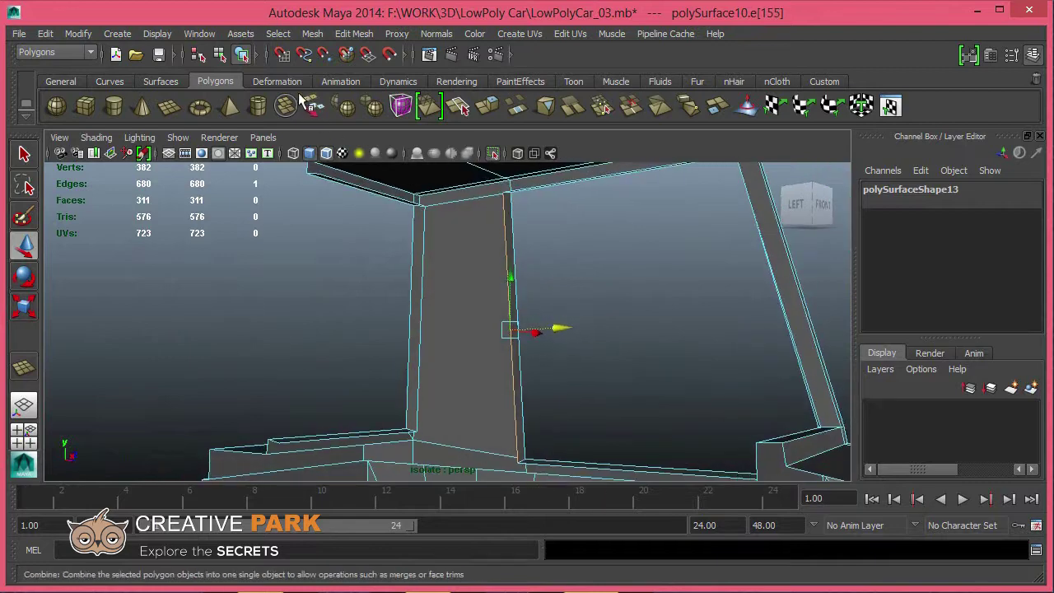
{"action": "left_click", "coordinate": [823, 80]}
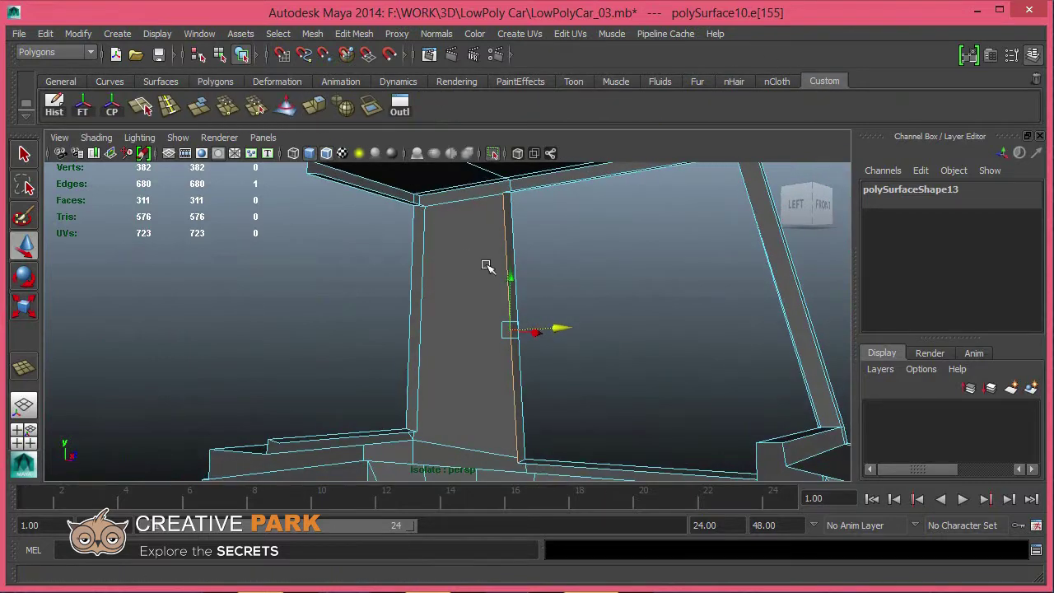
{"action": "key", "text": "ctrl+e"}
{"action": "key", "text": "w"}
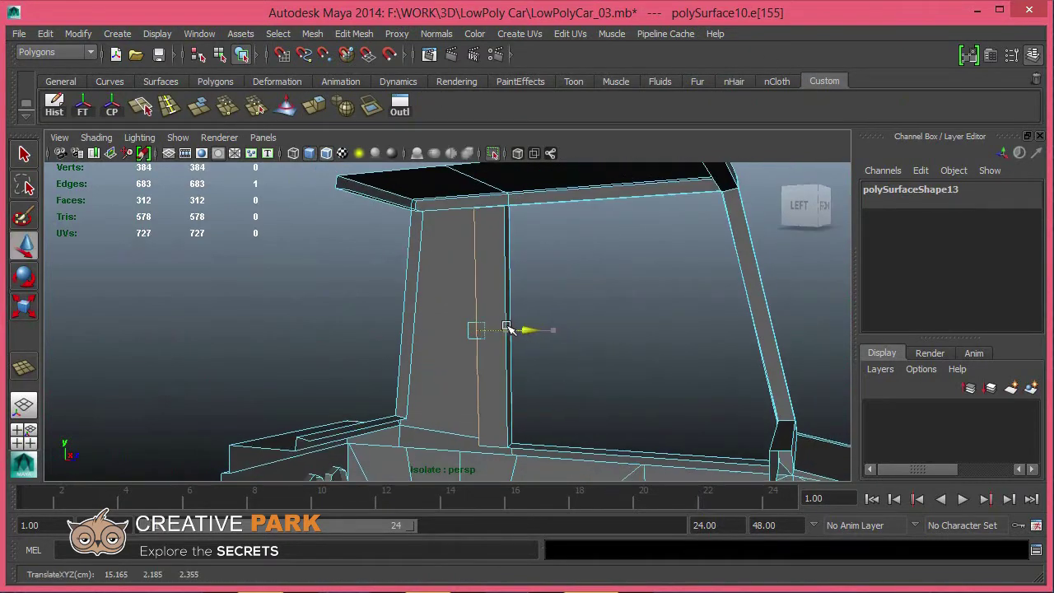
{"action": "mouse_move", "coordinate": [506, 328]}
{"action": "left_mouse_down"}
{"action": "mouse_move", "coordinate": [447, 320]}
{"action": "mouse_move", "coordinate": [435, 299]}
{"action": "mouse_move", "coordinate": [445, 299]}
{"action": "left_mouse_up"}
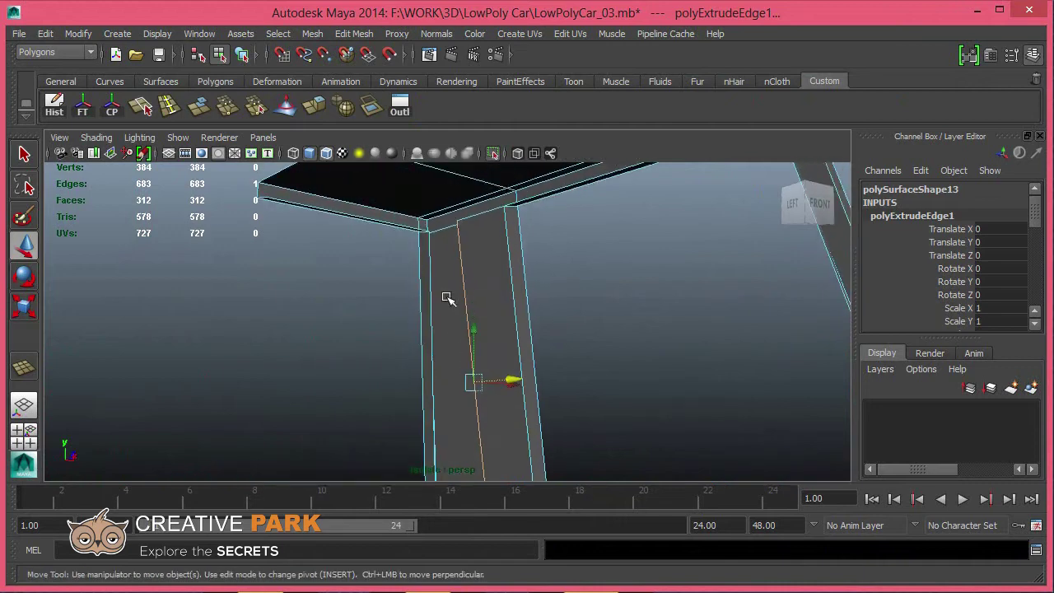
Step: Drag a loose pillar vertex onto its neighbour with the Merge Vertex Tool
{"action": "left_click", "coordinate": [254, 110]}
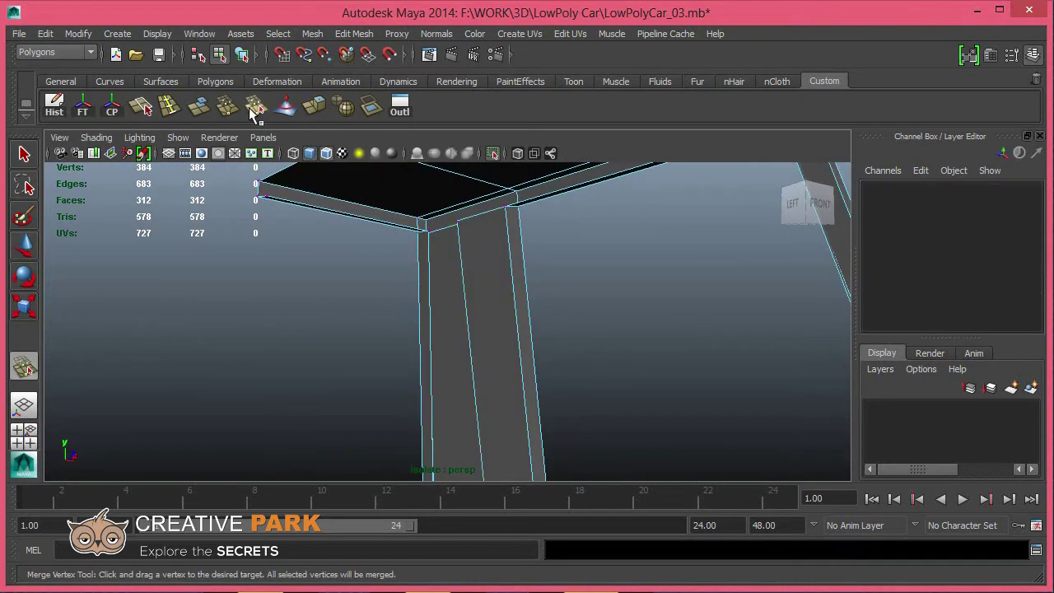
{"action": "left_click_drag", "start_coordinate": [450, 221], "coordinate": [423, 222]}
{"action": "mouse_move", "coordinate": [463, 294]}
{"action": "left_mouse_down", "text": "alt"}
{"action": "mouse_move", "coordinate": [426, 359]}
{"action": "mouse_move", "coordinate": [456, 344]}
{"action": "left_mouse_up", "text": "alt"}
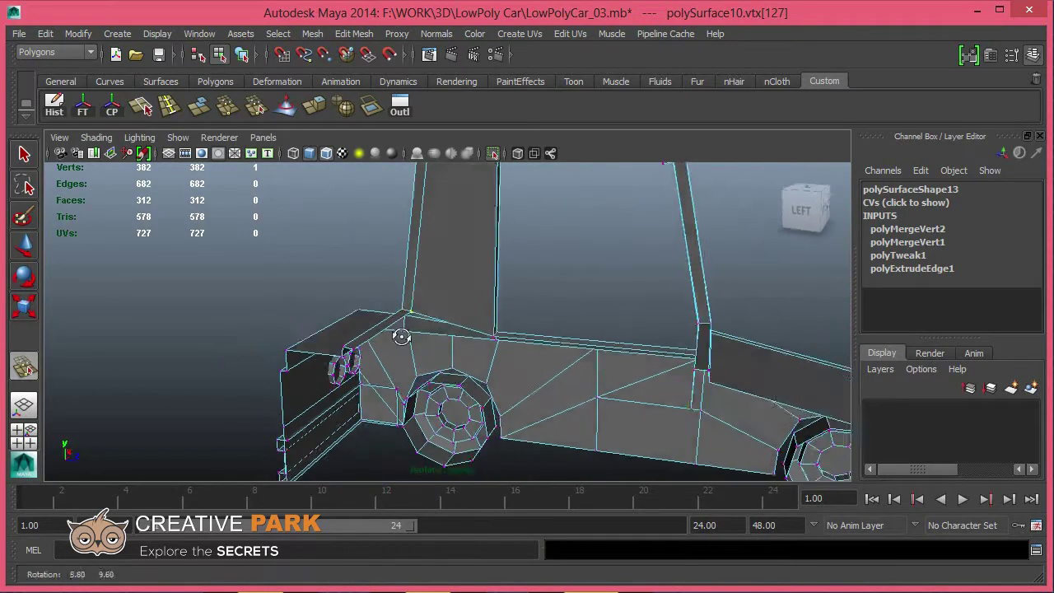
{"action": "mouse_move", "coordinate": [394, 319]}
{"action": "left_mouse_down", "text": "alt"}
{"action": "mouse_move", "coordinate": [461, 344]}
{"action": "mouse_move", "coordinate": [420, 273]}
{"action": "mouse_move", "coordinate": [391, 282]}
{"action": "mouse_move", "coordinate": [457, 297]}
{"action": "mouse_move", "coordinate": [436, 353]}
{"action": "mouse_move", "coordinate": [466, 266]}
{"action": "mouse_move", "coordinate": [460, 289]}
{"action": "left_mouse_up", "text": "alt"}
{"action": "key", "text": "w"}
Step: Select the pillar-base vertex and a second vertex in wireframe and merge them
{"action": "left_click", "coordinate": [446, 279]}
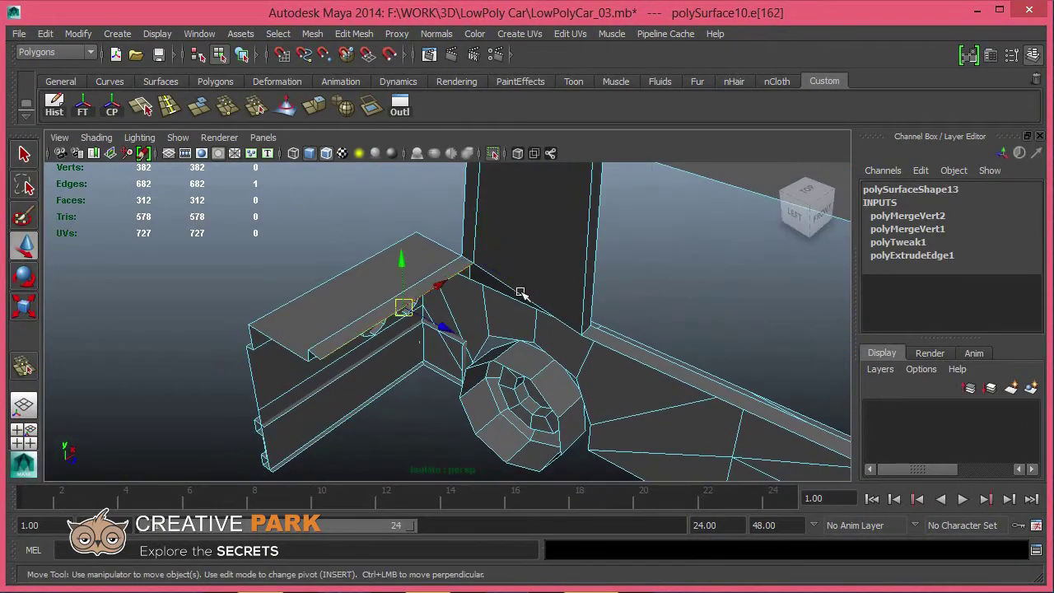
{"action": "mouse_move", "coordinate": [522, 330]}
{"action": "left_mouse_down", "text": "alt"}
{"action": "mouse_move", "coordinate": [658, 337]}
{"action": "mouse_move", "coordinate": [595, 334]}
{"action": "mouse_move", "coordinate": [565, 299]}
{"action": "mouse_move", "coordinate": [623, 249]}
{"action": "mouse_move", "coordinate": [699, 273]}
{"action": "left_mouse_up", "text": "alt"}
{"action": "double_click", "coordinate": [602, 294]}
{"action": "key", "text": "F9"}
{"action": "left_click", "coordinate": [677, 285]}
{"action": "key", "text": "f"}
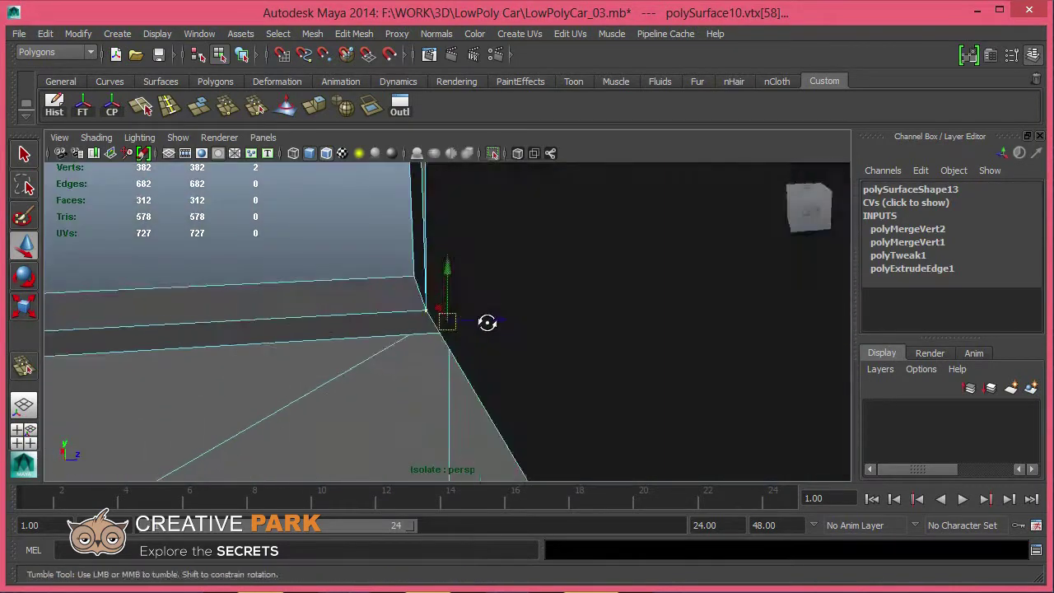
{"action": "key", "text": "4"}
{"action": "left_click", "coordinate": [475, 312]}
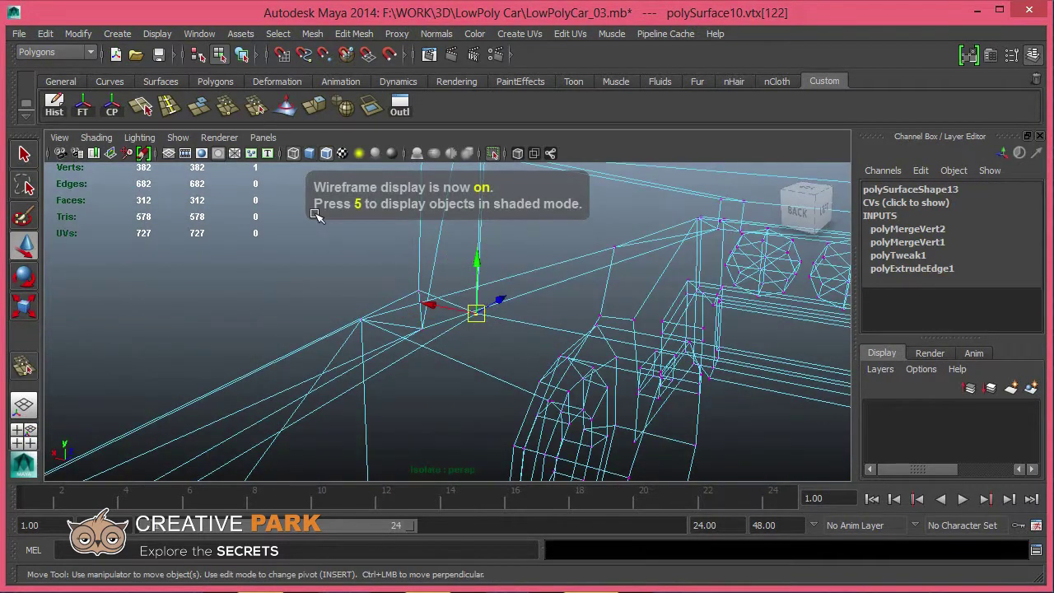
{"action": "left_click", "coordinate": [227, 107]}
Step: Select the body edge and inspect the merged area in shaded display
{"action": "key", "text": "F10"}
{"action": "left_click", "coordinate": [539, 315]}
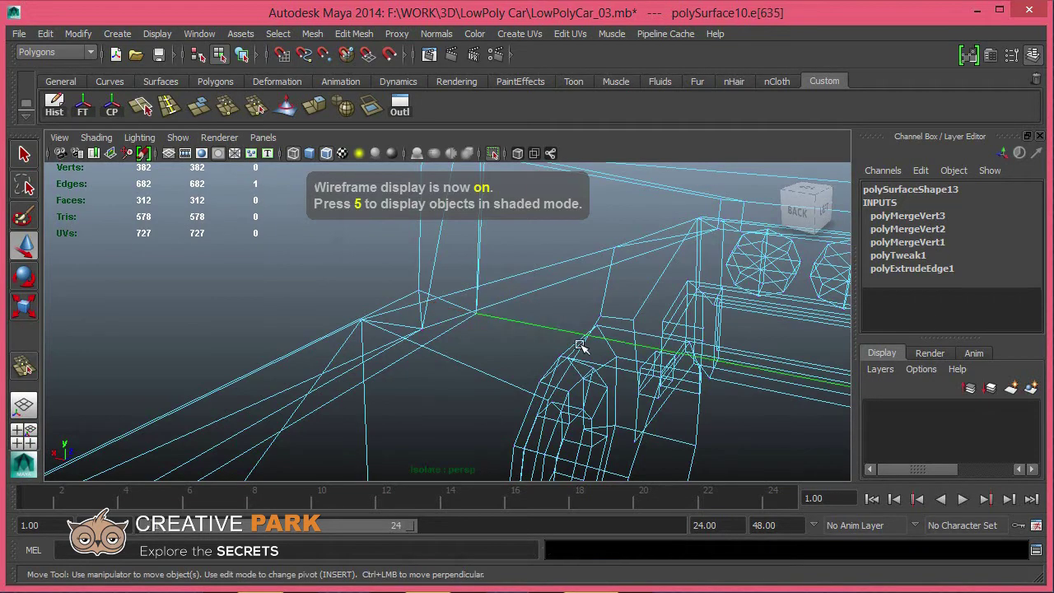
{"action": "left_click_drag", "start_coordinate": [576, 347], "coordinate": [348, 324], "text": "alt"}
{"action": "key", "text": "5"}
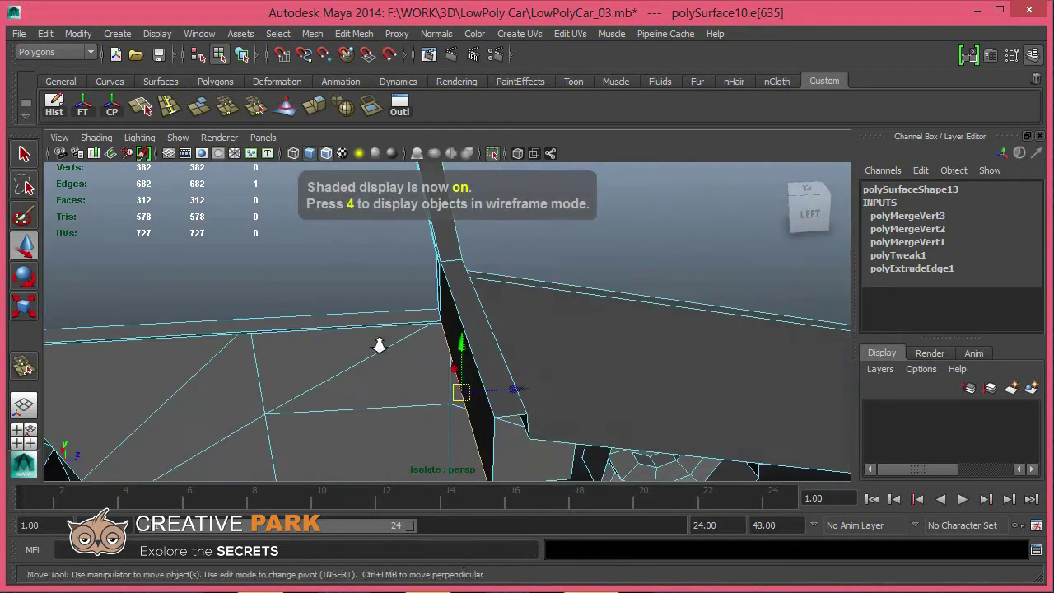
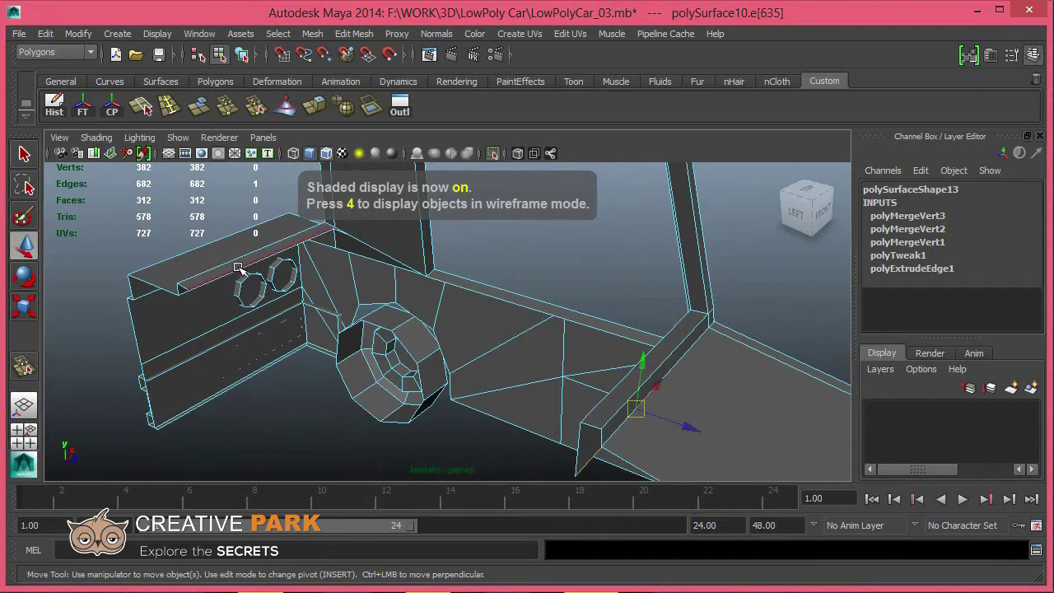
Step: In wireframe, merge the doubled pair of vertices on the interior wall into one
{"action": "double_click", "coordinate": [237, 267]}
{"action": "mouse_move", "coordinate": [237, 268]}
{"action": "left_mouse_down", "text": "alt"}
{"action": "mouse_move", "coordinate": [738, 417]}
{"action": "mouse_move", "coordinate": [569, 327]}
{"action": "mouse_move", "coordinate": [452, 241]}
{"action": "left_mouse_up", "text": "alt"}
{"action": "left_click", "coordinate": [739, 417]}
{"action": "left_click", "coordinate": [512, 294]}
{"action": "key", "text": "4"}
{"action": "mouse_move", "coordinate": [452, 241]}
{"action": "right_mouse_down", "text": "shift"}
{"action": "mouse_move", "coordinate": [529, 330]}
{"action": "mouse_move", "coordinate": [379, 359]}
{"action": "right_mouse_up", "text": "shift"}
{"action": "key", "text": "5"}
{"action": "mouse_move", "coordinate": [379, 358]}
{"action": "left_mouse_down", "text": "alt"}
{"action": "mouse_move", "coordinate": [473, 306]}
{"action": "mouse_move", "coordinate": [247, 341]}
{"action": "mouse_move", "coordinate": [419, 289]}
{"action": "mouse_move", "coordinate": [265, 282]}
{"action": "left_mouse_up", "text": "alt"}
Step: Extrude the lower edge loop that runs beneath the cabin
{"action": "left_click", "coordinate": [473, 333]}
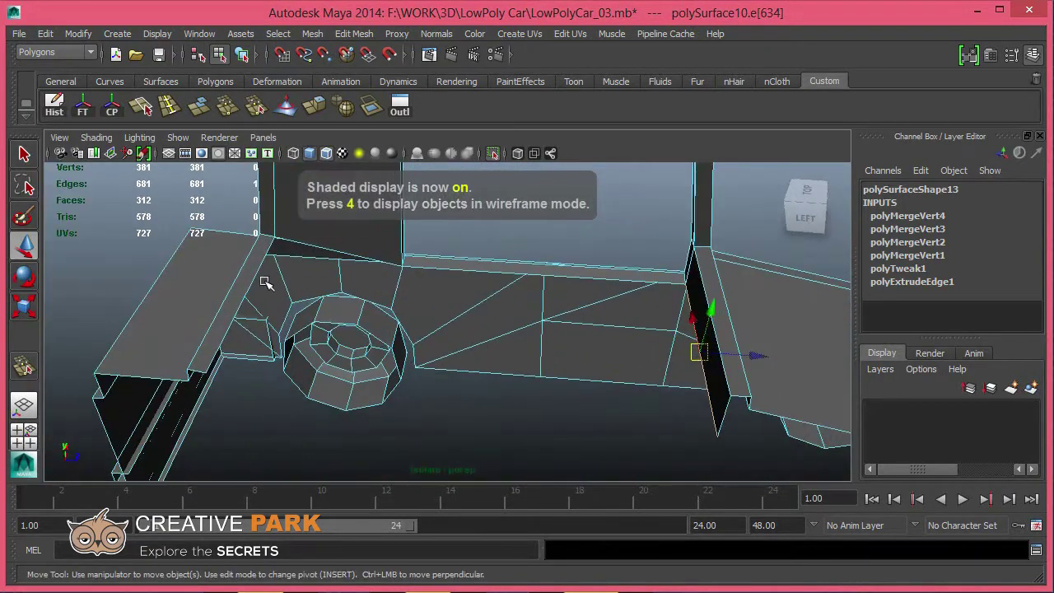
{"action": "double_click", "coordinate": [251, 280]}
{"action": "left_click_drag", "start_coordinate": [345, 305], "coordinate": [313, 280], "text": "alt"}
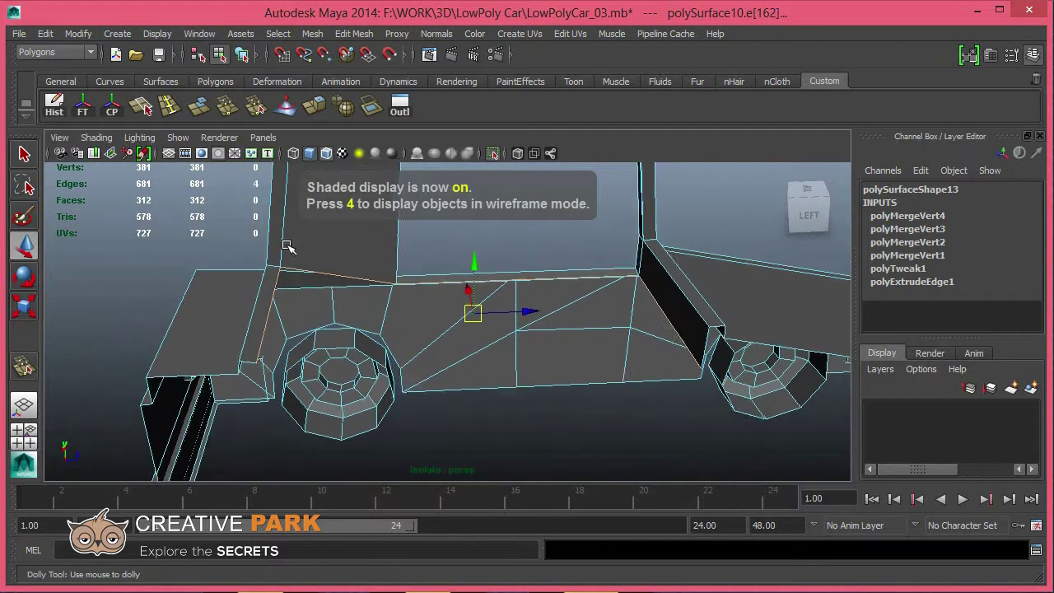
{"action": "key", "text": "ctrl+e"}
{"action": "left_click_drag", "start_coordinate": [477, 298], "coordinate": [452, 270], "text": "alt"}
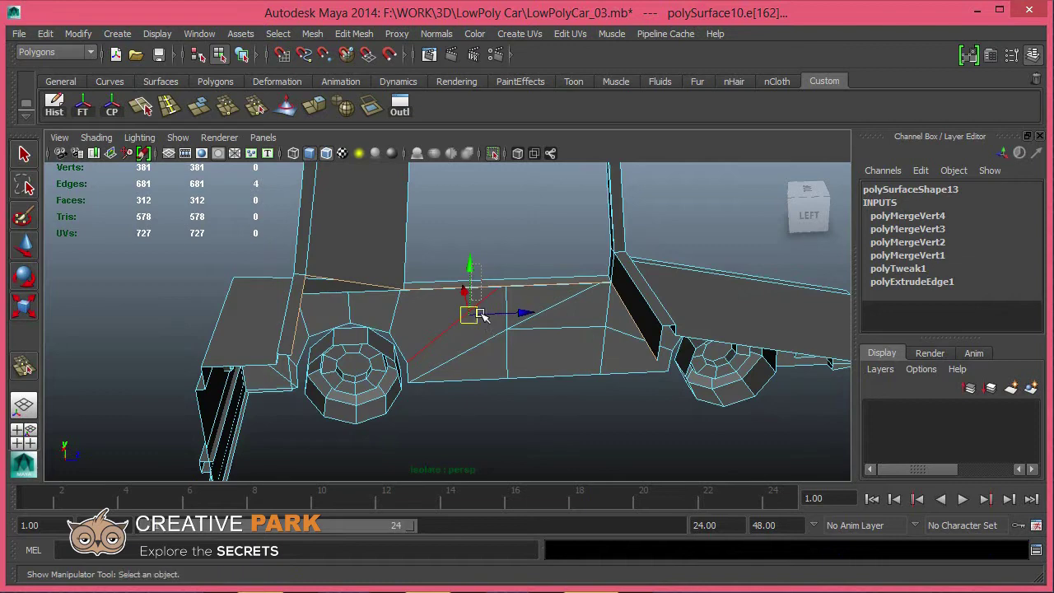
Step: Pull the extruded edge strip downward, then exit component mode and show the whole car
{"action": "left_click_drag", "start_coordinate": [467, 307], "coordinate": [483, 299], "text": "alt"}
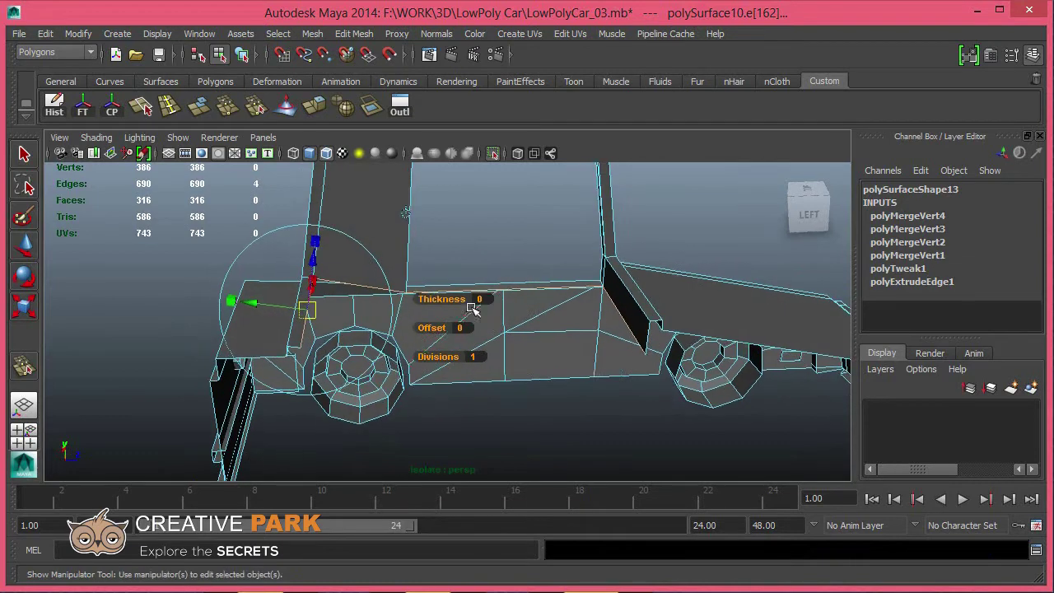
{"action": "right_click_drag", "start_coordinate": [483, 299], "coordinate": [494, 292], "text": "shift"}
{"action": "left_click_drag", "start_coordinate": [470, 288], "coordinate": [483, 329]}
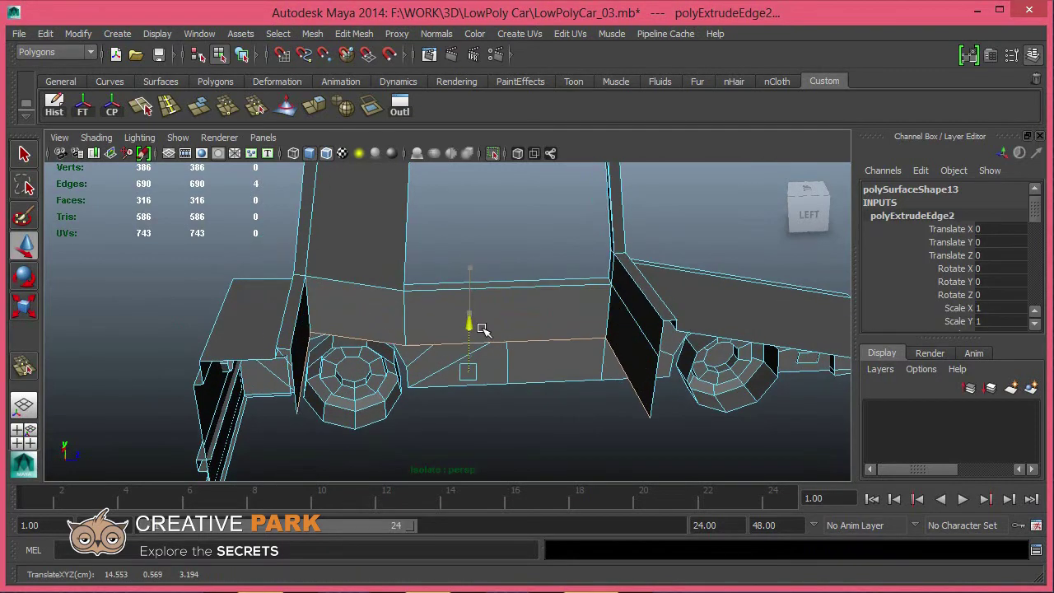
{"action": "key", "text": "F8"}
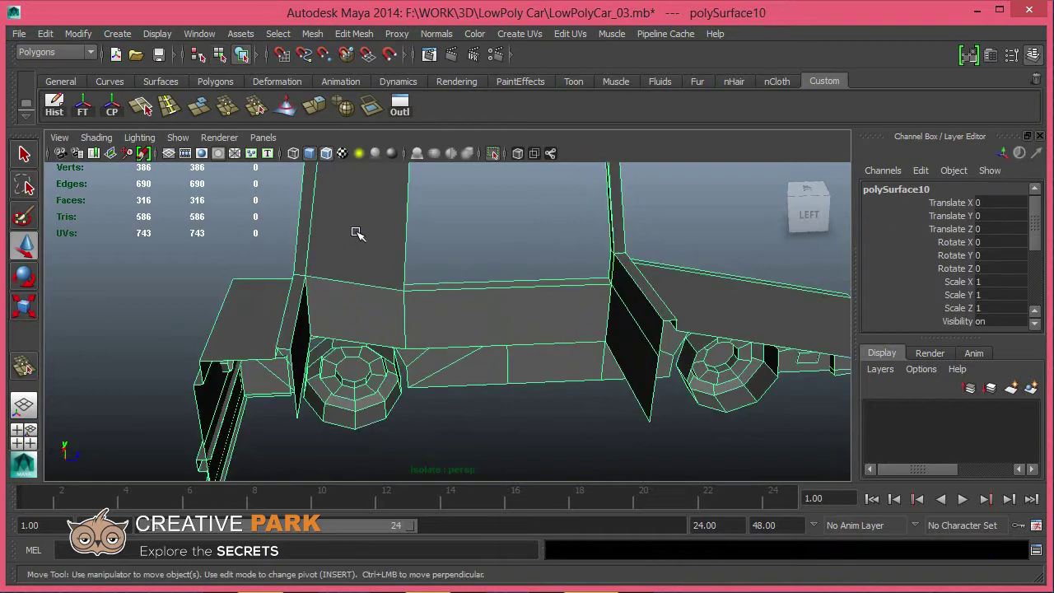
{"action": "left_click", "coordinate": [492, 156]}
{"action": "left_click_drag", "start_coordinate": [483, 329], "coordinate": [464, 343], "text": "alt"}
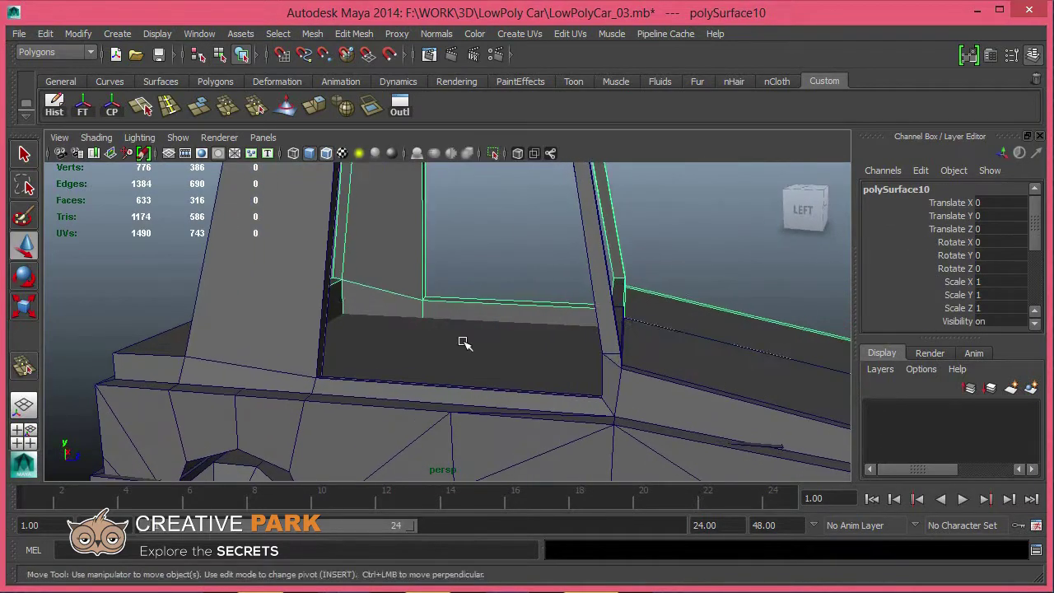
Step: Lower the cabin floor plane pPlane1 to Translate Y 0.608
{"action": "left_click", "coordinate": [453, 350]}
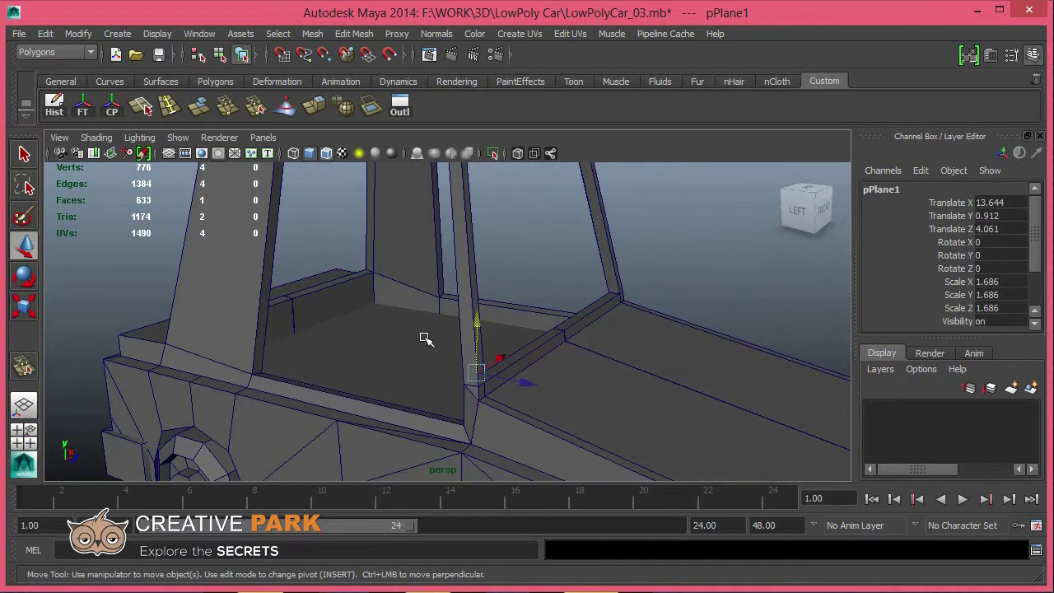
{"action": "scroll", "coordinate": [360, 342], "scroll_direction": "down", "scroll_amount": 3}
{"action": "scroll", "coordinate": [473, 329], "scroll_direction": "down", "scroll_amount": 4}
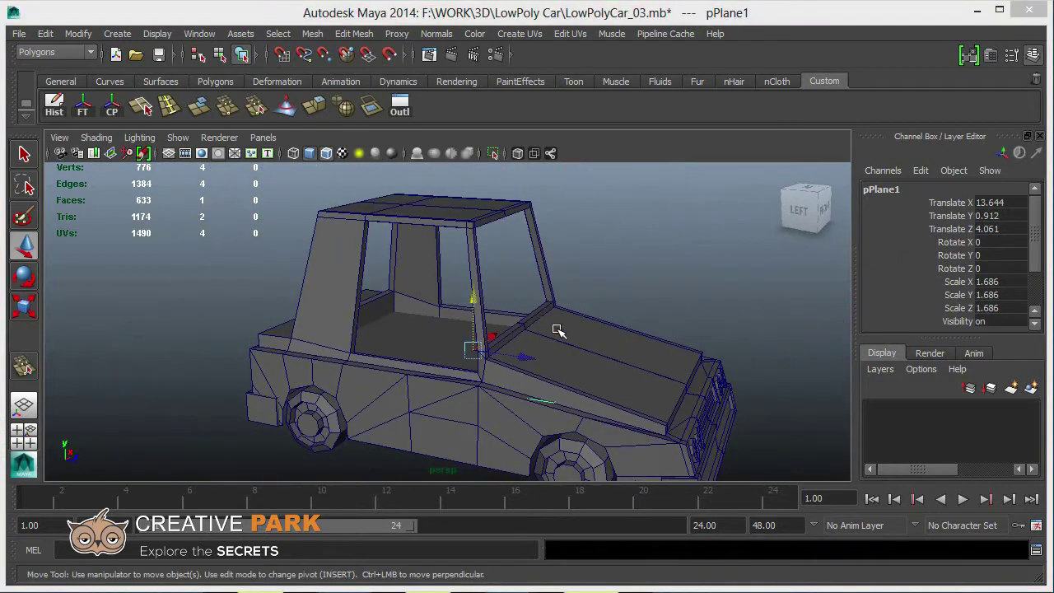
{"action": "left_click_drag", "start_coordinate": [558, 330], "coordinate": [489, 322], "text": "alt"}
{"action": "left_click", "coordinate": [486, 316]}
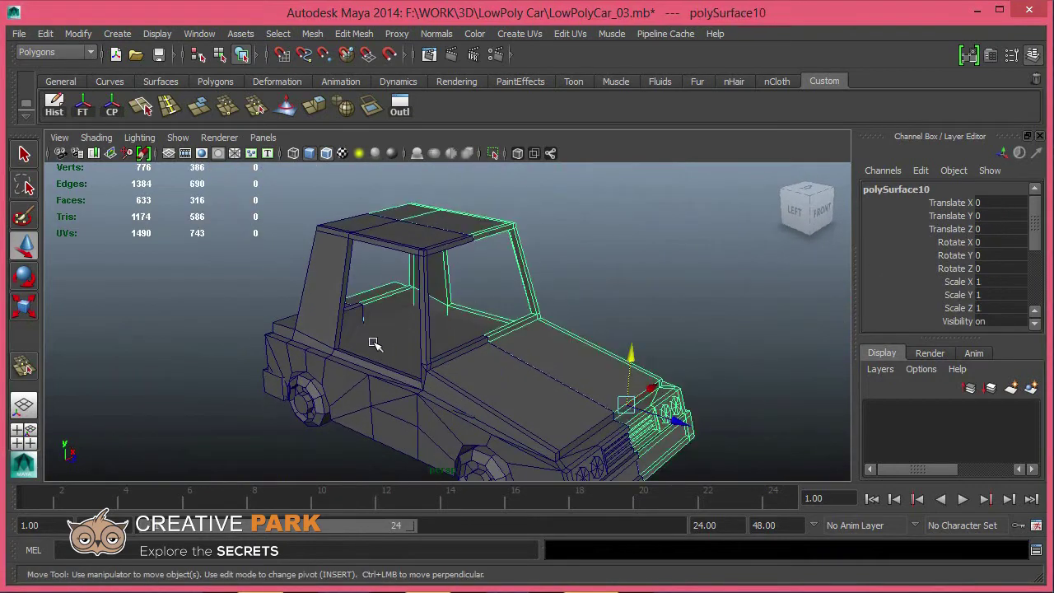
{"action": "left_click", "coordinate": [375, 344]}
{"action": "left_click_drag", "start_coordinate": [448, 311], "coordinate": [450, 319]}
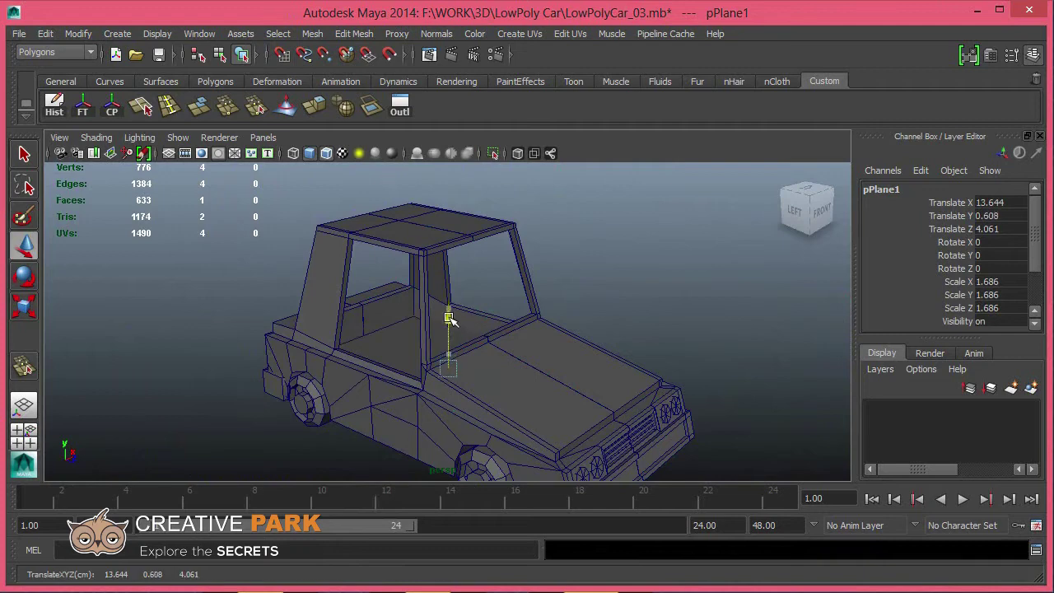
{"action": "left_click", "coordinate": [381, 326]}
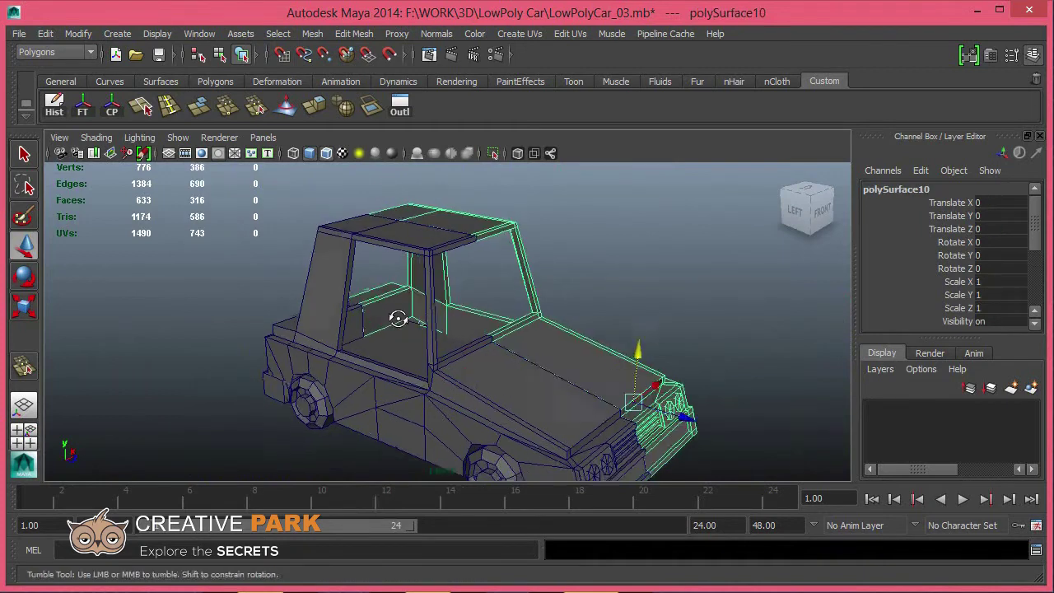
{"action": "left_click_drag", "start_coordinate": [379, 313], "coordinate": [374, 298], "text": "alt"}
{"action": "left_click", "coordinate": [387, 323]}
Step: Select the cabin's inner floor edge loop and resize it
{"action": "mouse_move", "coordinate": [445, 330]}
{"action": "left_mouse_down"}
{"action": "mouse_move", "coordinate": [444, 301]}
{"action": "mouse_move", "coordinate": [470, 329]}
{"action": "mouse_move", "coordinate": [459, 337]}
{"action": "mouse_move", "coordinate": [247, 330]}
{"action": "left_mouse_up"}
{"action": "key", "text": "4"}
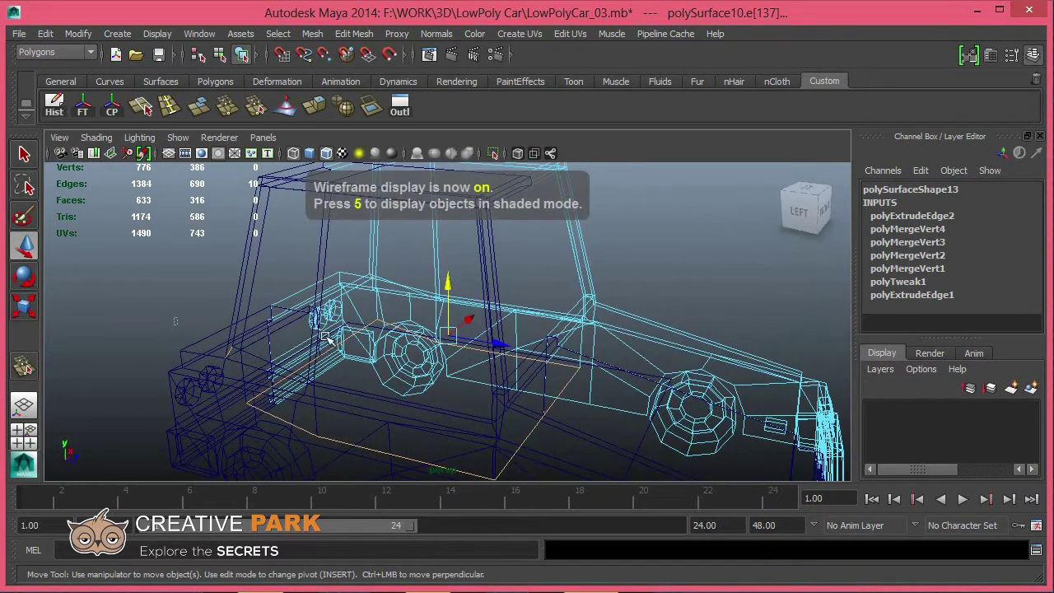
{"action": "left_click_drag", "start_coordinate": [326, 336], "coordinate": [355, 267], "text": "alt"}
{"action": "left_click_drag", "start_coordinate": [390, 298], "coordinate": [461, 339], "text": "alt"}
{"action": "key", "text": "5"}
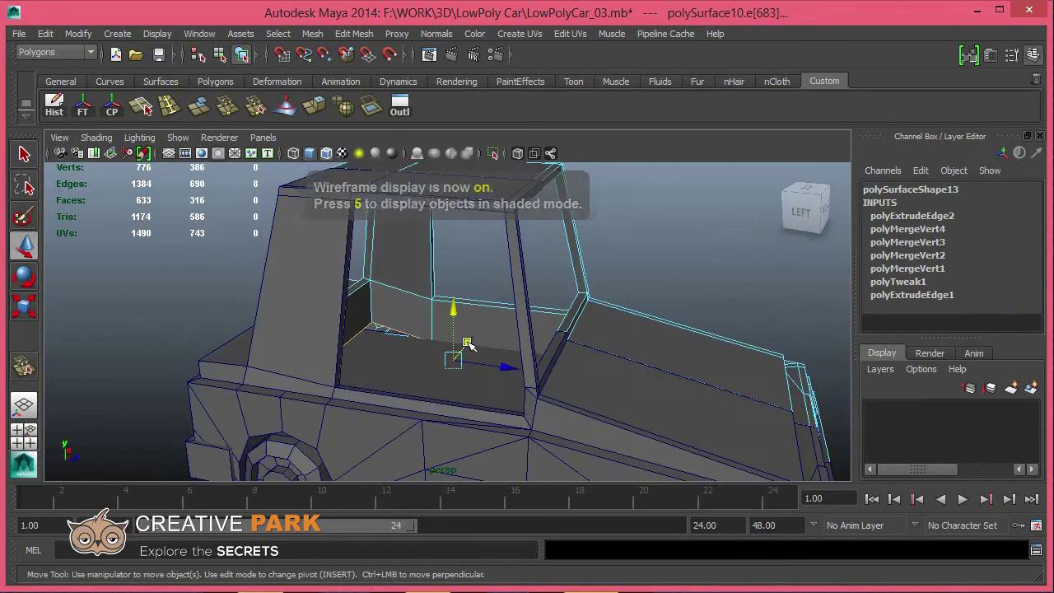
{"action": "double_click", "coordinate": [461, 339]}
{"action": "key", "text": "r"}
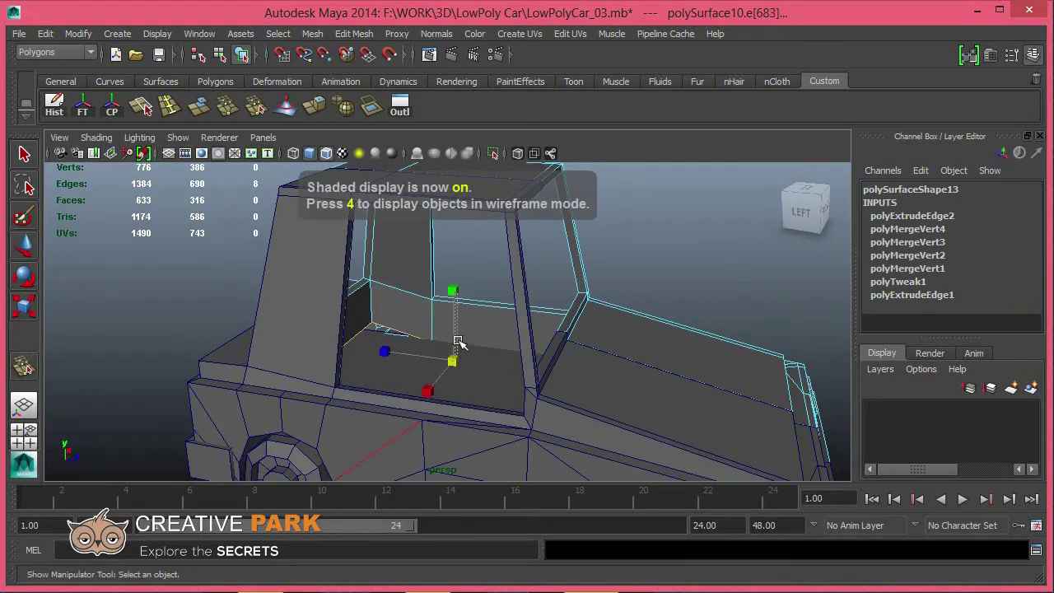
{"action": "key", "text": "w"}
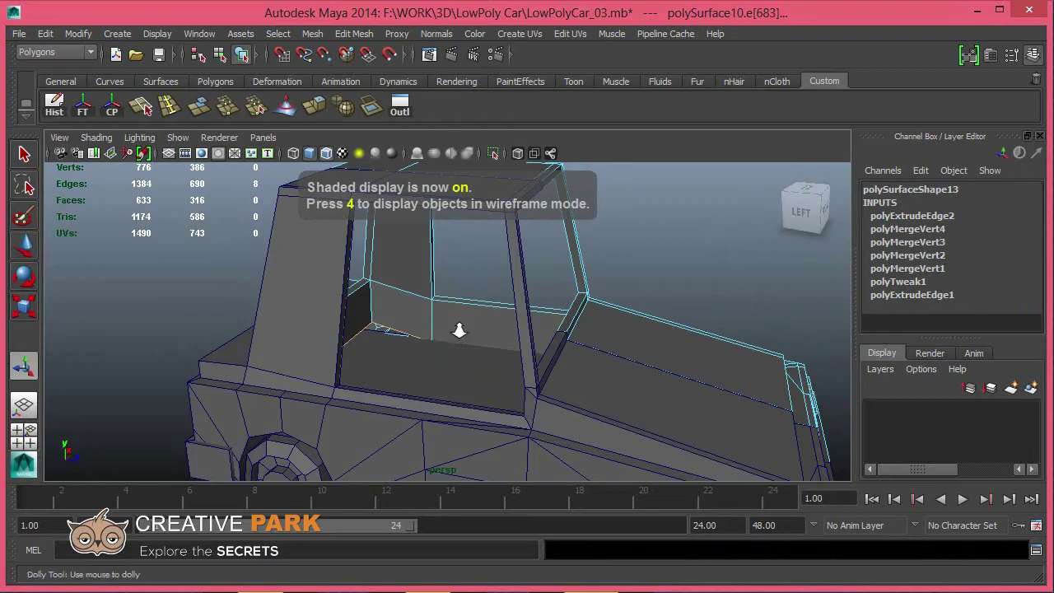
Step: Move the floor edge loop down in Y so the floor sits deeper in the body
{"action": "left_click_drag", "start_coordinate": [459, 329], "coordinate": [454, 336], "text": "alt"}
{"action": "key", "text": "4"}
{"action": "scroll", "coordinate": [437, 346], "scroll_direction": "down", "scroll_amount": 3}
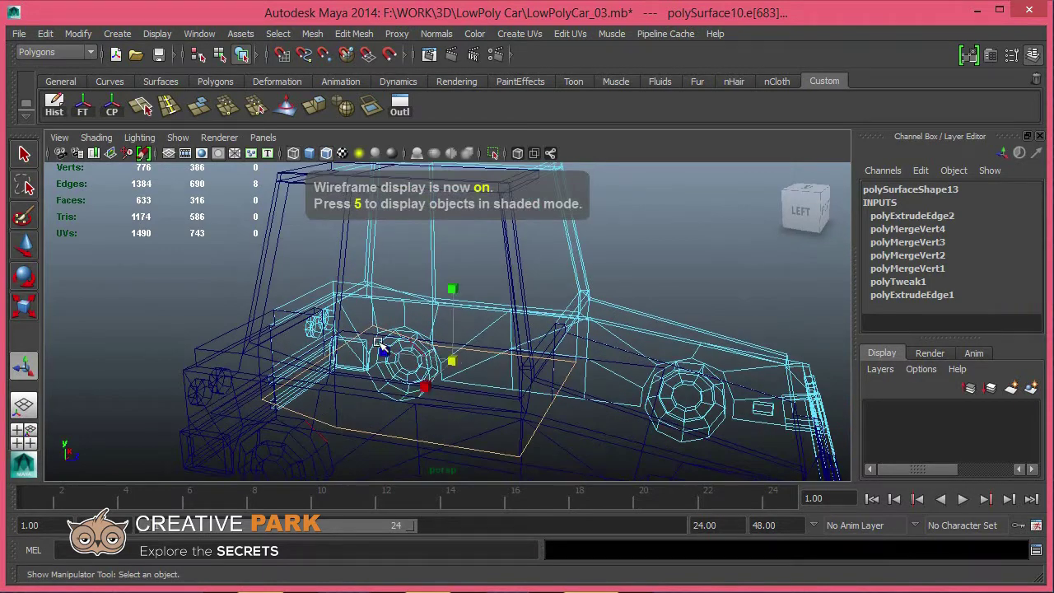
{"action": "scroll", "coordinate": [412, 337], "scroll_direction": "down", "scroll_amount": 3}
{"action": "key", "text": "r"}
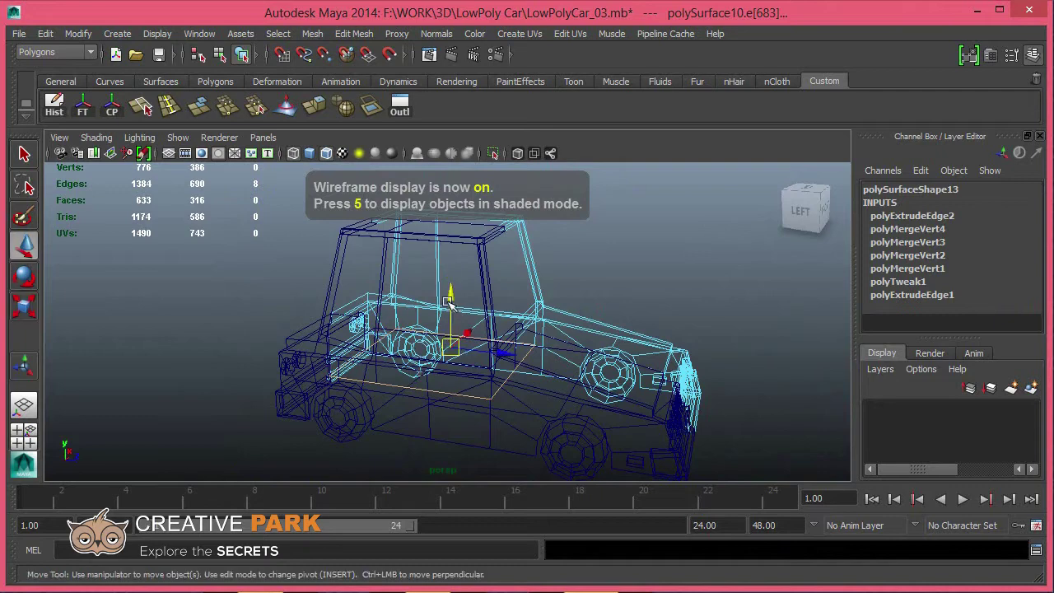
{"action": "key", "text": "w"}
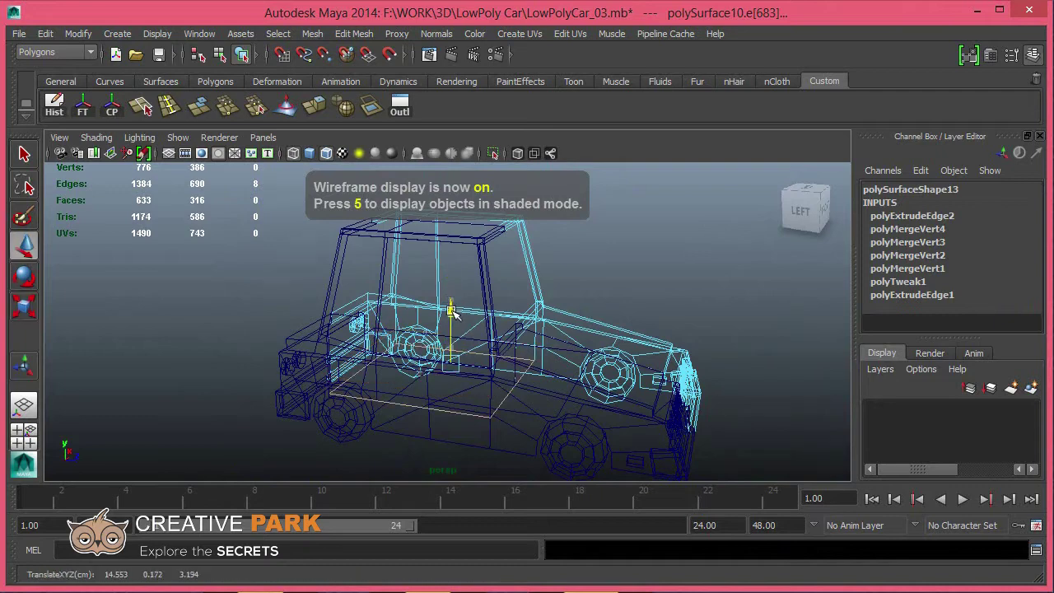
{"action": "left_click_drag", "start_coordinate": [451, 307], "coordinate": [462, 322]}
{"action": "key", "text": "5"}
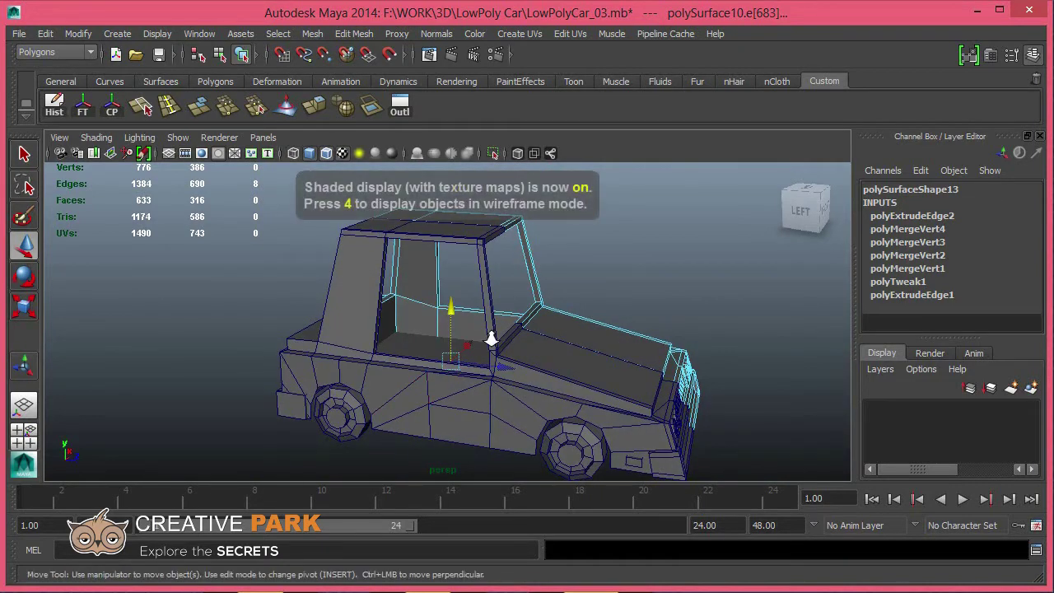
{"action": "left_click_drag", "start_coordinate": [503, 337], "coordinate": [466, 359], "text": "alt"}
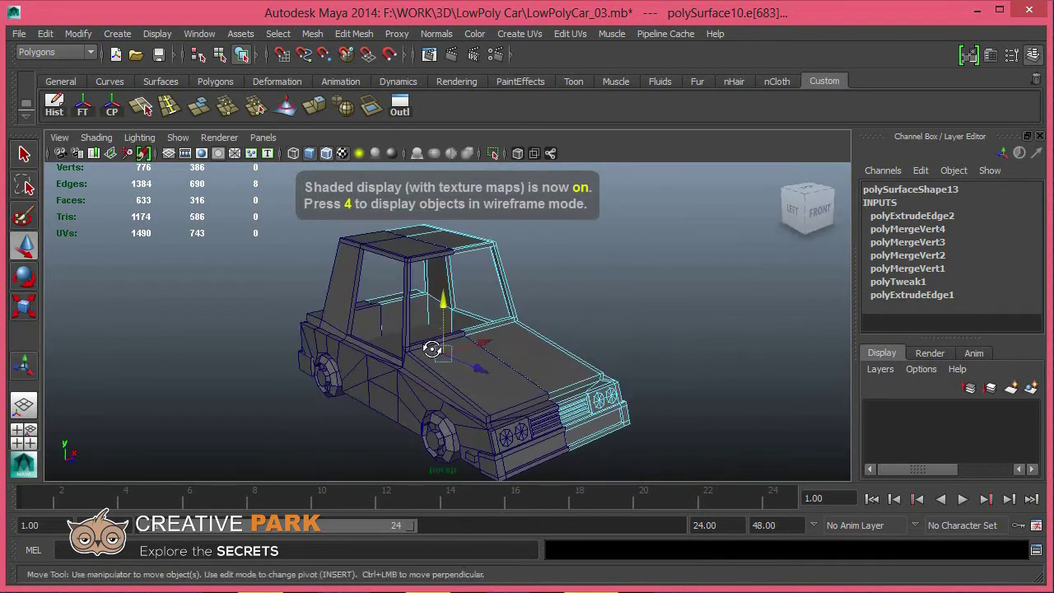
{"action": "scroll", "coordinate": [461, 351], "scroll_direction": "up", "scroll_amount": 3}
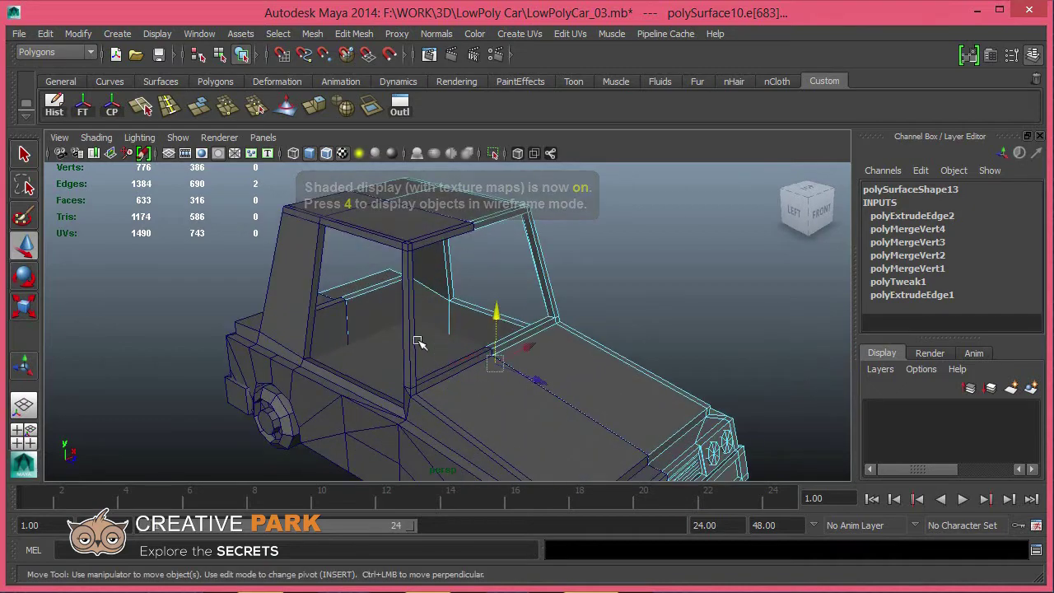
{"action": "mouse_move", "coordinate": [440, 330]}
{"action": "left_mouse_down", "text": "alt"}
{"action": "mouse_move", "coordinate": [428, 244]}
{"action": "mouse_move", "coordinate": [466, 294]}
{"action": "mouse_move", "coordinate": [416, 339]}
{"action": "left_mouse_up", "text": "alt"}
{"action": "left_click", "coordinate": [461, 234]}
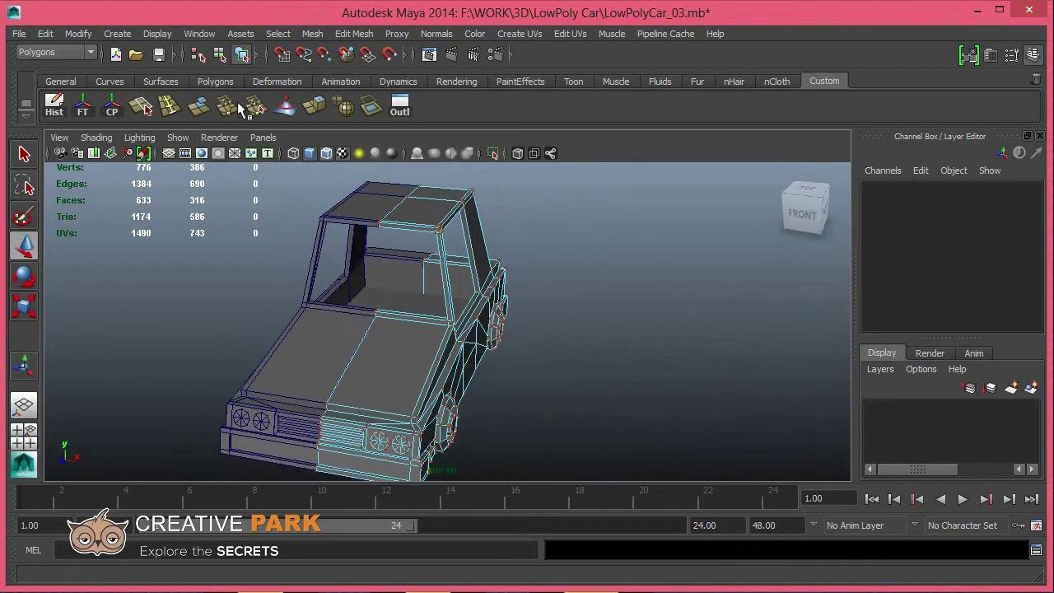
Step: Browse the polygon creation shelf and save the scene
{"action": "left_click", "coordinate": [215, 80]}
{"action": "scroll", "coordinate": [305, 254], "scroll_direction": "down", "scroll_amount": 2}
{"action": "left_click", "coordinate": [85, 106]}
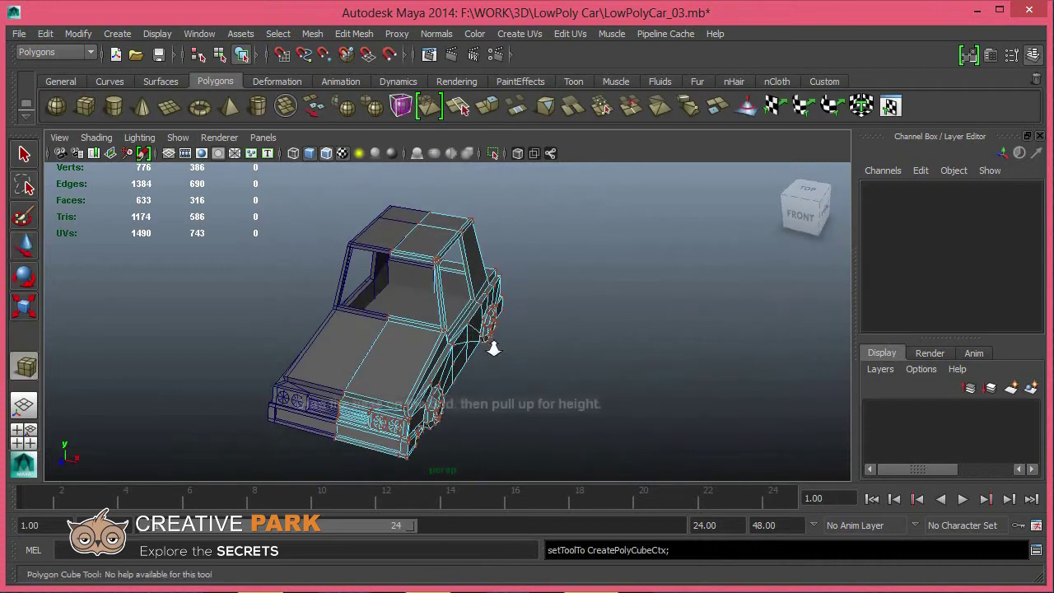
{"action": "scroll", "coordinate": [269, 400], "scroll_direction": "down", "scroll_amount": 2}
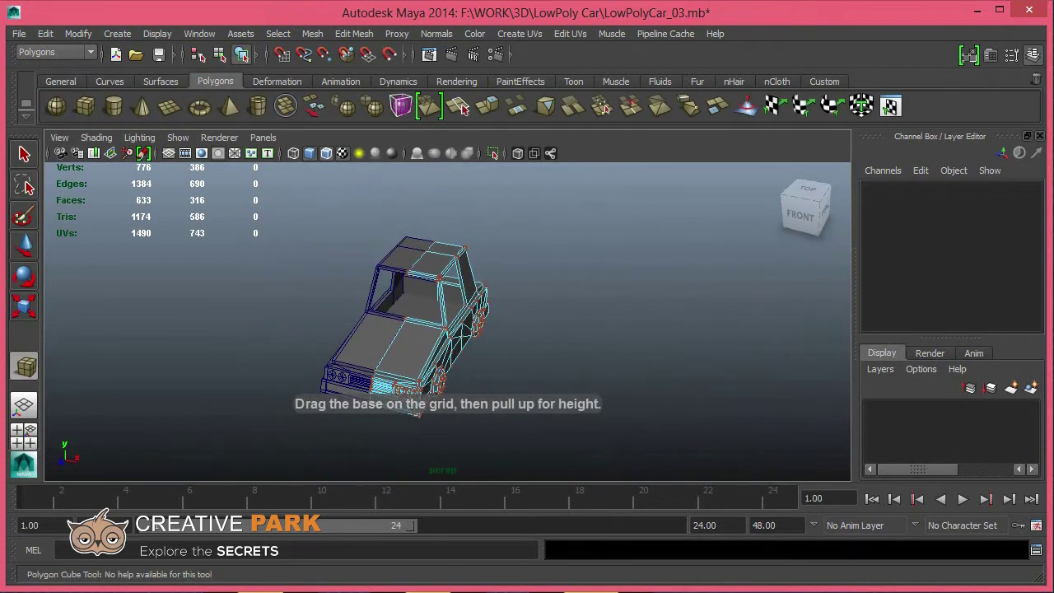
{"action": "key", "text": "ctrl+s"}
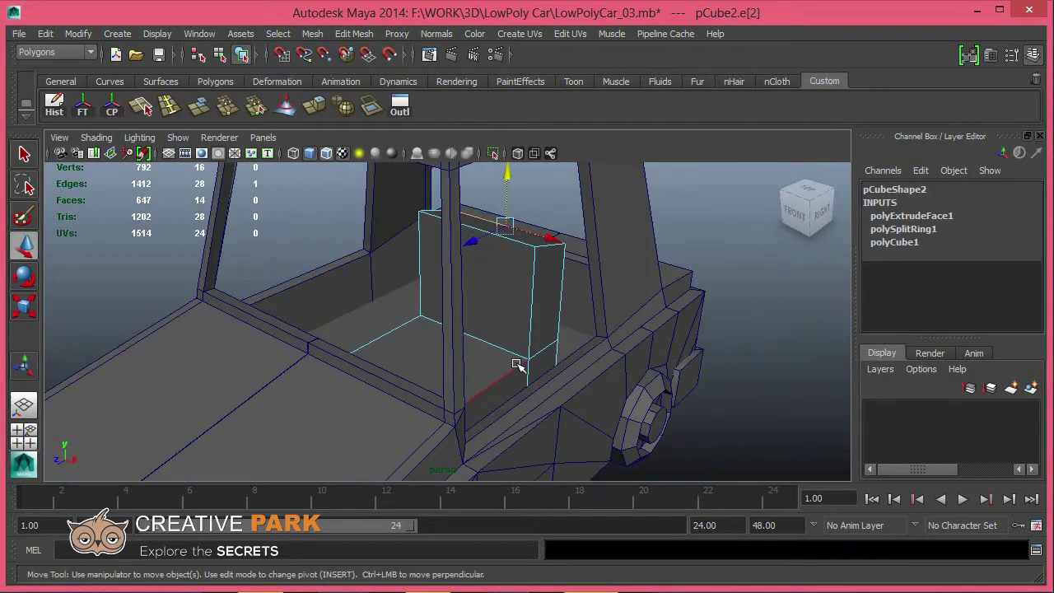
Step: Narrow the seat block pCube2 by scaling it in X
{"action": "key", "text": "F8"}
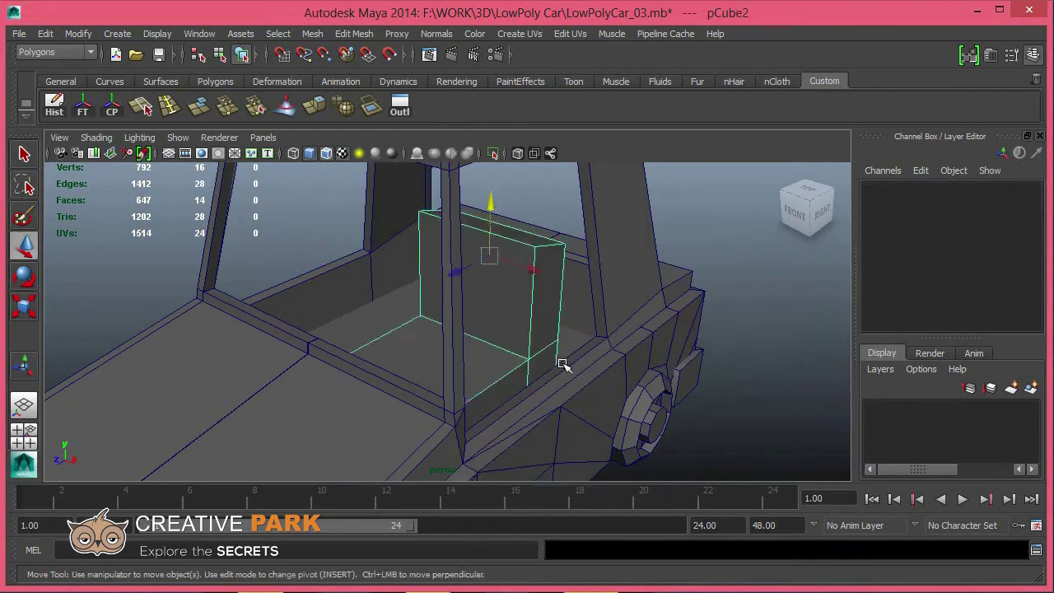
{"action": "mouse_move", "coordinate": [564, 365]}
{"action": "left_mouse_down", "text": "alt"}
{"action": "mouse_move", "coordinate": [367, 376]}
{"action": "mouse_move", "coordinate": [504, 323]}
{"action": "mouse_move", "coordinate": [514, 305]}
{"action": "mouse_move", "coordinate": [452, 298]}
{"action": "mouse_move", "coordinate": [357, 177]}
{"action": "mouse_move", "coordinate": [489, 294]}
{"action": "mouse_move", "coordinate": [423, 290]}
{"action": "left_mouse_up", "text": "alt"}
{"action": "key", "text": "e"}
{"action": "key", "text": "r"}
{"action": "key", "text": "w"}
Step: Duplicate the seat block with Ctrl+D
{"action": "left_click", "coordinate": [445, 298]}
{"action": "left_click", "coordinate": [470, 306]}
{"action": "key", "text": "ctrl+d"}
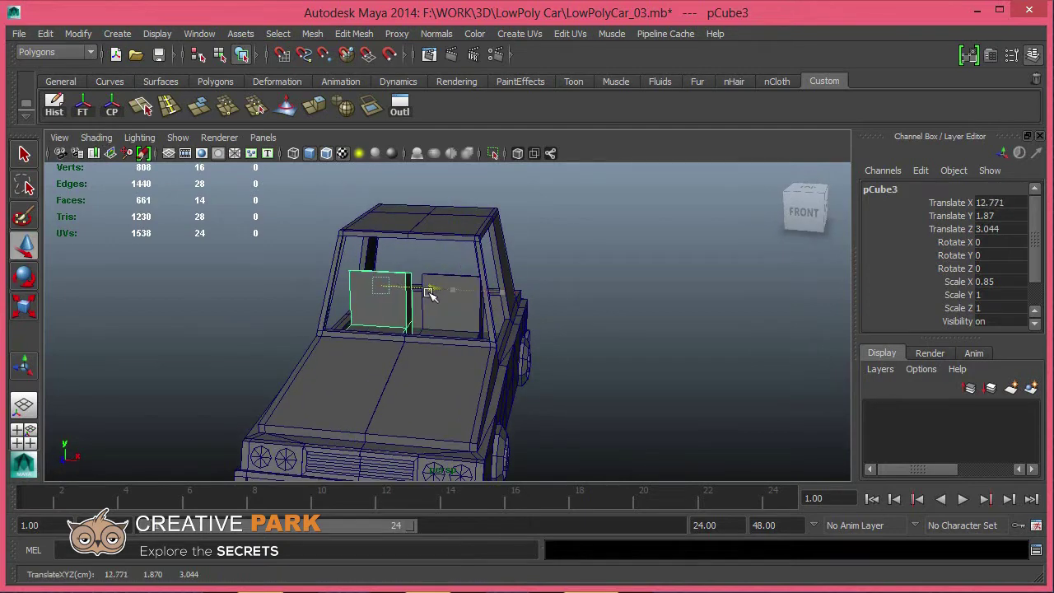
{"action": "mouse_move", "coordinate": [429, 295]}
{"action": "right_mouse_down", "text": "alt"}
{"action": "mouse_move", "coordinate": [200, 264]}
{"action": "mouse_move", "coordinate": [318, 303]}
{"action": "right_mouse_up", "text": "alt"}
{"action": "left_click_drag", "start_coordinate": [318, 303], "coordinate": [387, 321], "text": "alt"}
{"action": "middle_click_drag", "start_coordinate": [387, 321], "coordinate": [420, 335], "text": "alt"}
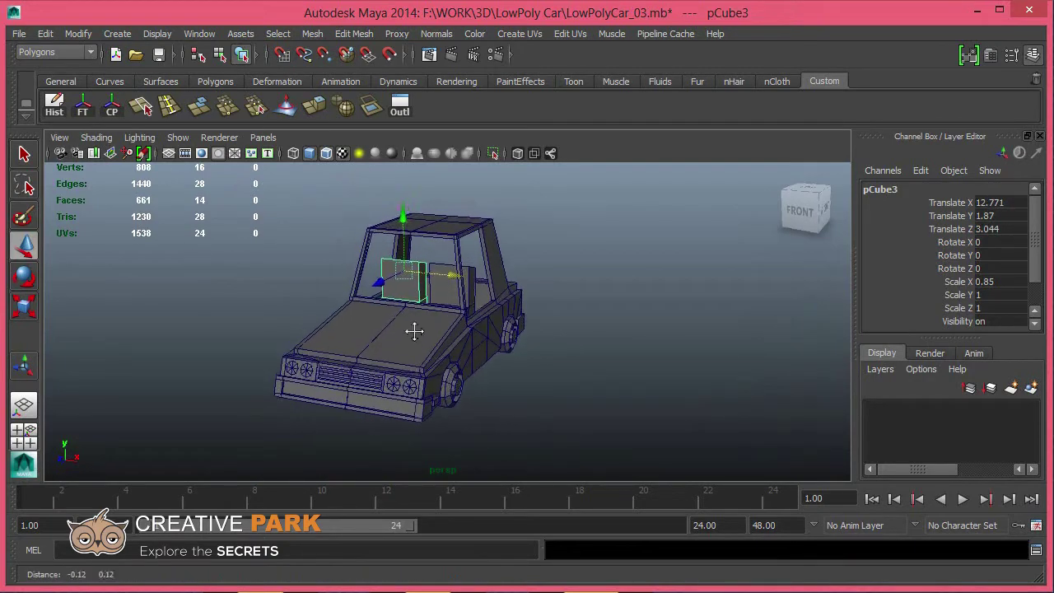
Step: Place the copied seat beside the original and deselect it
{"action": "left_click", "coordinate": [213, 82]}
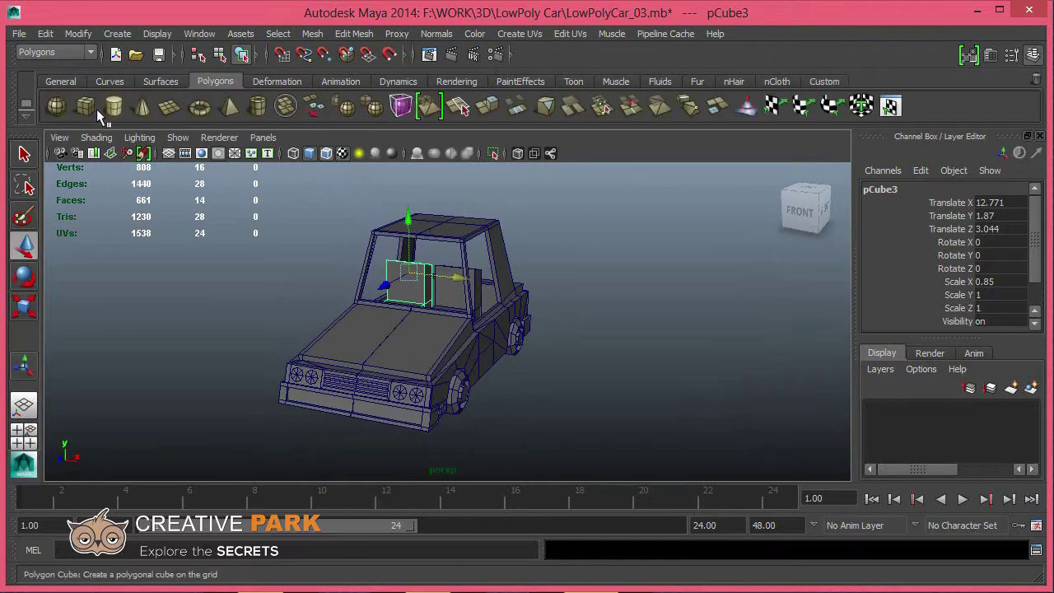
{"action": "key", "text": "space"}
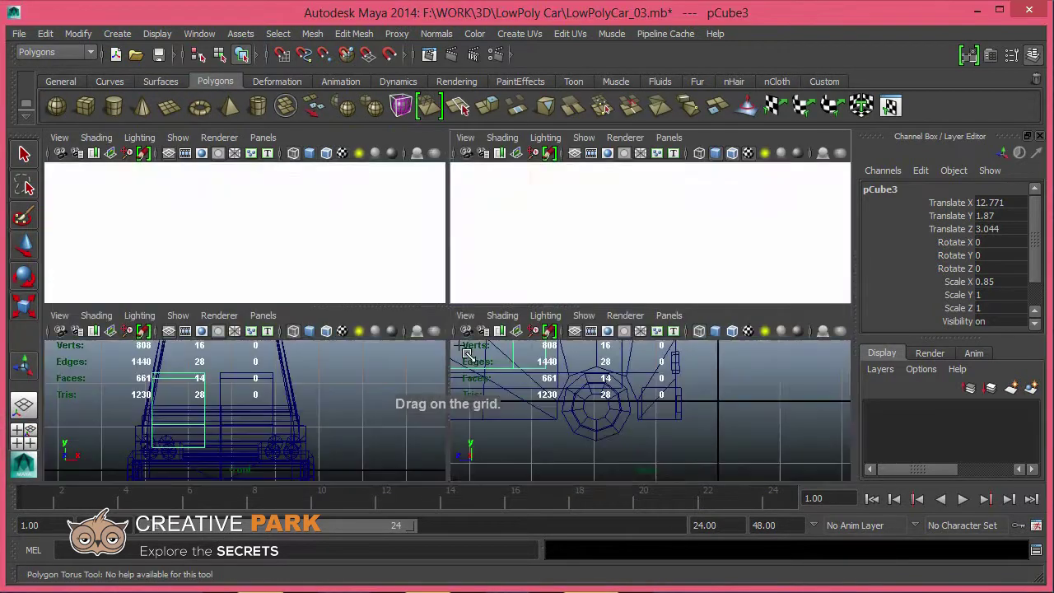
{"action": "key", "text": "space"}
{"action": "scroll", "coordinate": [473, 315], "scroll_direction": "up", "scroll_amount": 1}
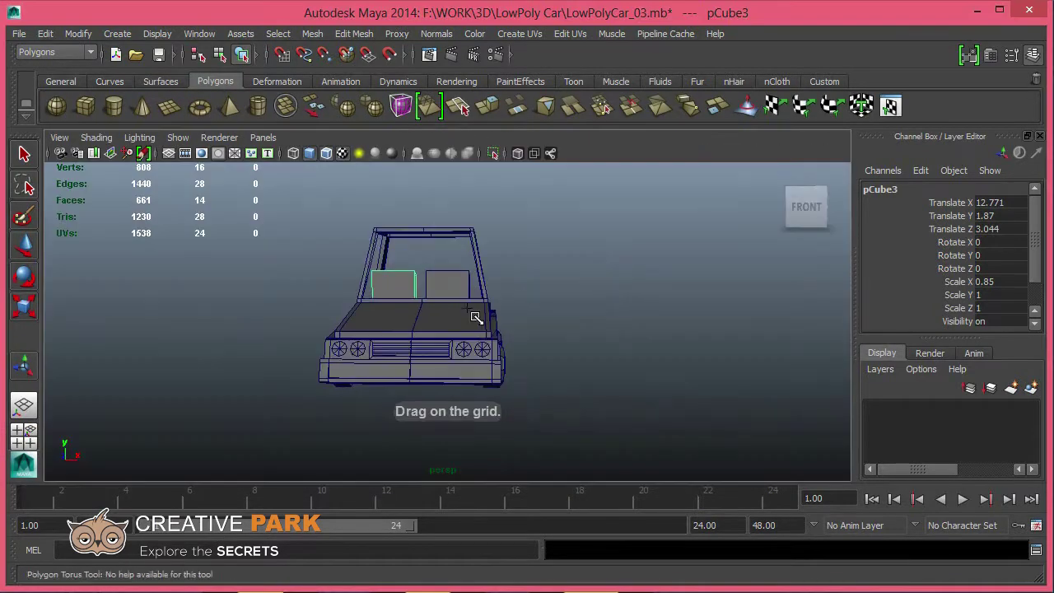
{"action": "scroll", "coordinate": [464, 312], "scroll_direction": "up", "scroll_amount": 1}
{"action": "key", "text": "w"}
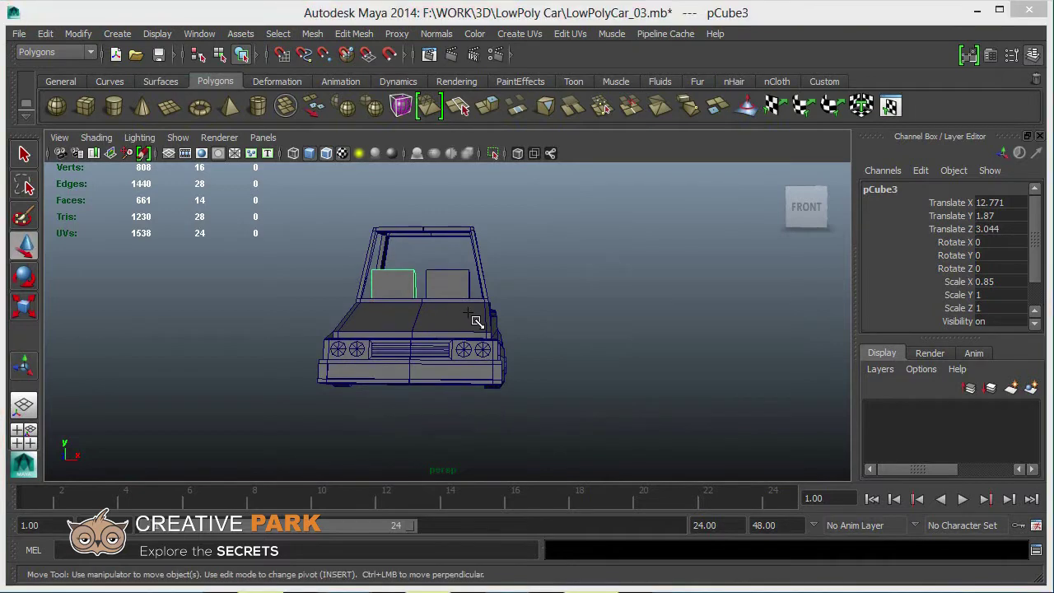
{"action": "mouse_move", "coordinate": [477, 321]}
{"action": "left_mouse_down", "text": "alt"}
{"action": "mouse_move", "coordinate": [474, 306]}
{"action": "mouse_move", "coordinate": [593, 296]}
{"action": "left_mouse_up", "text": "alt"}
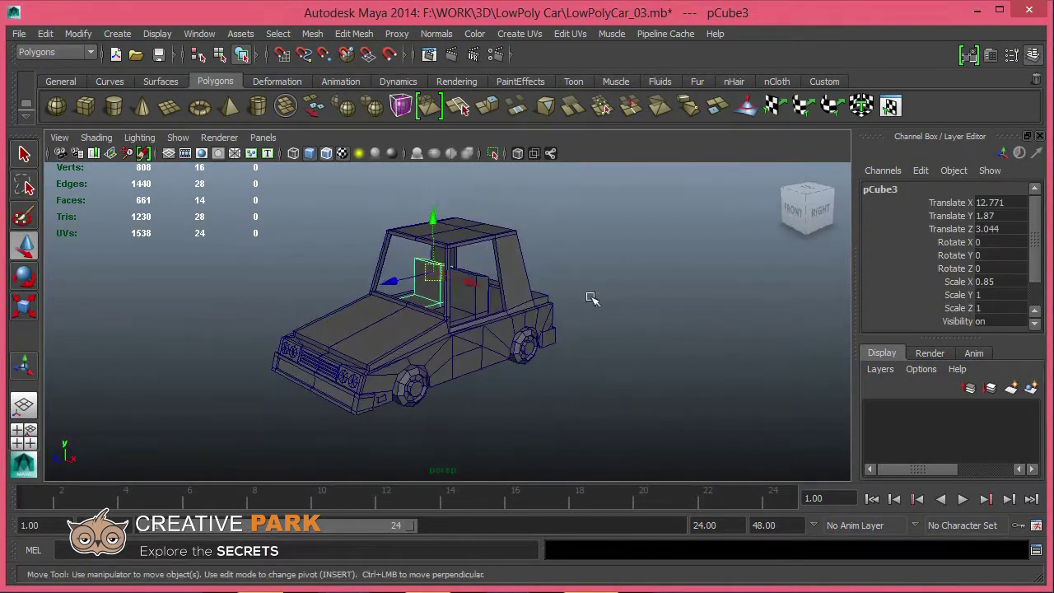
{"action": "left_click", "coordinate": [593, 296]}
Step: Draw a polygon torus on the grid beside the car
{"action": "left_click_drag", "start_coordinate": [511, 404], "coordinate": [550, 428]}
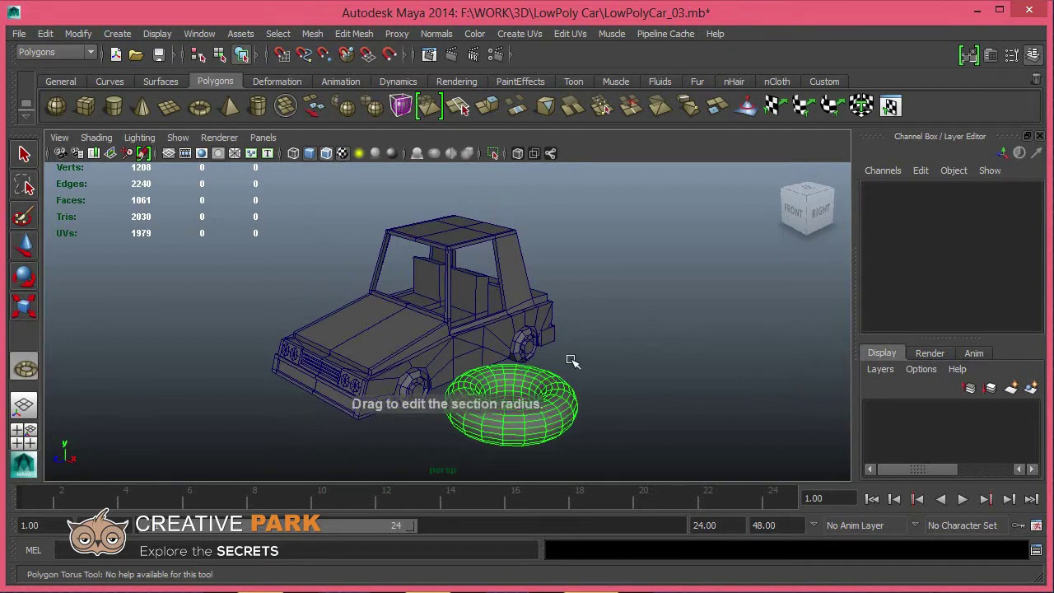
{"action": "left_click_drag", "start_coordinate": [573, 360], "coordinate": [977, 264]}
{"action": "scroll", "coordinate": [948, 298], "scroll_direction": "down", "scroll_amount": 3}
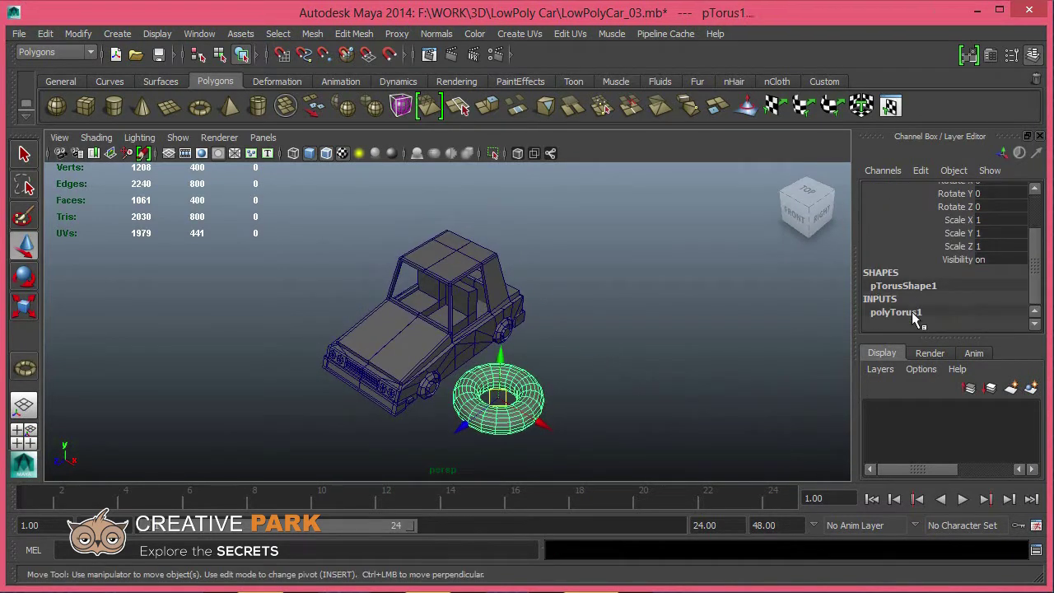
{"action": "left_click", "coordinate": [912, 313]}
Step: Set the torus to Subdivisions Axis 15, Subdivisions Height 7 and Section Radius 0.1
{"action": "left_click", "coordinate": [946, 285]}
{"action": "mouse_move", "coordinate": [568, 321]}
{"action": "middle_mouse_down"}
{"action": "mouse_move", "coordinate": [475, 319]}
{"action": "mouse_move", "coordinate": [544, 339]}
{"action": "mouse_move", "coordinate": [527, 335]}
{"action": "middle_mouse_up"}
{"action": "left_click", "coordinate": [939, 299]}
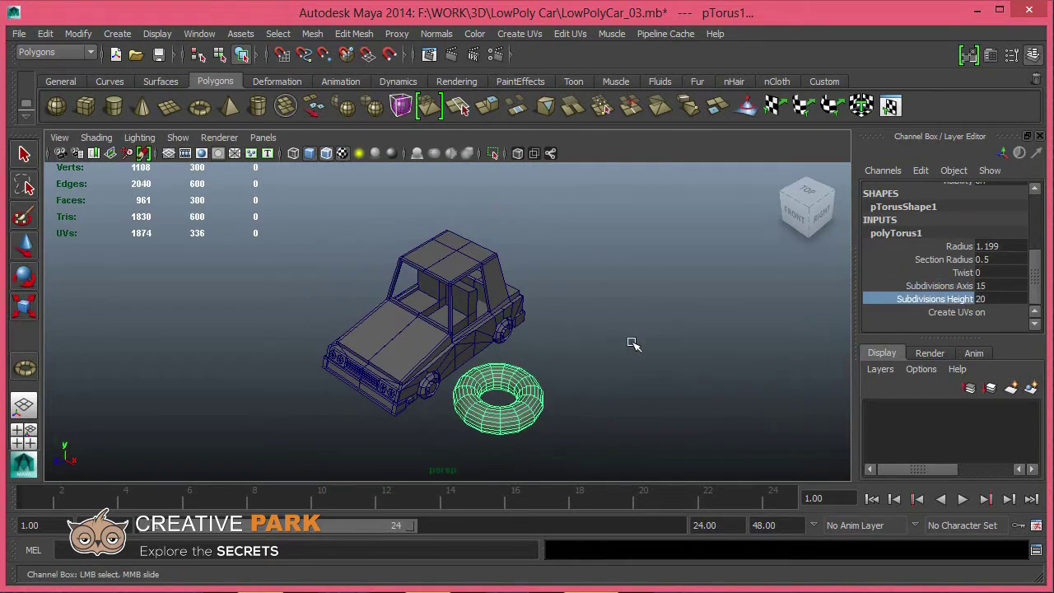
{"action": "middle_click_drag", "start_coordinate": [632, 343], "coordinate": [527, 348]}
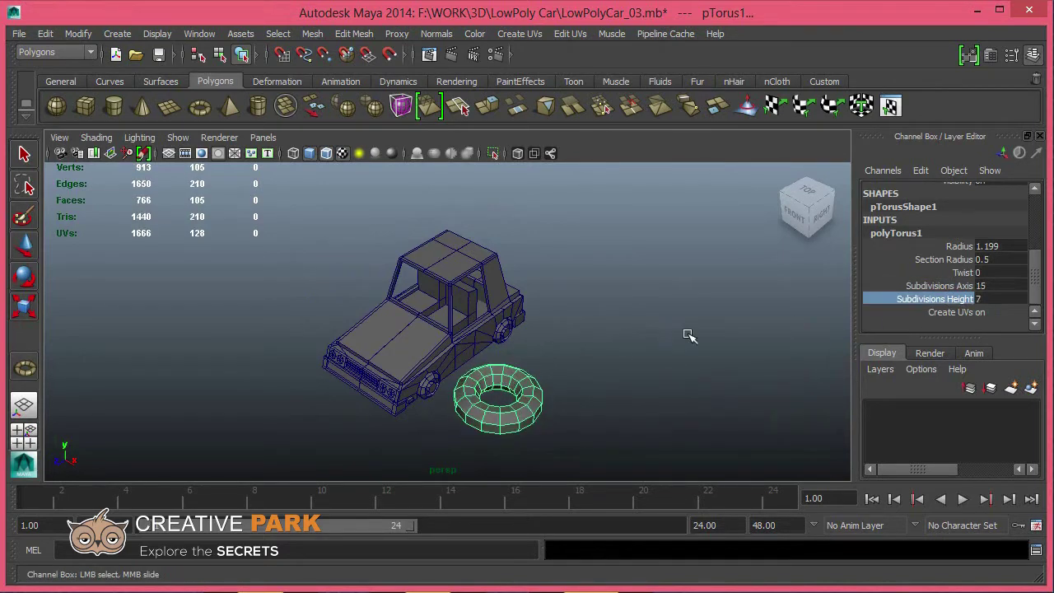
{"action": "left_click", "coordinate": [963, 261]}
{"action": "middle_click_drag", "start_coordinate": [659, 341], "coordinate": [641, 342]}
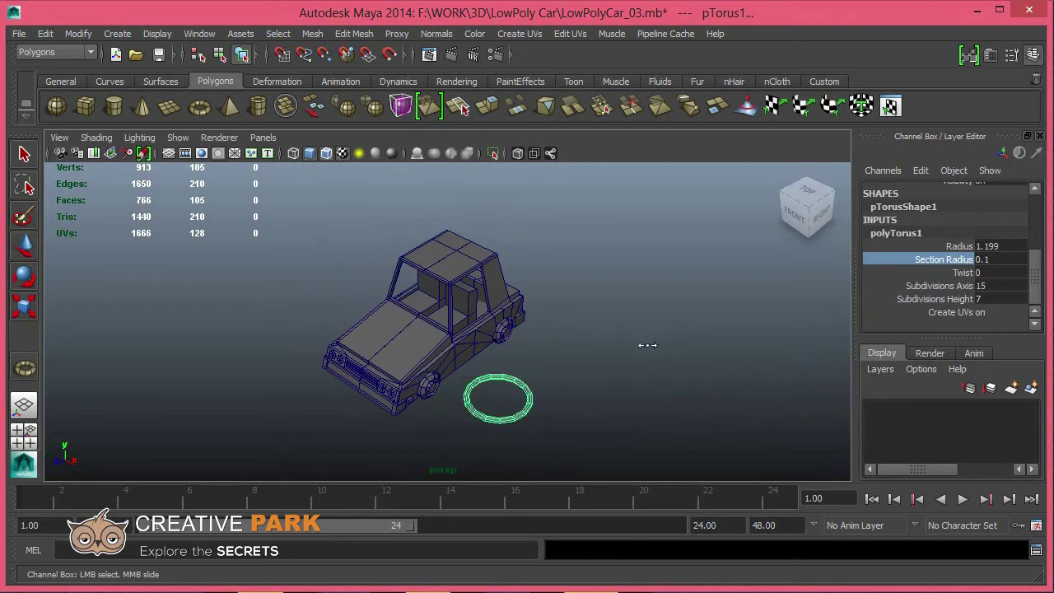
{"action": "key", "text": "w"}
{"action": "mouse_move", "coordinate": [620, 381]}
{"action": "left_mouse_down", "text": "alt"}
{"action": "mouse_move", "coordinate": [583, 389]}
{"action": "mouse_move", "coordinate": [613, 399]}
{"action": "left_mouse_up", "text": "alt"}
Step: Move the torus into the car and stand it upright at Rotate X 90
{"action": "key", "text": "e"}
{"action": "key", "text": "r"}
{"action": "key", "text": "w"}
{"action": "left_click_drag", "start_coordinate": [517, 377], "coordinate": [424, 350]}
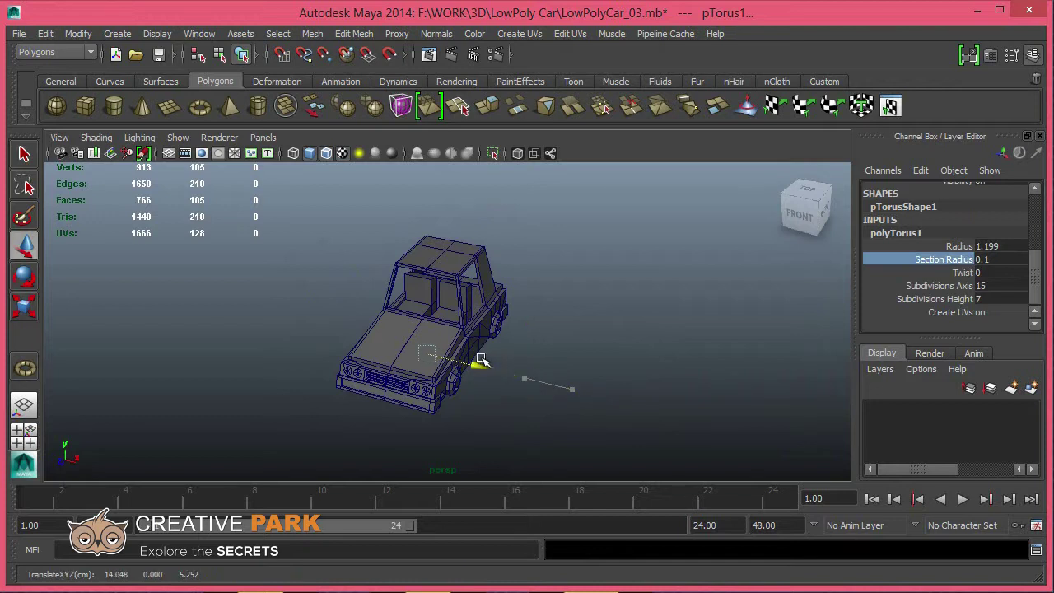
{"action": "key", "text": "e"}
{"action": "key", "text": "ctrl+z"}
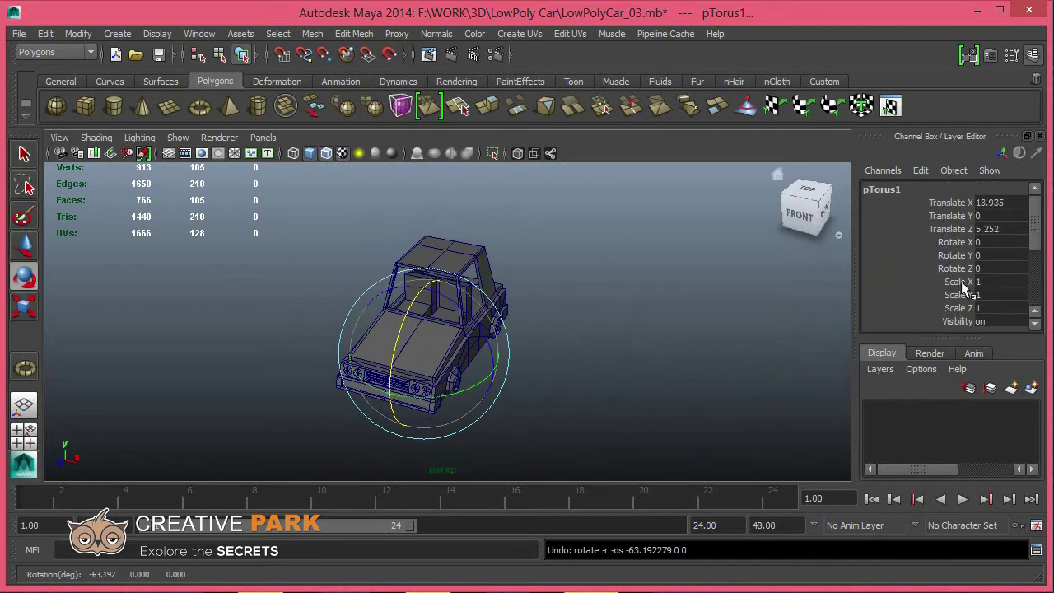
{"action": "left_click_drag", "start_coordinate": [409, 311], "coordinate": [387, 413]}
{"action": "type", "text": "90"}
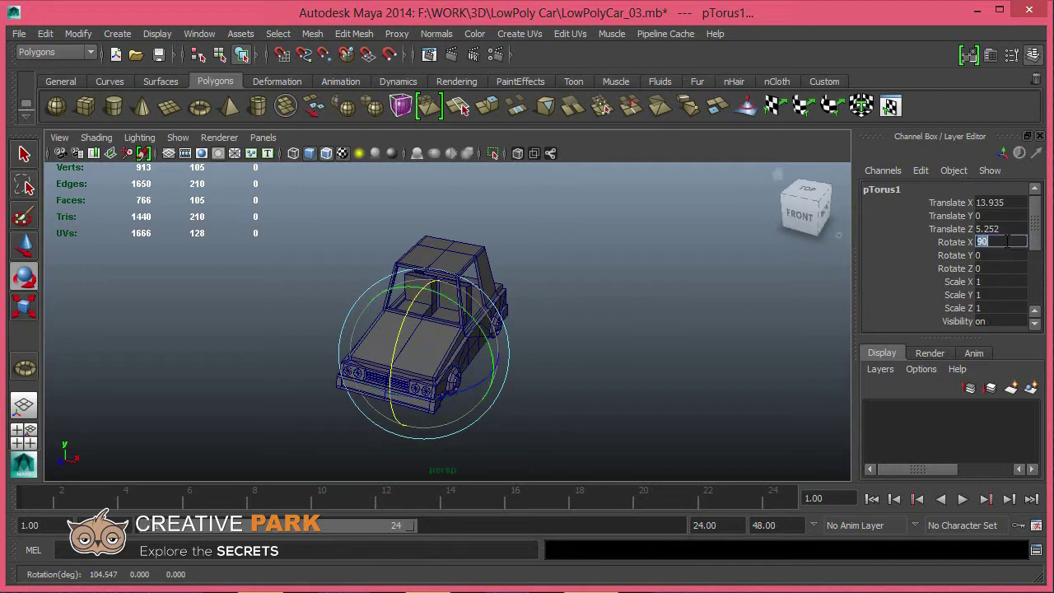
{"action": "key", "text": "Return"}
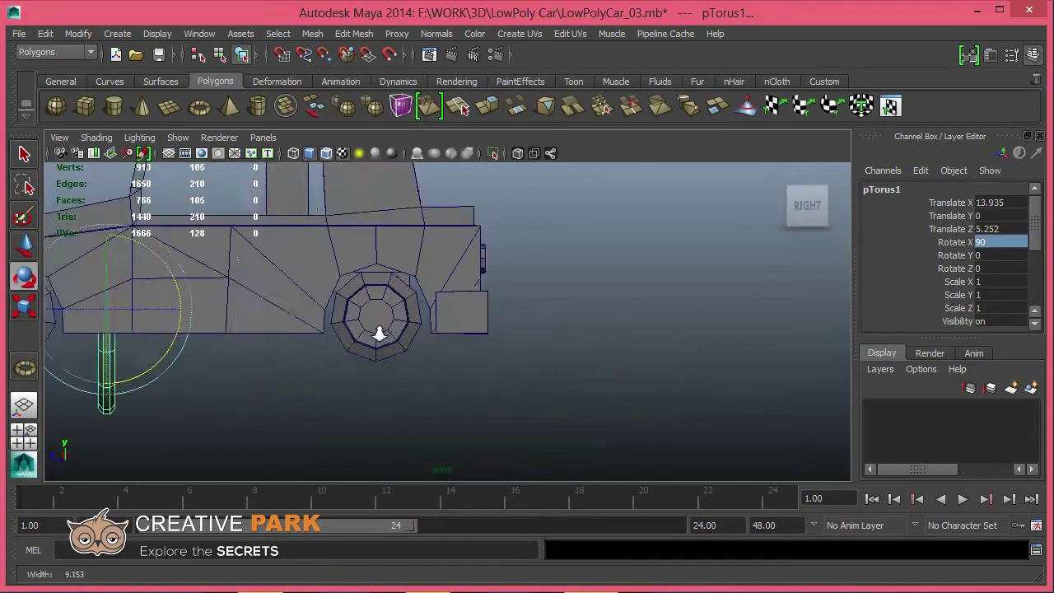
Step: Raise the ring toward the dashboard and shrink it to scale 0.342, 0.569, 0.342
{"action": "key", "text": "w"}
{"action": "mouse_move", "coordinate": [327, 336]}
{"action": "left_mouse_down"}
{"action": "mouse_move", "coordinate": [363, 262]}
{"action": "mouse_move", "coordinate": [348, 274]}
{"action": "left_mouse_up"}
{"action": "key", "text": "r"}
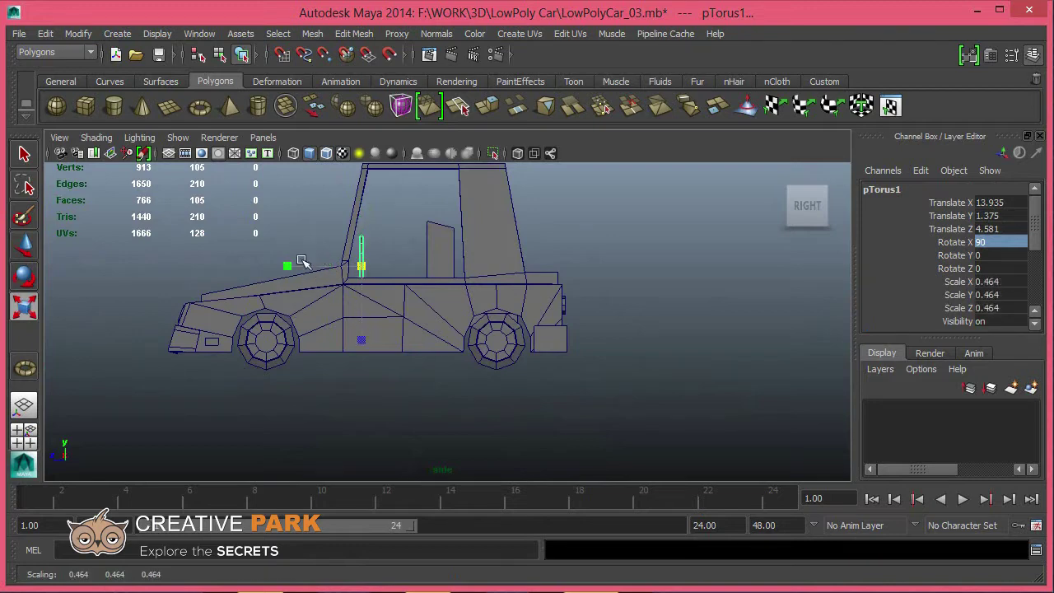
{"action": "key", "text": "e"}
{"action": "key", "text": "r"}
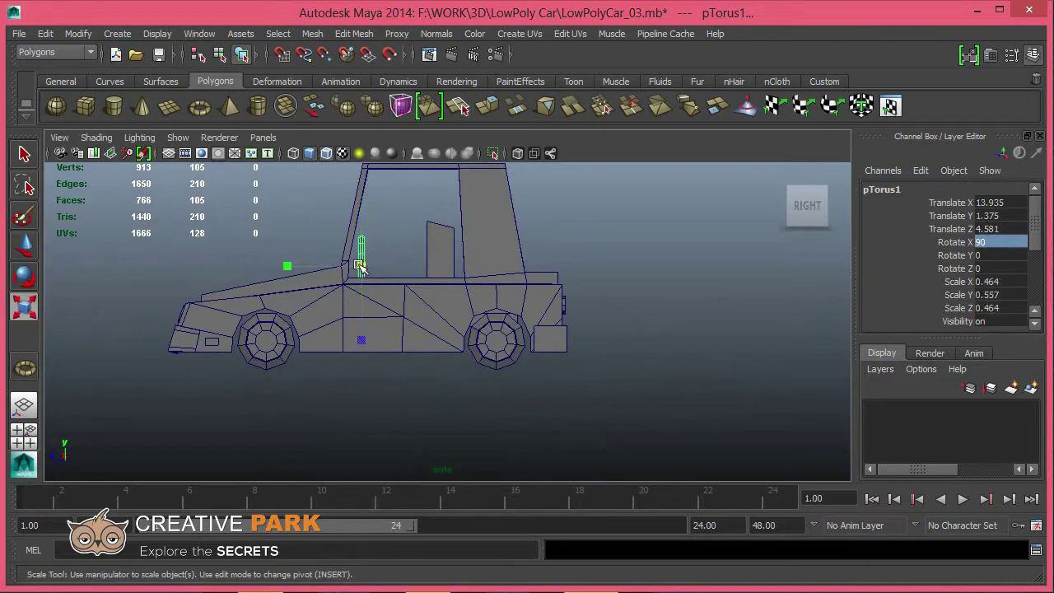
{"action": "left_click_drag", "start_coordinate": [361, 266], "coordinate": [349, 268]}
{"action": "key", "text": "e"}
{"action": "key", "text": "r"}
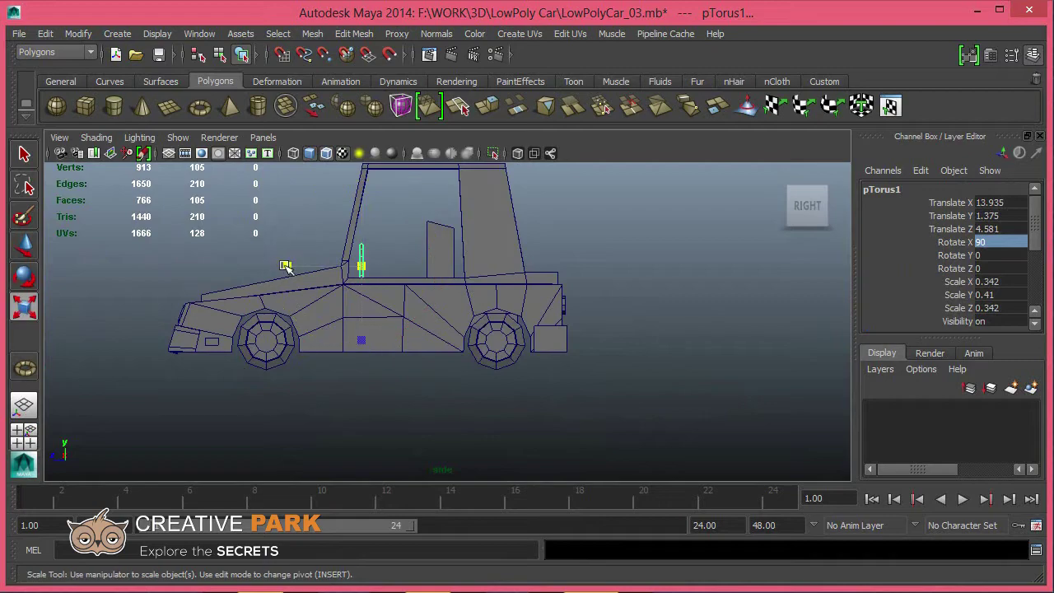
Step: Slide the ring in front of a seat and lower it onto the dashboard
{"action": "key", "text": "space"}
{"action": "left_click_drag", "start_coordinate": [418, 272], "coordinate": [419, 234]}
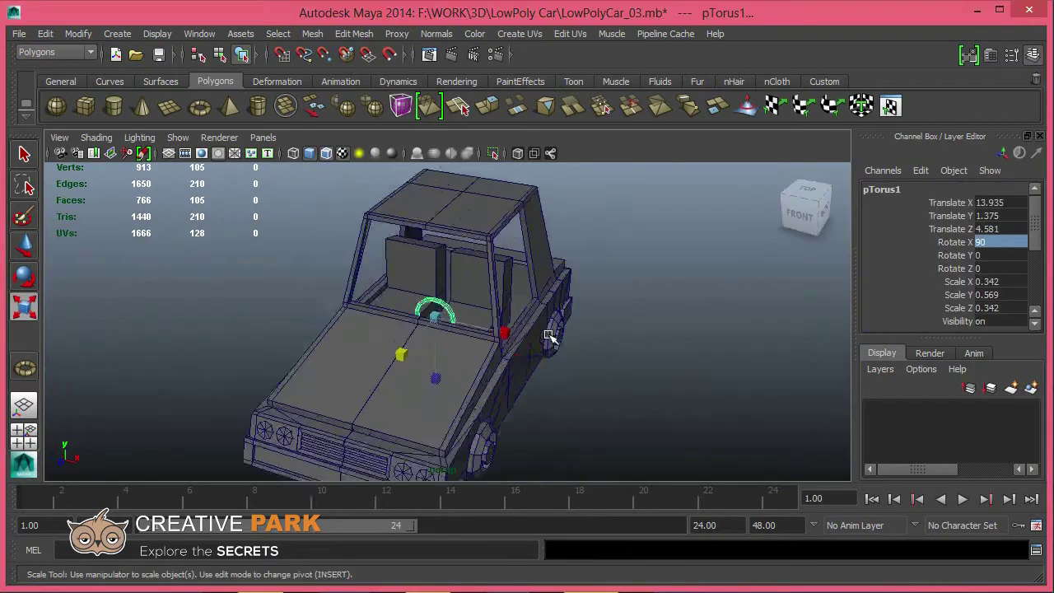
{"action": "key", "text": "f"}
{"action": "key", "text": "w"}
{"action": "mouse_move", "coordinate": [505, 331]}
{"action": "left_mouse_down"}
{"action": "mouse_move", "coordinate": [581, 331]}
{"action": "mouse_move", "coordinate": [572, 333]}
{"action": "left_mouse_up"}
{"action": "left_click_drag", "start_coordinate": [543, 294], "coordinate": [549, 301]}
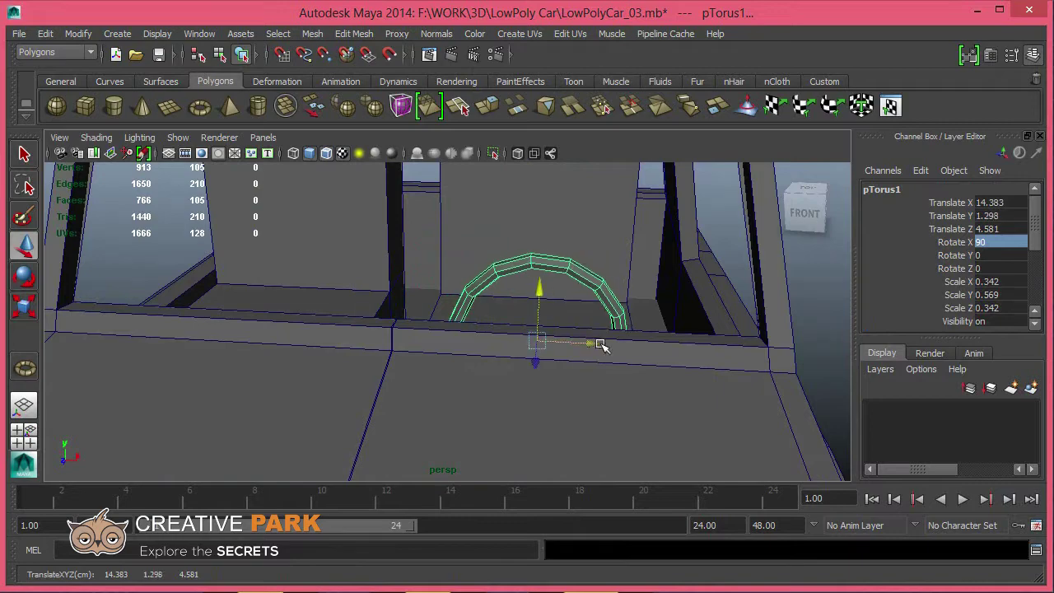
{"action": "mouse_move", "coordinate": [600, 344]}
{"action": "left_mouse_down", "text": "alt"}
{"action": "mouse_move", "coordinate": [436, 305]}
{"action": "mouse_move", "coordinate": [447, 377]}
{"action": "mouse_move", "coordinate": [435, 404]}
{"action": "mouse_move", "coordinate": [412, 372]}
{"action": "mouse_move", "coordinate": [447, 353]}
{"action": "mouse_move", "coordinate": [574, 349]}
{"action": "left_mouse_up", "text": "alt"}
Step: Duplicate the seat block and slide the copy over as a second seat
{"action": "left_click", "coordinate": [567, 287]}
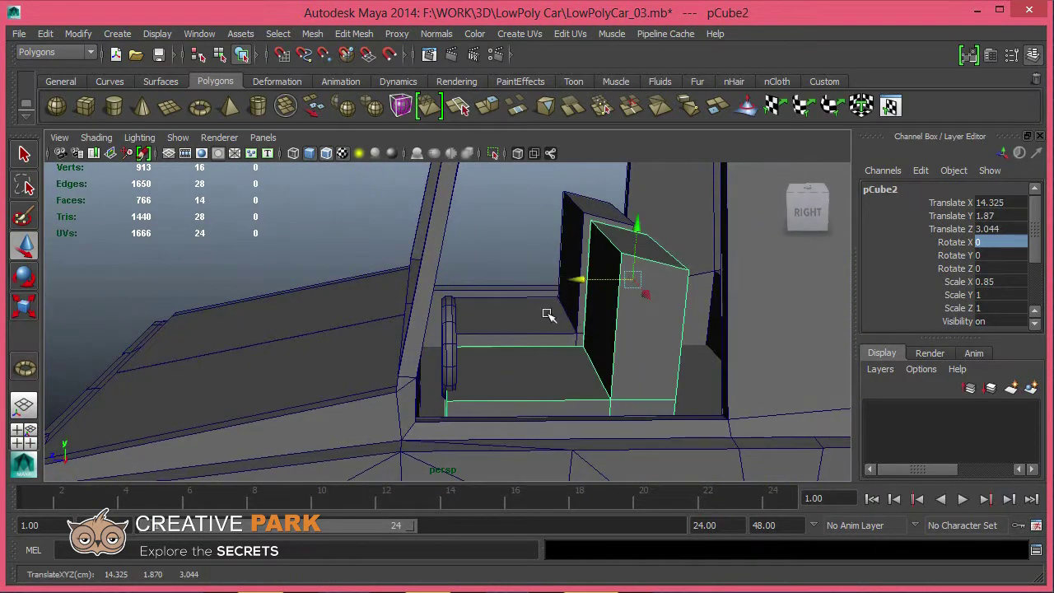
{"action": "key", "text": "ctrl+d"}
{"action": "left_click_drag", "start_coordinate": [543, 247], "coordinate": [559, 236]}
{"action": "left_click", "coordinate": [457, 306], "text": "shift"}
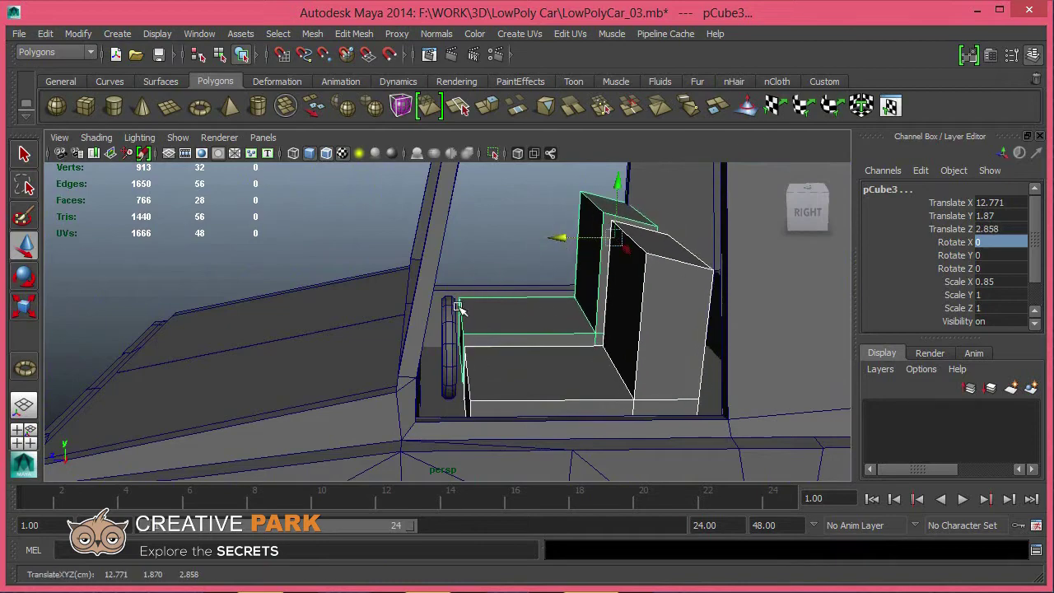
{"action": "right_click_drag", "start_coordinate": [458, 306], "coordinate": [486, 336], "text": "shift"}
{"action": "mouse_move", "coordinate": [487, 337]}
{"action": "left_mouse_down", "text": "alt"}
{"action": "mouse_move", "coordinate": [428, 322]}
{"action": "mouse_move", "coordinate": [442, 353]}
{"action": "mouse_move", "coordinate": [459, 329]}
{"action": "left_mouse_up", "text": "alt"}
Step: Select the torus steering wheel and check its edges in component mode
{"action": "left_click", "coordinate": [430, 319]}
{"action": "key", "text": "r"}
{"action": "left_click", "coordinate": [432, 284]}
{"action": "left_click", "coordinate": [431, 284]}
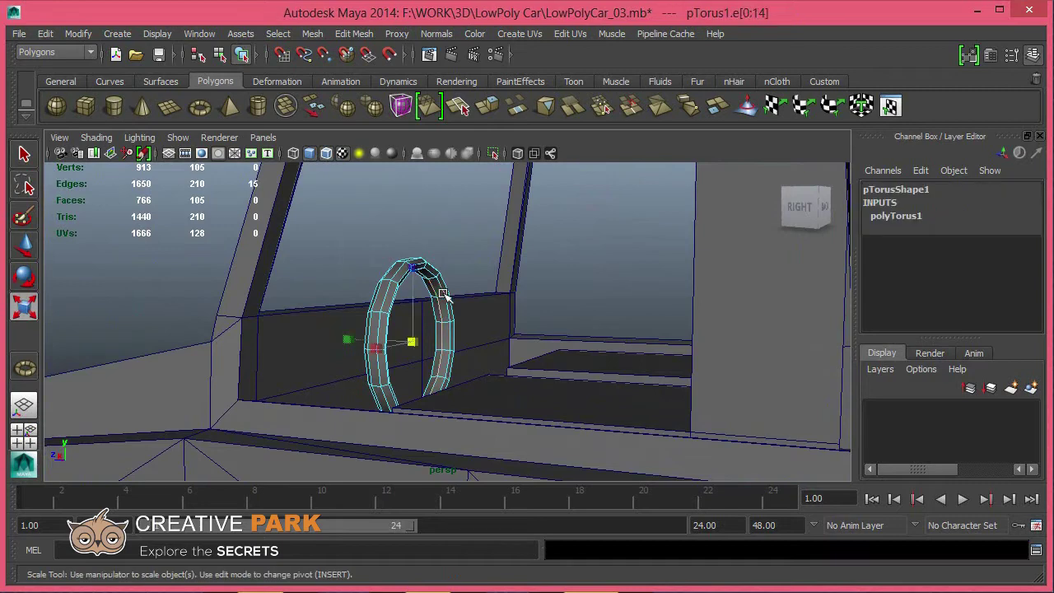
{"action": "right_click_drag", "start_coordinate": [414, 350], "coordinate": [463, 384], "text": "ctrl"}
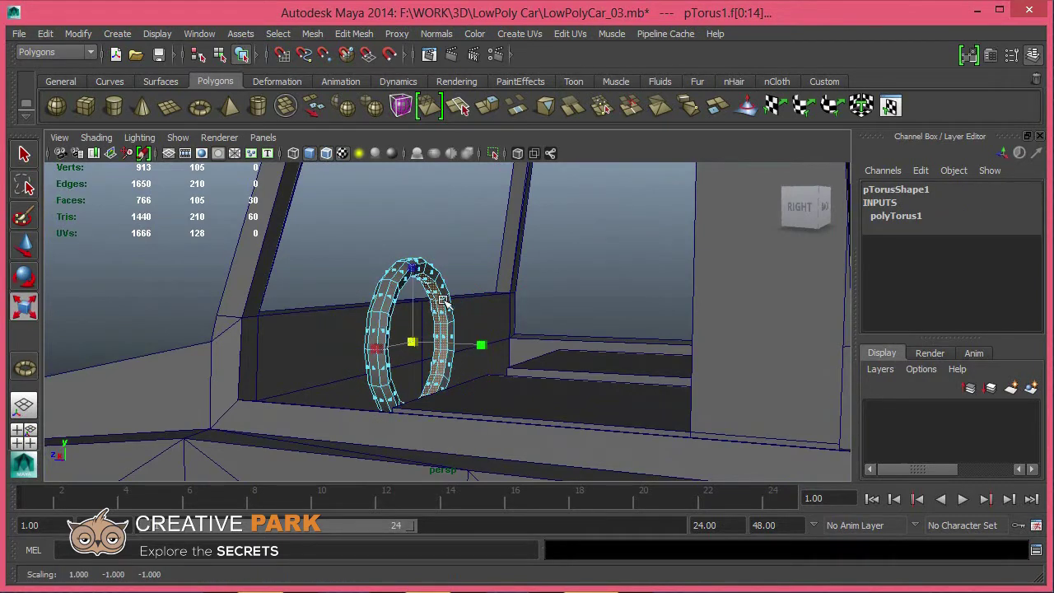
{"action": "right_click", "coordinate": [443, 299]}
{"action": "left_click", "coordinate": [440, 258]}
{"action": "left_click", "coordinate": [486, 306]}
{"action": "left_click_drag", "start_coordinate": [487, 305], "coordinate": [425, 280], "text": "alt"}
{"action": "right_click", "coordinate": [425, 280]}
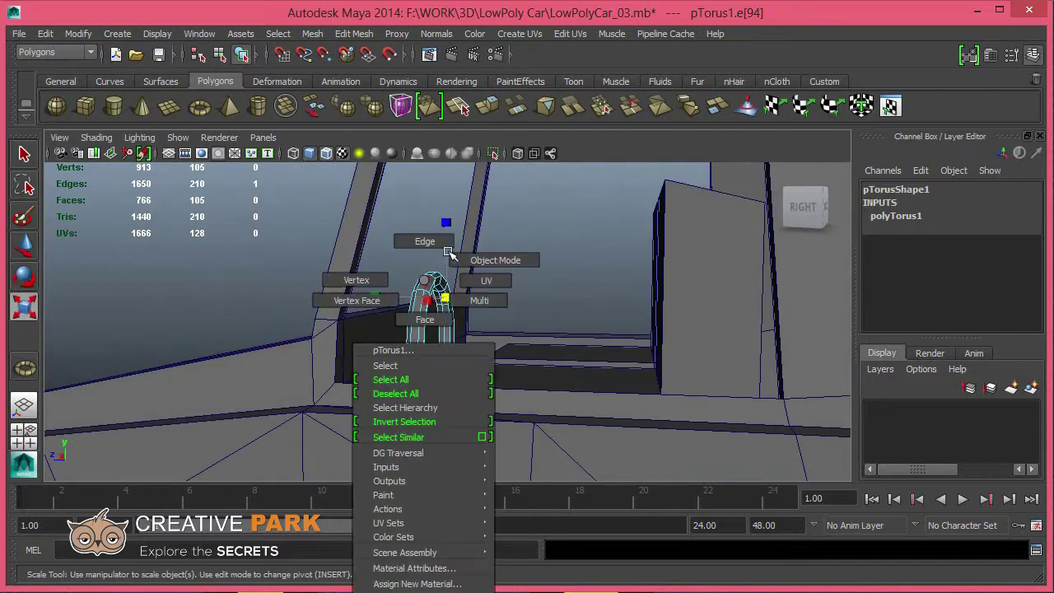
{"action": "left_click", "coordinate": [449, 254]}
Step: Tilt the steering wheel back to Rotate X about 108 so it leans toward the seats
{"action": "left_click", "coordinate": [424, 281]}
{"action": "key", "text": "e"}
{"action": "left_click", "coordinate": [445, 305]}
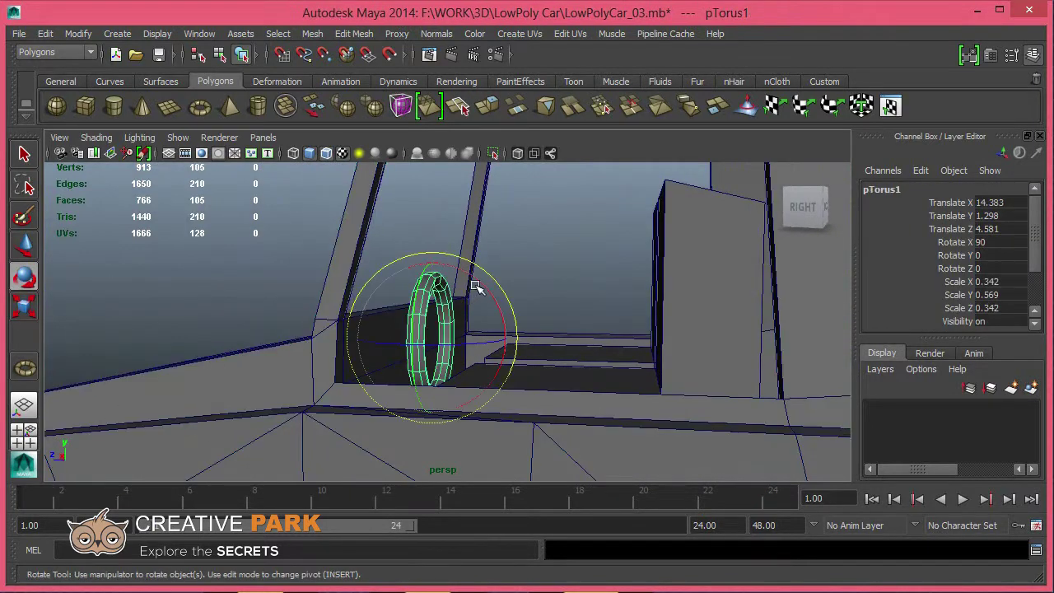
{"action": "mouse_move", "coordinate": [477, 288]}
{"action": "left_mouse_down"}
{"action": "mouse_move", "coordinate": [490, 312]}
{"action": "mouse_move", "coordinate": [428, 329]}
{"action": "mouse_move", "coordinate": [429, 317]}
{"action": "left_mouse_up"}
{"action": "key", "text": "w"}
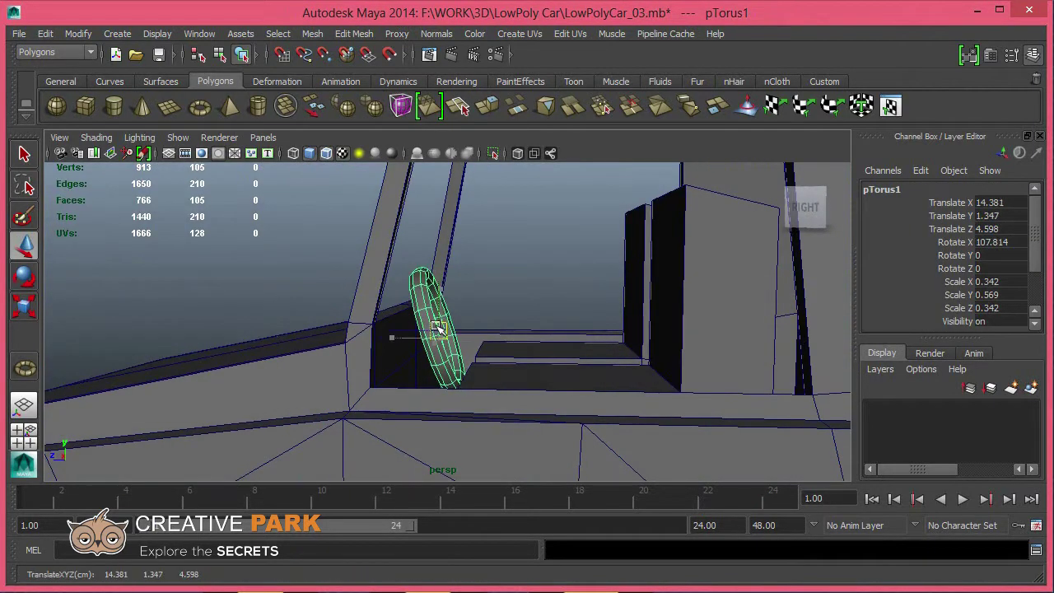
{"action": "left_click_drag", "start_coordinate": [376, 376], "coordinate": [396, 322], "text": "alt"}
{"action": "right_click_drag", "start_coordinate": [396, 322], "coordinate": [255, 231], "text": "alt"}
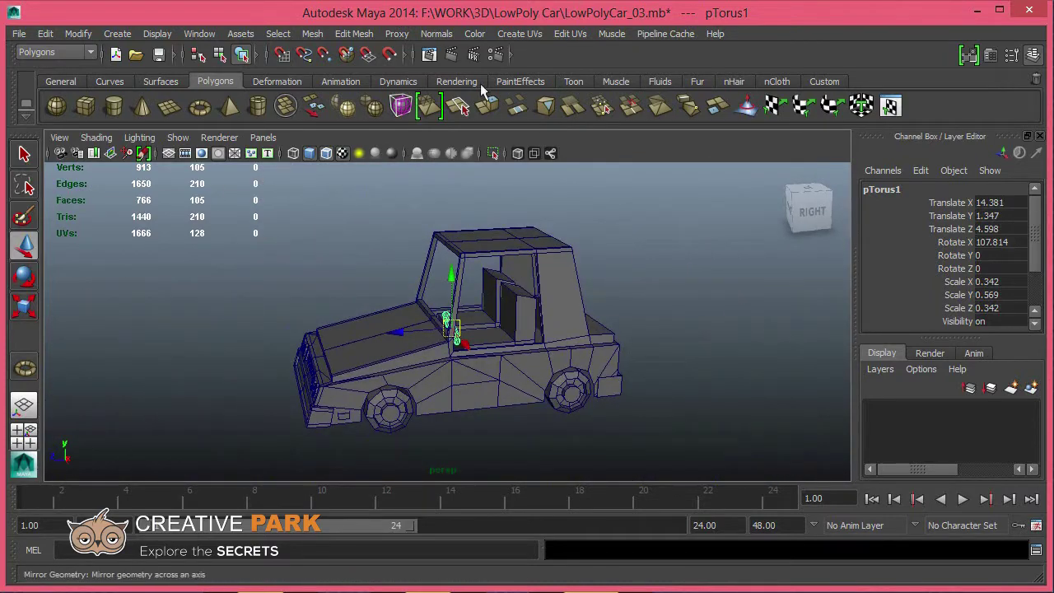
Step: Scale up the torus steering wheel
{"action": "left_click", "coordinate": [824, 82]}
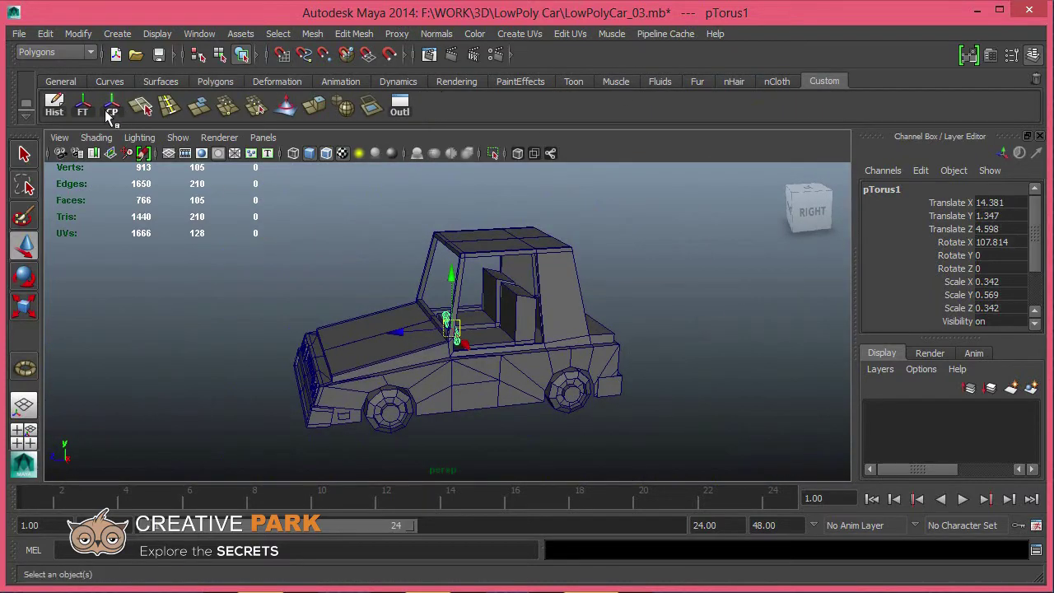
{"action": "left_click", "coordinate": [668, 372]}
{"action": "mouse_move", "coordinate": [437, 329]}
{"action": "left_mouse_down", "text": "alt"}
{"action": "mouse_move", "coordinate": [486, 353]}
{"action": "mouse_move", "coordinate": [452, 294]}
{"action": "mouse_move", "coordinate": [489, 326]}
{"action": "left_mouse_up", "text": "alt"}
{"action": "left_click", "coordinate": [483, 308]}
{"action": "key", "text": "r"}
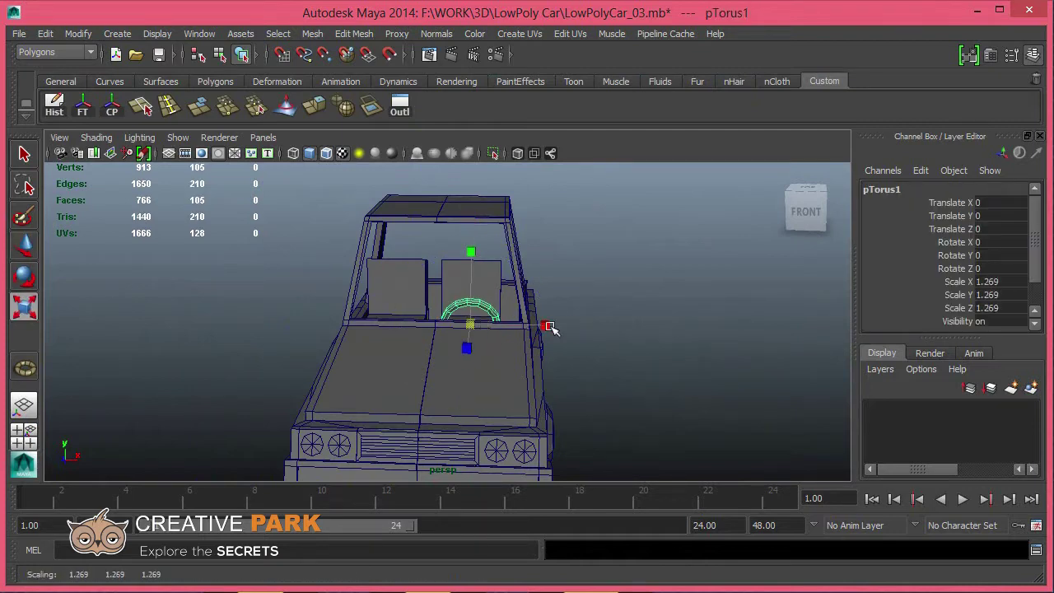
{"action": "key", "text": "w"}
Step: Delete the left half of the car (pCube1)
{"action": "left_click", "coordinate": [592, 329]}
{"action": "mouse_move", "coordinate": [593, 329]}
{"action": "left_mouse_down", "text": "alt"}
{"action": "mouse_move", "coordinate": [496, 349]}
{"action": "mouse_move", "coordinate": [350, 290]}
{"action": "left_mouse_up", "text": "alt"}
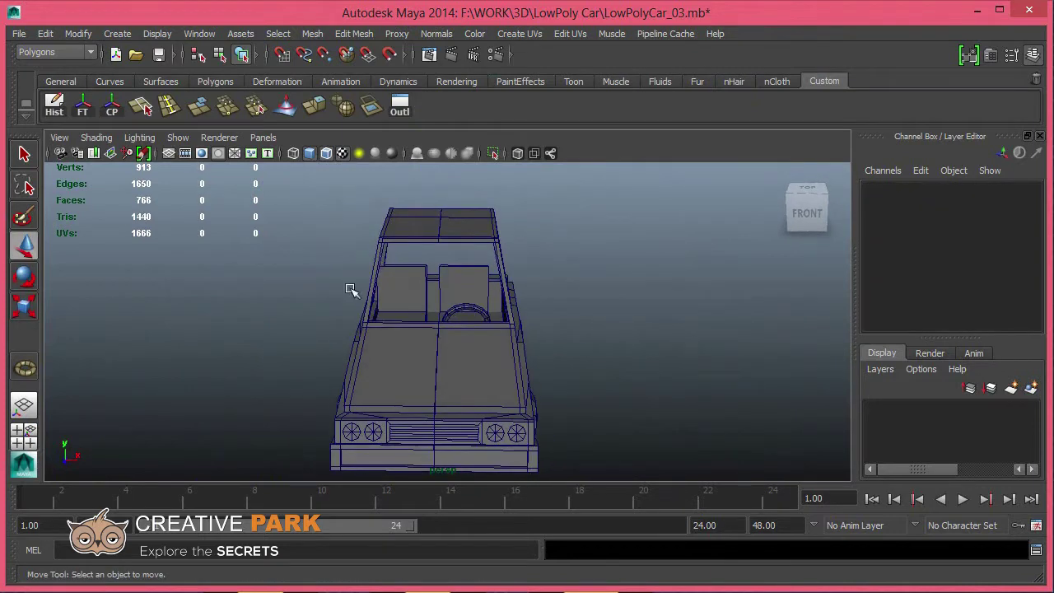
{"action": "left_click", "coordinate": [401, 456]}
{"action": "key", "text": "Delete"}
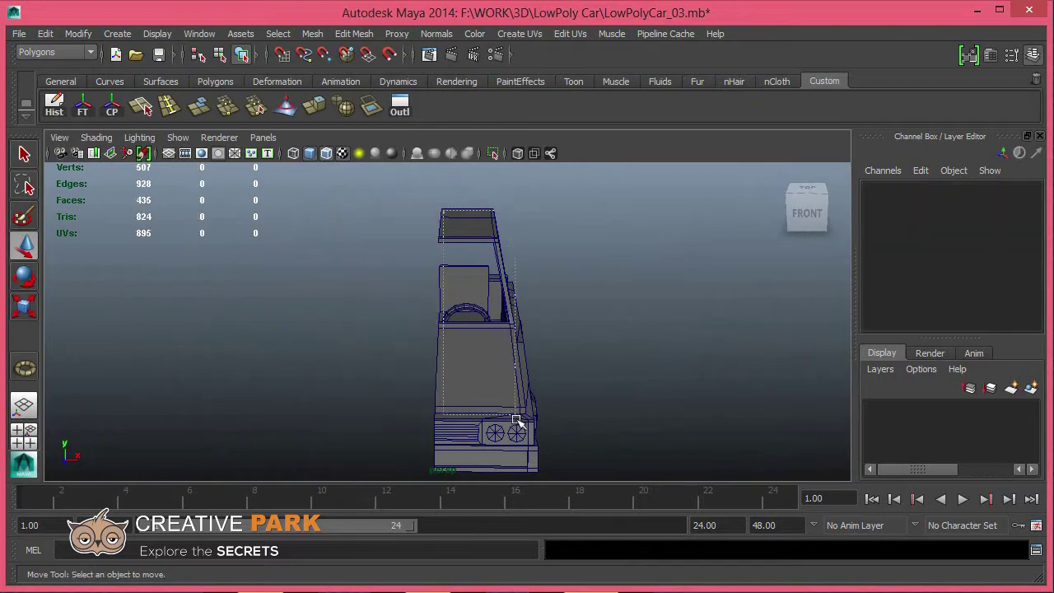
Step: Combine the right-half parts into one mesh and freeze its transformations
{"action": "left_click", "coordinate": [517, 421]}
{"action": "mouse_move", "coordinate": [517, 421]}
{"action": "left_mouse_down", "text": "alt"}
{"action": "mouse_move", "coordinate": [206, 383]}
{"action": "mouse_move", "coordinate": [416, 384]}
{"action": "left_mouse_up", "text": "alt"}
{"action": "left_click", "coordinate": [312, 34]}
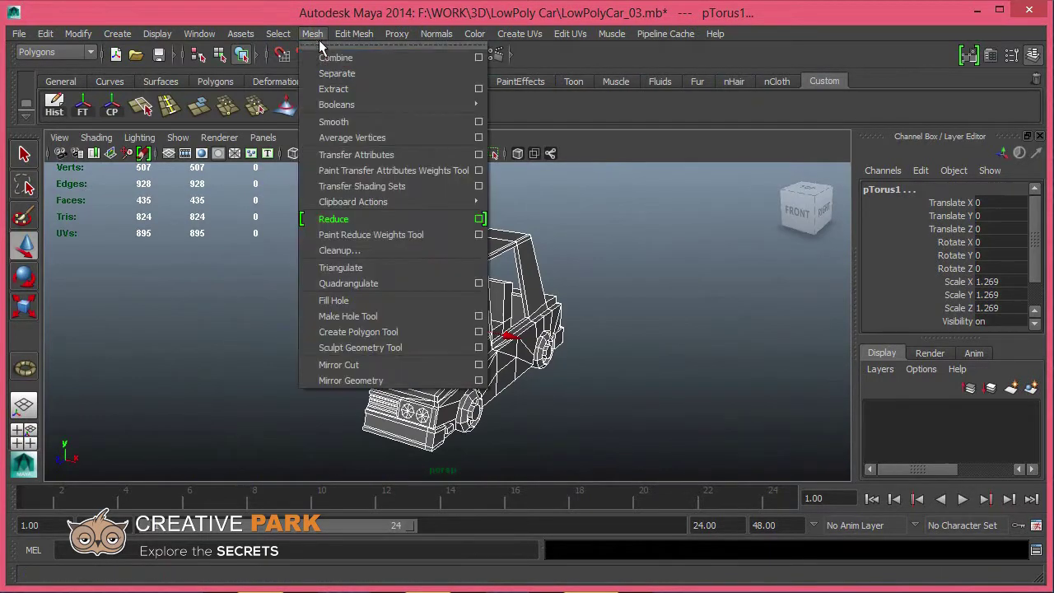
{"action": "left_click", "coordinate": [346, 57]}
{"action": "left_click", "coordinate": [54, 104]}
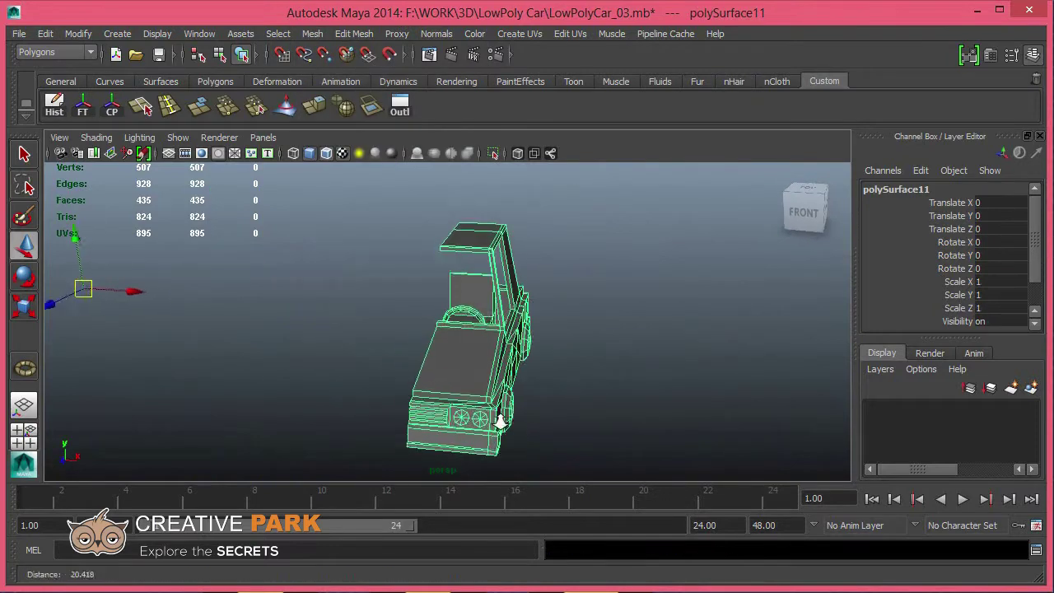
{"action": "mouse_move", "coordinate": [501, 417]}
{"action": "left_mouse_down", "text": "alt"}
{"action": "mouse_move", "coordinate": [427, 359]}
{"action": "mouse_move", "coordinate": [436, 407]}
{"action": "left_mouse_up", "text": "alt"}
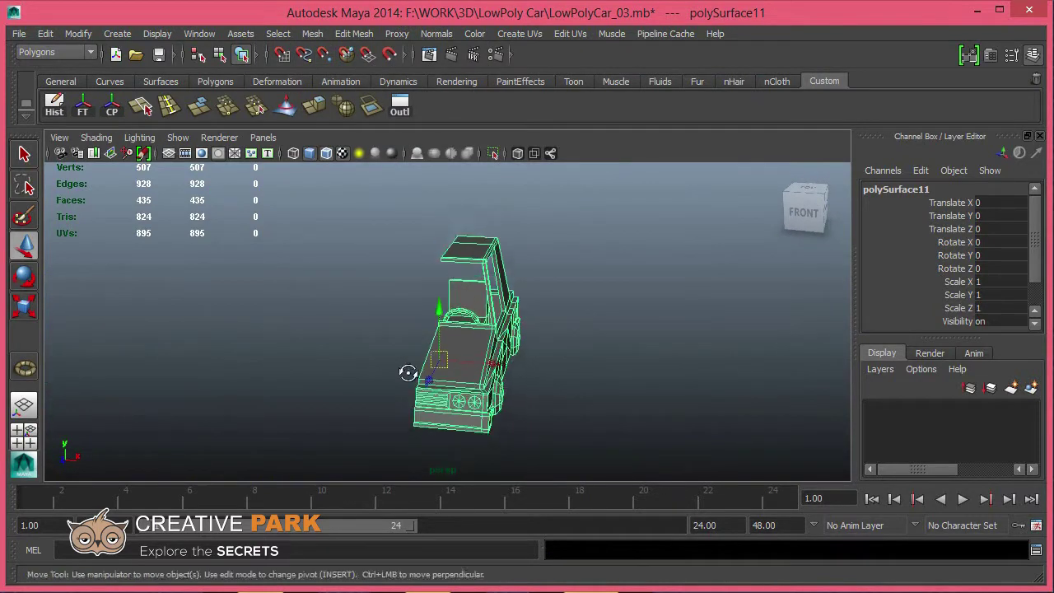
Step: Mirror the half car with Duplicate Special using Scale X -1
{"action": "left_click", "coordinate": [50, 33]}
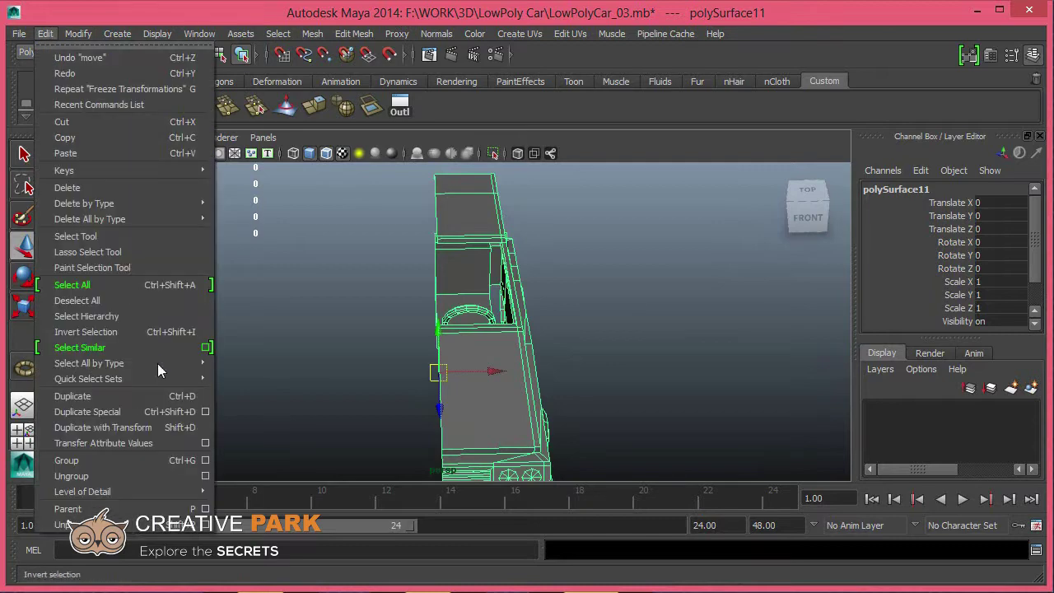
{"action": "left_click", "coordinate": [205, 414]}
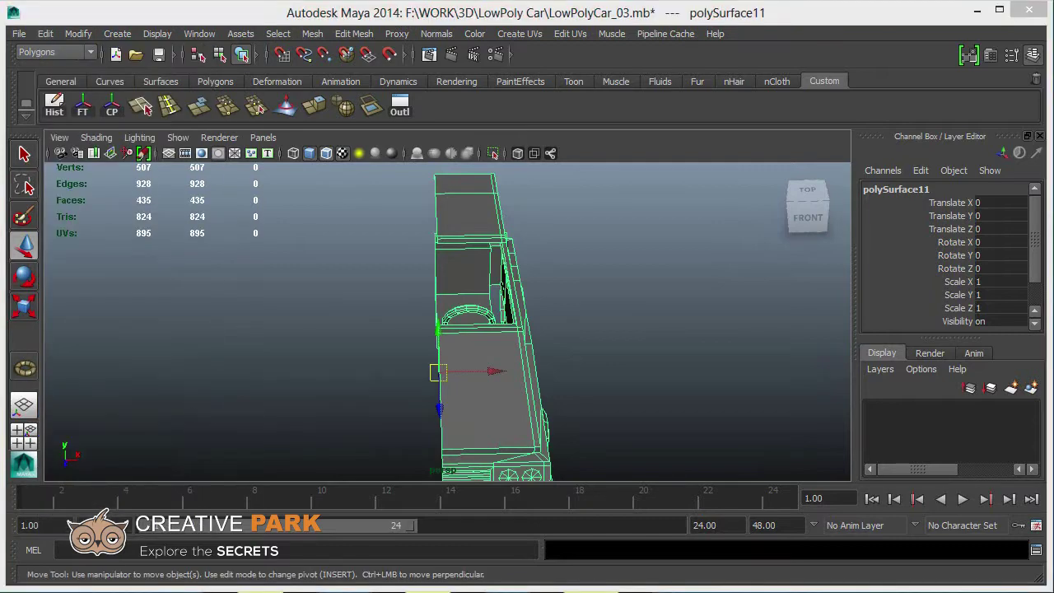
{"action": "key", "text": "ctrl+shift+d"}
{"action": "left_click", "coordinate": [594, 268]}
{"action": "mouse_move", "coordinate": [594, 267]}
{"action": "left_mouse_down", "text": "alt"}
{"action": "mouse_move", "coordinate": [480, 337]}
{"action": "mouse_move", "coordinate": [345, 337]}
{"action": "mouse_move", "coordinate": [259, 376]}
{"action": "mouse_move", "coordinate": [361, 356]}
{"action": "mouse_move", "coordinate": [425, 329]}
{"action": "mouse_move", "coordinate": [453, 376]}
{"action": "mouse_move", "coordinate": [511, 387]}
{"action": "left_mouse_up", "text": "alt"}
Step: Select the left and right car halves together
{"action": "scroll", "coordinate": [447, 322], "scroll_direction": "up", "scroll_amount": 5}
{"action": "scroll", "coordinate": [447, 322], "scroll_direction": "up", "scroll_amount": 3}
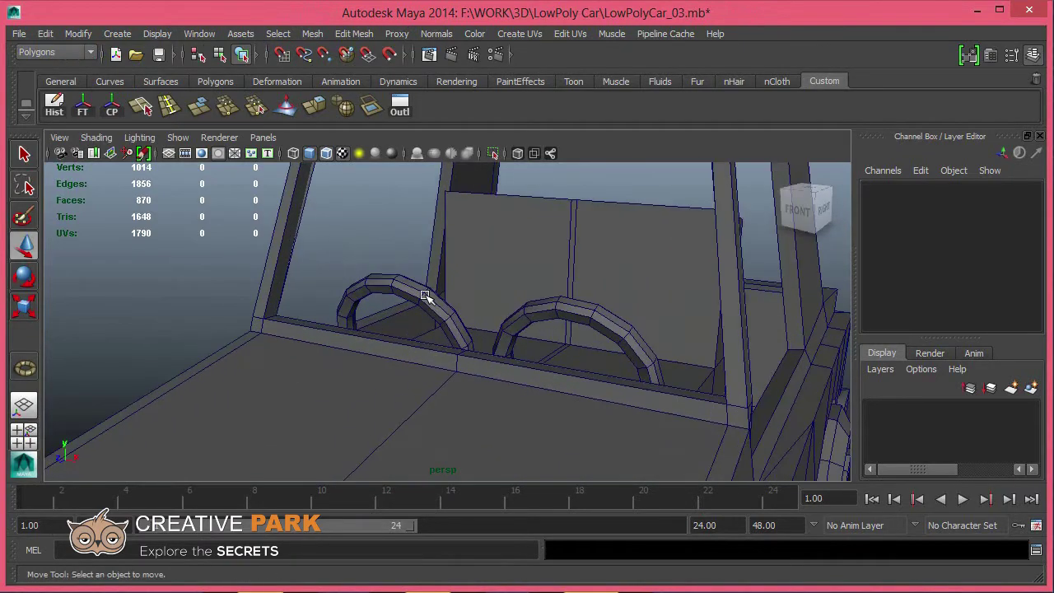
{"action": "left_click", "coordinate": [434, 305]}
{"action": "key", "text": "F10"}
{"action": "left_click", "coordinate": [434, 304]}
{"action": "scroll", "coordinate": [434, 304], "scroll_direction": "up", "scroll_amount": 3}
{"action": "scroll", "coordinate": [419, 291], "scroll_direction": "up", "scroll_amount": 2}
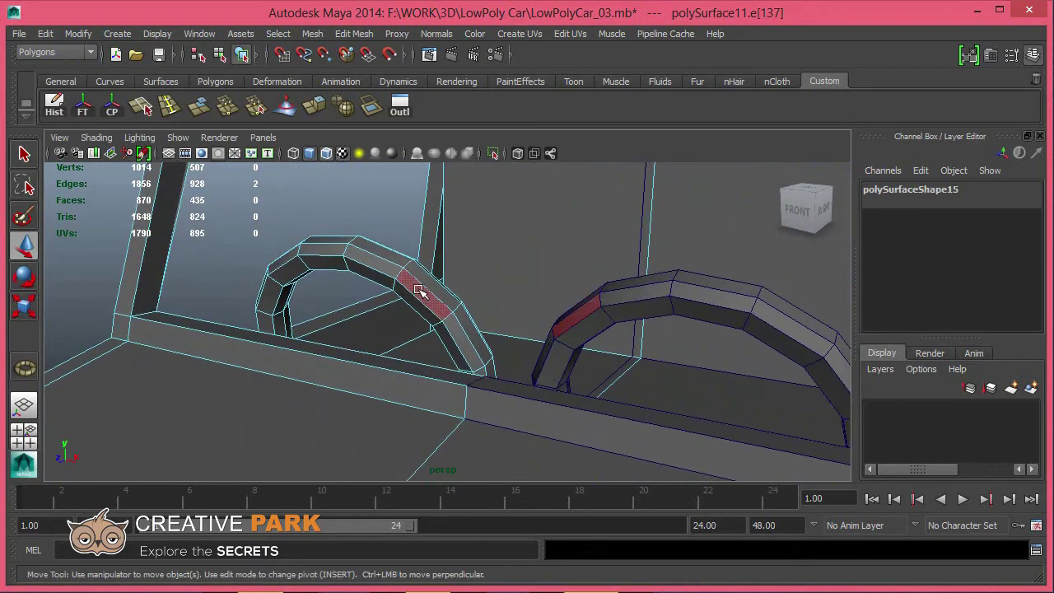
{"action": "key", "text": "ctrl+F11"}
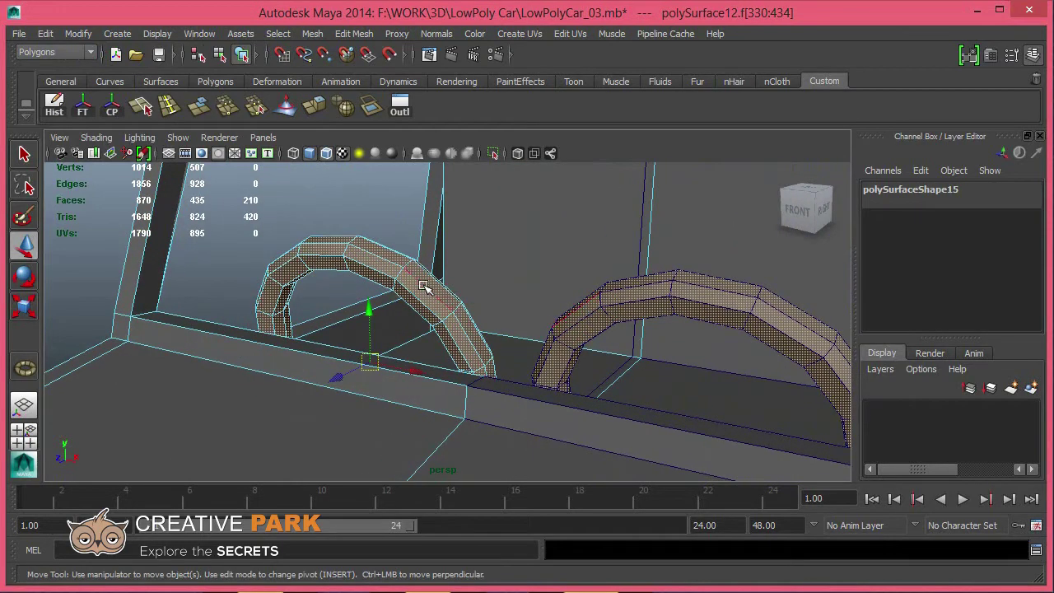
{"action": "key", "text": "F8"}
{"action": "key", "text": "f"}
{"action": "mouse_move", "coordinate": [527, 351]}
{"action": "left_mouse_down", "text": "alt"}
{"action": "mouse_move", "coordinate": [425, 344]}
{"action": "mouse_move", "coordinate": [555, 352]}
{"action": "mouse_move", "coordinate": [531, 357]}
{"action": "left_mouse_up", "text": "alt"}
{"action": "left_click", "coordinate": [554, 353], "text": "shift"}
Step: Combine the two car halves into a single mesh with Mesh > Combine
{"action": "left_click", "coordinate": [313, 33]}
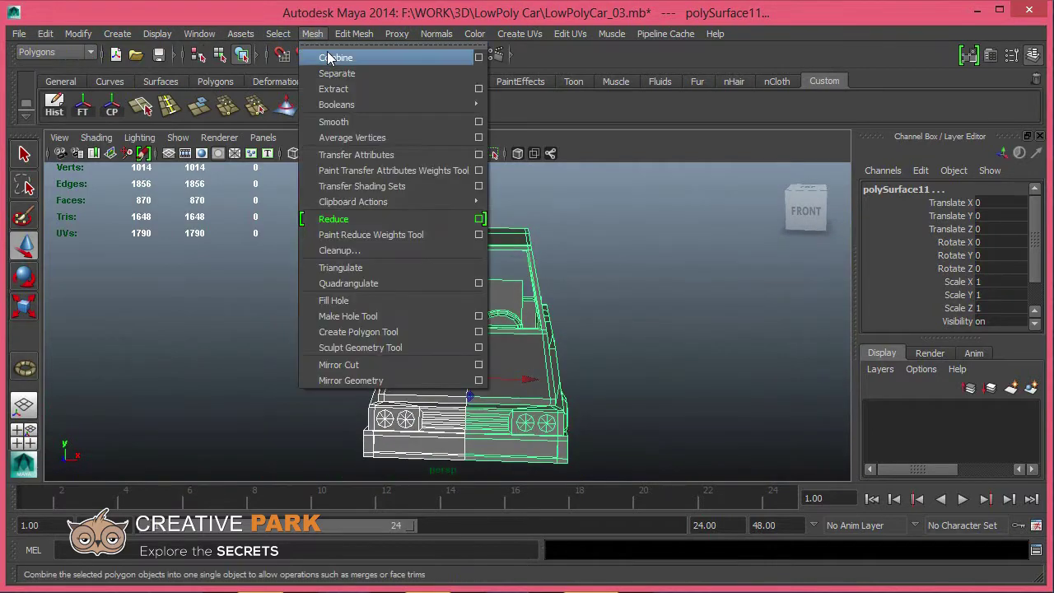
{"action": "left_click", "coordinate": [333, 57]}
{"action": "key", "text": "f"}
{"action": "scroll", "coordinate": [444, 312], "scroll_direction": "up", "scroll_amount": 4}
{"action": "scroll", "coordinate": [465, 344], "scroll_direction": "up", "scroll_amount": 2}
Step: Delete the extra steering wheel's faces from the left side of the combined car
{"action": "key", "text": "F10"}
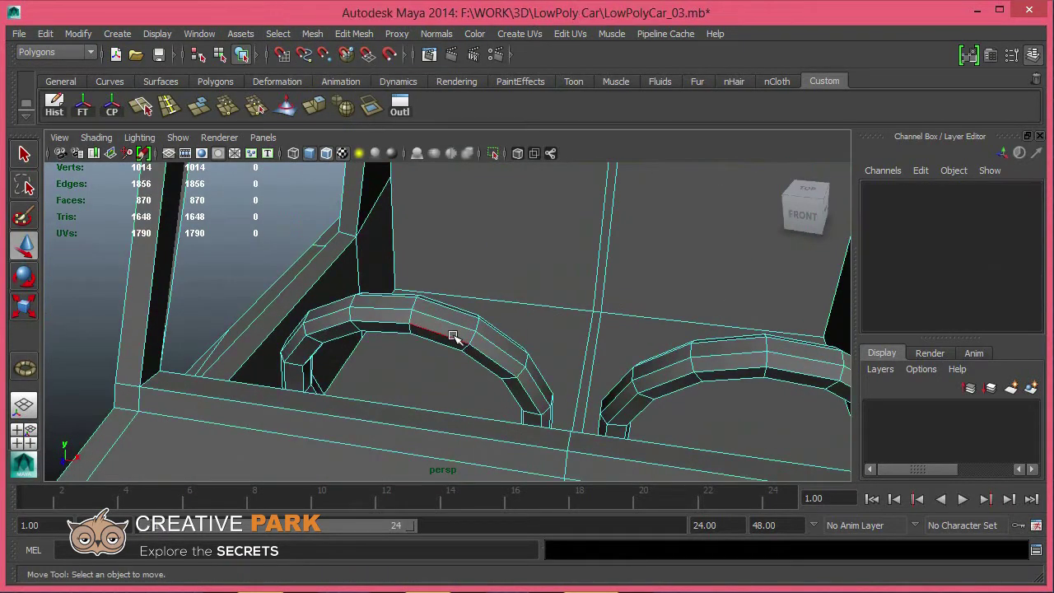
{"action": "double_click", "coordinate": [450, 331]}
{"action": "key", "text": "Delete"}
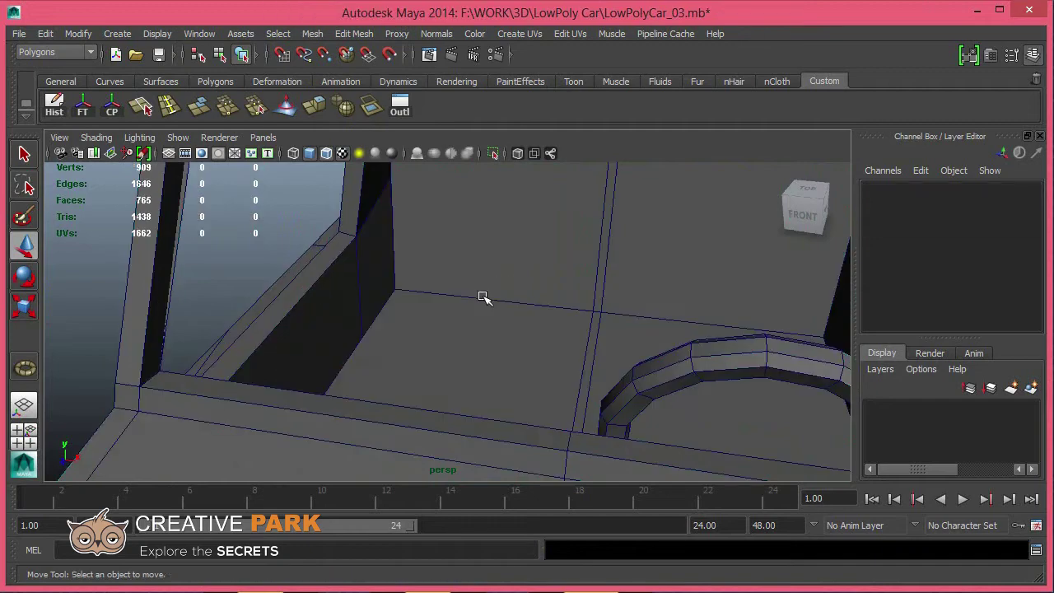
{"action": "key", "text": "F8"}
{"action": "scroll", "coordinate": [510, 329], "scroll_direction": "down", "scroll_amount": 5}
{"action": "scroll", "coordinate": [545, 355], "scroll_direction": "down", "scroll_amount": 4}
{"action": "mouse_move", "coordinate": [551, 381]}
{"action": "left_mouse_down", "text": "alt"}
{"action": "mouse_move", "coordinate": [513, 388]}
{"action": "mouse_move", "coordinate": [500, 376]}
{"action": "left_mouse_up", "text": "alt"}
{"action": "left_click", "coordinate": [501, 376]}
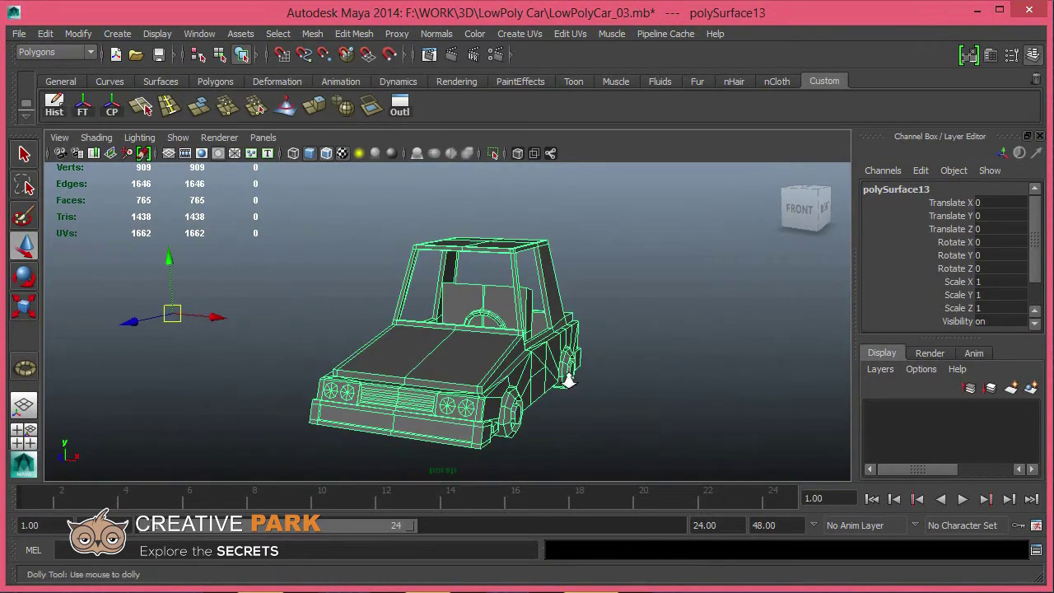